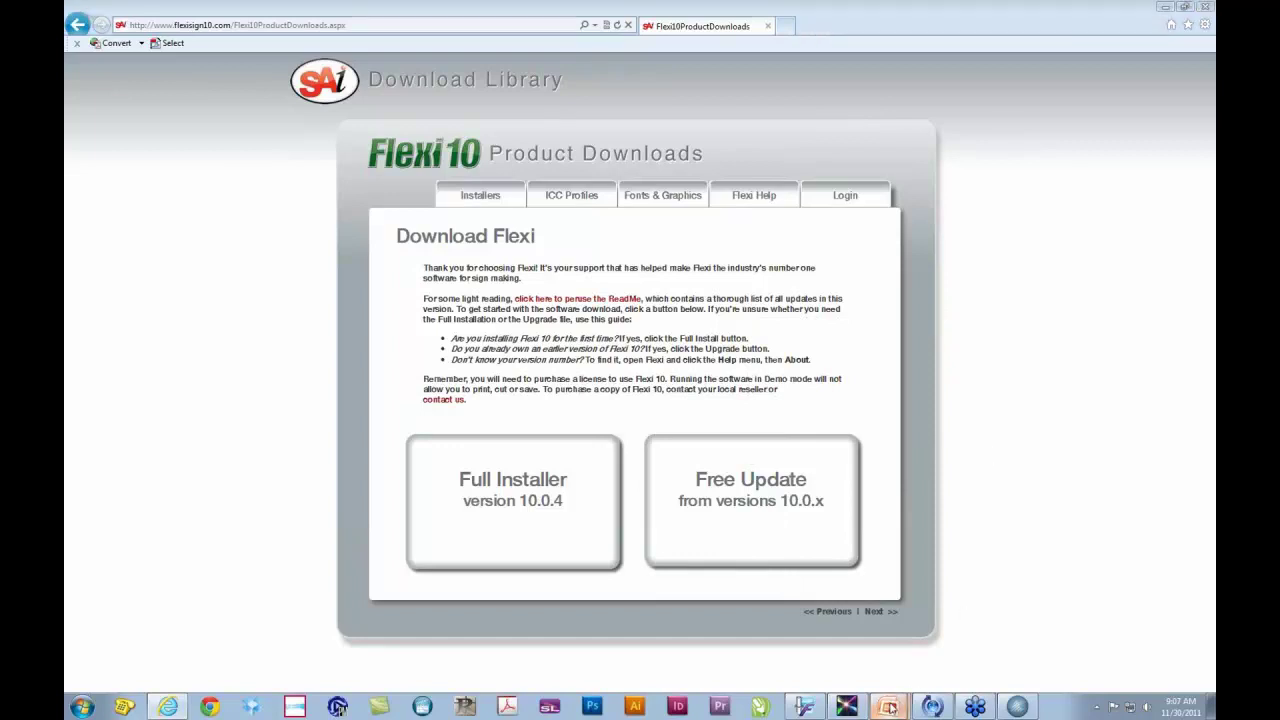
# Step: Switch to the FlexiSIGN 10 metallic printers presentation, show the "Getting the Flexi Metallic Patch" slide and enlarge it by shrinking the notes area
pyautogui.moveTo(888, 706)
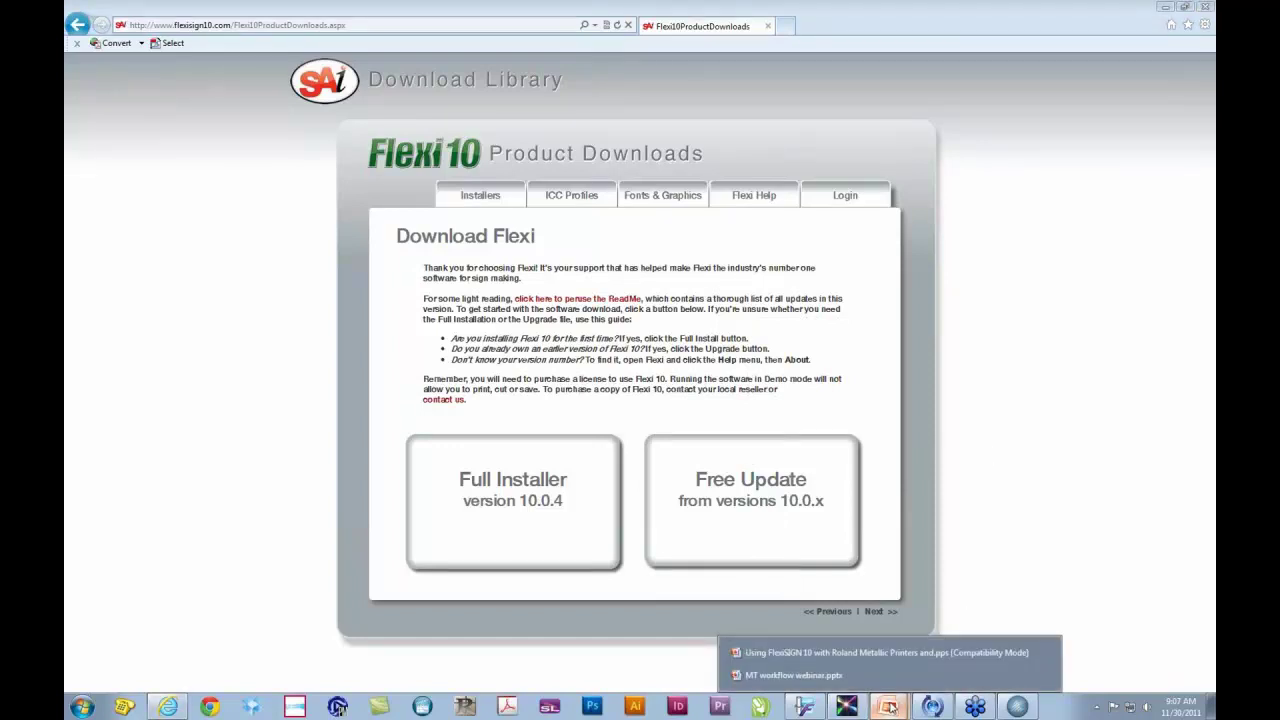
pyautogui.click(861, 651)
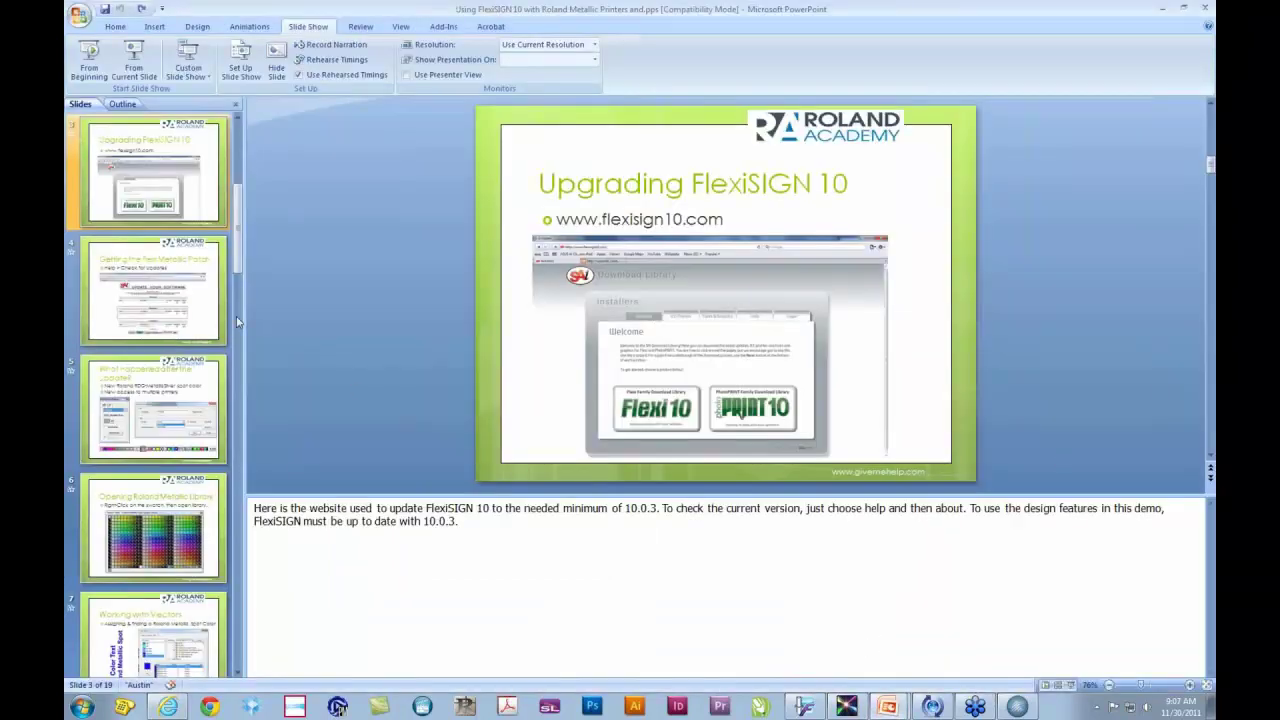
pyautogui.click(181, 302)
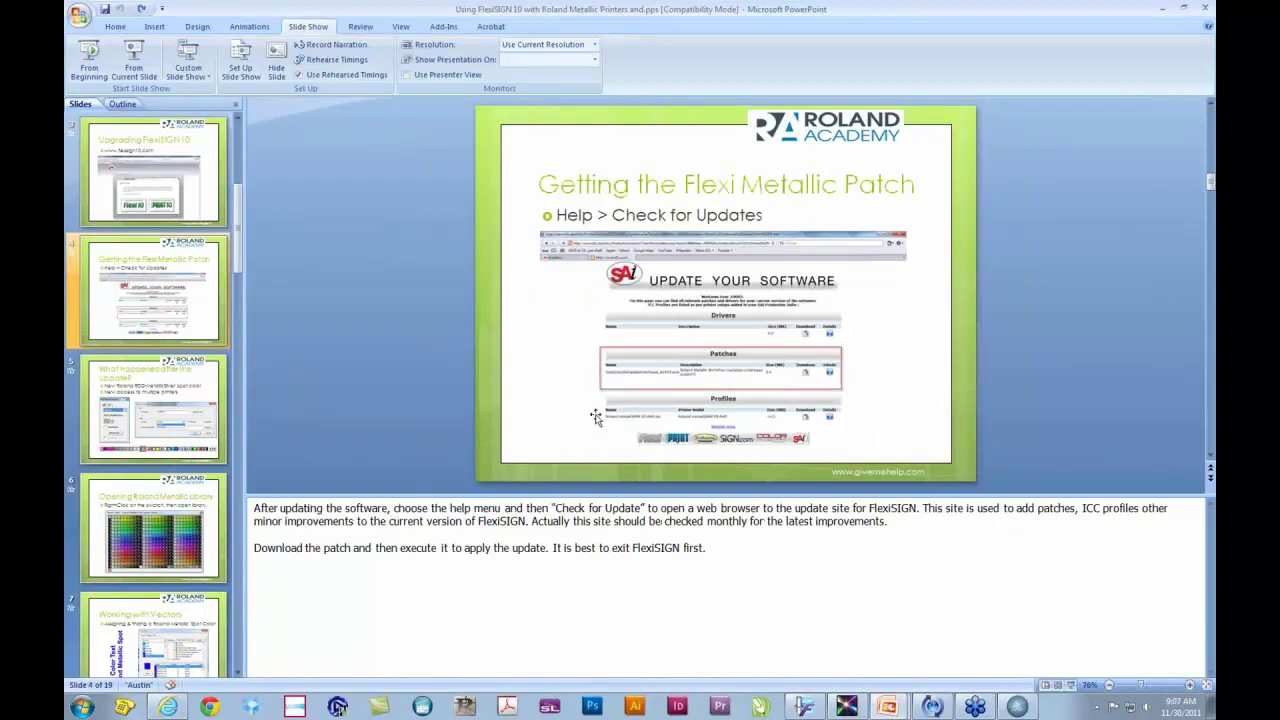
pyautogui.moveTo(757, 496); pyautogui.dragTo(749, 640)
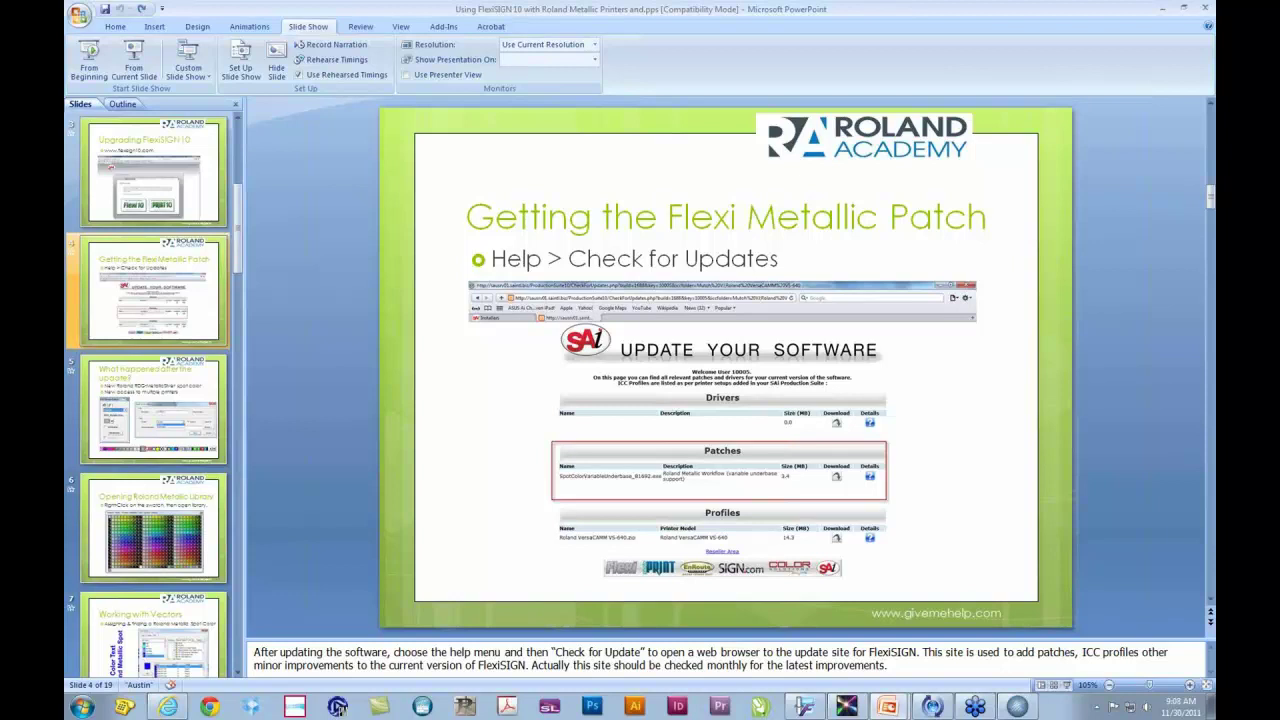
# Step: Switch to FlexiDESIGNER and check for software updates
pyautogui.hotkey('alt', 'Tab')
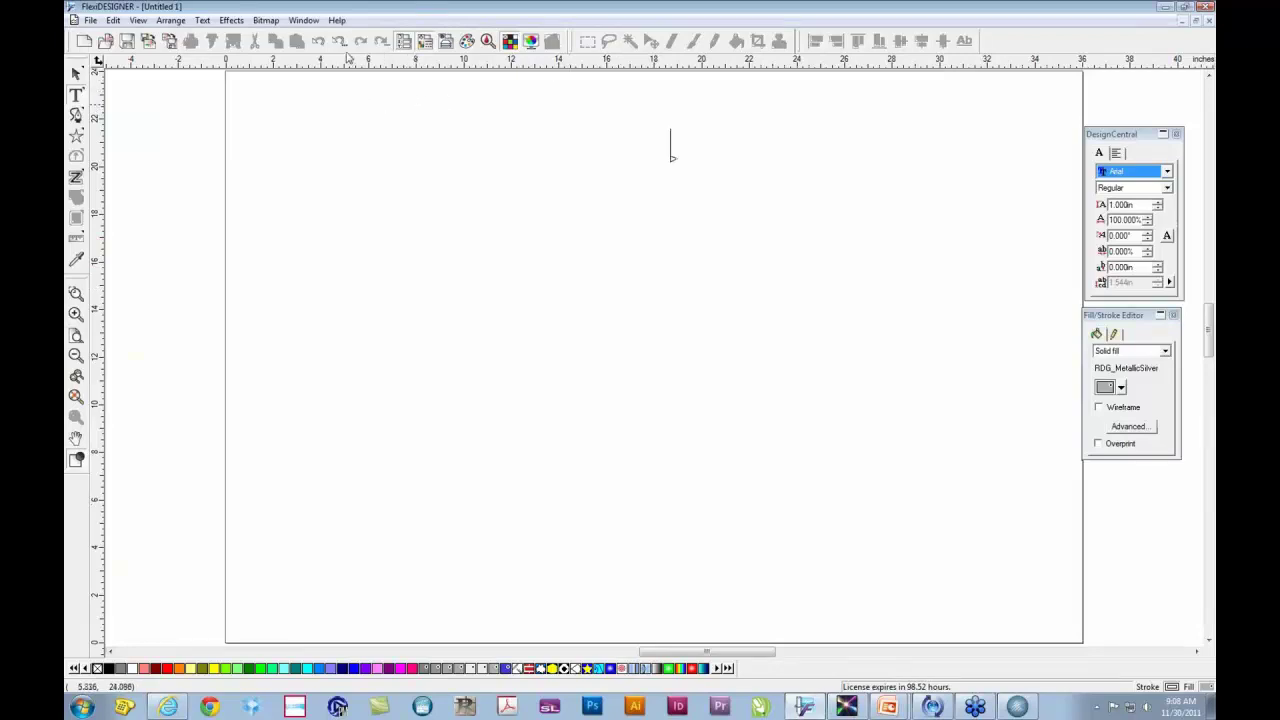
pyautogui.click(337, 20)
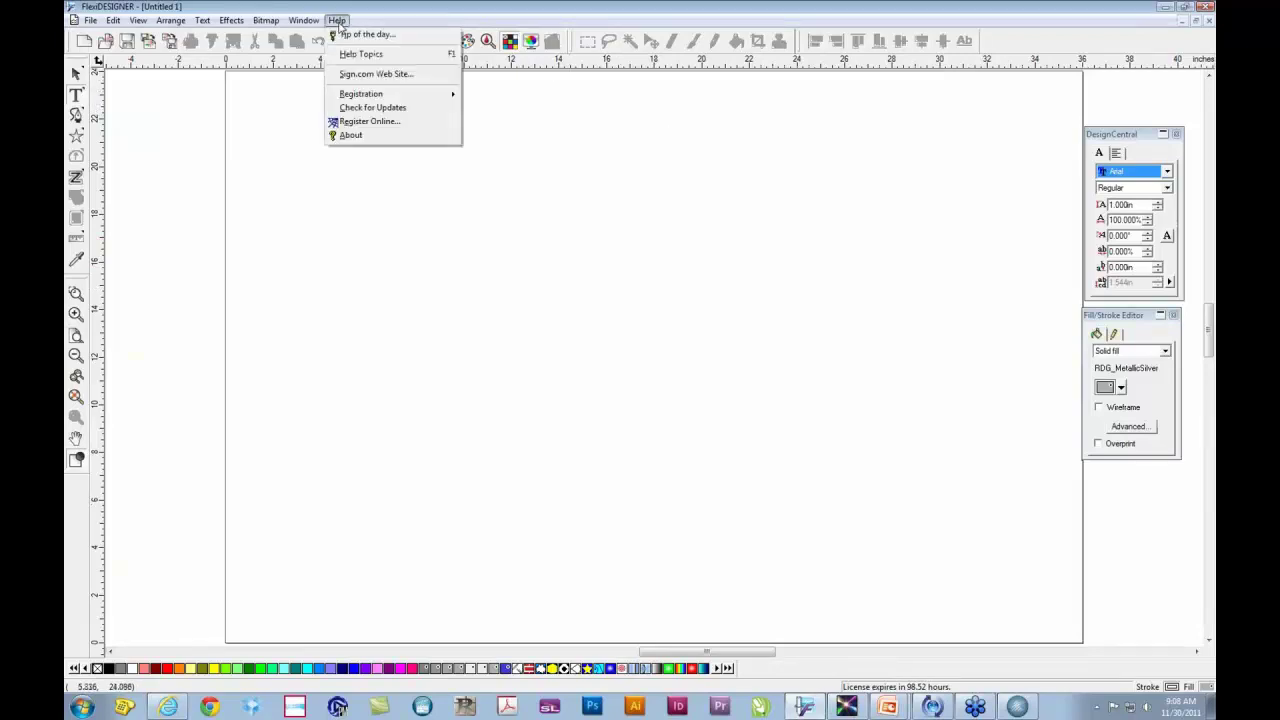
pyautogui.click(410, 112)
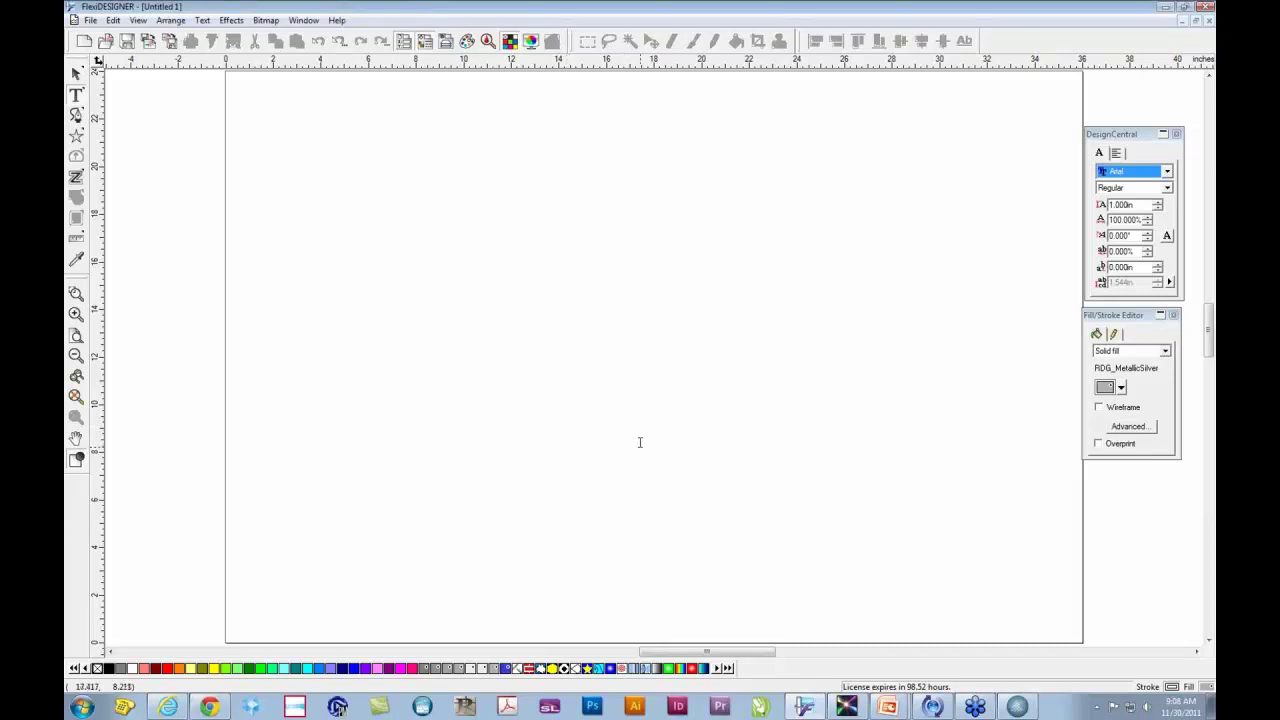
# Step: Return to the FlexiSIGN 10 metallic printers presentation in PowerPoint and show the "What happened after the update?" slide
pyautogui.click(888, 707)
pyautogui.click(887, 653)
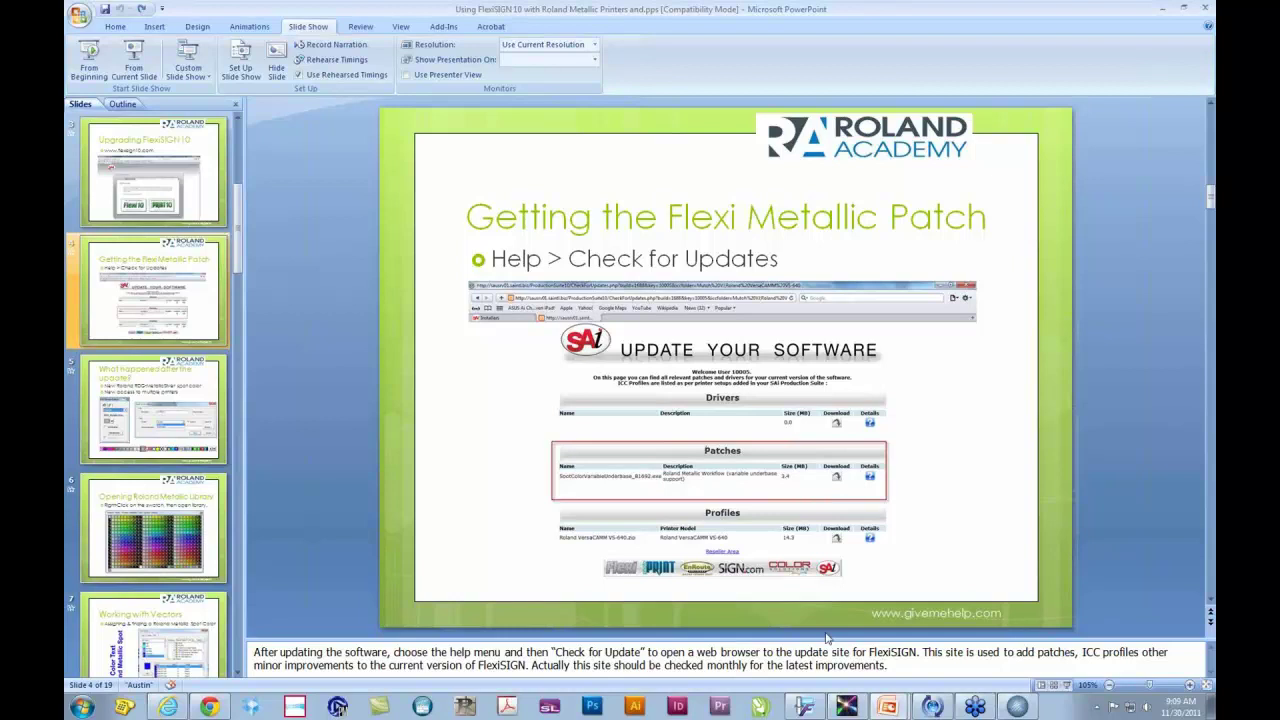
pyautogui.click(805, 707)
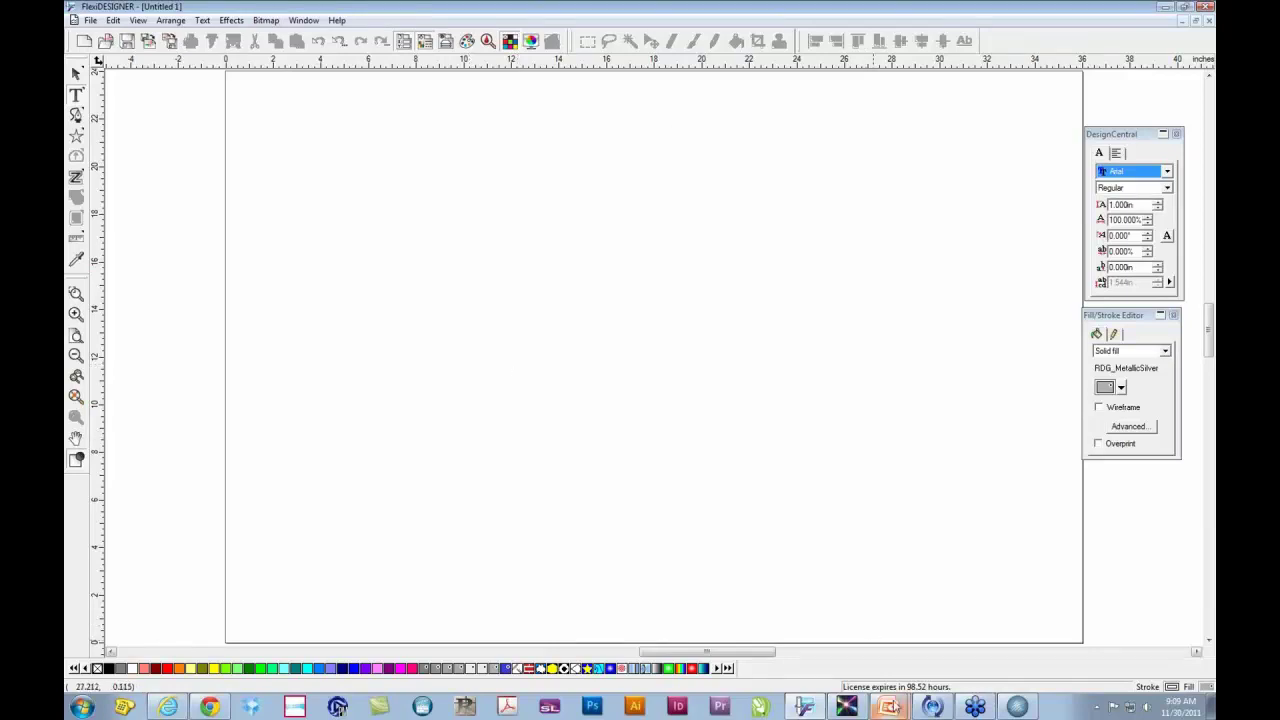
pyautogui.click(889, 709)
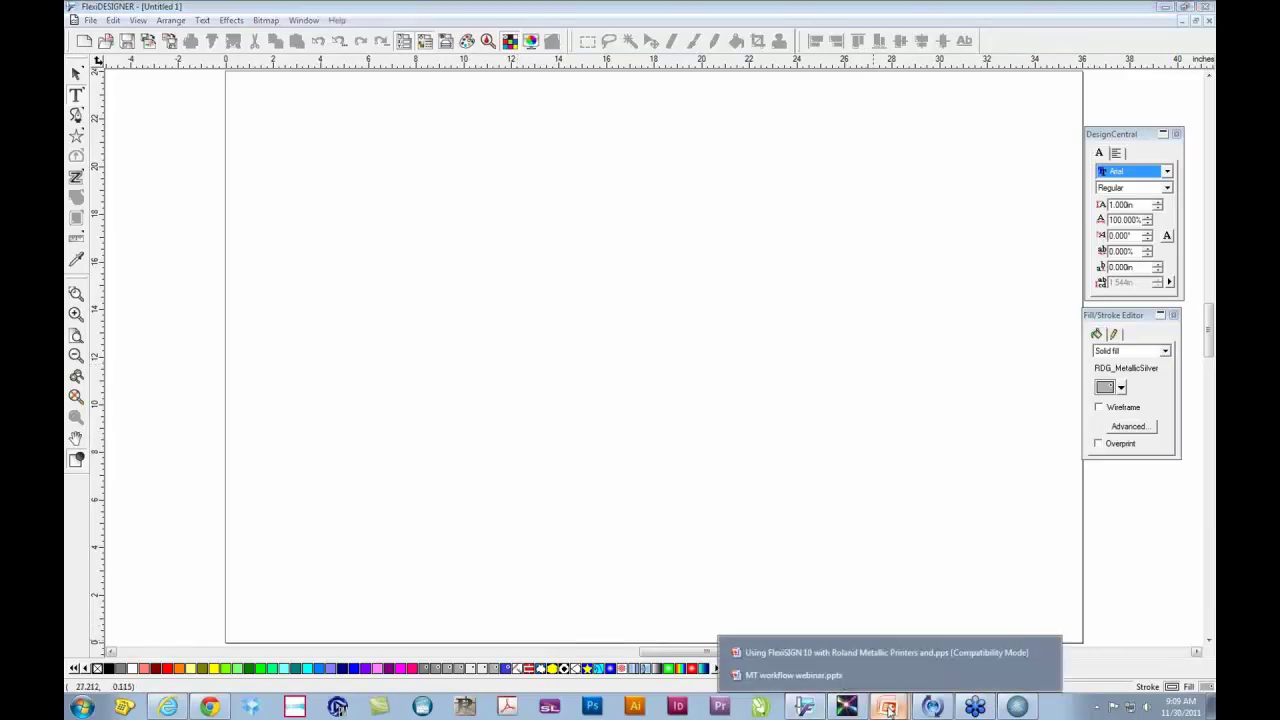
pyautogui.click(883, 653)
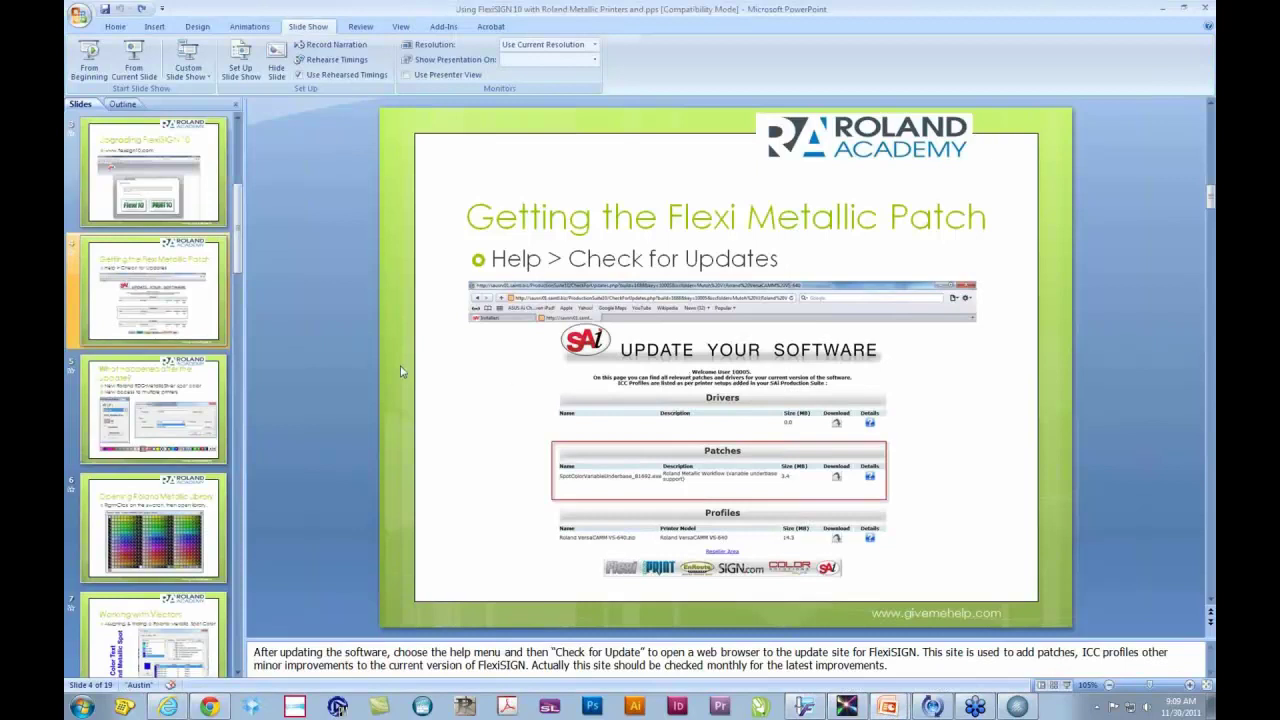
pyautogui.click(182, 420)
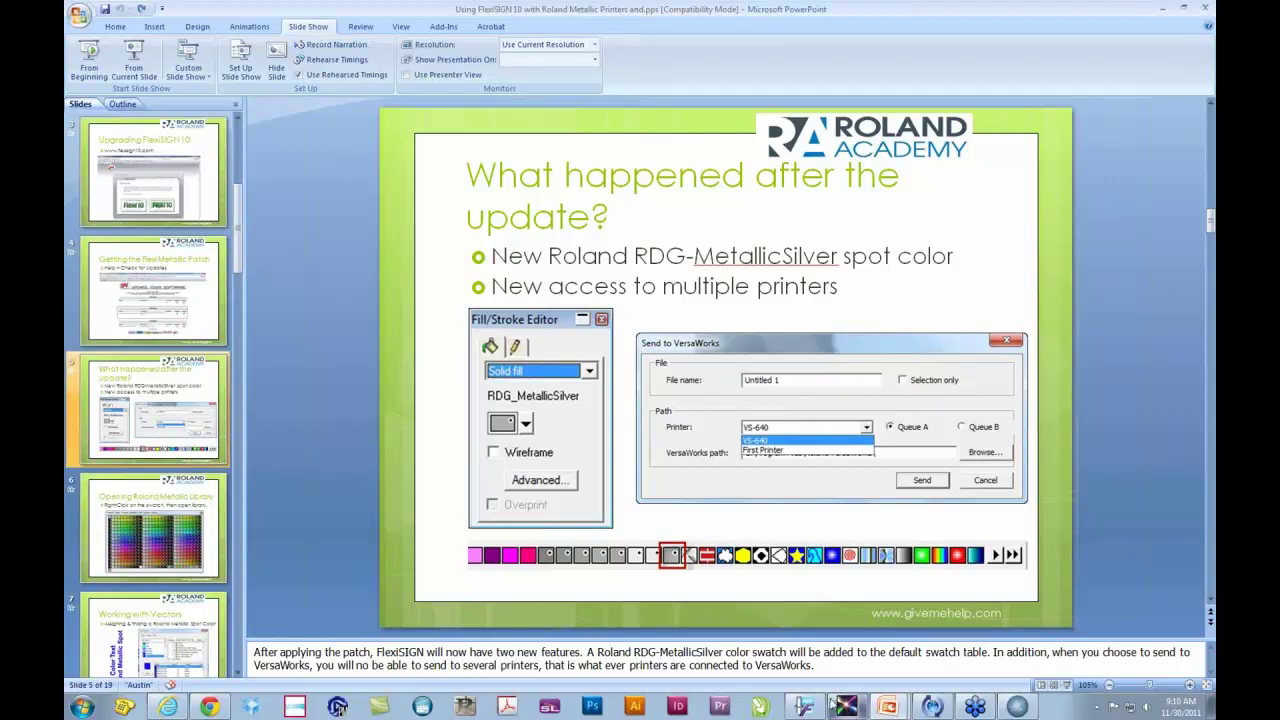
# Step: Switch to FlexiDESIGNER, float the default swatch table to examine its RDG_MetallicSilver entry, and dock the table again
pyautogui.click(803, 707)
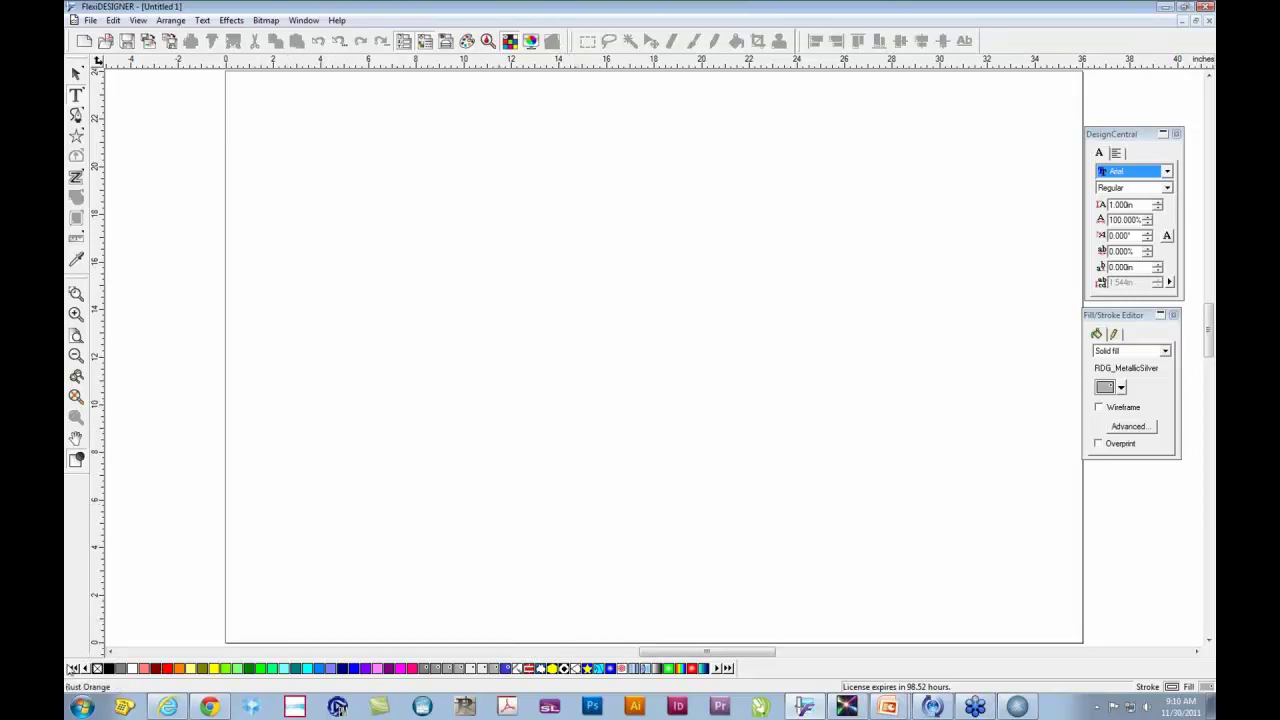
pyautogui.moveTo(70, 668); pyautogui.dragTo(503, 320)
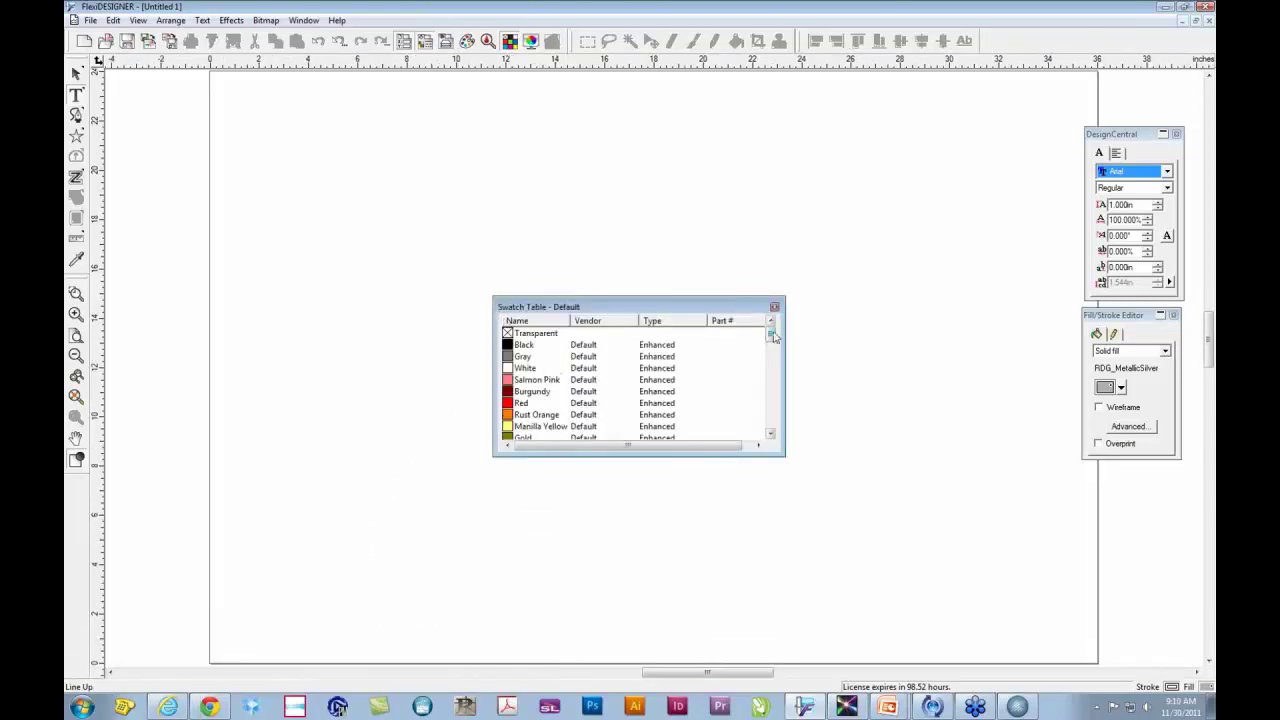
pyautogui.moveTo(773, 337); pyautogui.dragTo(772, 410)
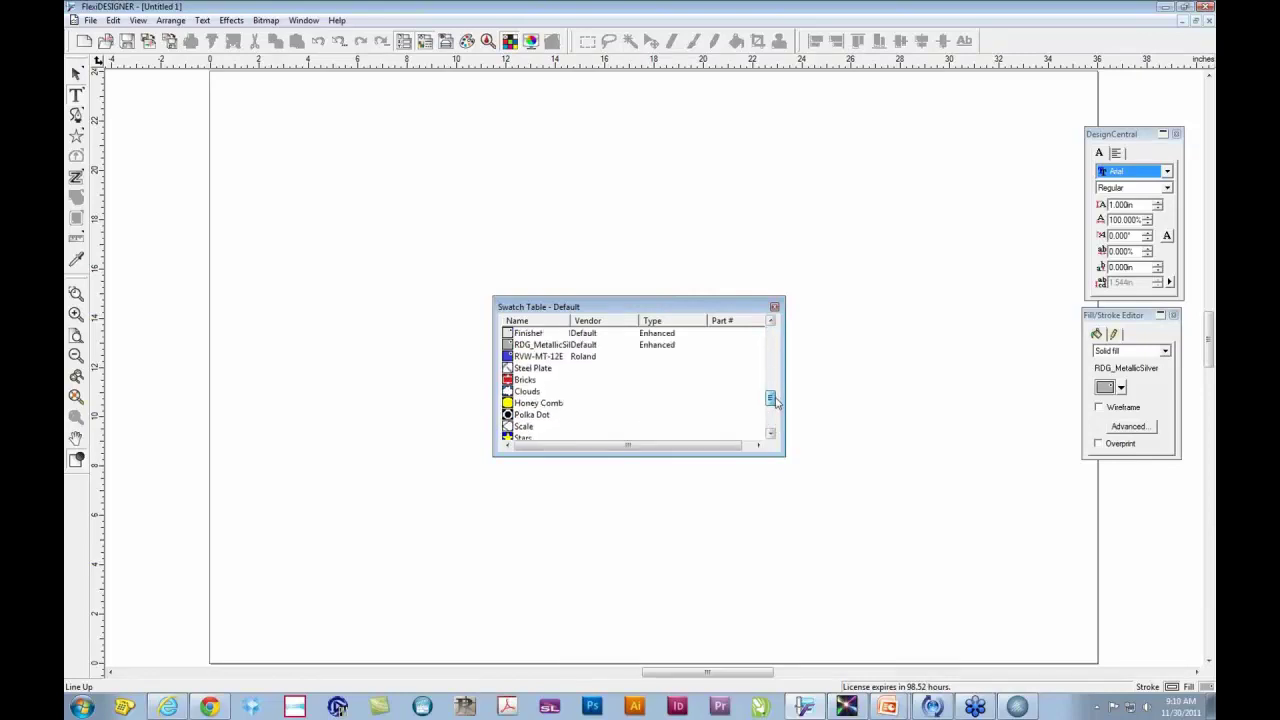
pyautogui.moveTo(771, 400); pyautogui.dragTo(771, 397)
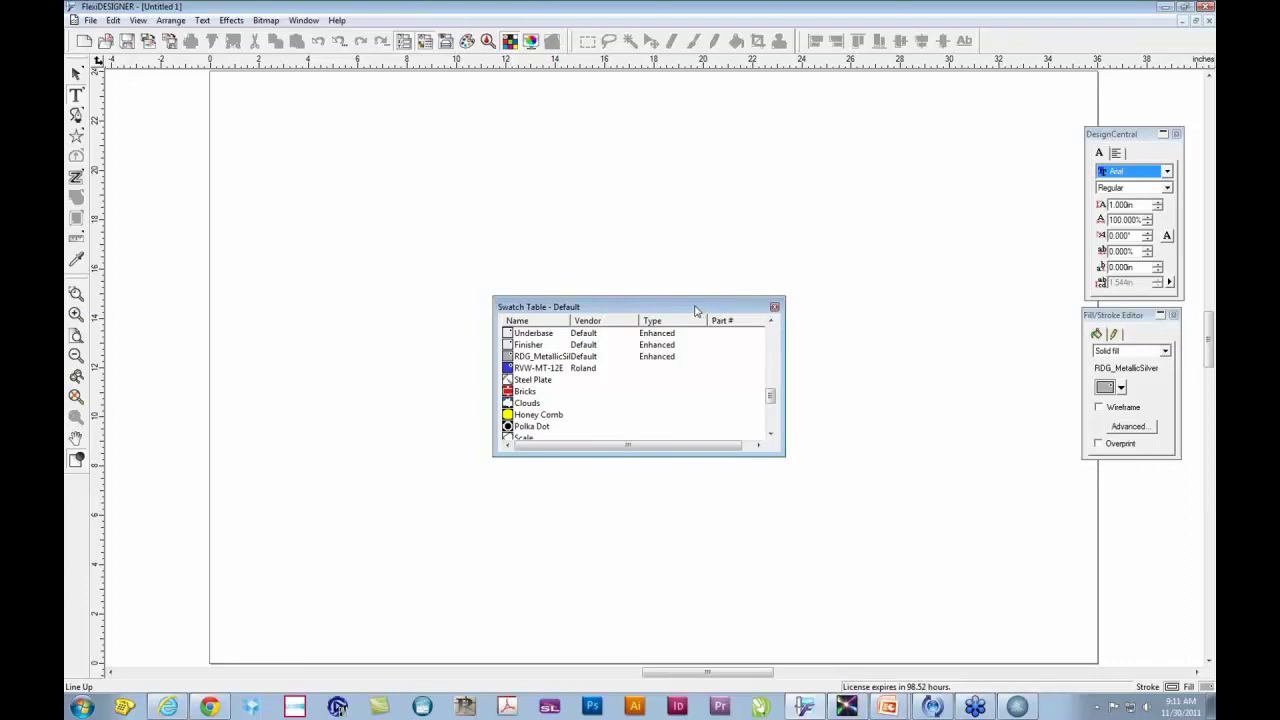
pyautogui.moveTo(695, 308); pyautogui.dragTo(339, 679)
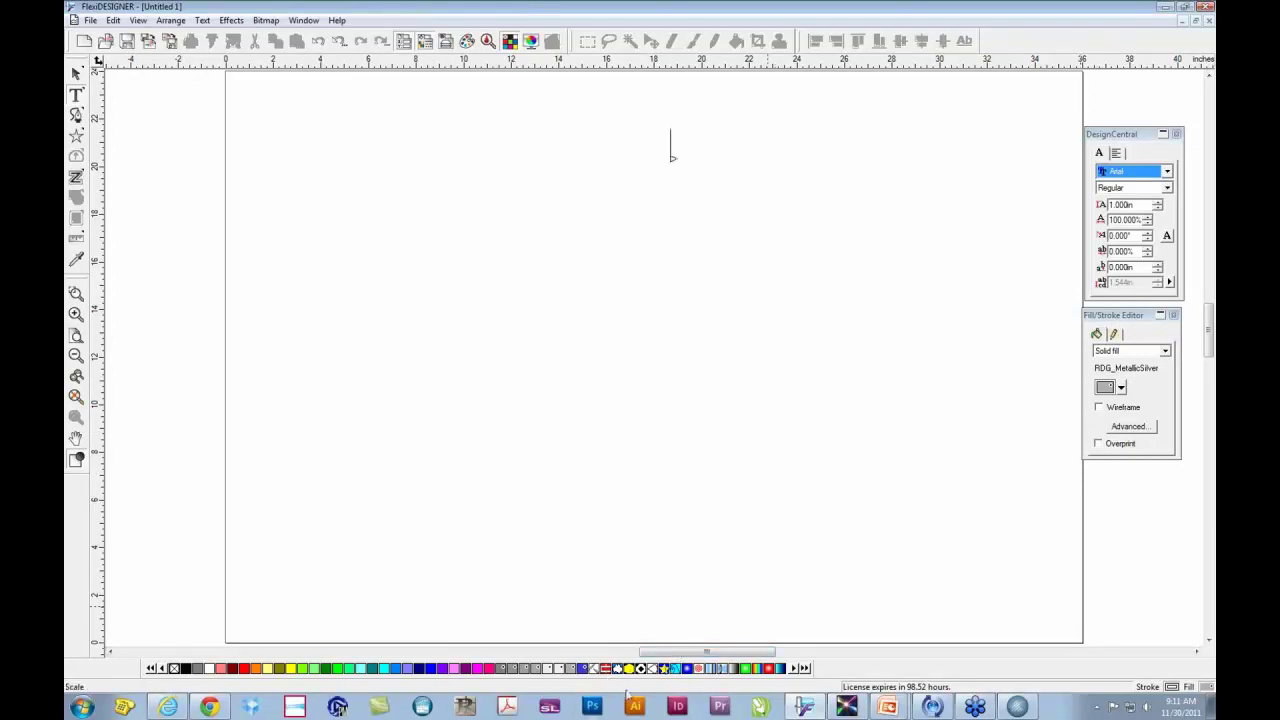
# Step: Delete the RVW-MT-12E swatch from the default swatch table
pyautogui.rightClick(586, 670)
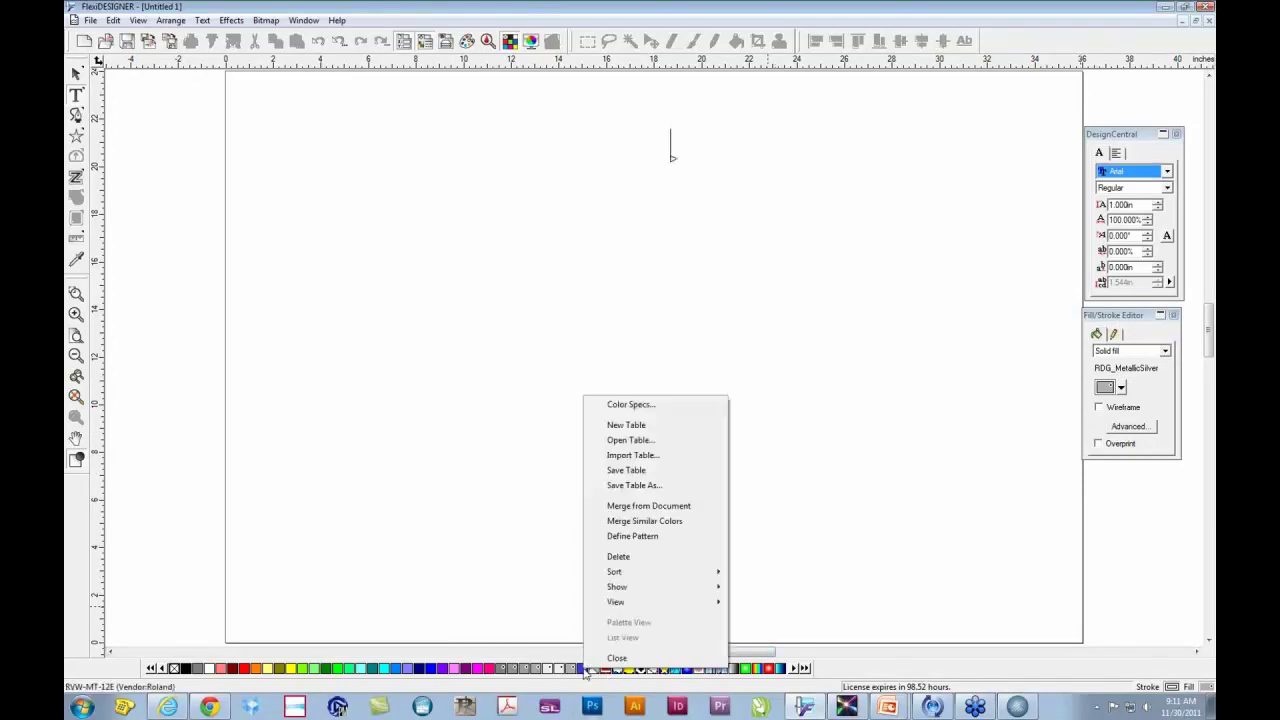
pyautogui.click(636, 558)
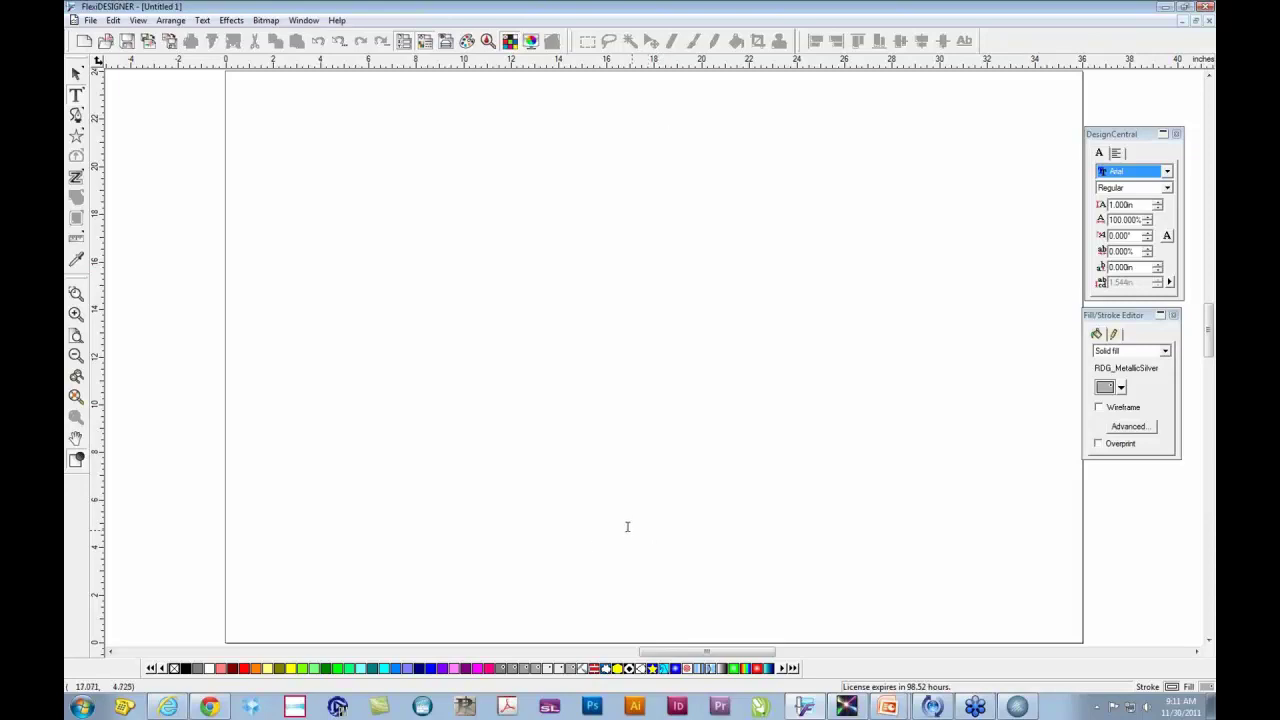
# Step: Start opening another swatch table and browse from the Roland folder up to Swatch and into the Library folder
pyautogui.rightClick(502, 668)
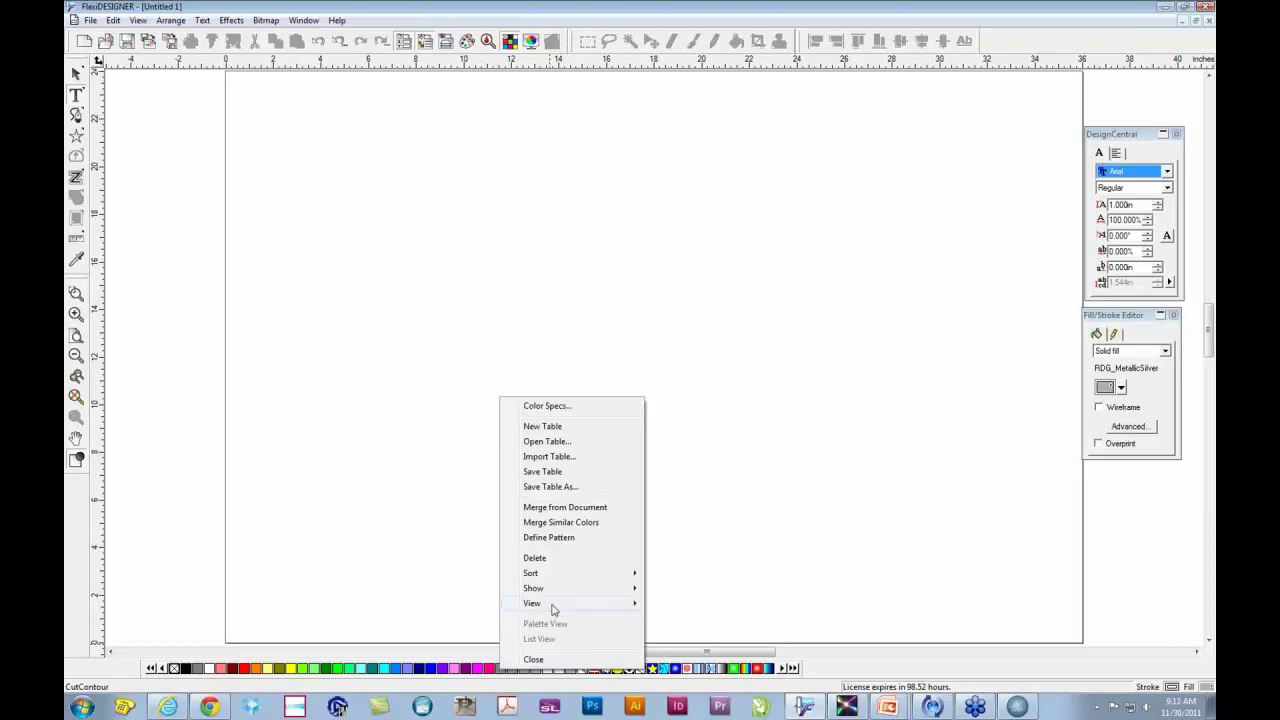
pyautogui.click(557, 442)
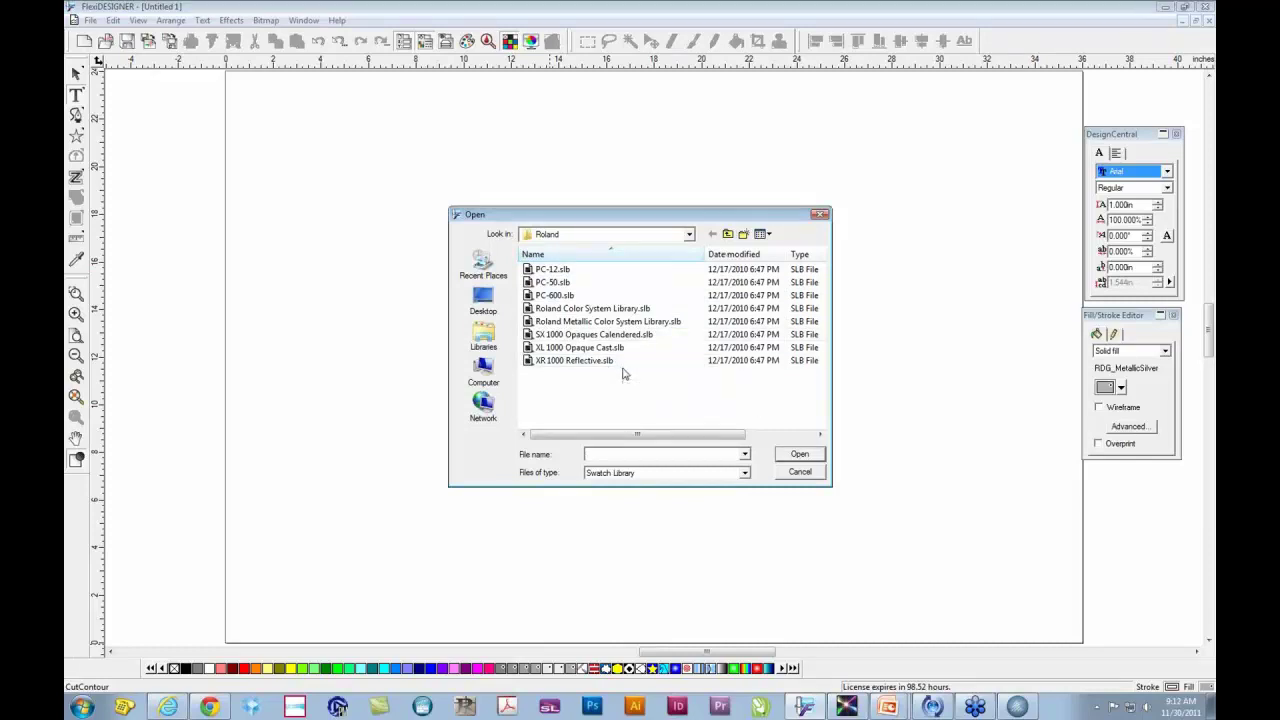
pyautogui.click(727, 234)
pyautogui.click(727, 234)
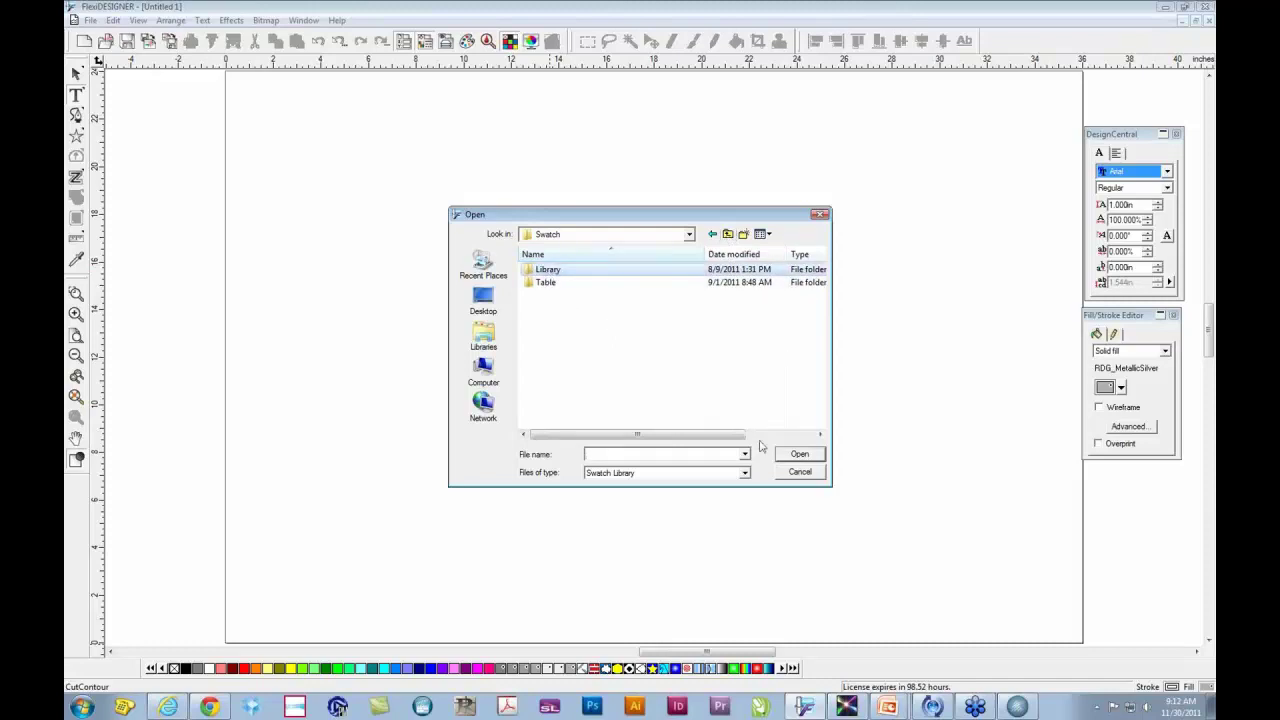
pyautogui.click(798, 457)
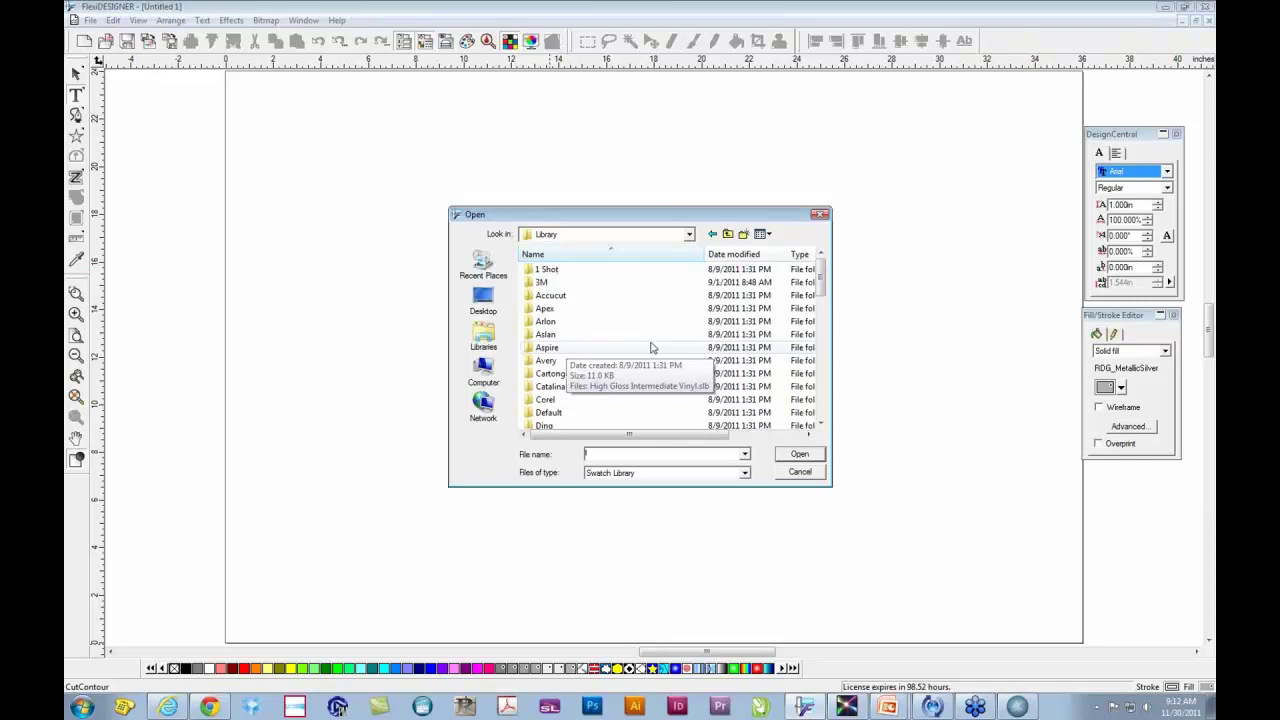
# Step: Open Roland Metallic Color System Library.slb from the Roland folder of the swatch library
pyautogui.click(822, 410)
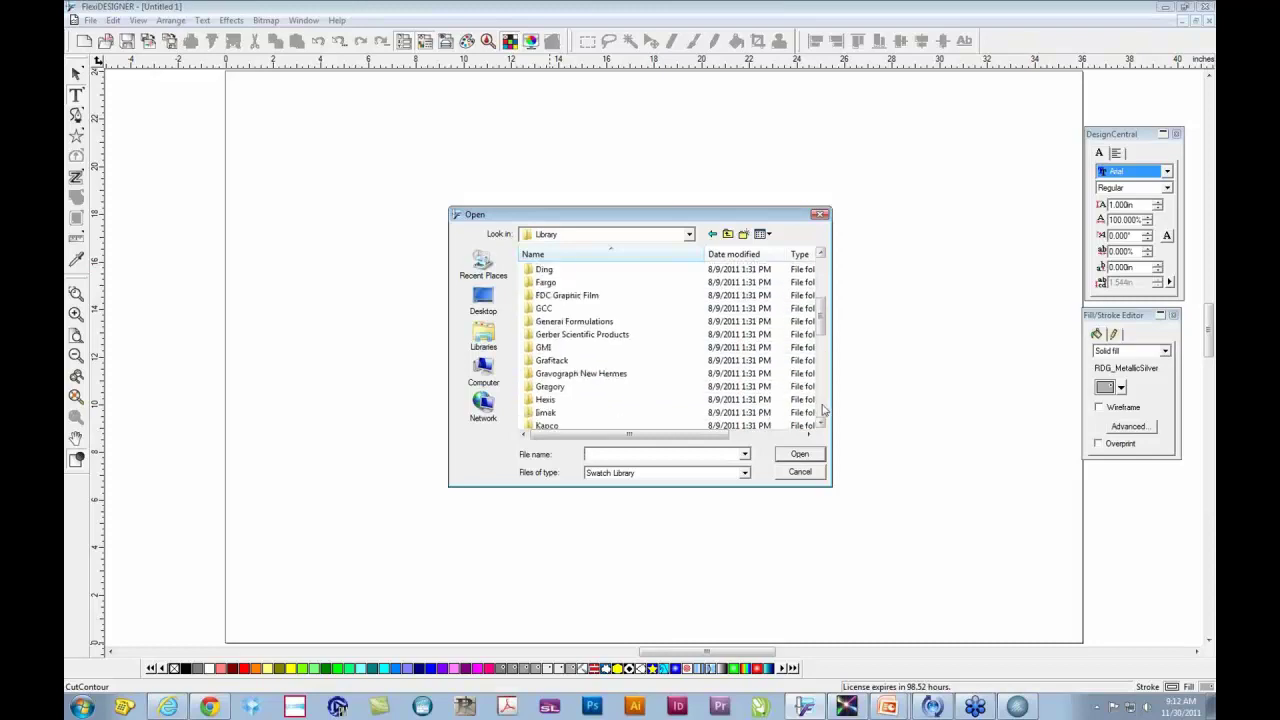
pyautogui.click(822, 410)
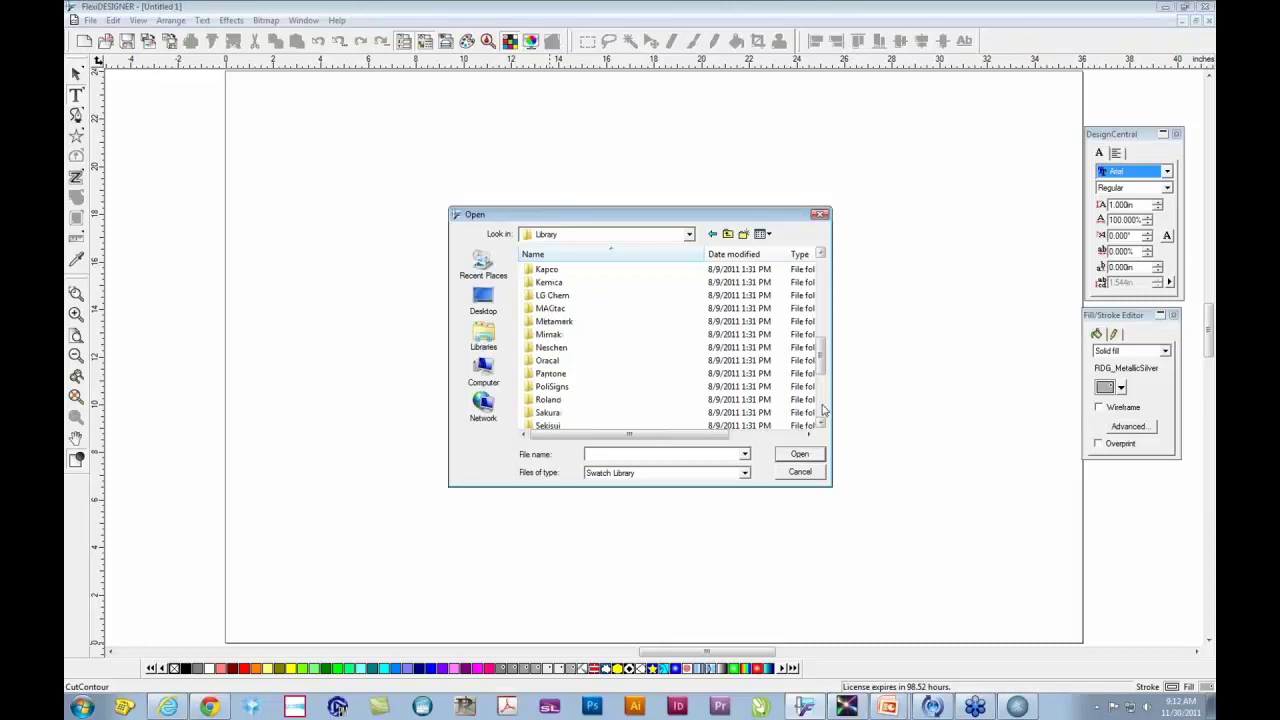
pyautogui.click(822, 410)
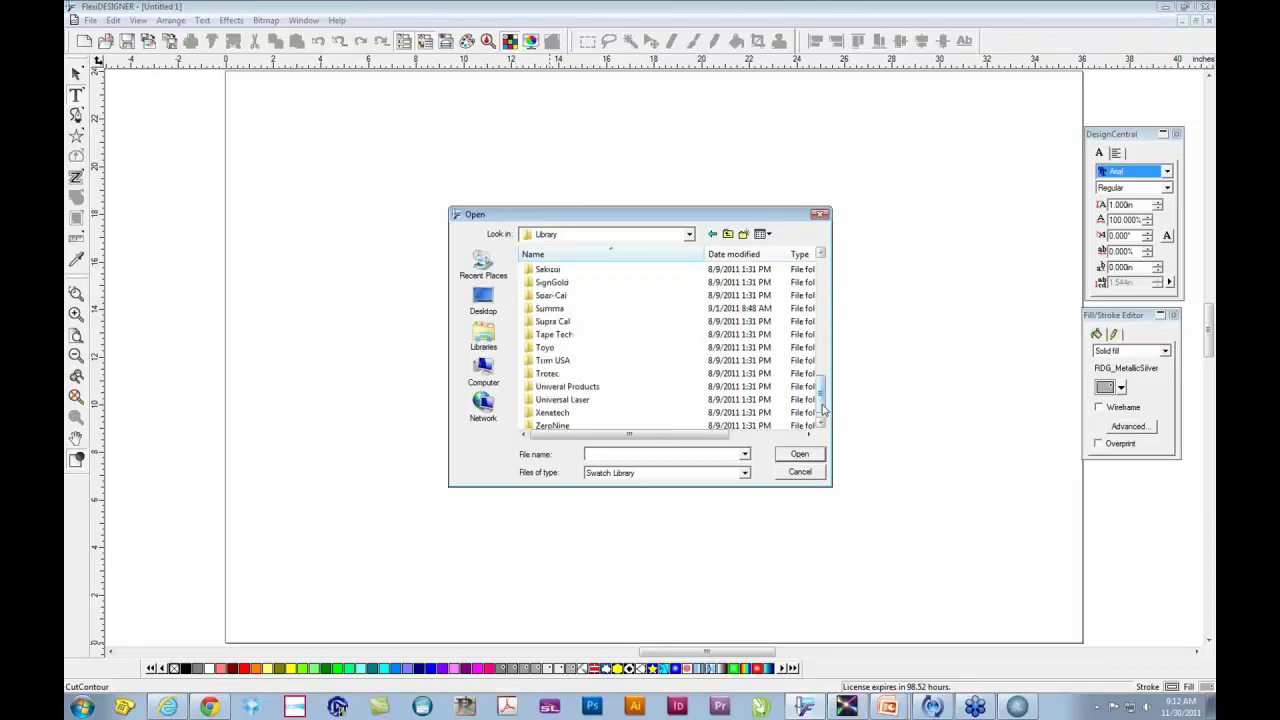
pyautogui.click(820, 254)
pyautogui.click(820, 254)
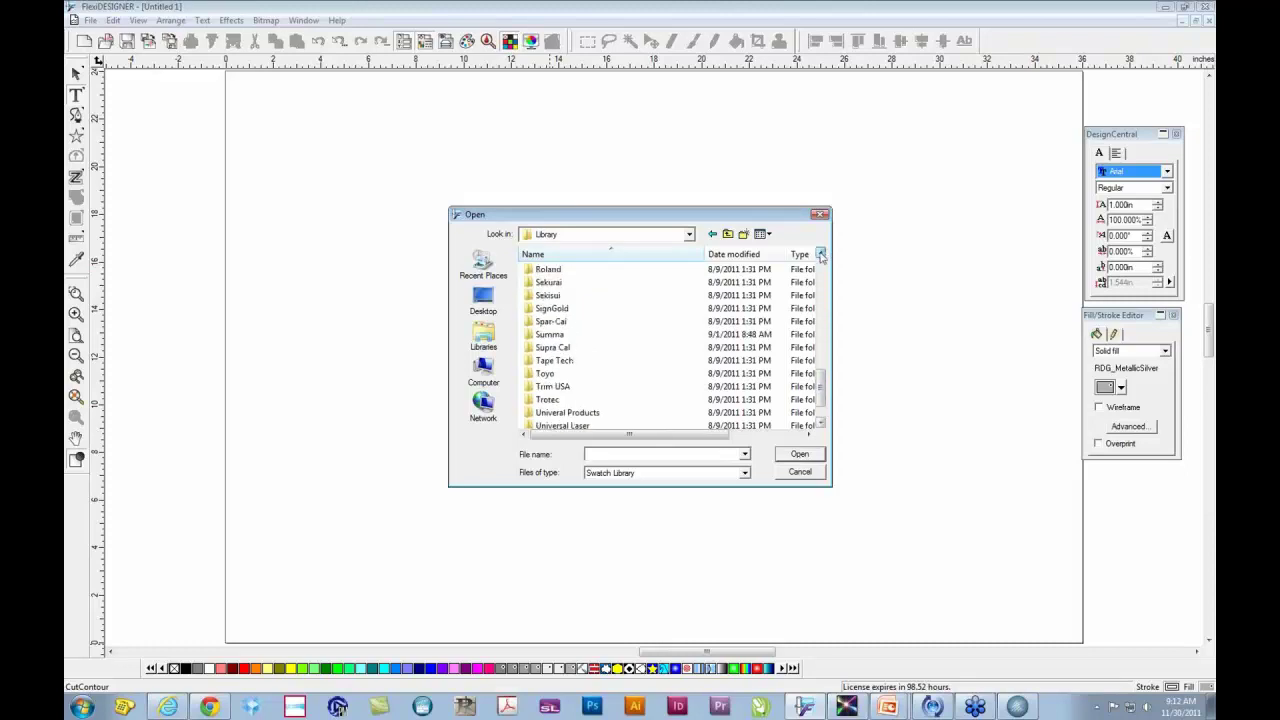
pyautogui.click(820, 254)
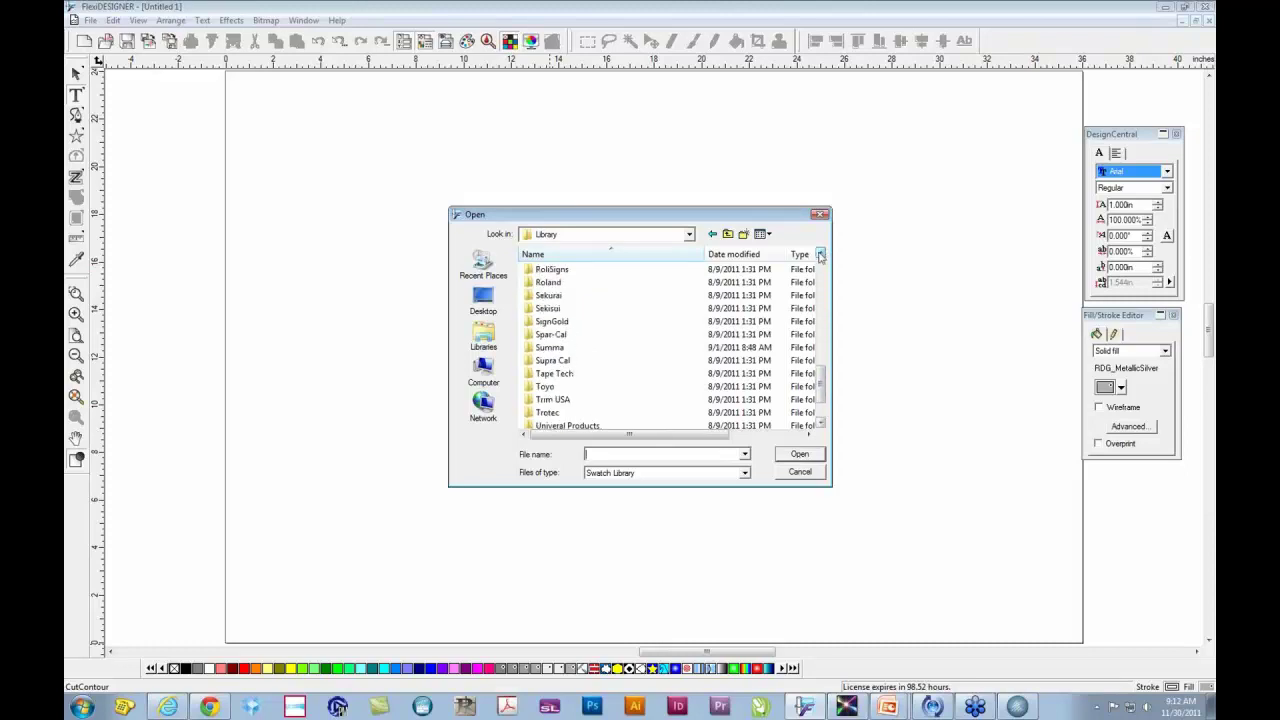
pyautogui.click(548, 285)
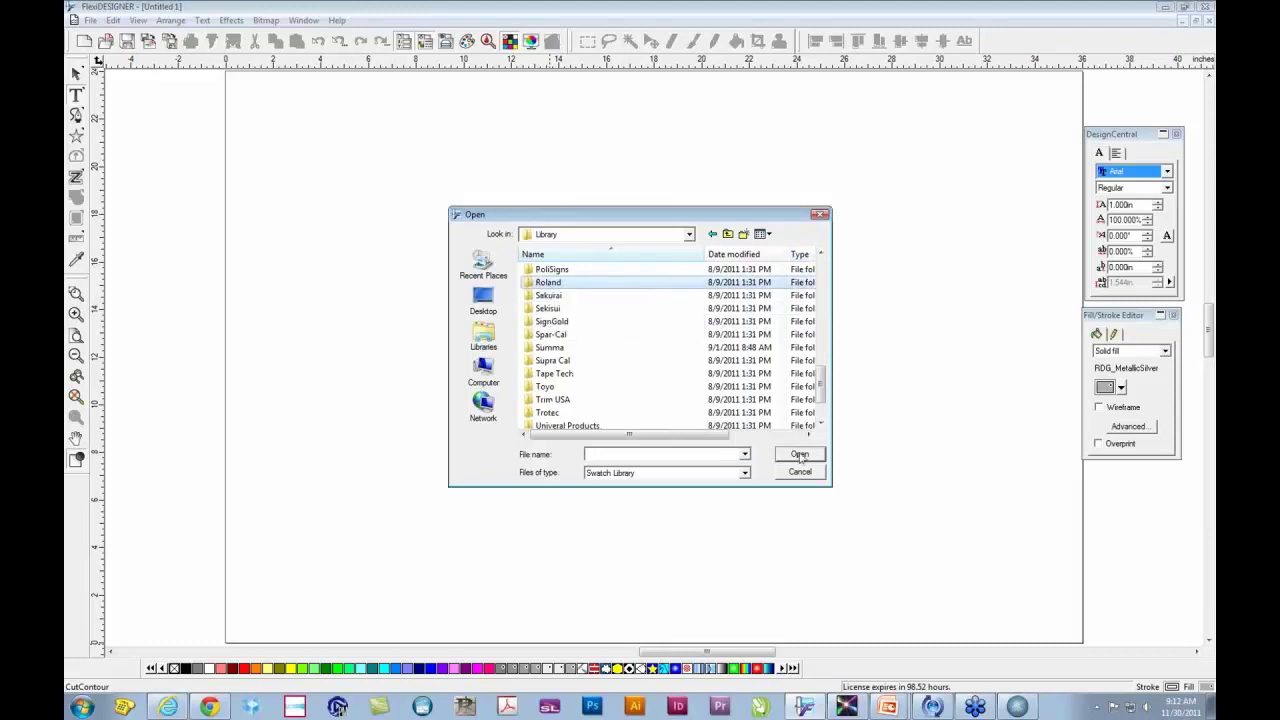
pyautogui.click(800, 455)
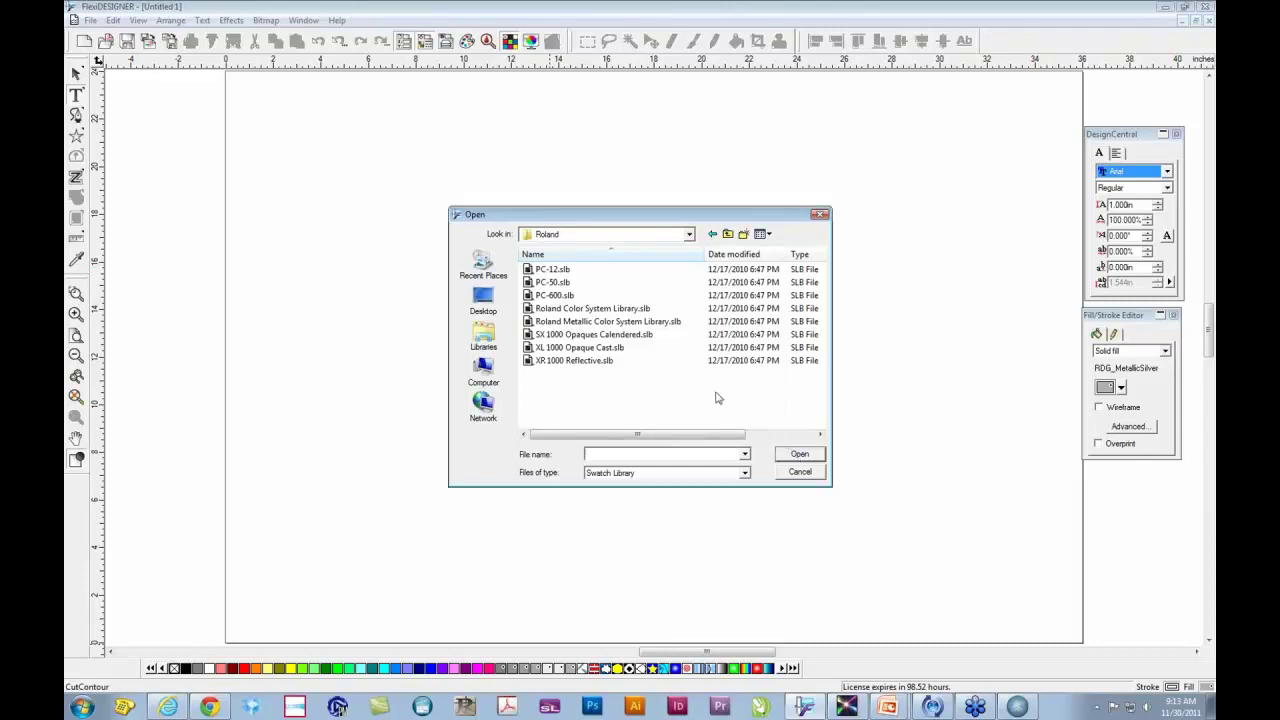
pyautogui.click(622, 322)
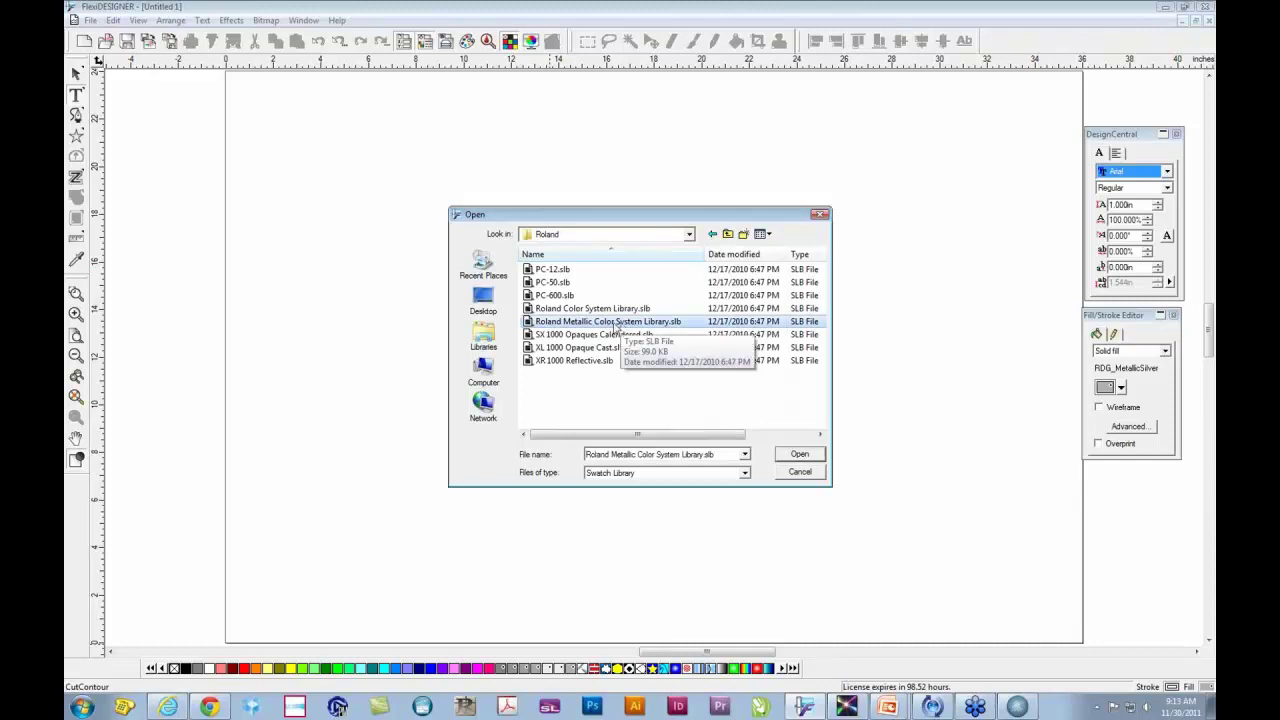
pyautogui.click(799, 455)
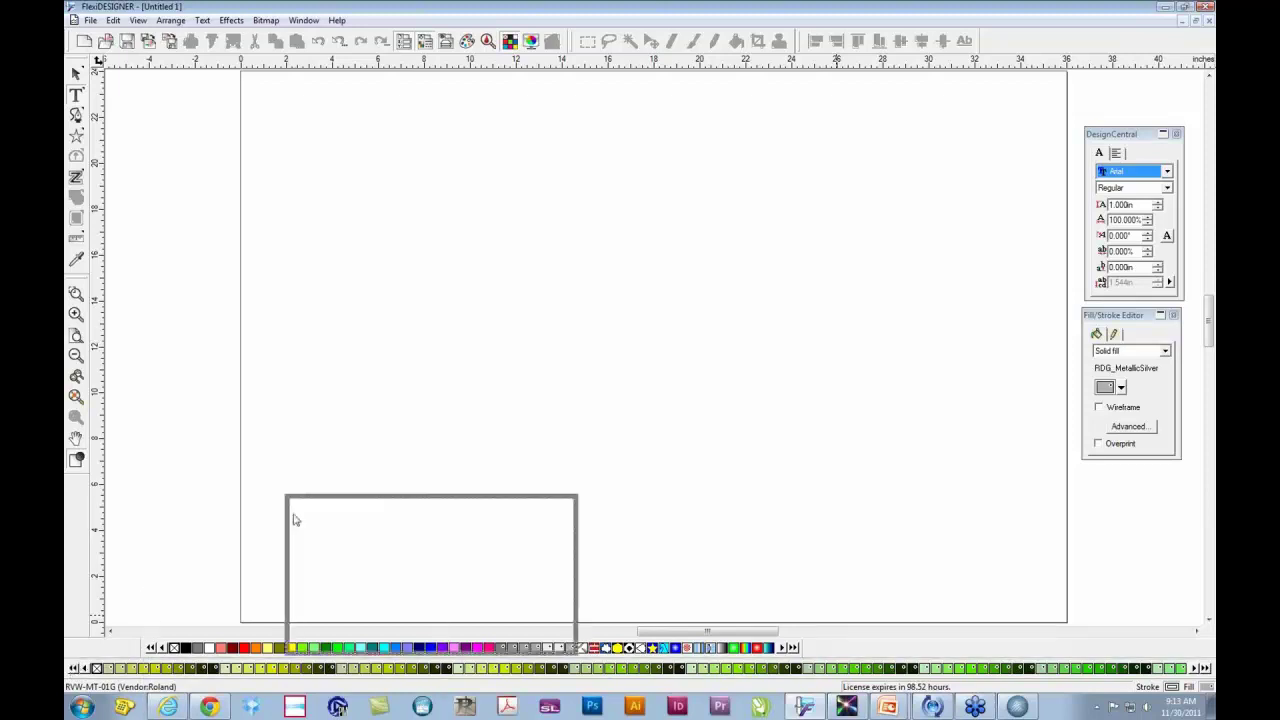
# Step: Float the Roland Metallic Color System Library swatch table over the page and display it in Palette View
pyautogui.moveTo(625, 241); pyautogui.dragTo(626, 242)
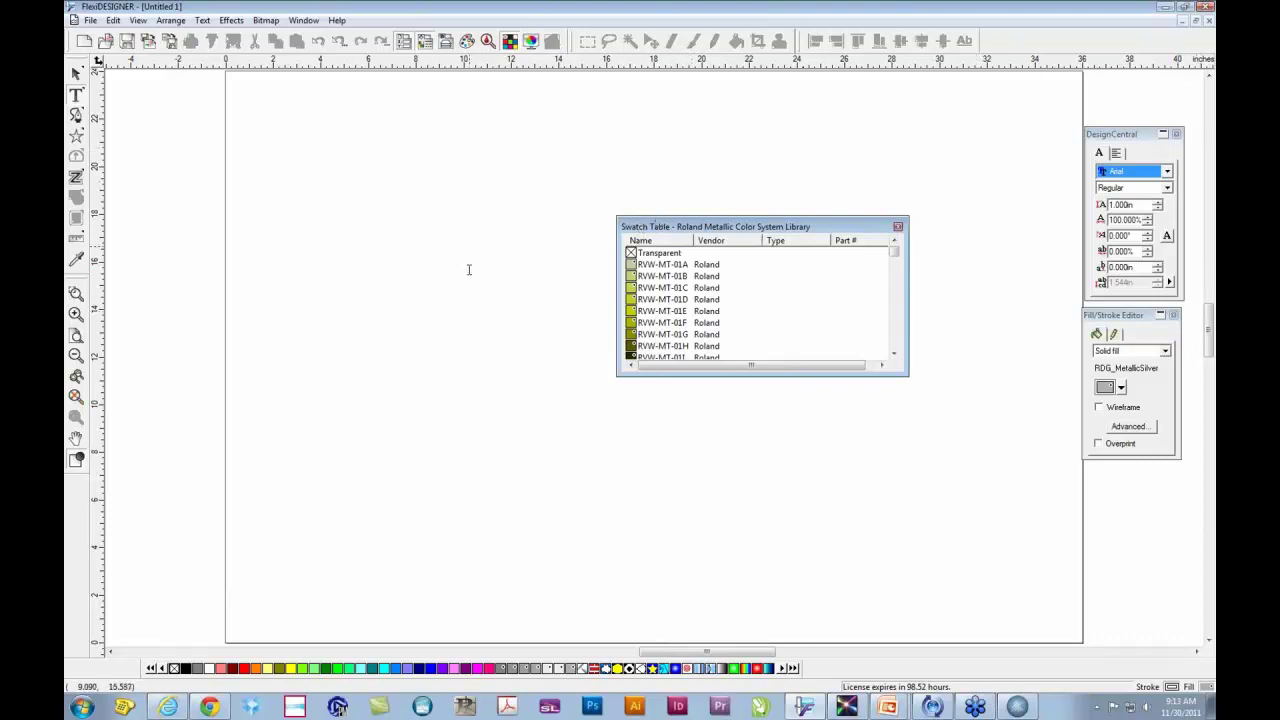
pyautogui.rightClick(665, 301)
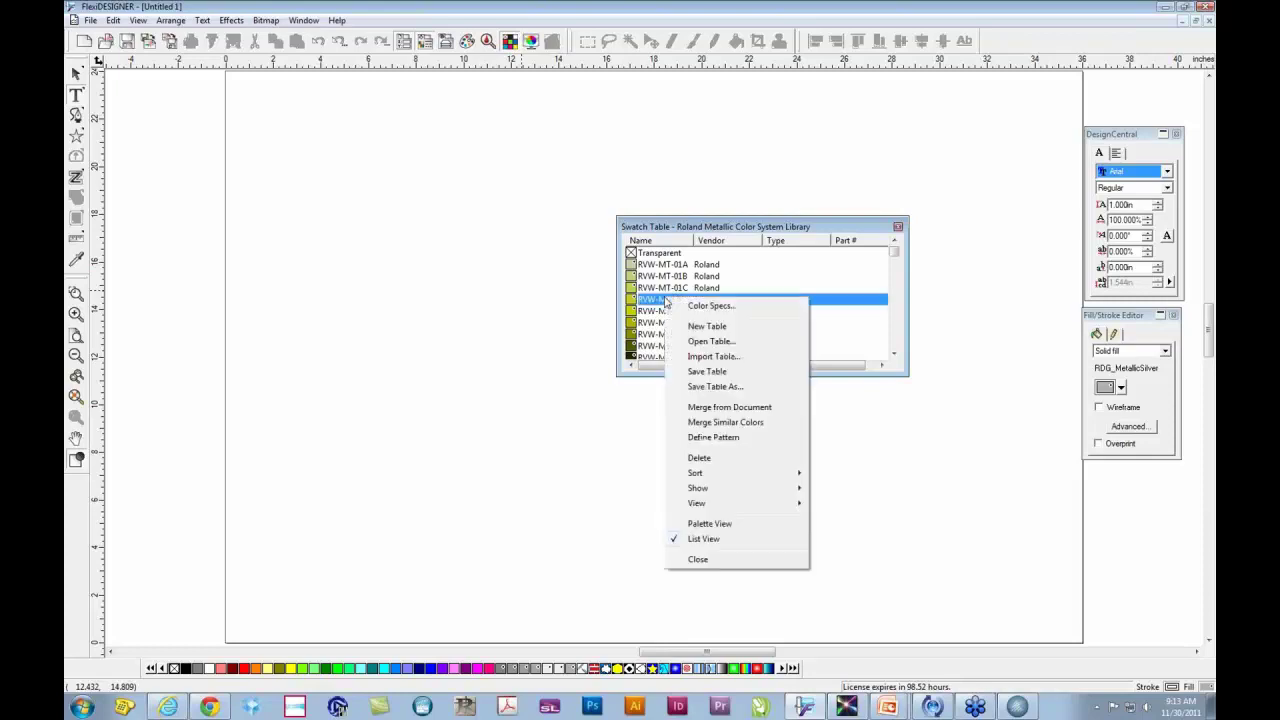
pyautogui.click(721, 524)
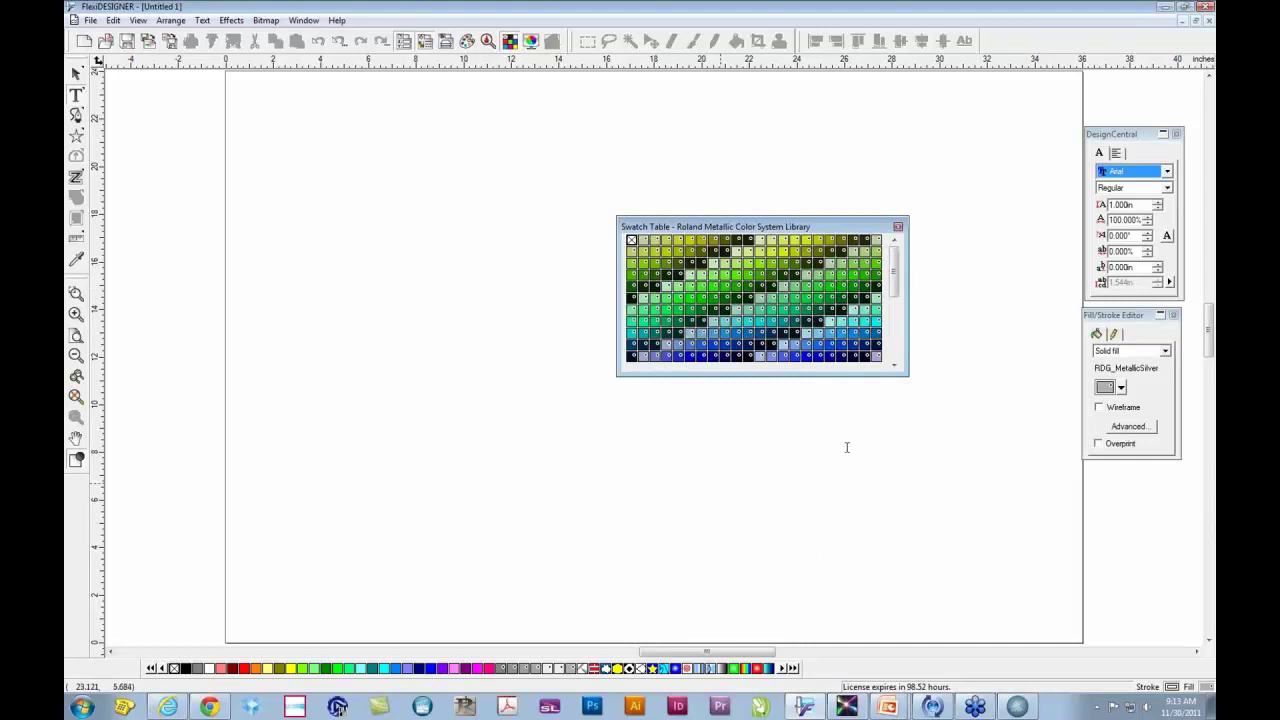
# Step: Enlarge the Roland Metallic Color System Library swatch table to show more rows, and dock it beneath the default swatch row
pyautogui.moveTo(905, 374); pyautogui.dragTo(904, 484)
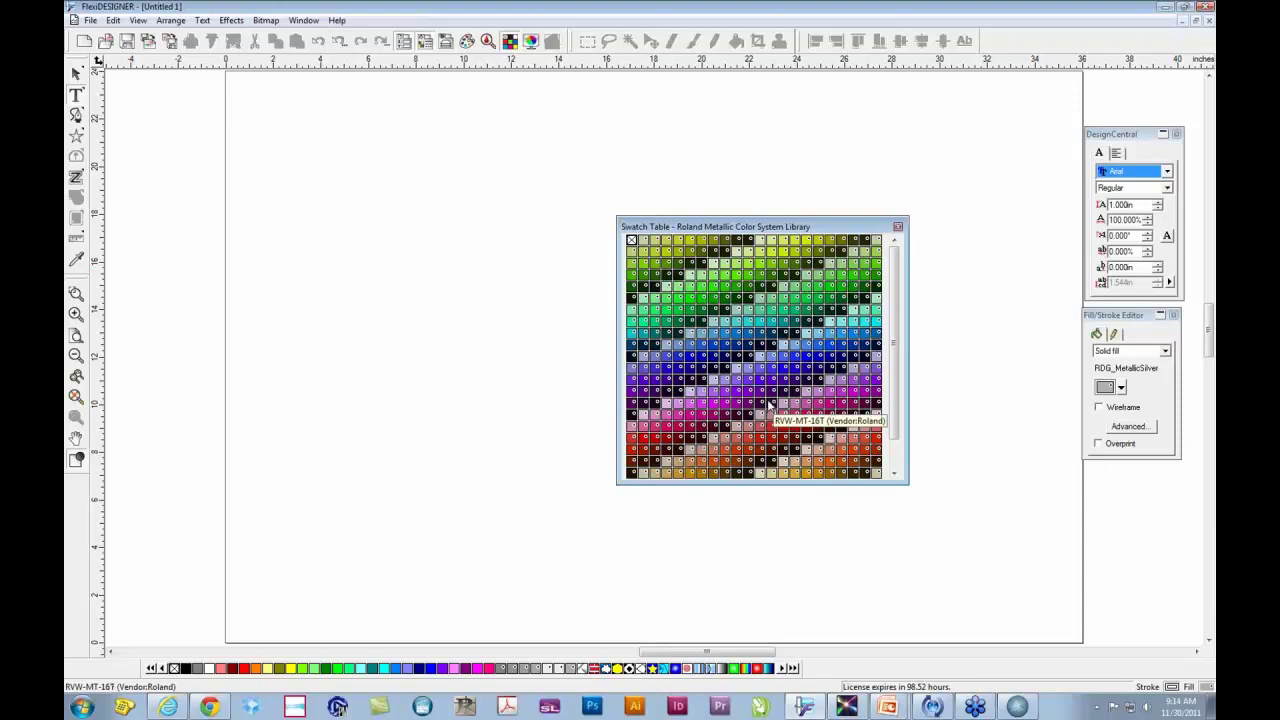
pyautogui.moveTo(756, 228); pyautogui.dragTo(272, 682)
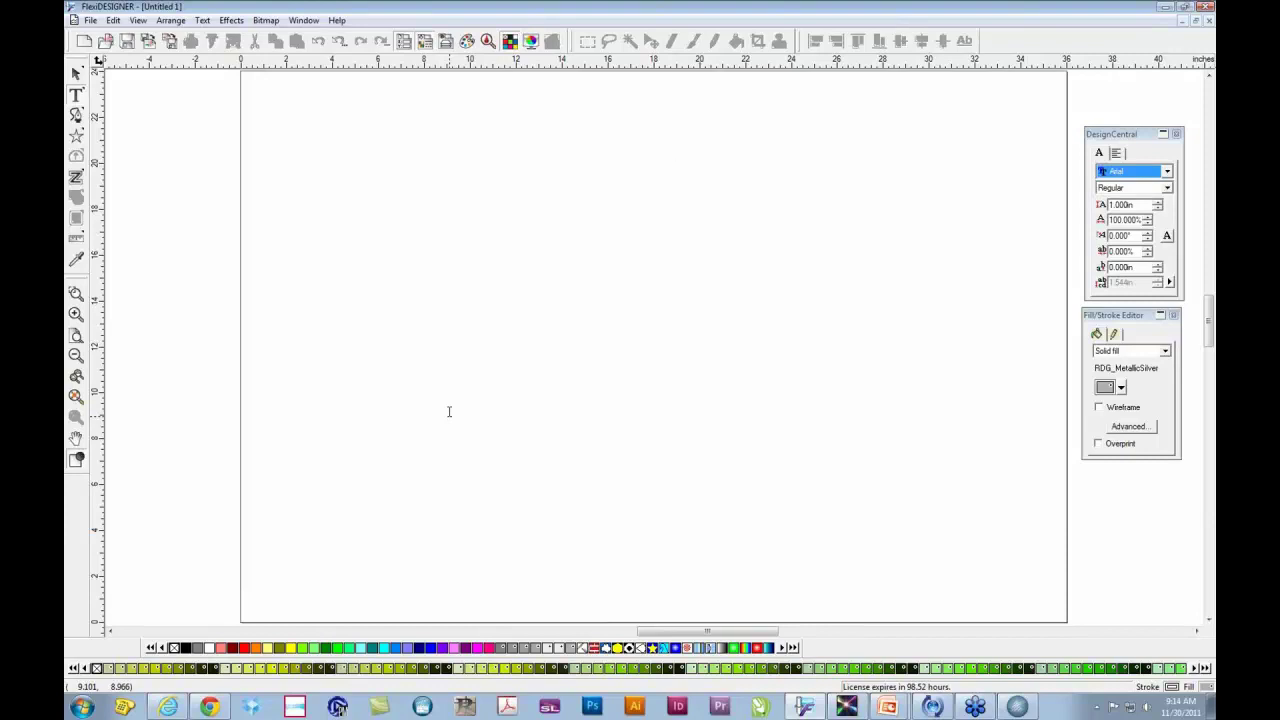
# Step: Add the text ROLAND in the upper part of the page and scale it proportionally to about 19 in wide
pyautogui.click(456, 198)
pyautogui.write('ROLAND')
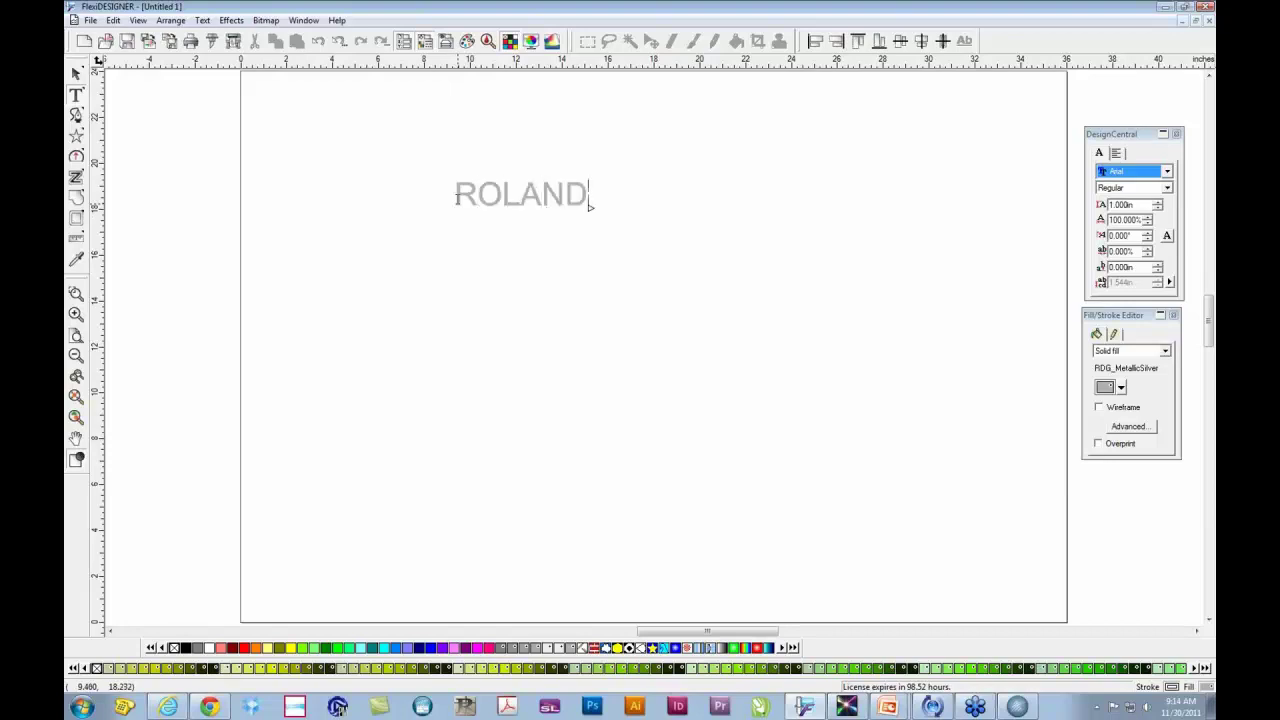
pyautogui.click(76, 74)
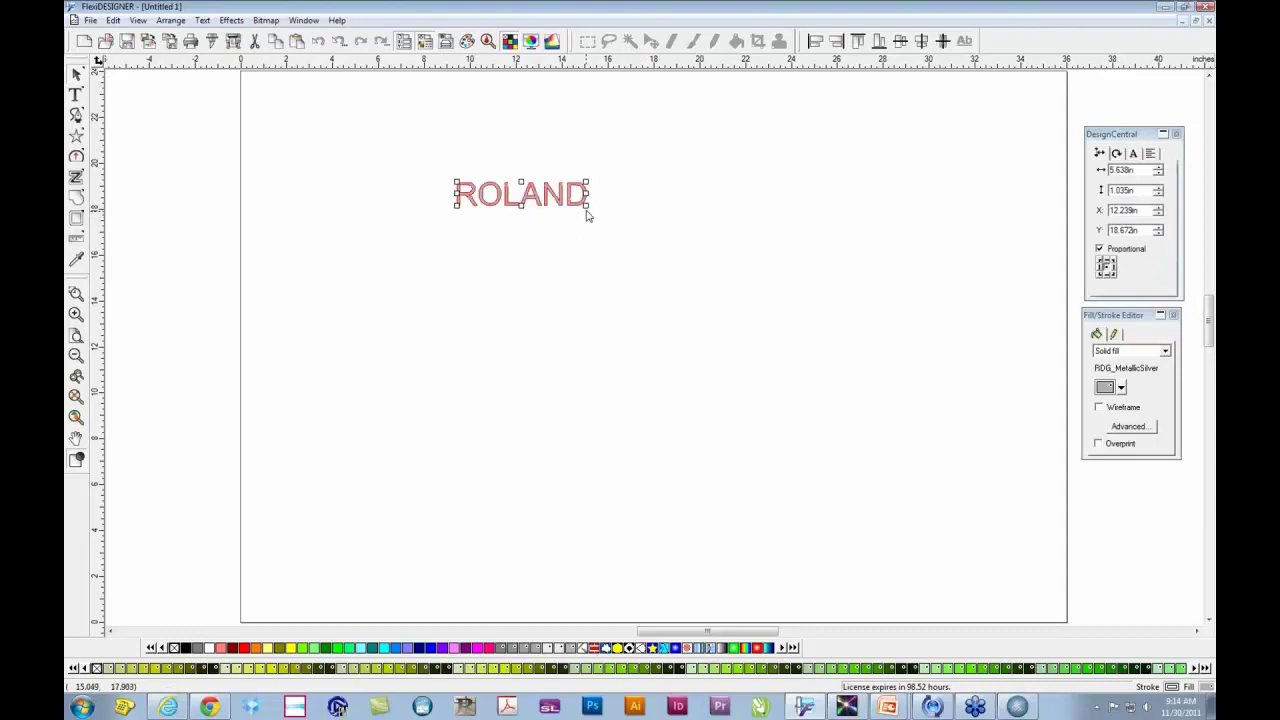
pyautogui.moveTo(589, 208); pyautogui.dragTo(709, 257)
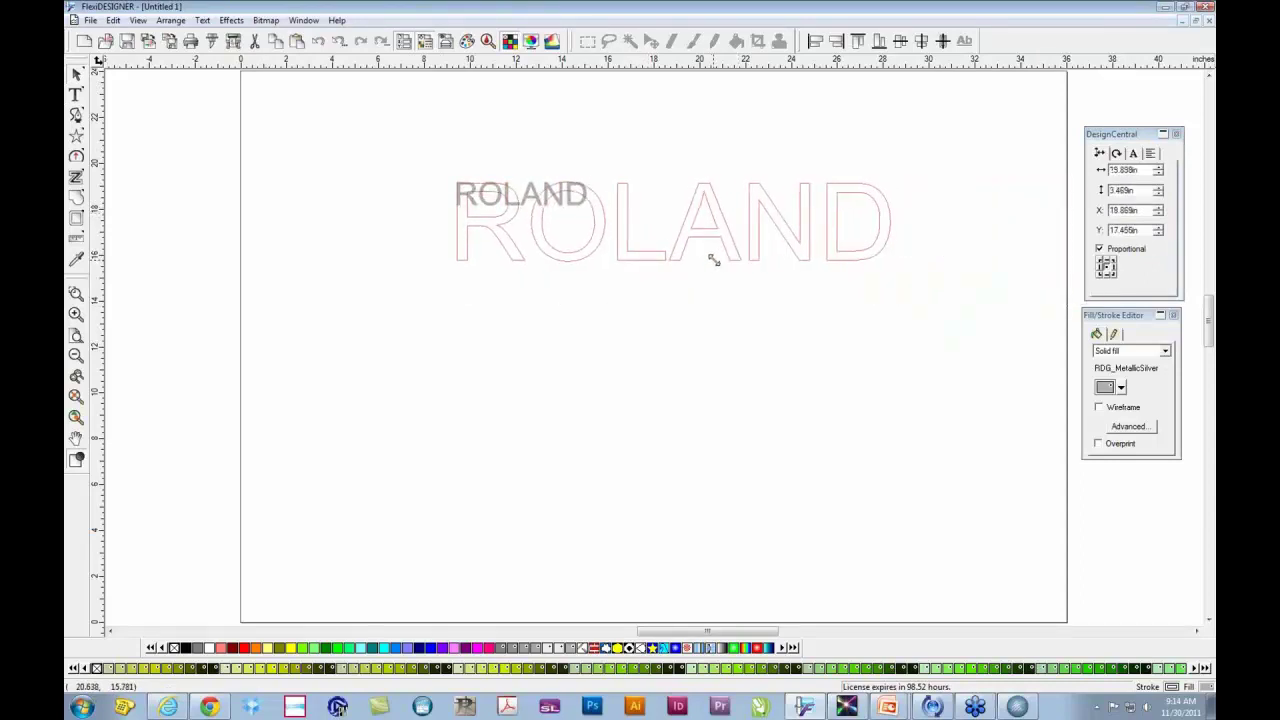
# Step: Change the font of the ROLAND text to Impact
pyautogui.click(1133, 154)
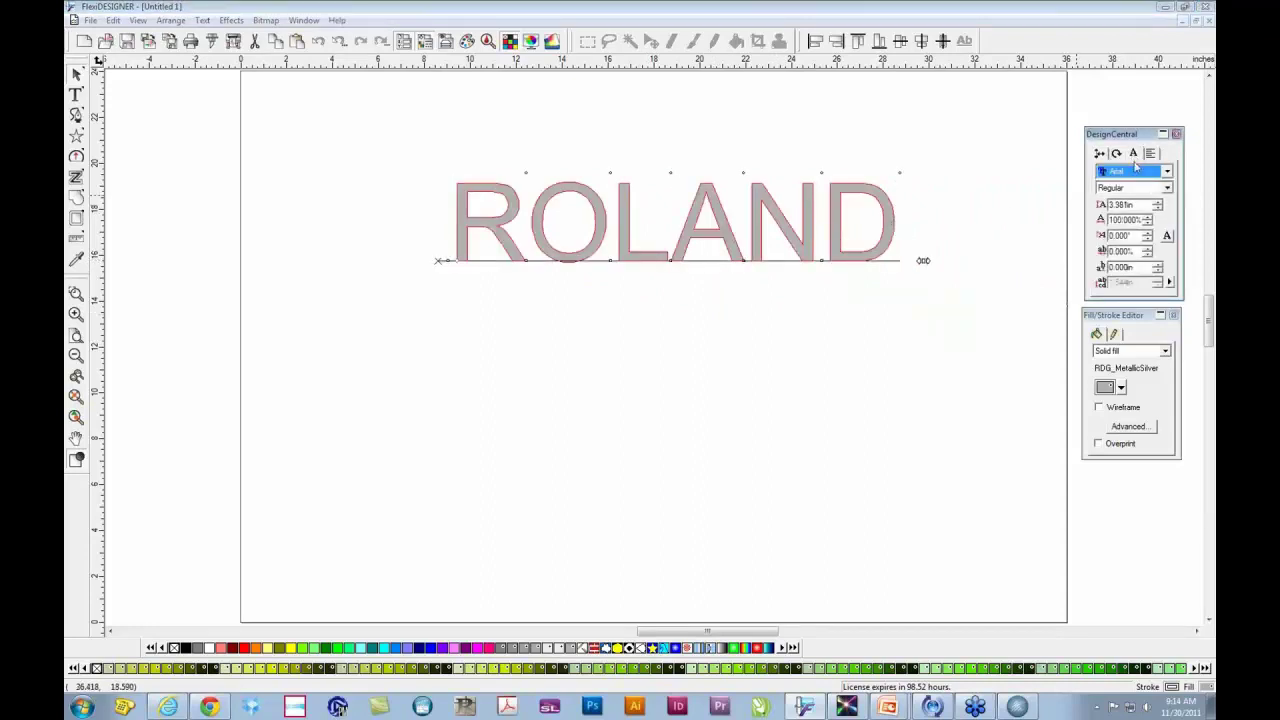
pyautogui.click(1131, 172)
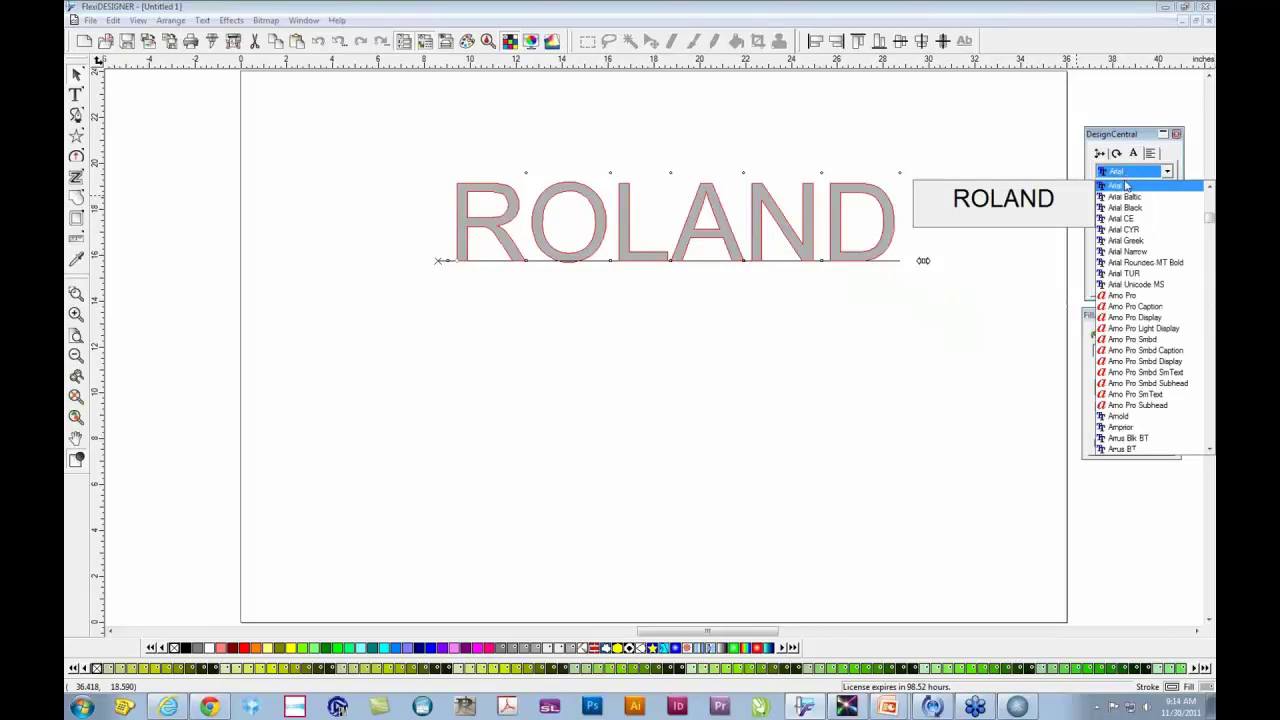
pyautogui.write('imp')
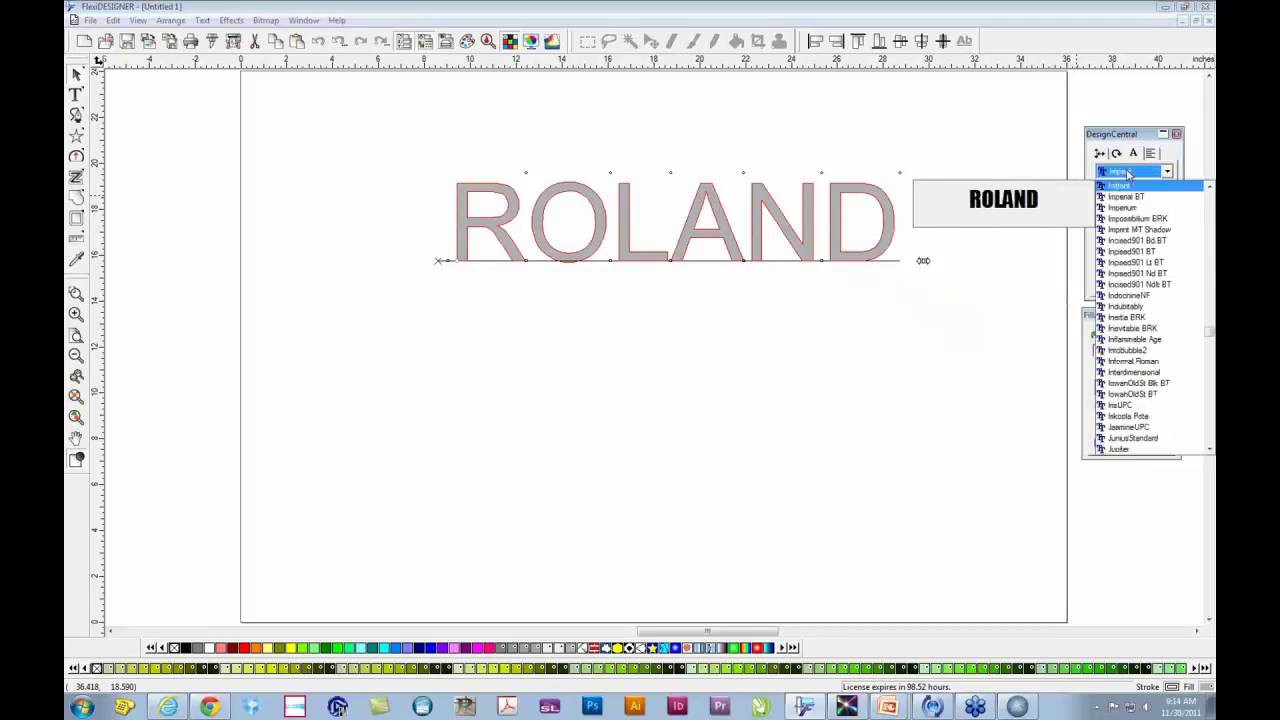
pyautogui.write('act')
pyautogui.press('Return')
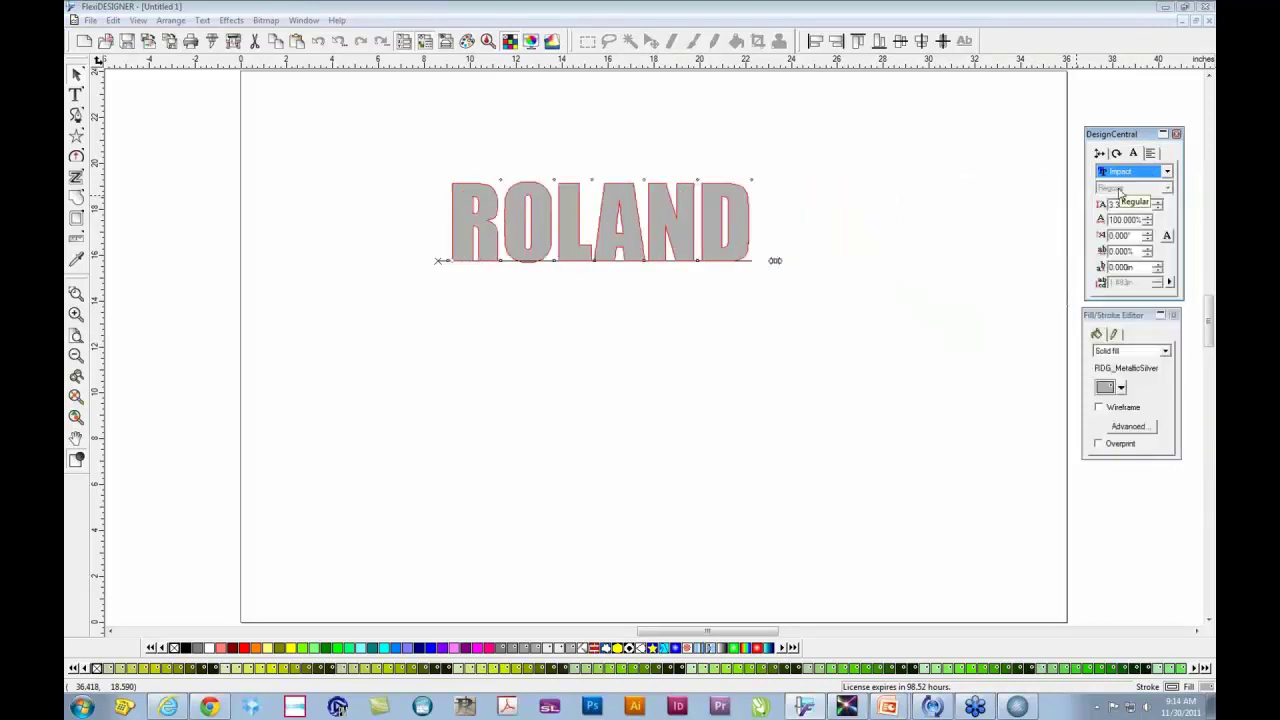
# Step: Duplicate the ROLAND text straight below the original and fill both copies with Blue from the default swatches
pyautogui.moveTo(714, 242); pyautogui.dragTo(709, 367)
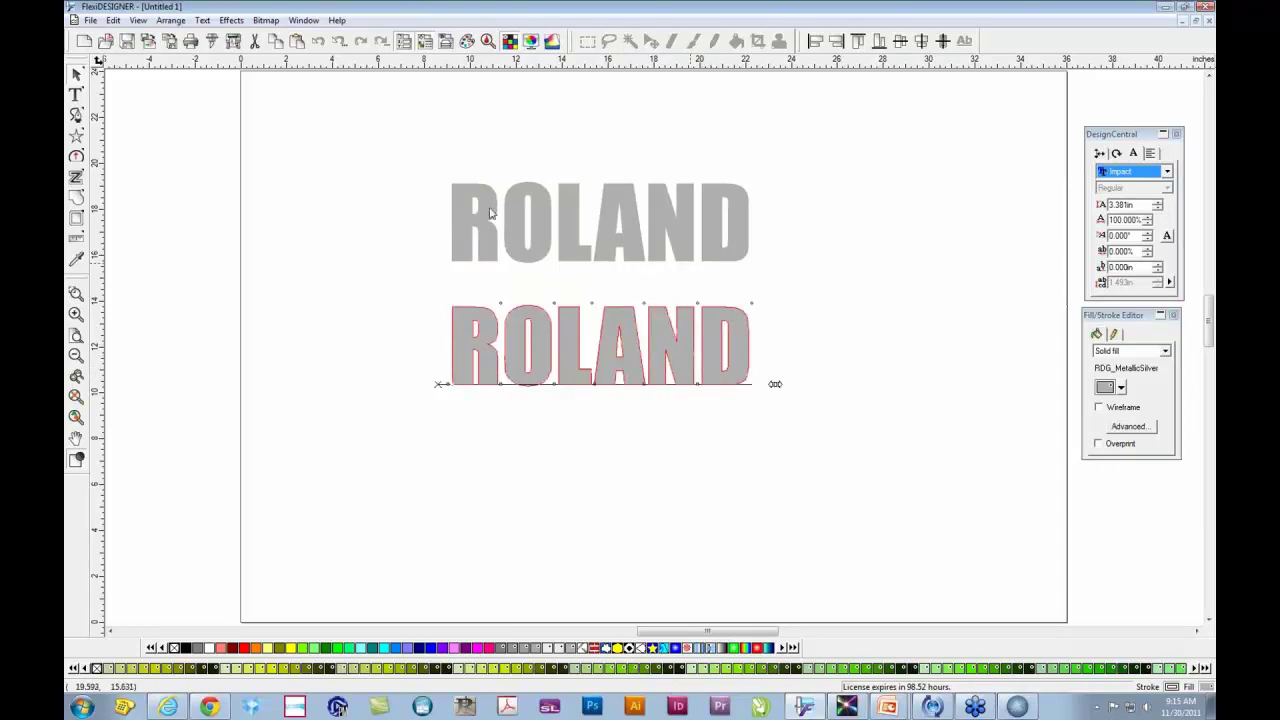
pyautogui.moveTo(394, 140); pyautogui.dragTo(551, 417)
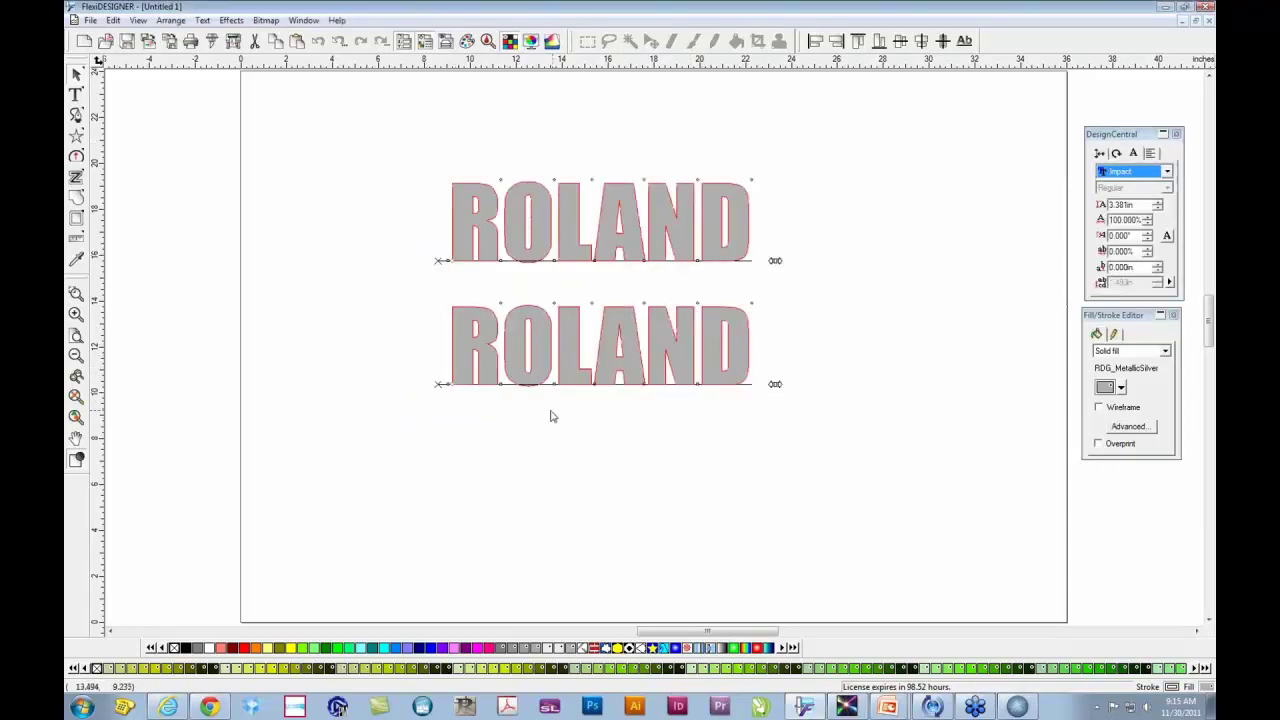
pyautogui.click(431, 647)
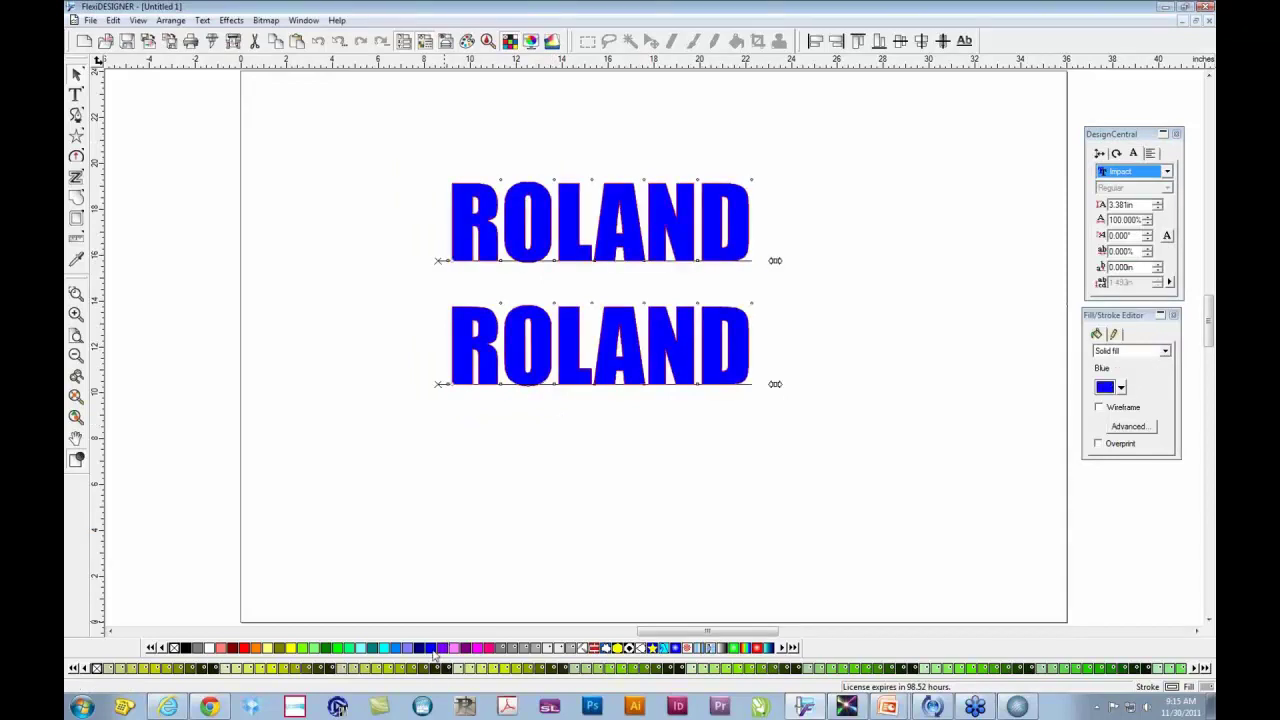
pyautogui.click(879, 460)
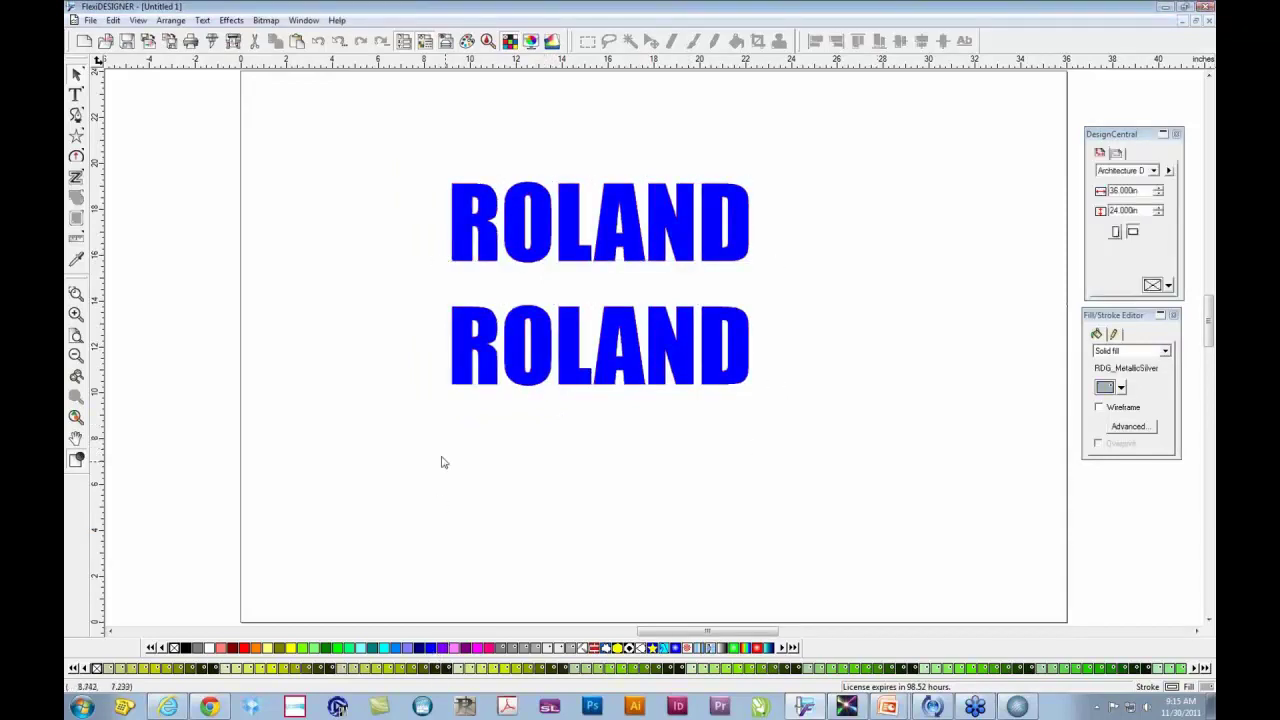
pyautogui.click(76, 417)
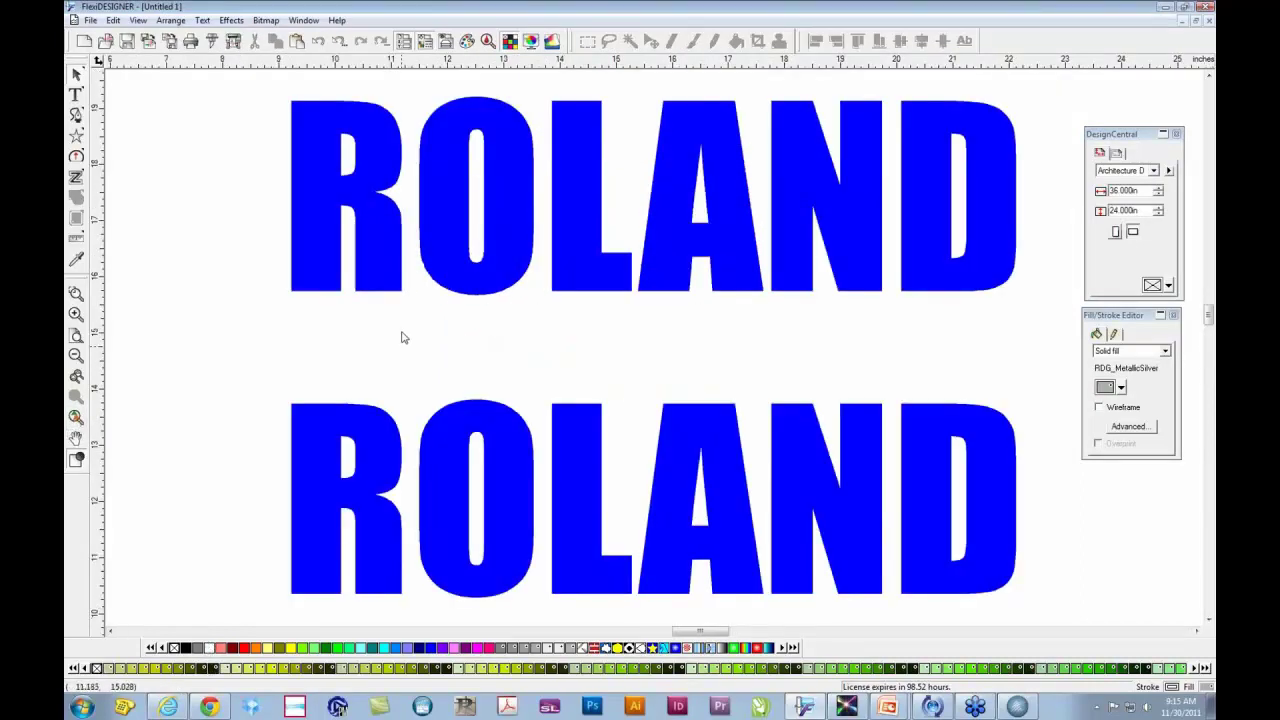
pyautogui.click(457, 272)
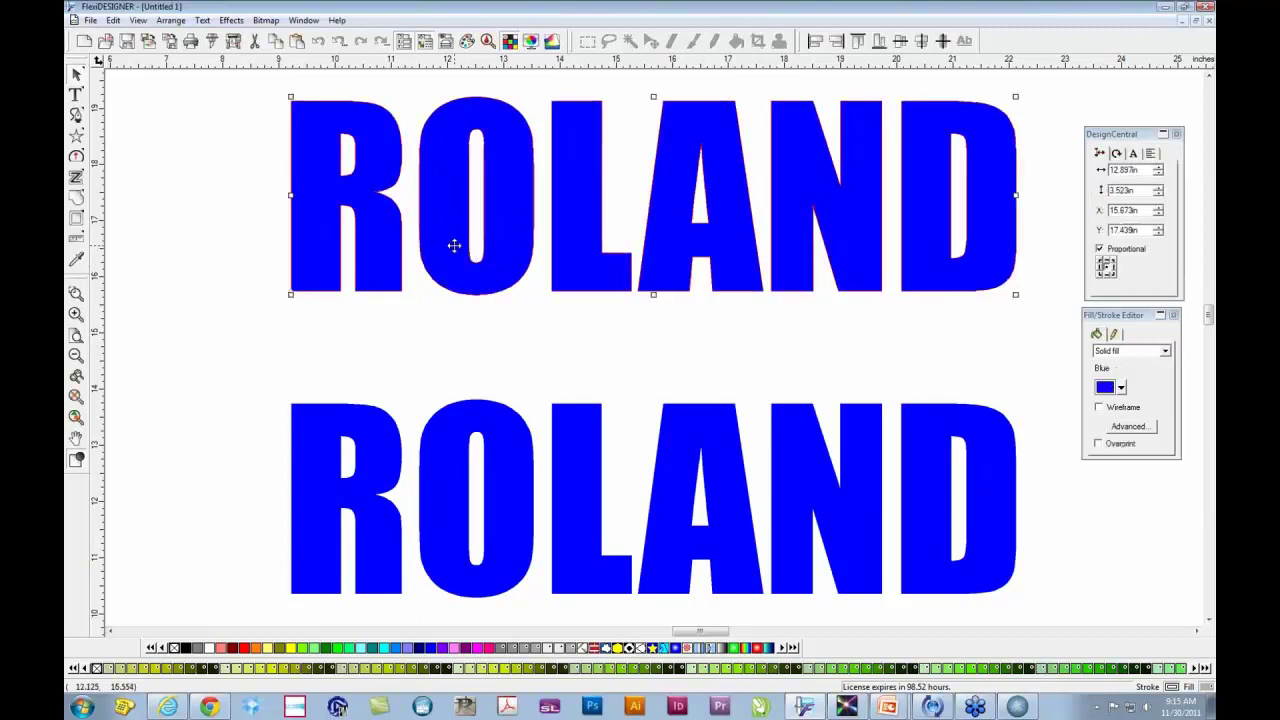
pyautogui.click(851, 332)
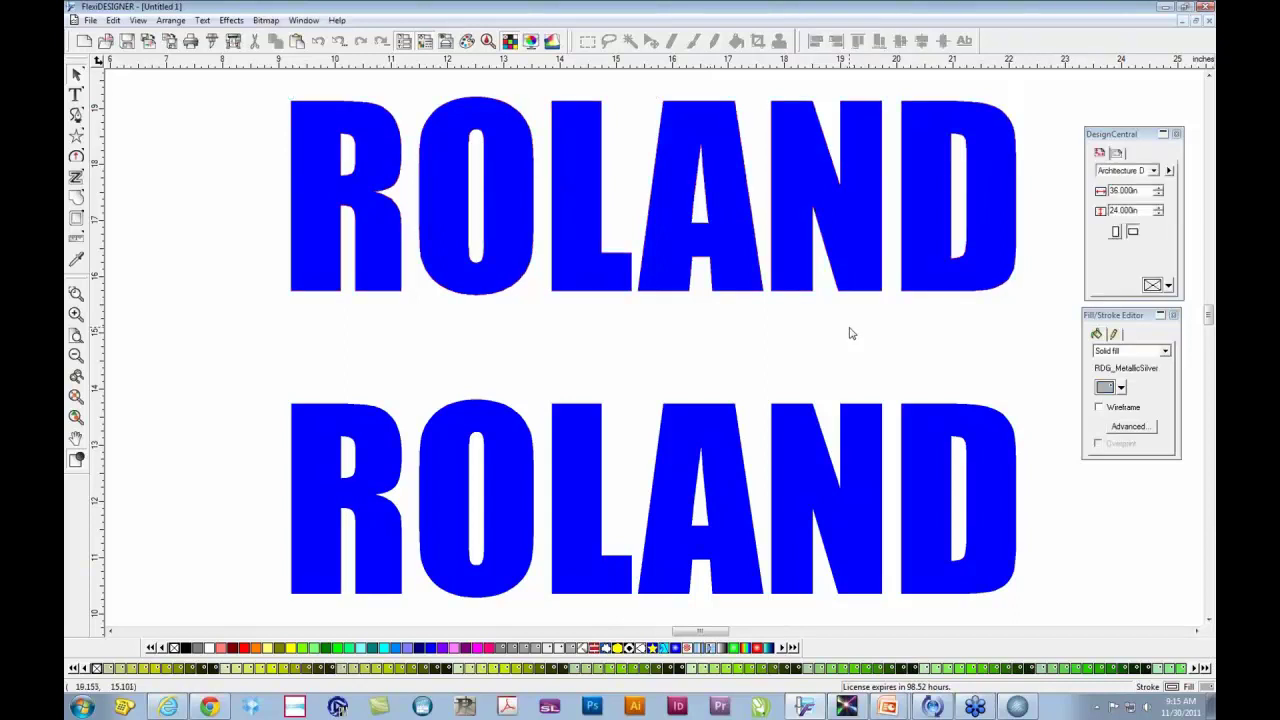
pyautogui.click(856, 467)
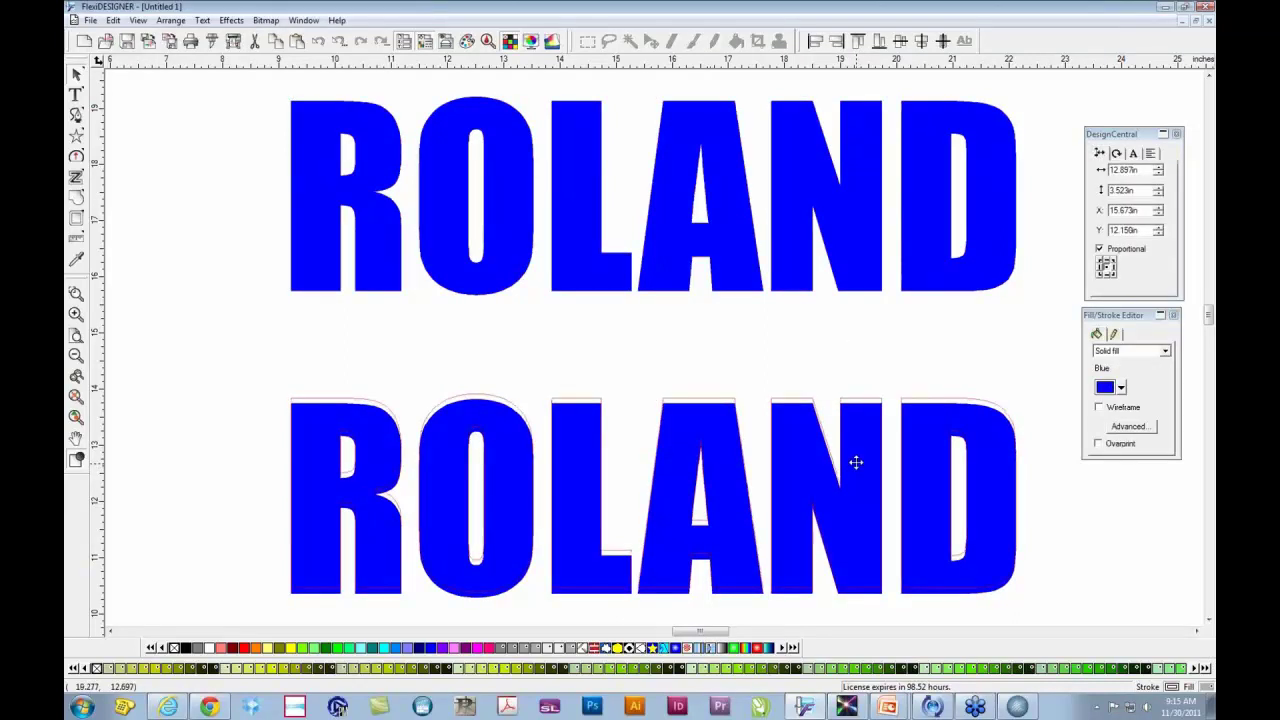
pyautogui.moveTo(856, 462); pyautogui.dragTo(853, 424)
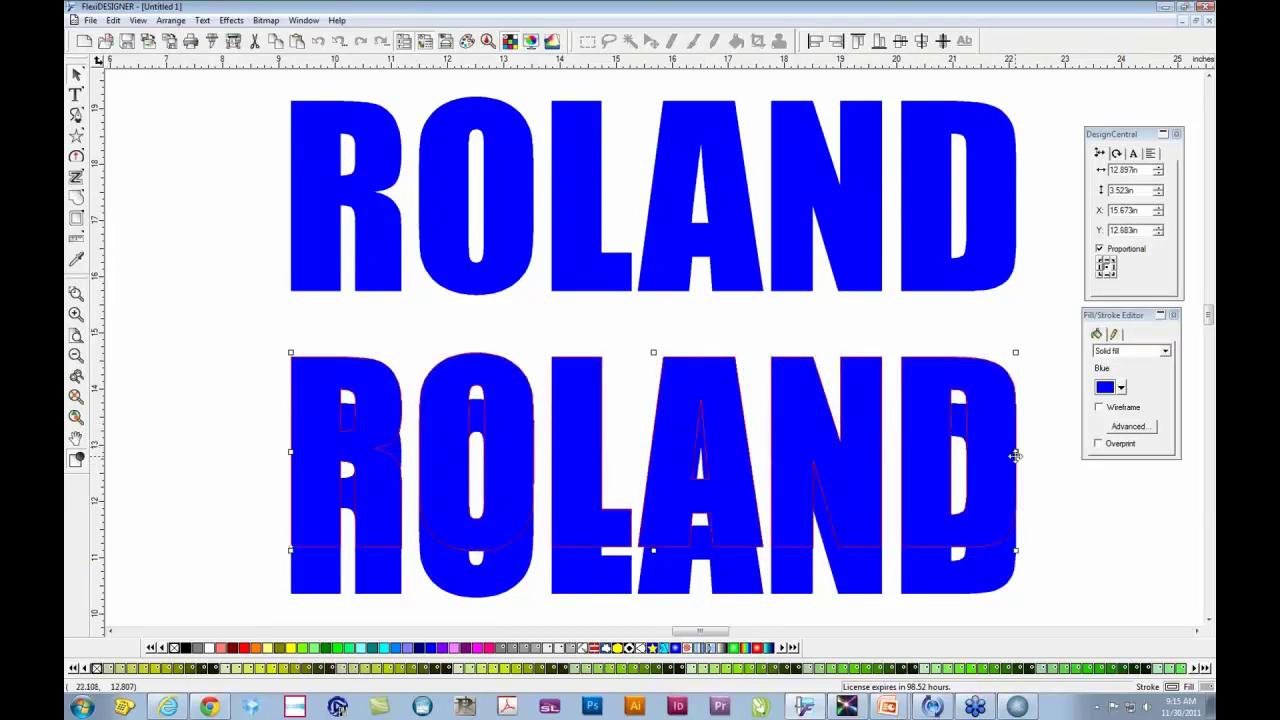
pyautogui.click(1018, 462)
pyautogui.click(905, 438)
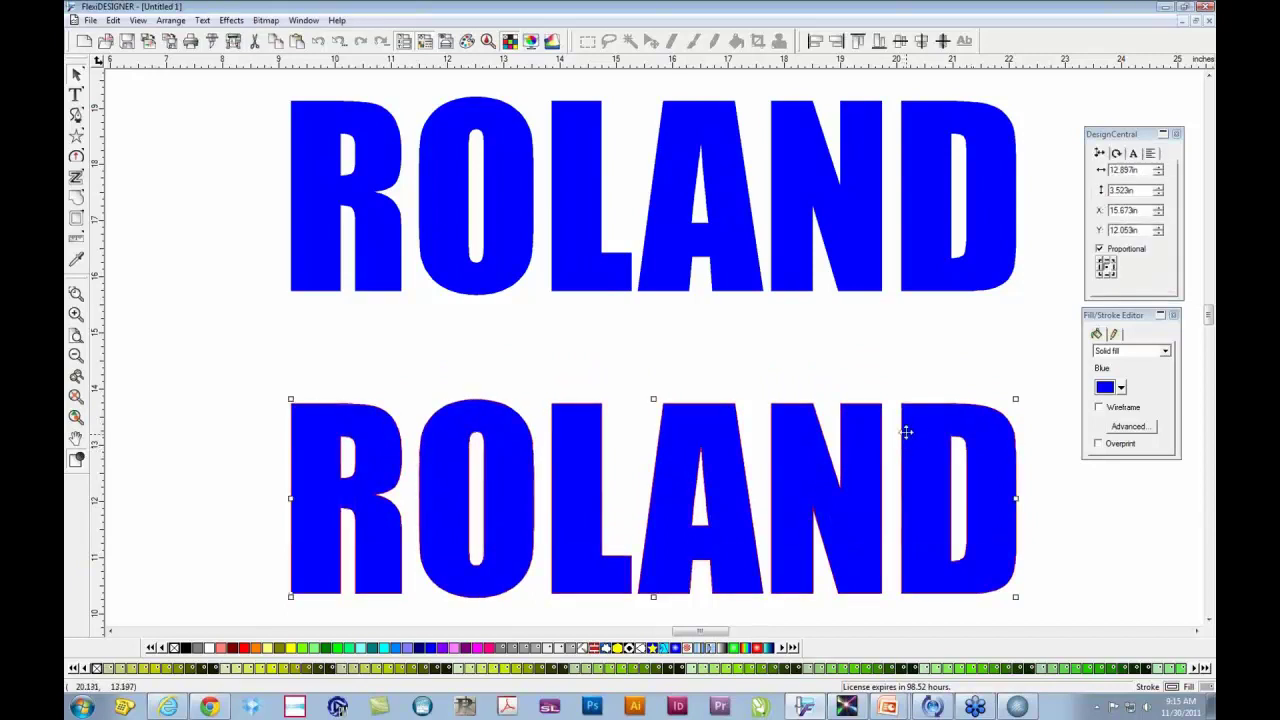
# Step: Open the color specs for the upper ROLAND text and exclude the Swatch Table from the color search for Blue
pyautogui.click(929, 240)
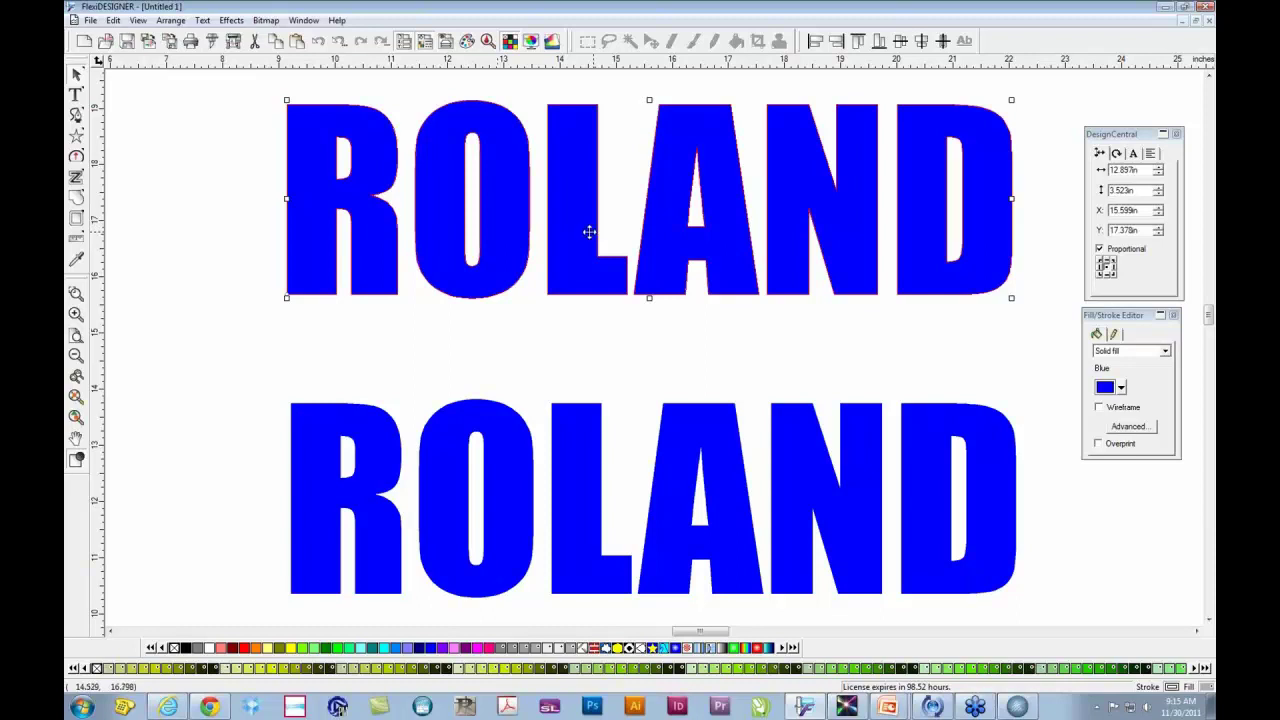
pyautogui.click(487, 44)
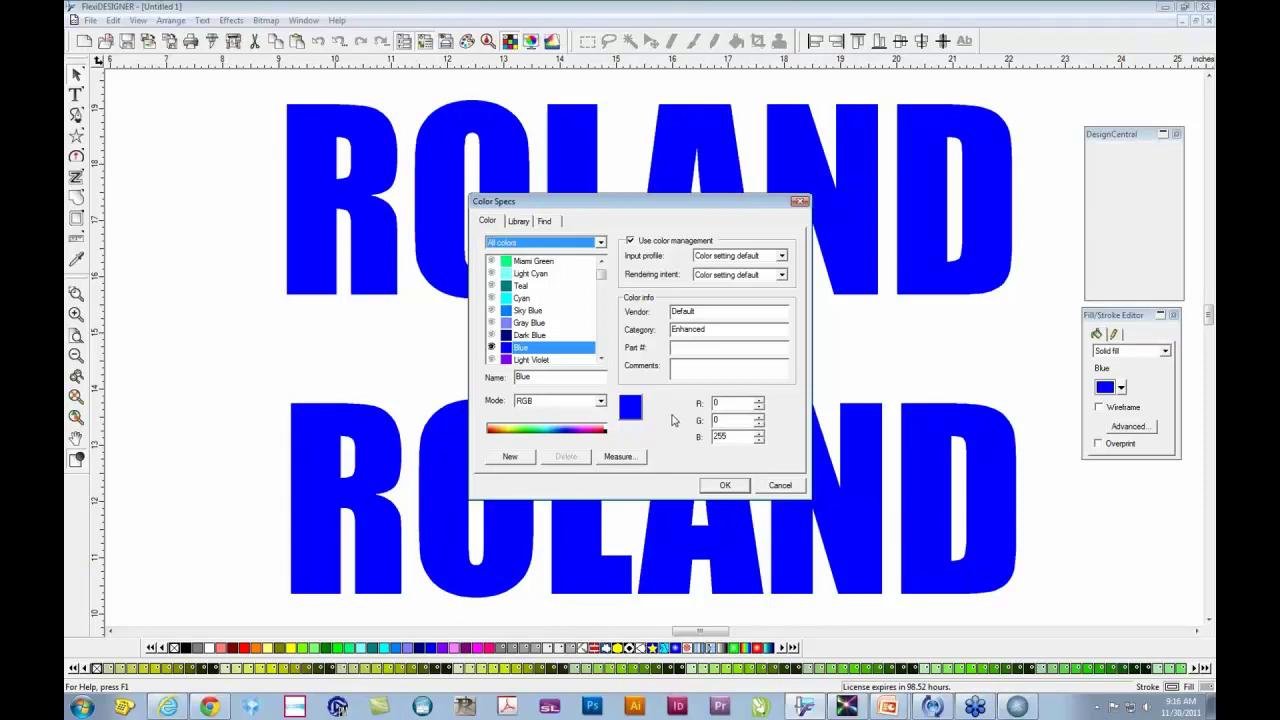
pyautogui.click(546, 222)
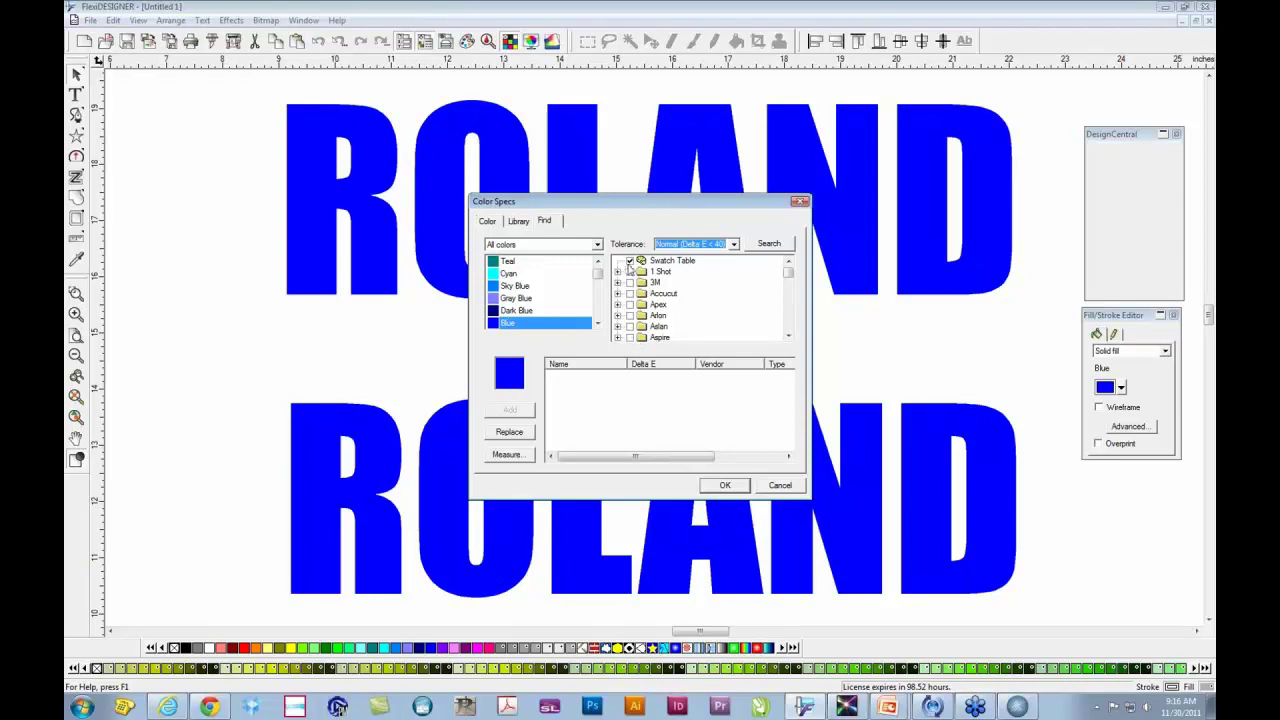
pyautogui.click(630, 262)
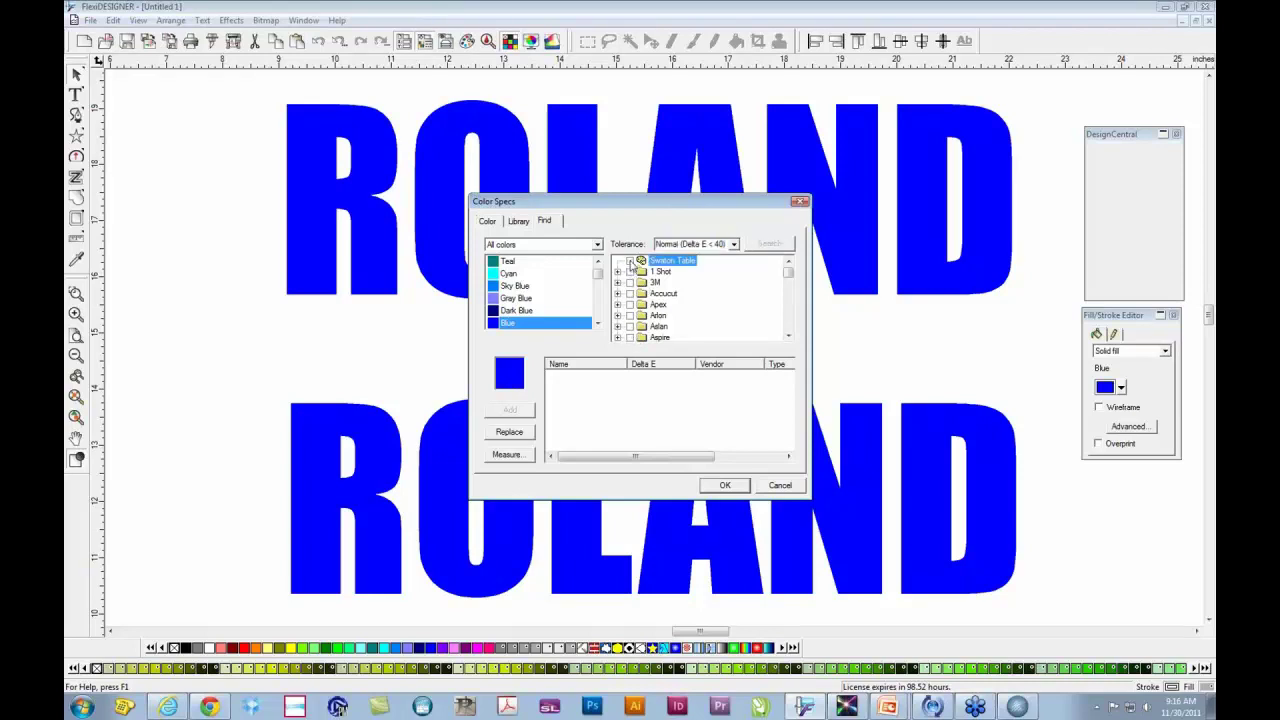
# Step: Search the Roland Metallic Color System Library for colors matching Blue, keeping the Normal (Delta E < 40) tolerance
pyautogui.click(789, 327)
pyautogui.click(789, 327)
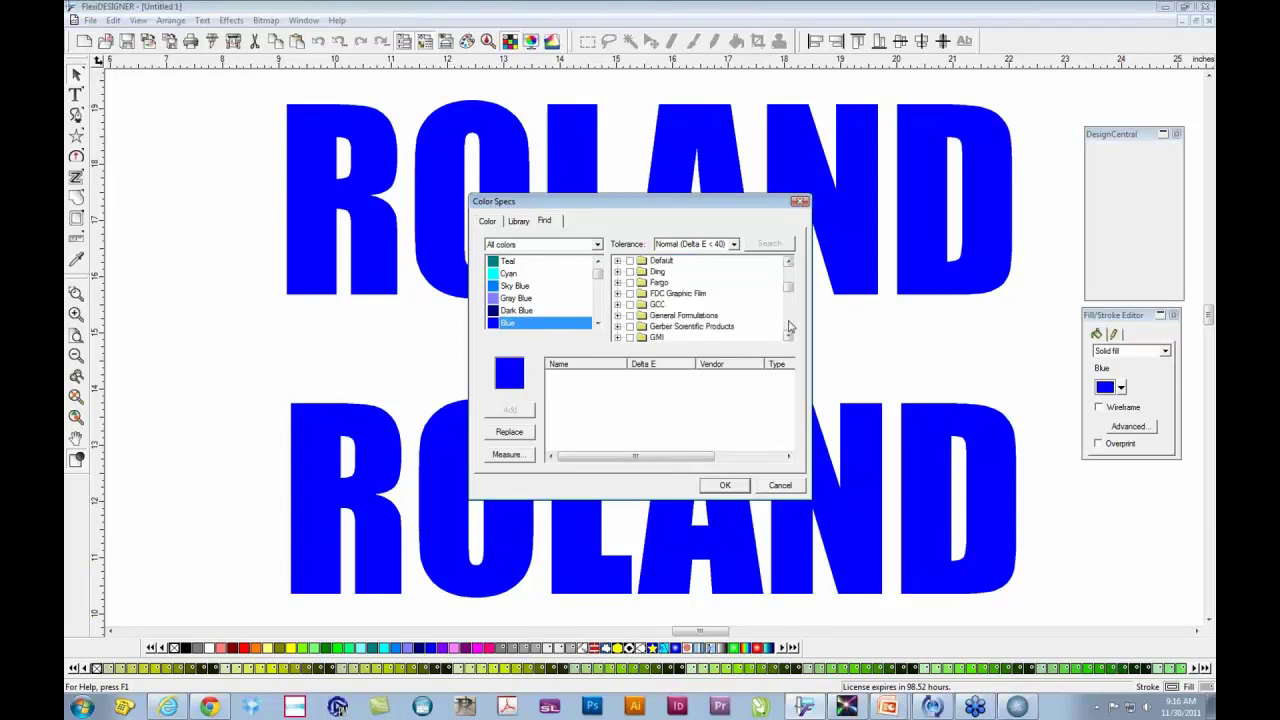
pyautogui.click(789, 327)
pyautogui.click(789, 327)
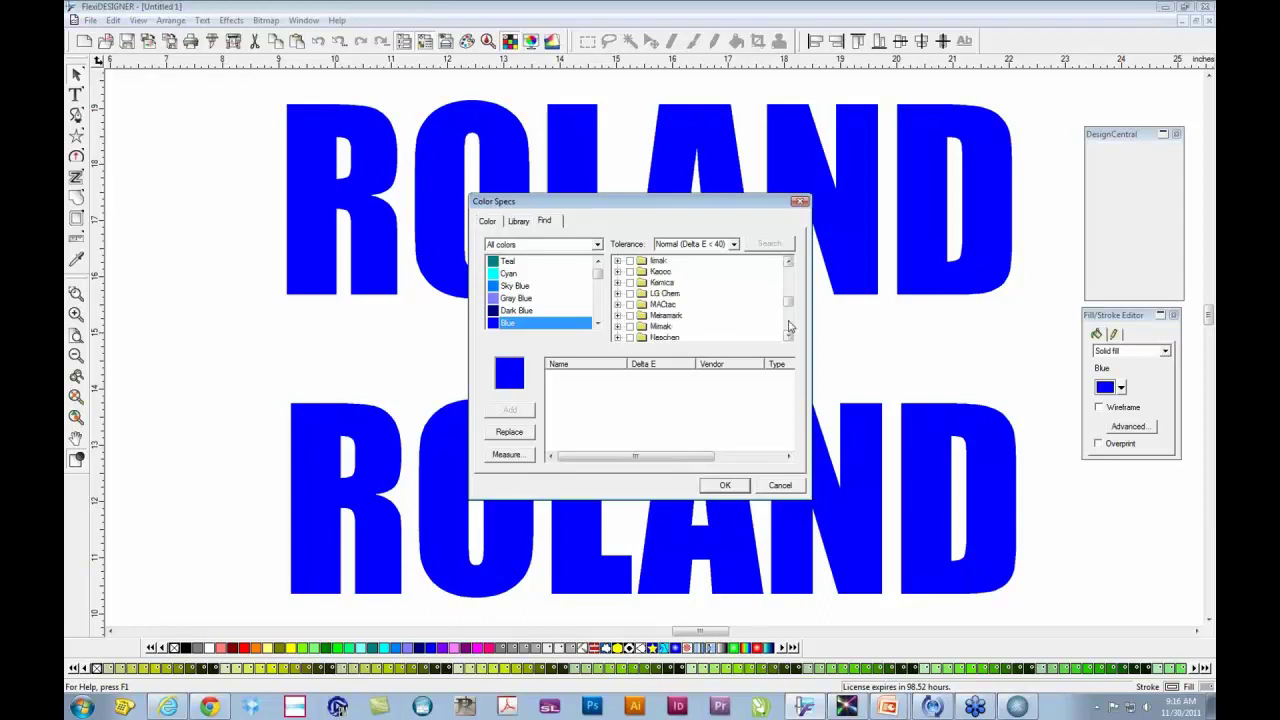
pyautogui.click(789, 327)
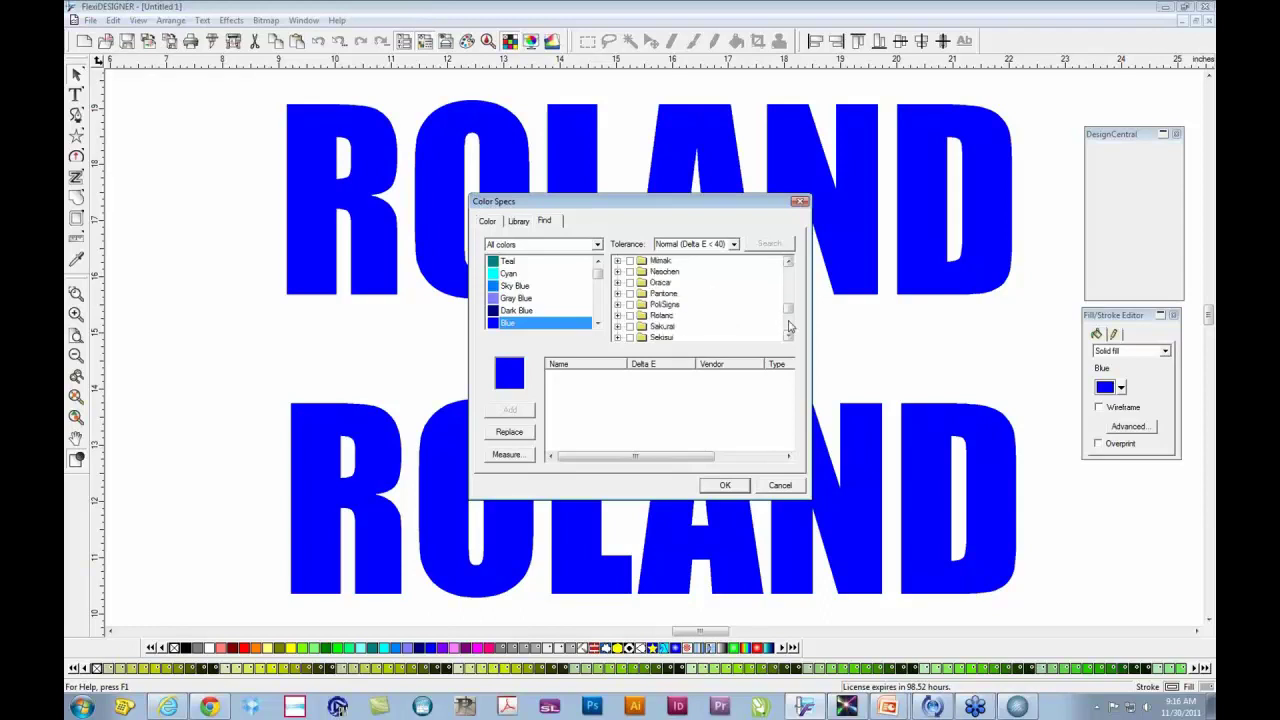
pyautogui.click(618, 316)
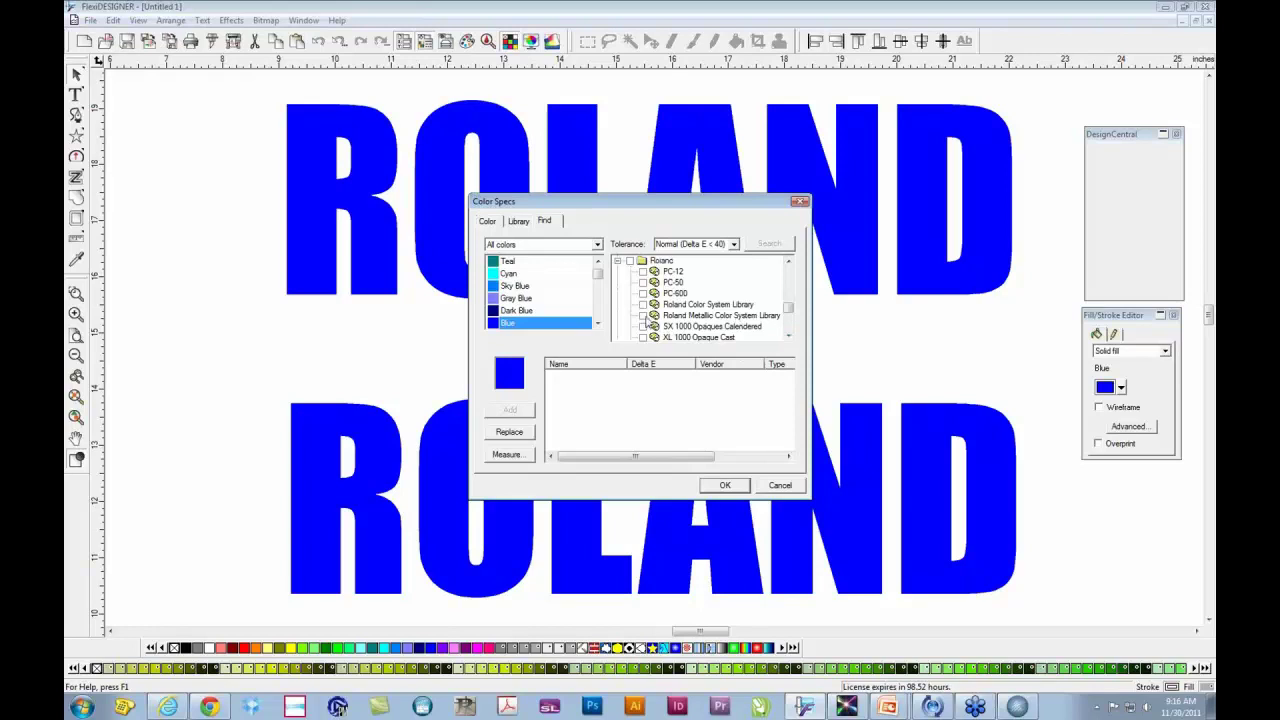
pyautogui.click(643, 316)
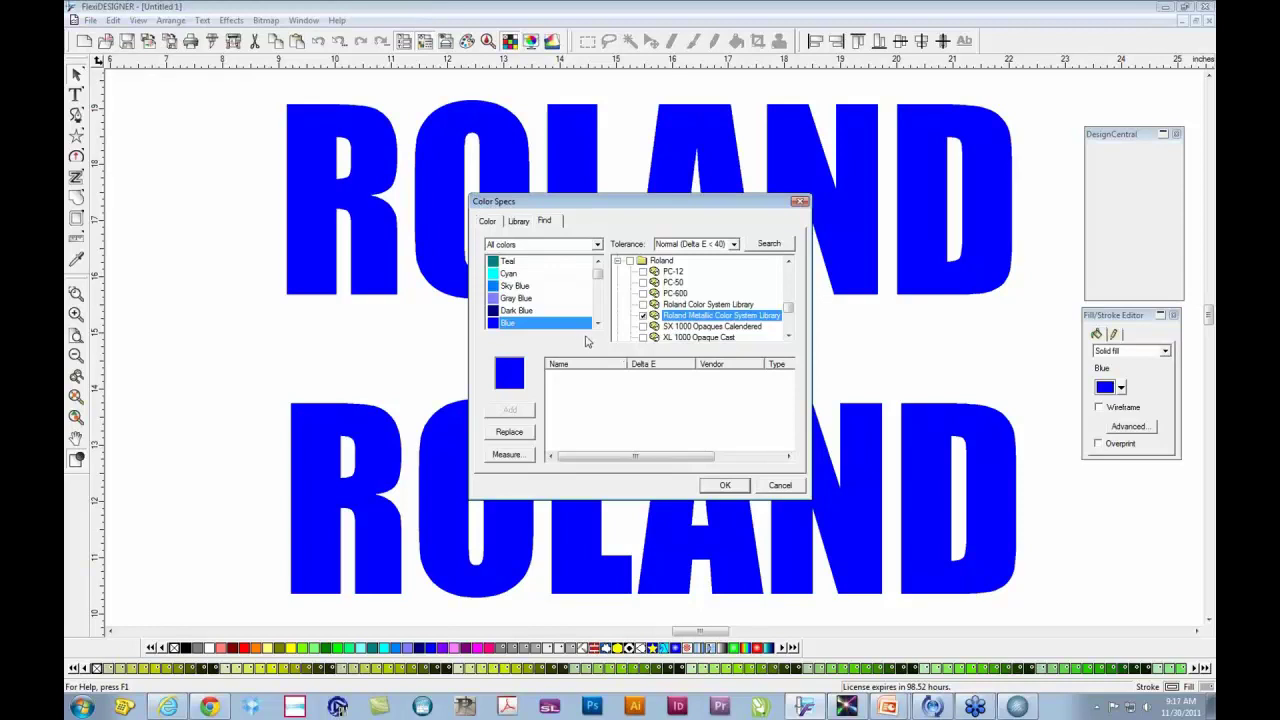
pyautogui.click(769, 245)
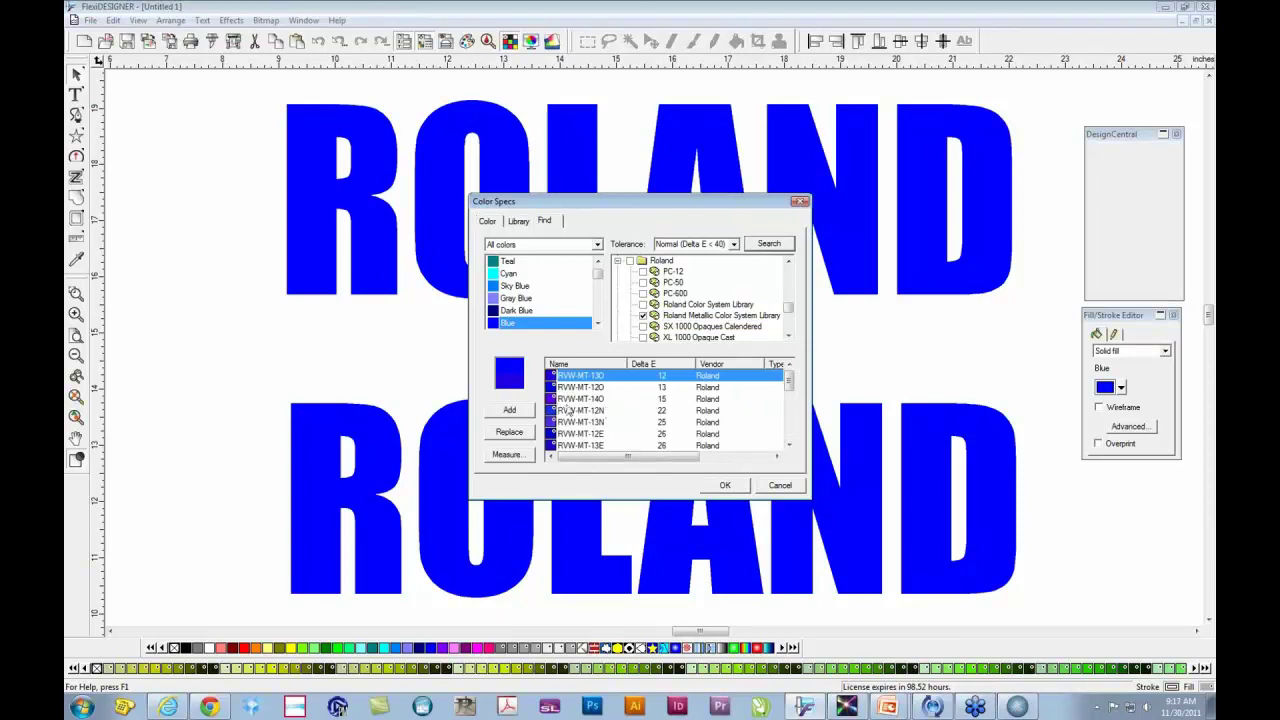
# Step: Add the closest metallic match, RVW-MT-13O, from the search results to the document's colors
pyautogui.click(664, 388)
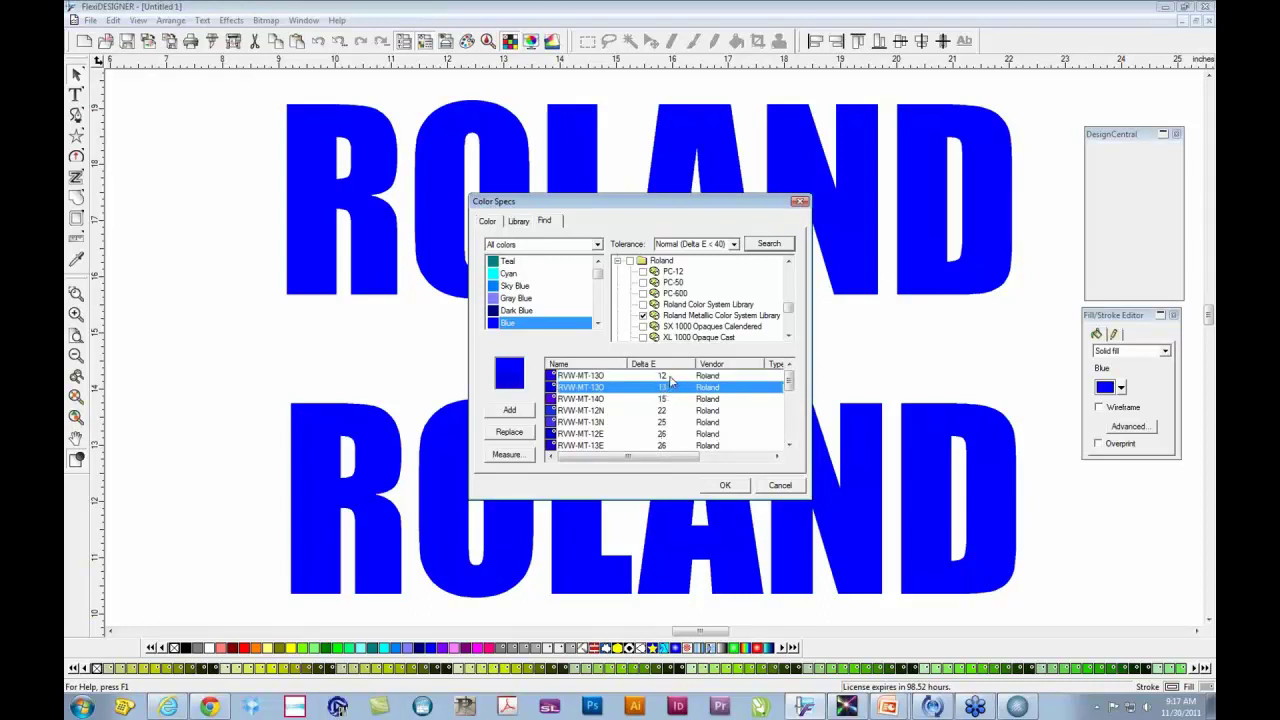
pyautogui.click(670, 378)
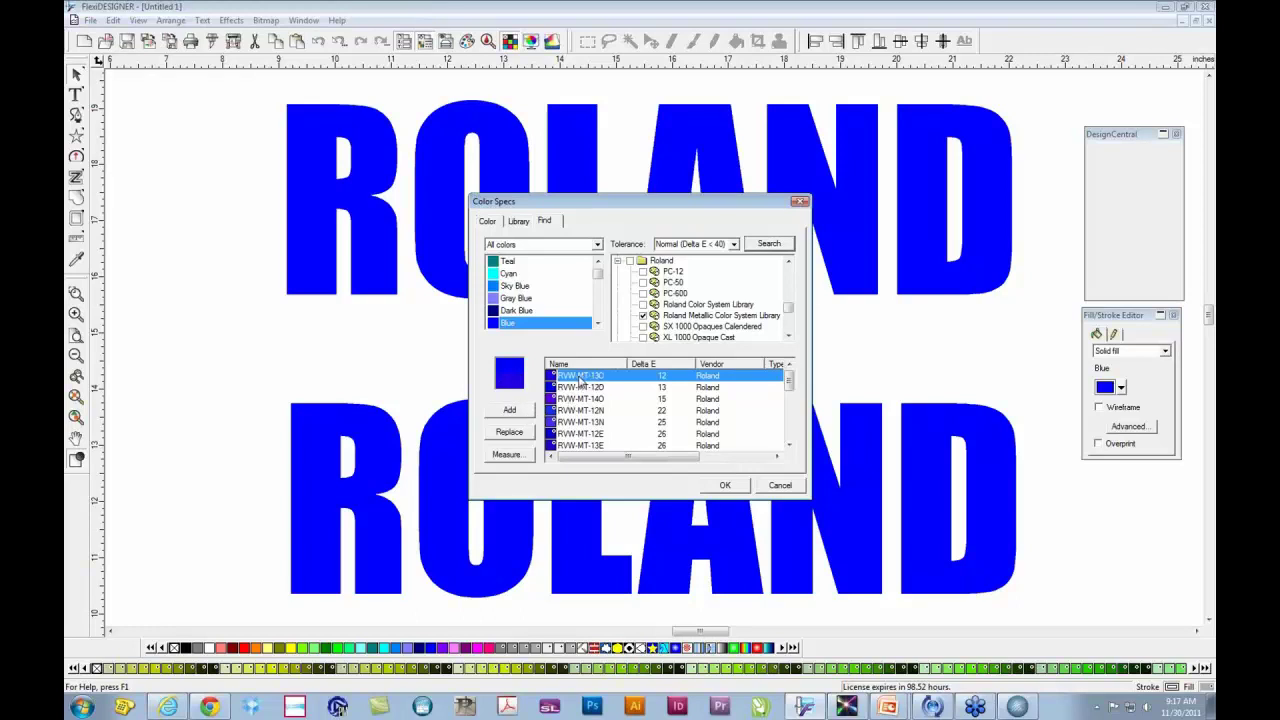
pyautogui.click(510, 411)
pyautogui.click(510, 411)
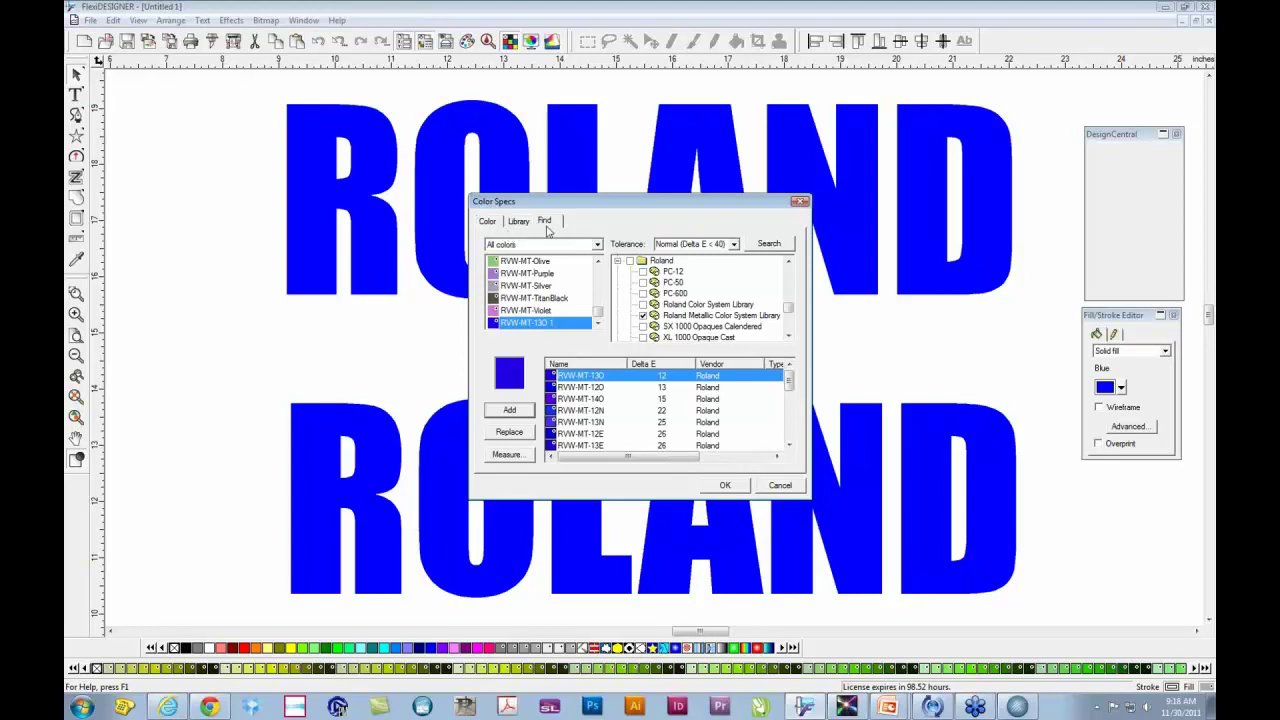
# Step: Rename the newly added metallic spot color to RVW-MT-13O and apply the color specs changes
pyautogui.click(489, 222)
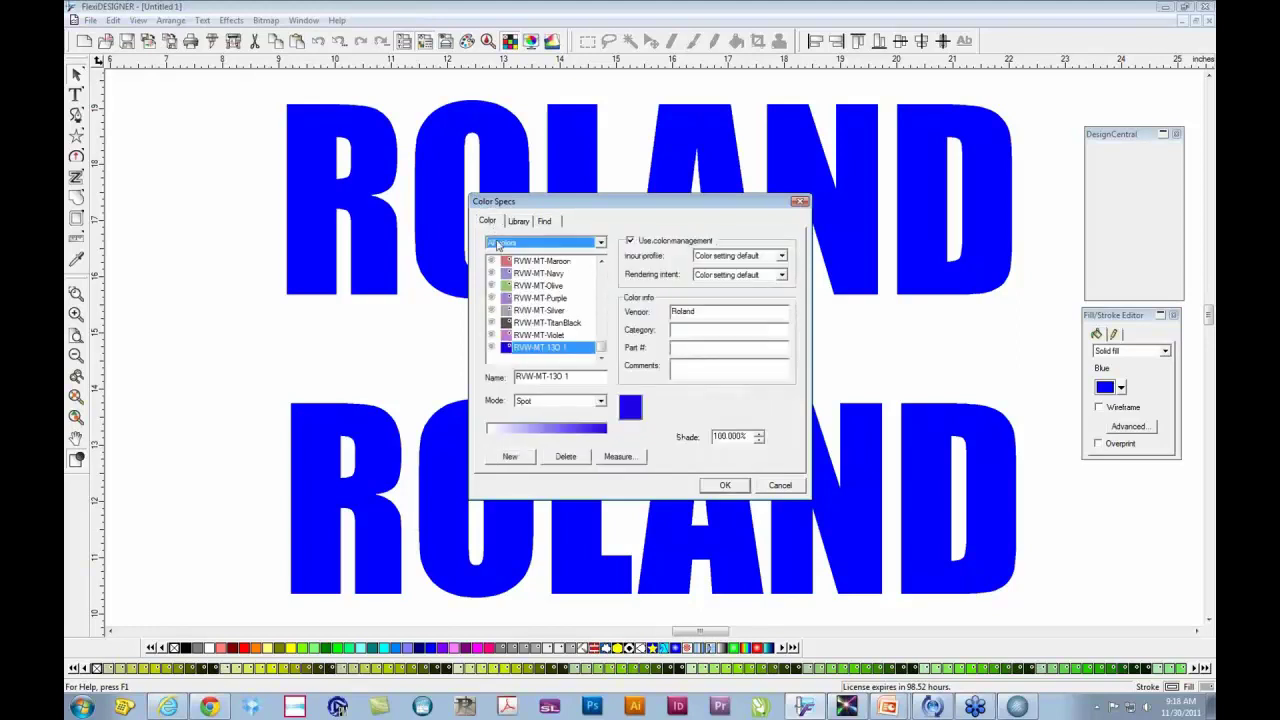
pyautogui.click(579, 376)
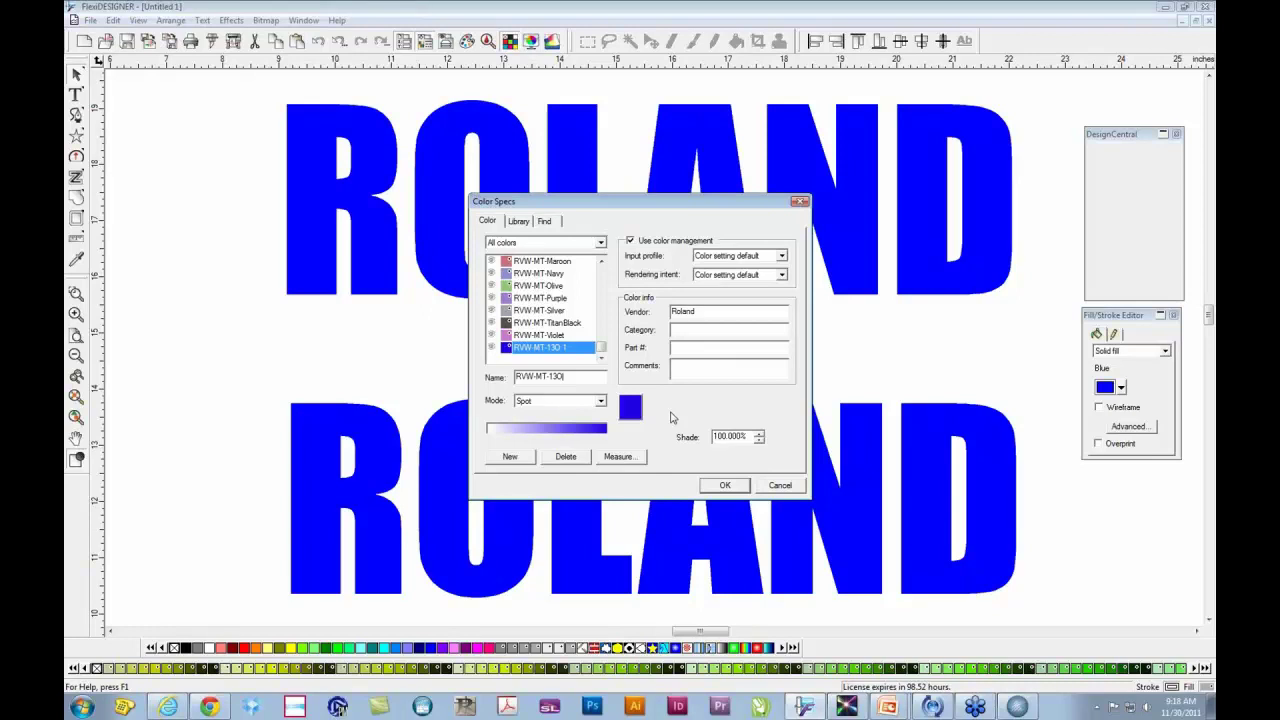
pyautogui.click(725, 486)
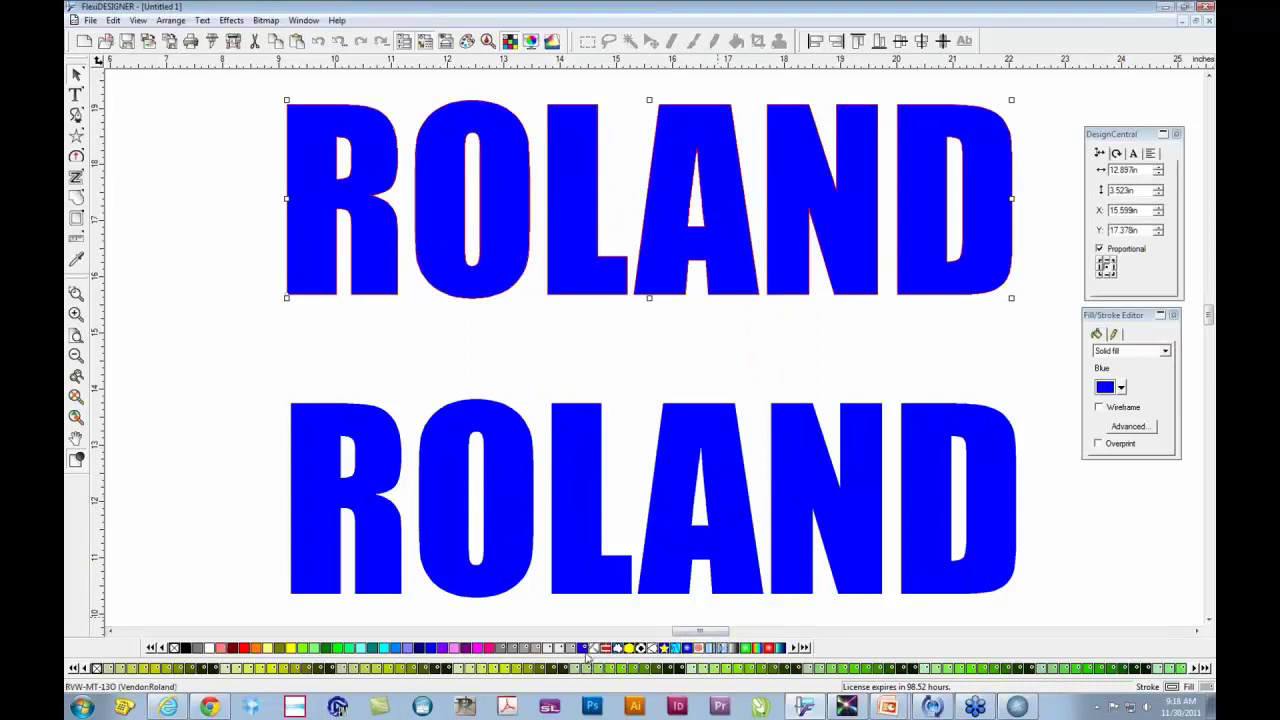
# Step: Fill the lower ROLAND text with RVW-MT-13O and move it up about 1.8 in, directly beneath the upper text
pyautogui.click(573, 500)
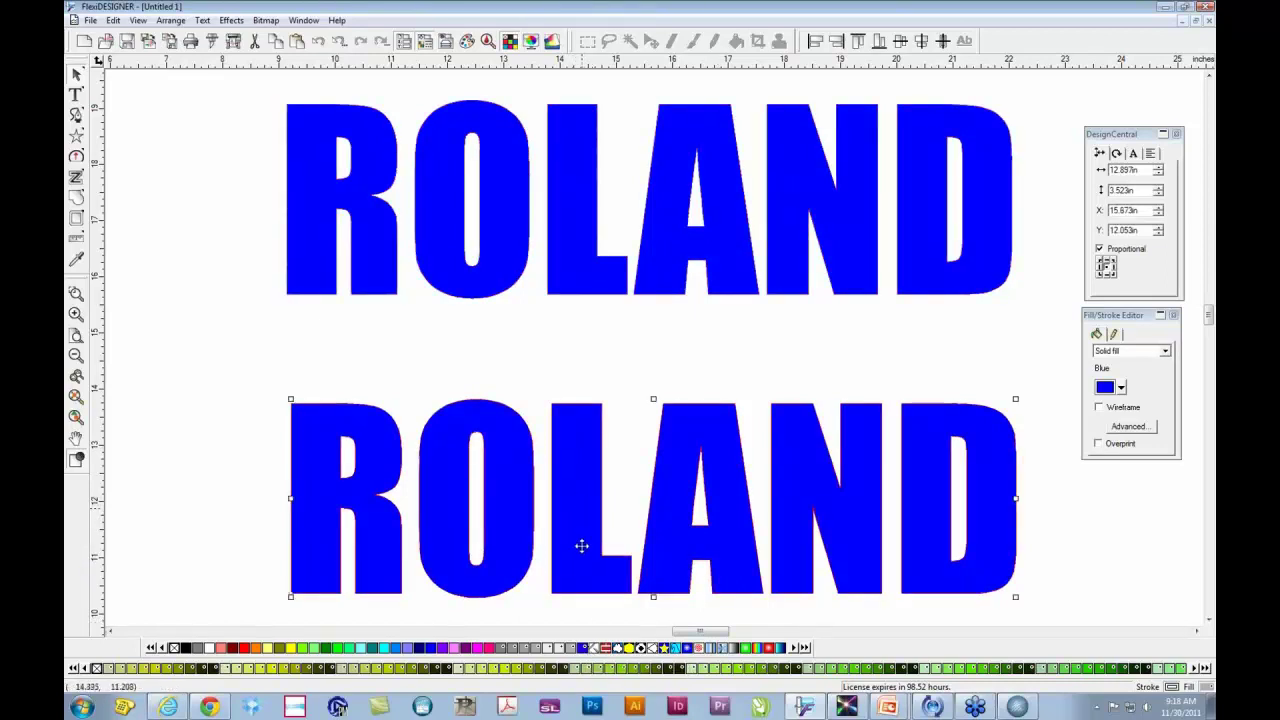
pyautogui.click(584, 648)
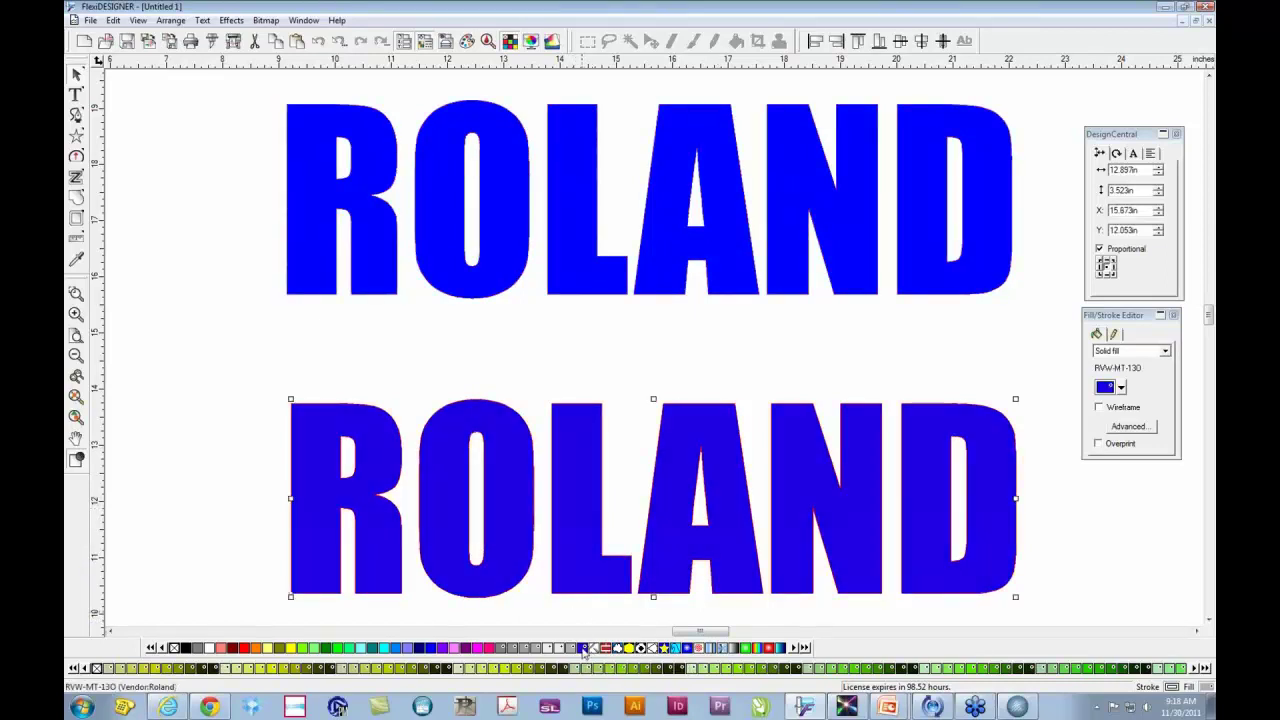
pyautogui.moveTo(589, 531); pyautogui.dragTo(599, 435)
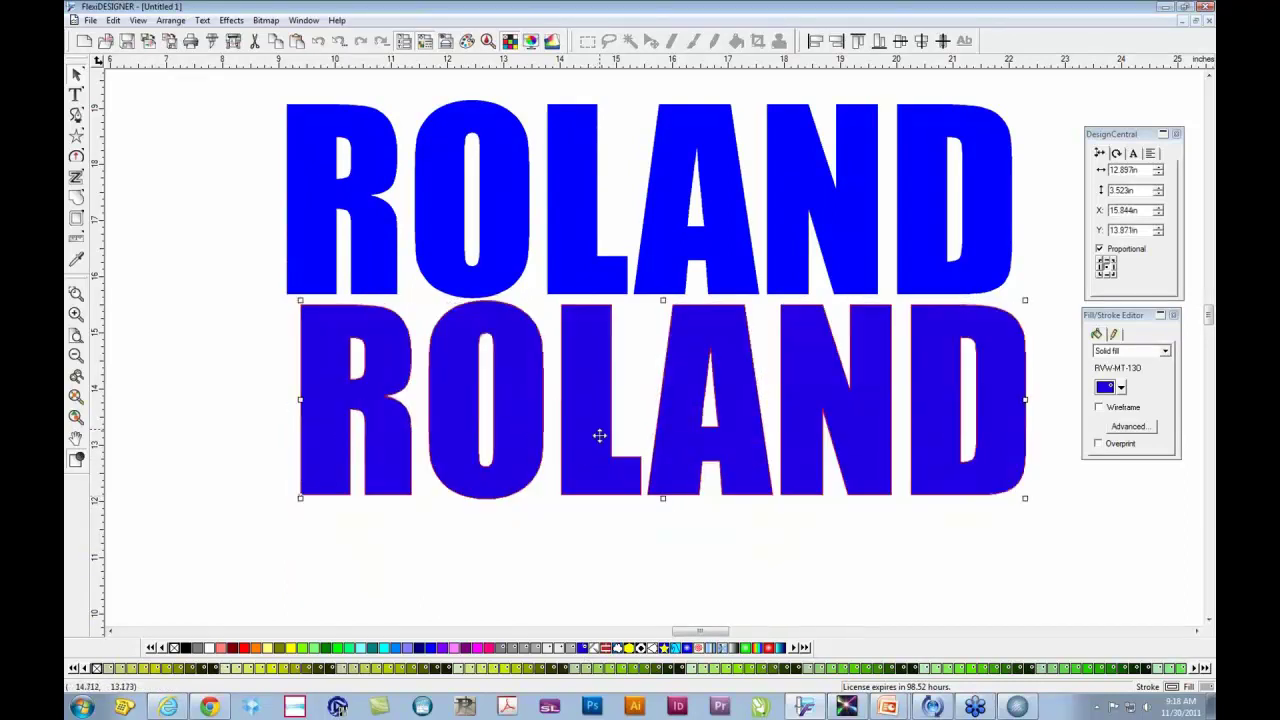
pyautogui.click(716, 577)
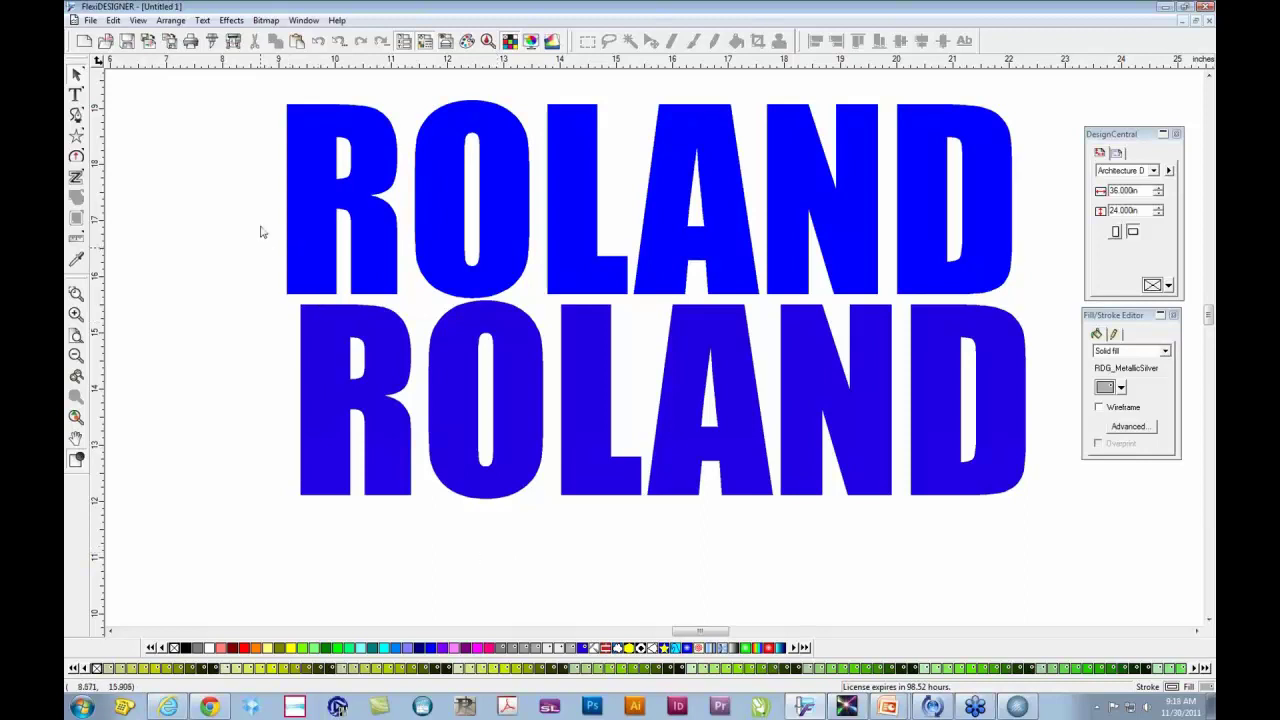
# Step: Select both ROLAND texts and send them to VersaWorks as Untitled 1, using printer VS-420 and Queue A
pyautogui.moveTo(260, 225); pyautogui.dragTo(416, 392)
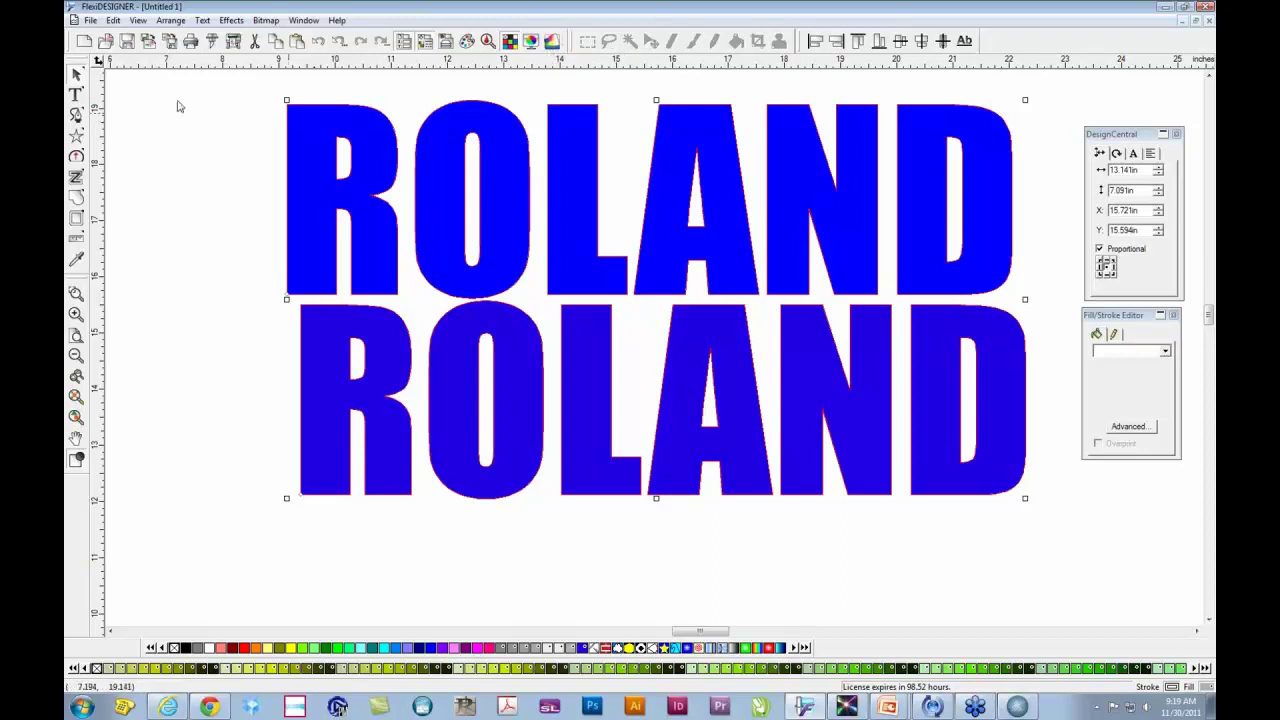
pyautogui.click(90, 21)
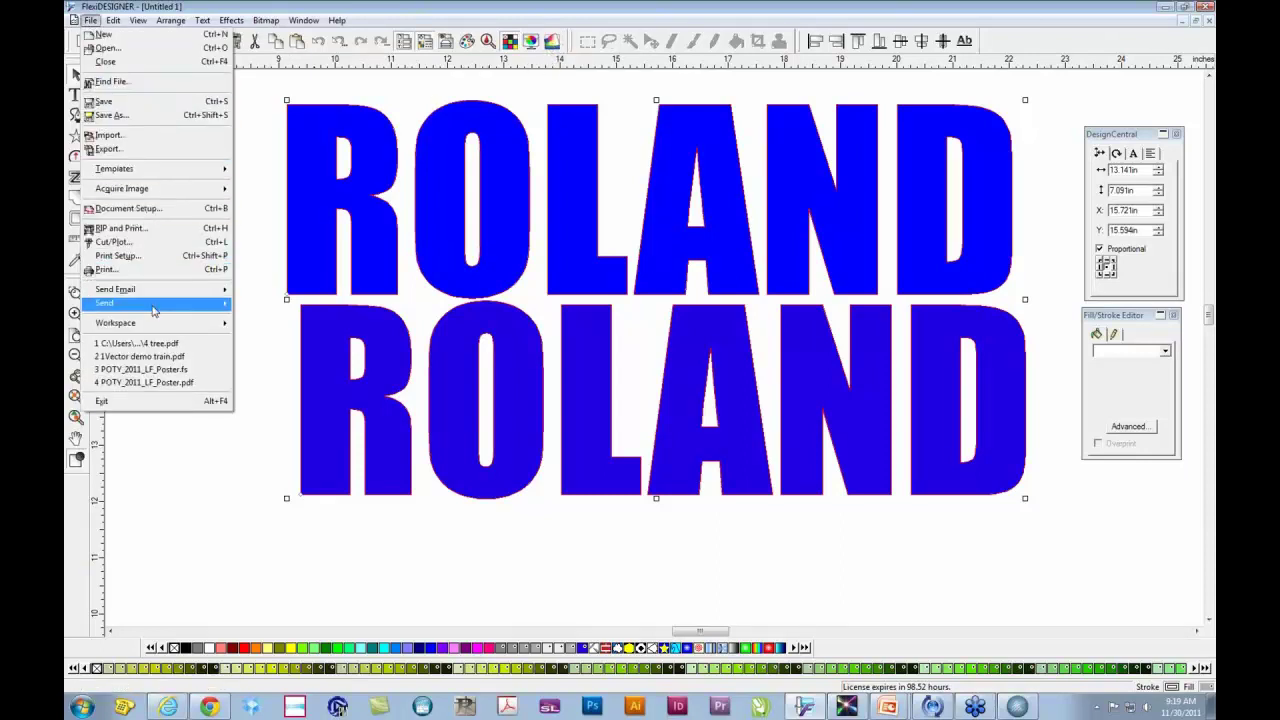
pyautogui.moveTo(172, 310)
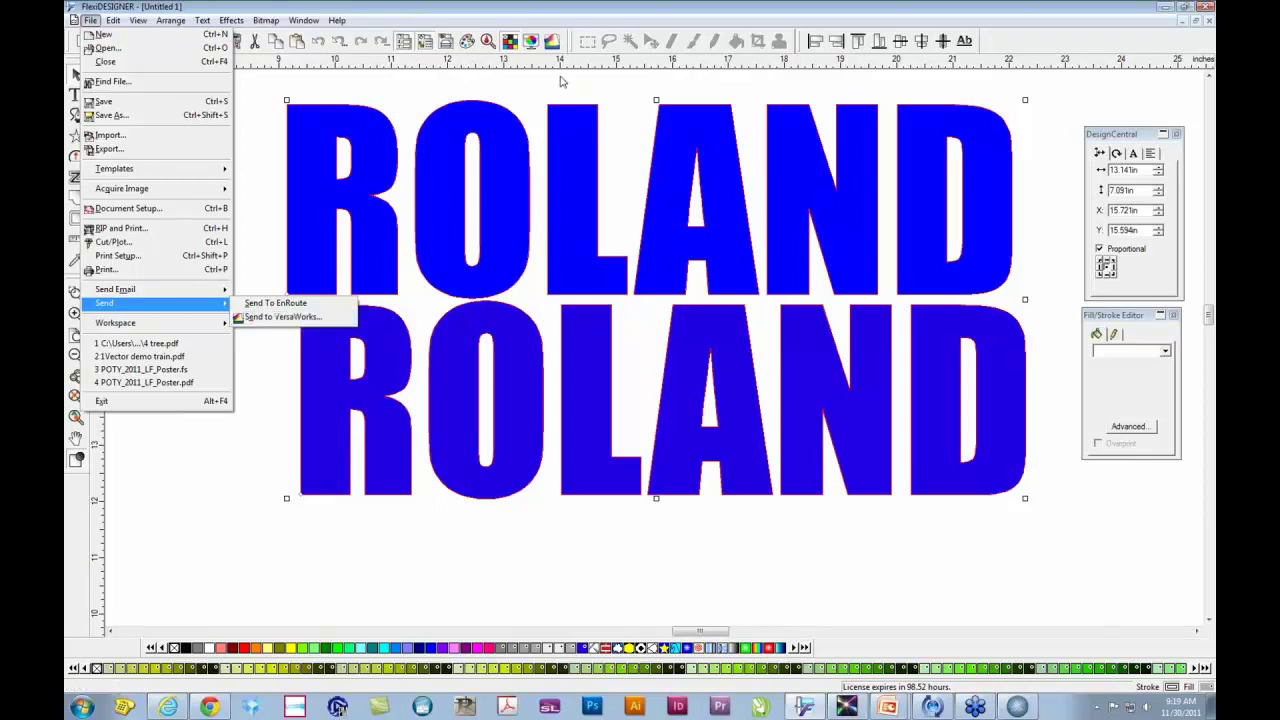
pyautogui.click(553, 46)
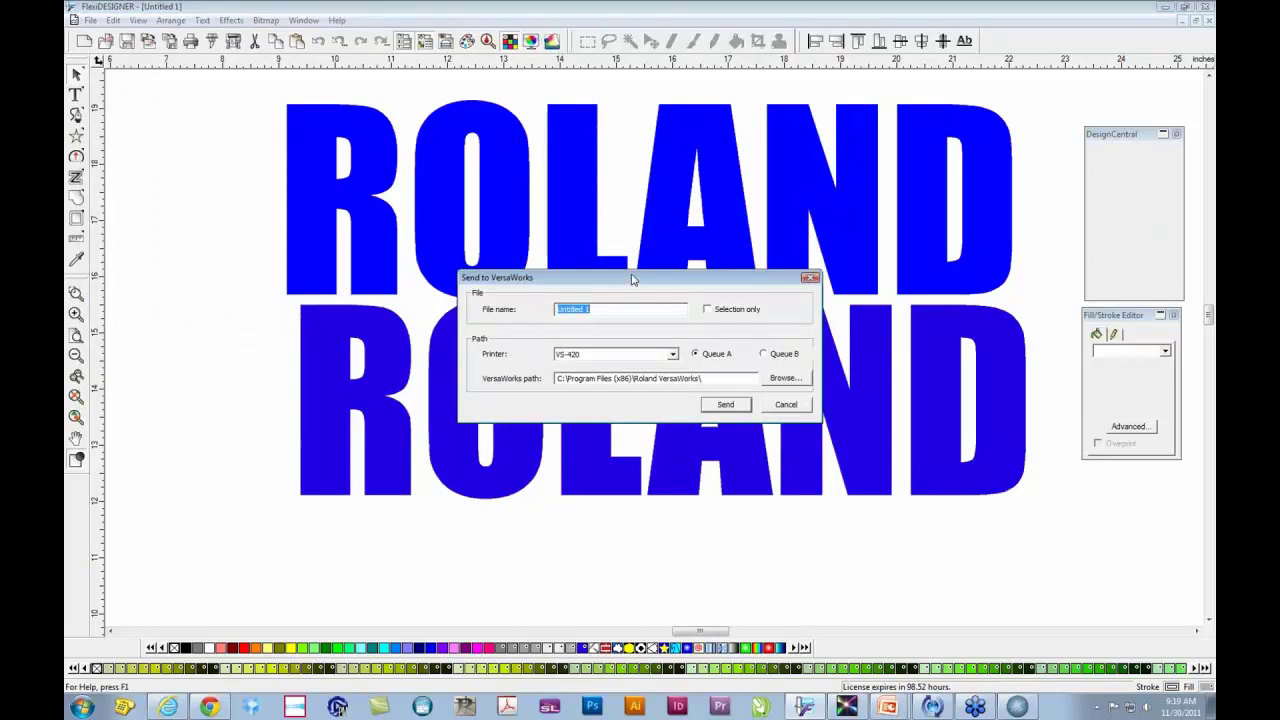
pyautogui.moveTo(632, 279); pyautogui.dragTo(626, 249)
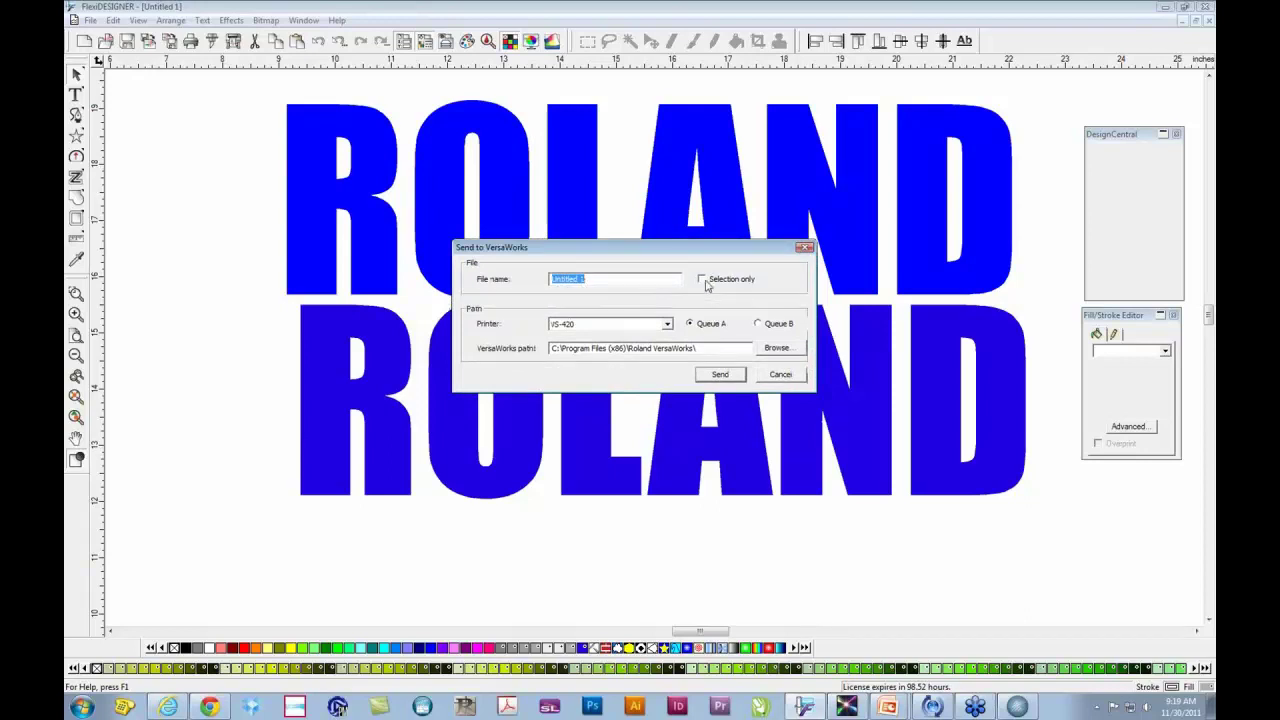
pyautogui.click(667, 325)
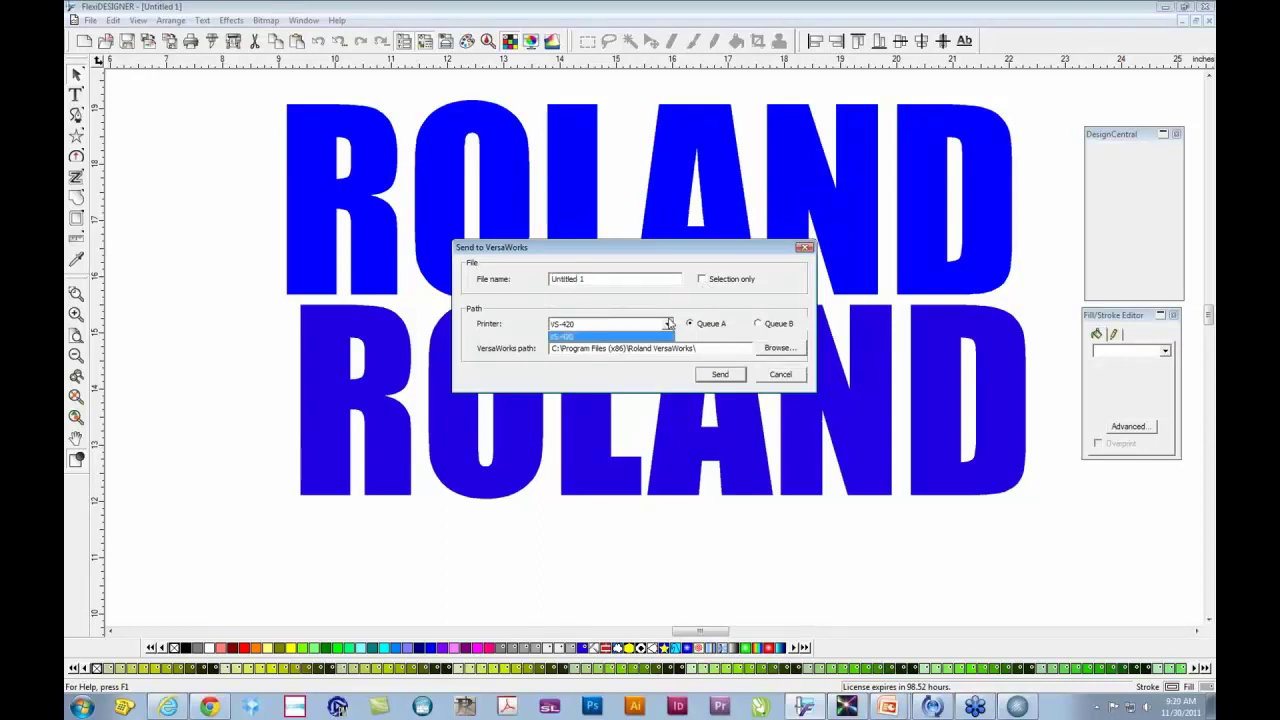
pyautogui.click(672, 303)
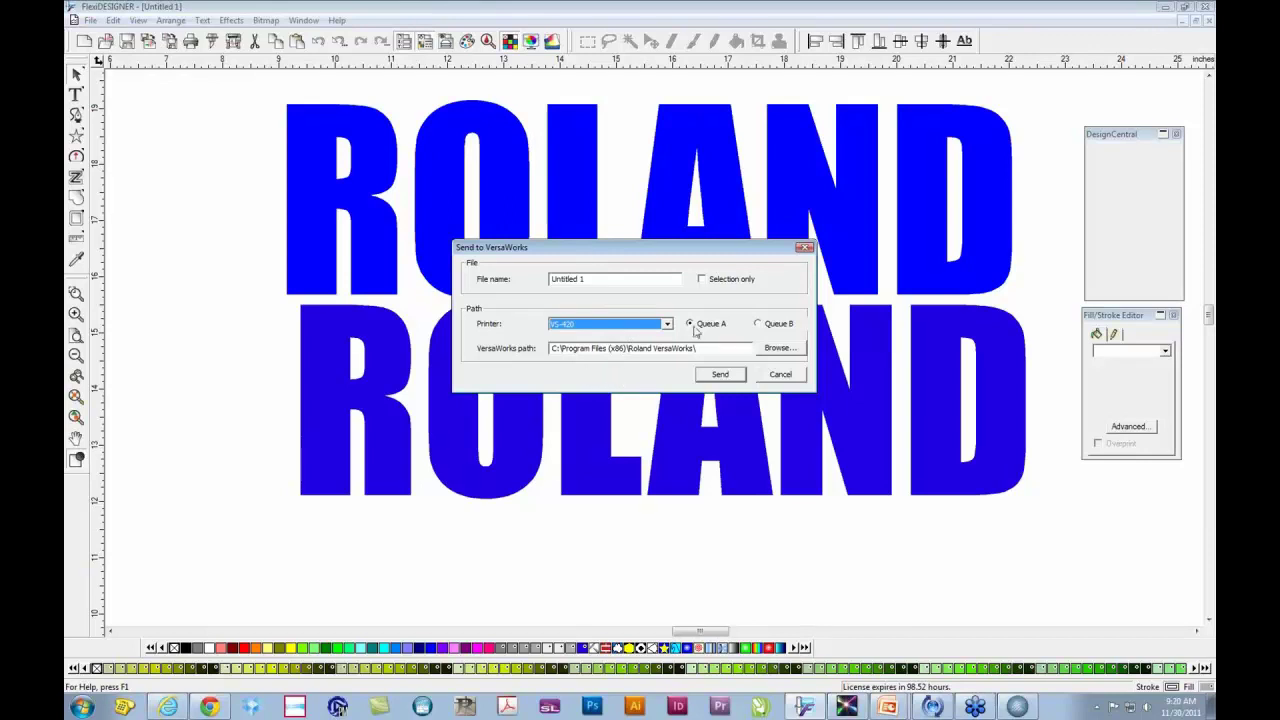
pyautogui.click(721, 375)
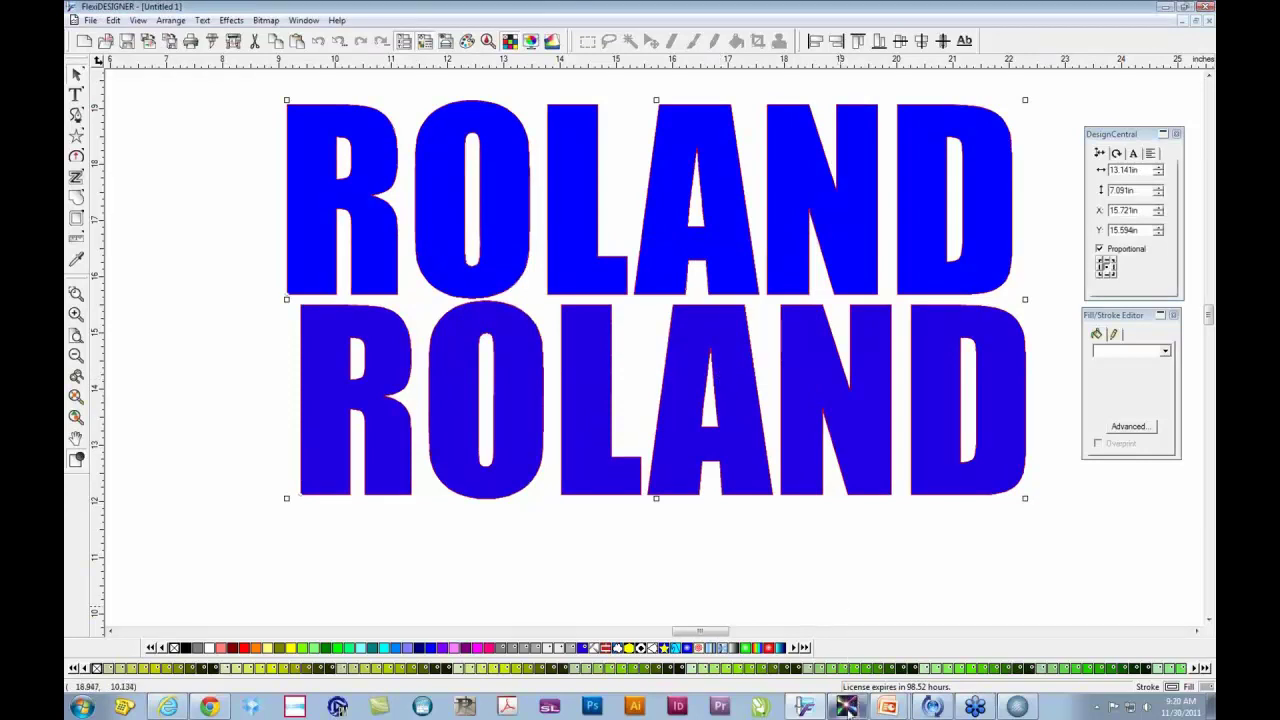
# Step: Switch to Roland VersaWorks, select the Untitled 1.eps job in Queue A, and maximize the window to examine the job's special items
pyautogui.click(846, 707)
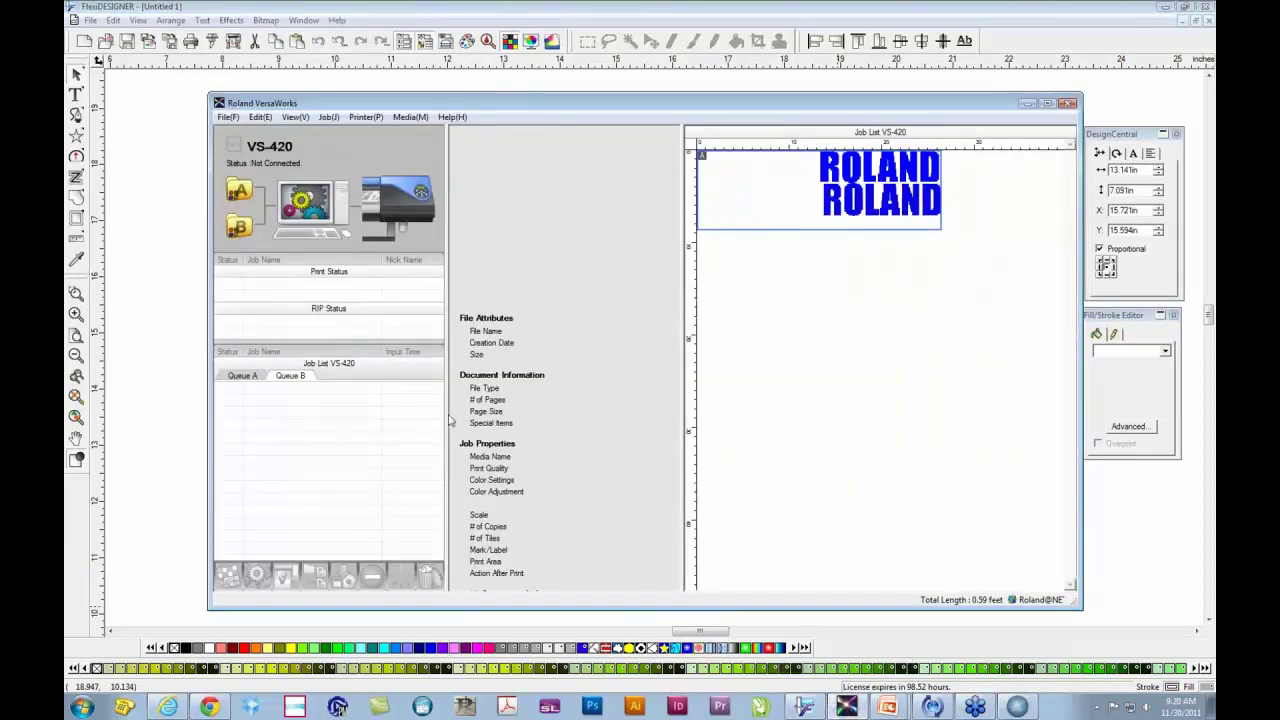
pyautogui.click(242, 376)
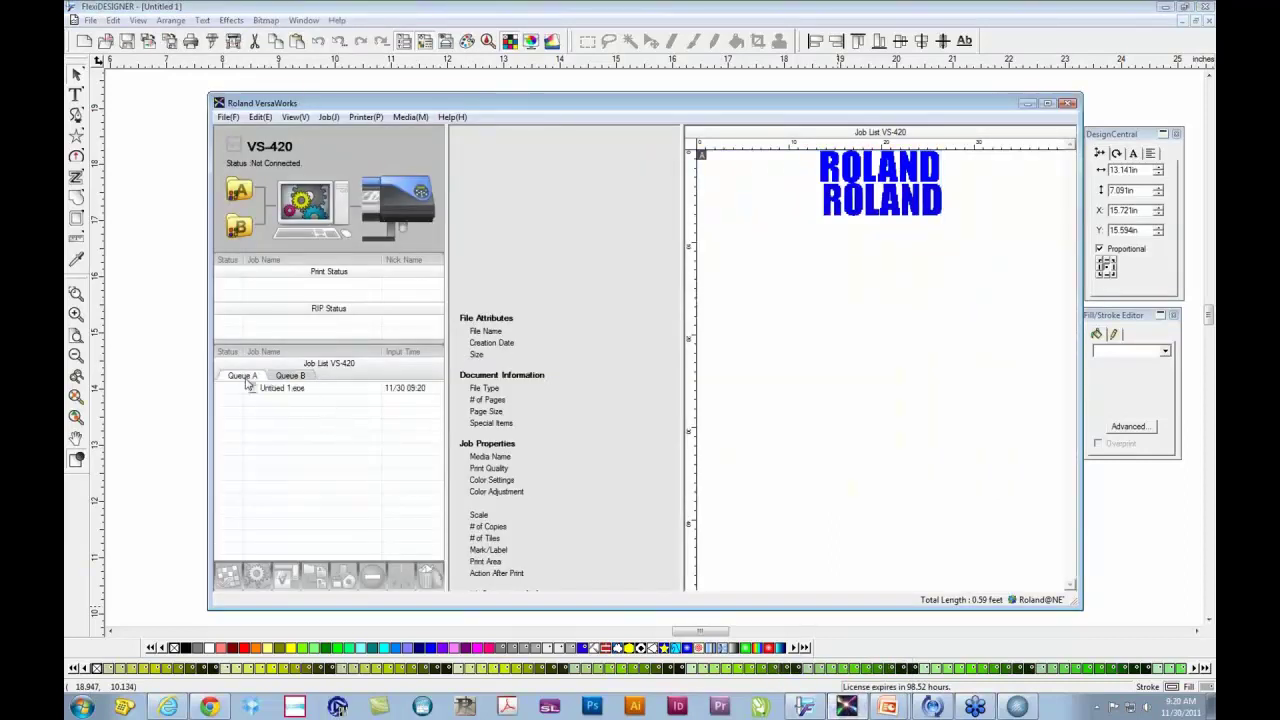
pyautogui.click(270, 388)
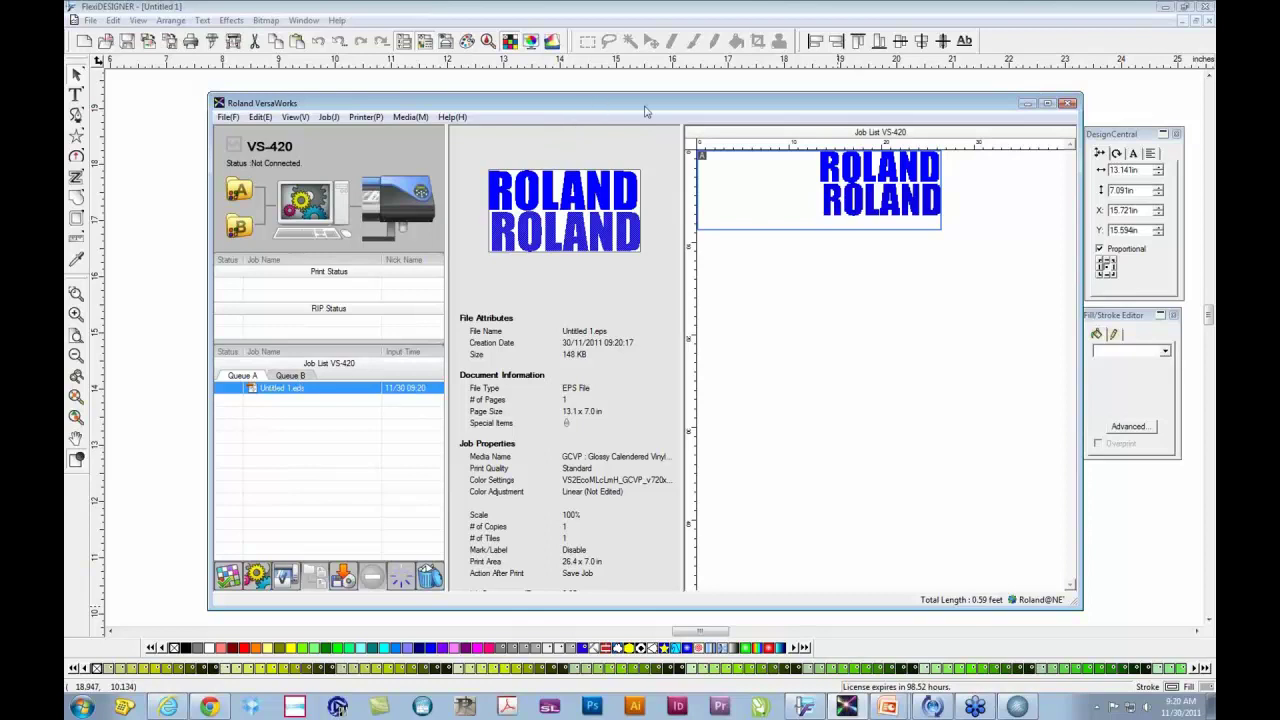
pyautogui.click(1047, 104)
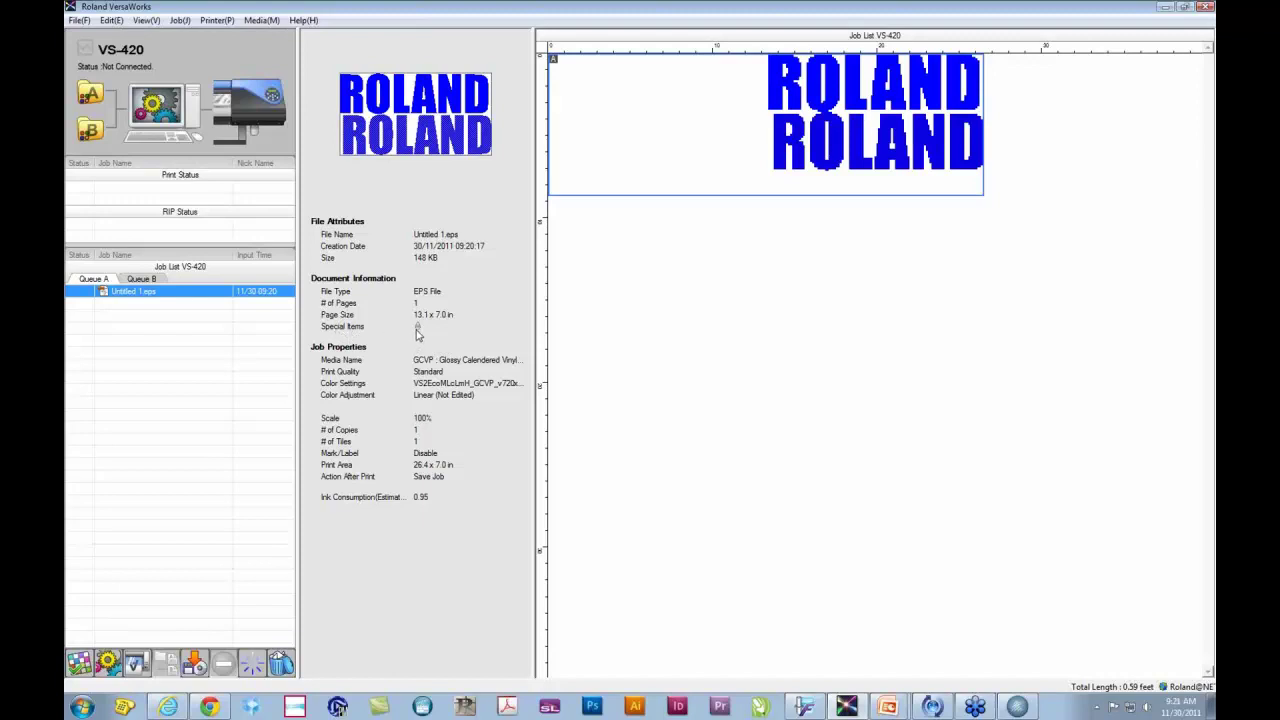
pyautogui.moveTo(419, 334)
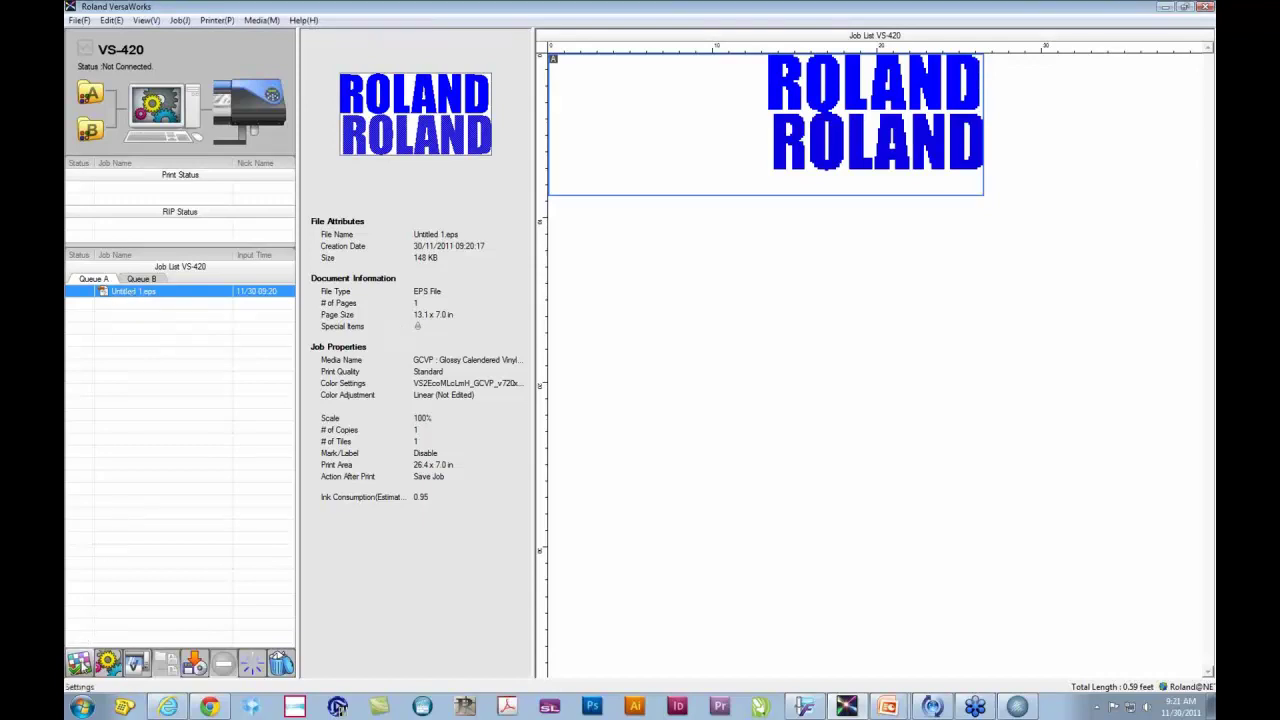
# Step: Open the job's settings full screen and set the media type to GCVP [MT] : Glossy Calendered Vinyl (ESM)
pyautogui.click(79, 663)
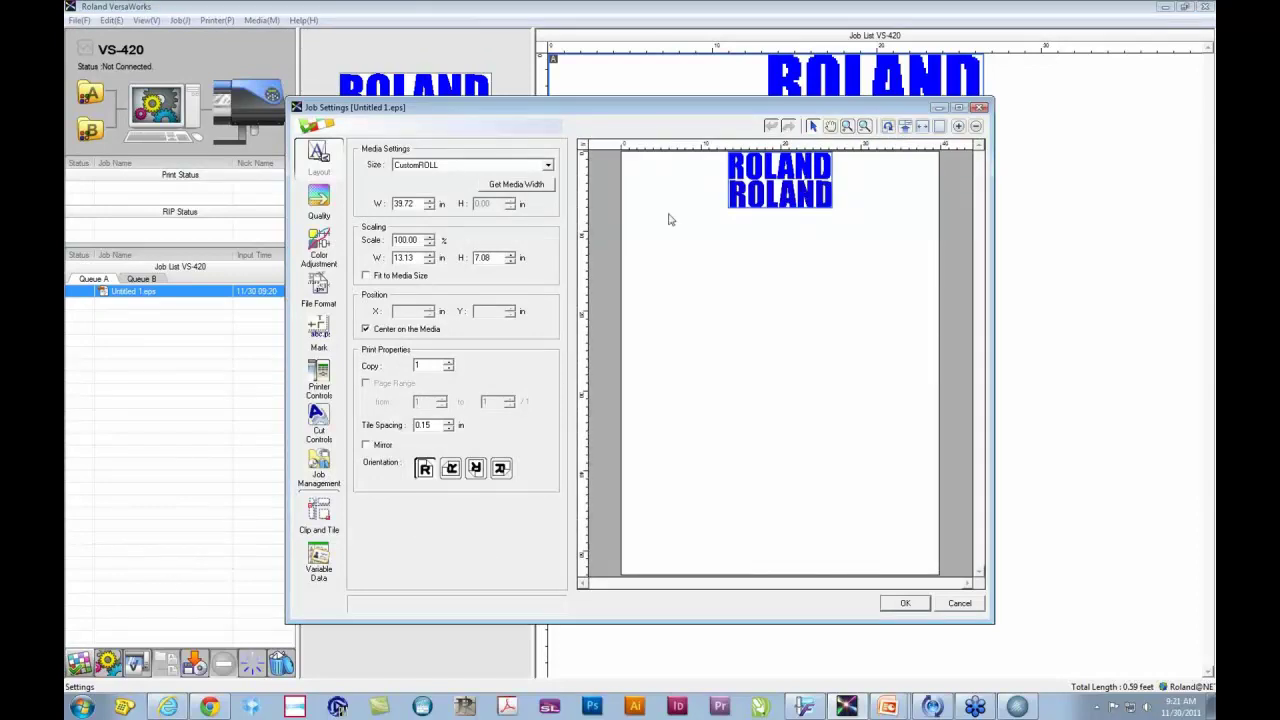
pyautogui.click(958, 107)
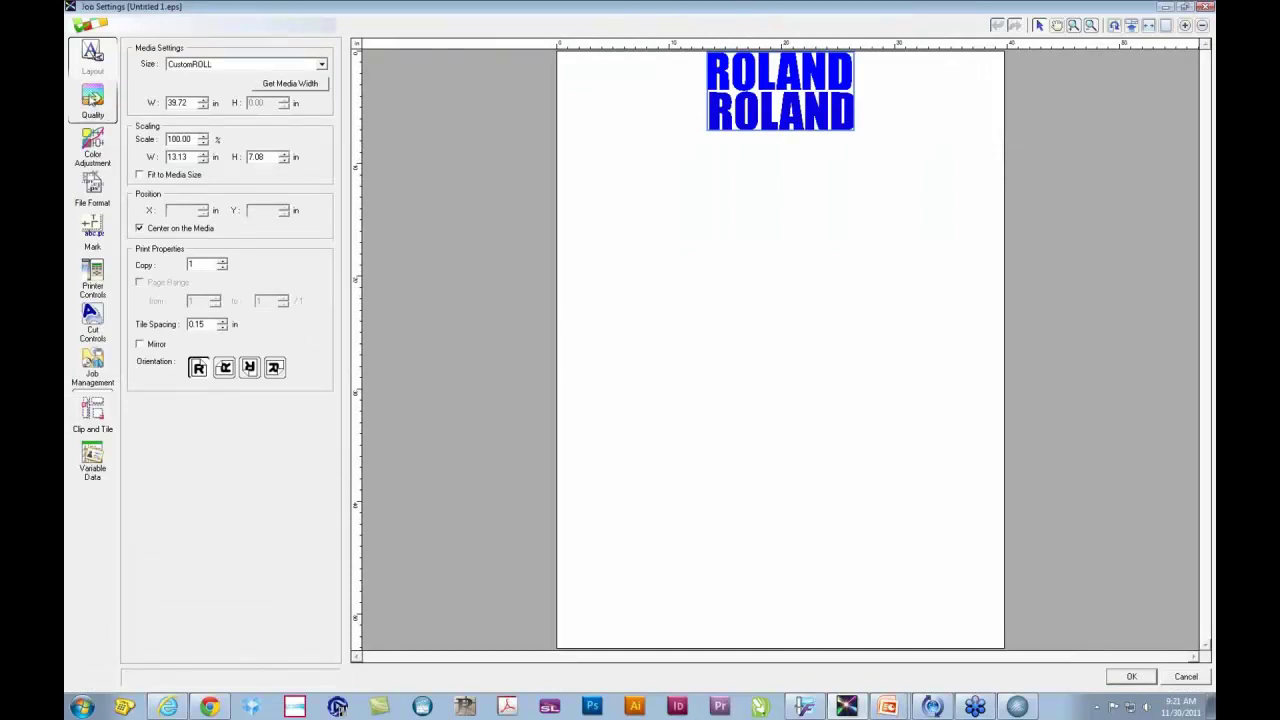
pyautogui.click(92, 100)
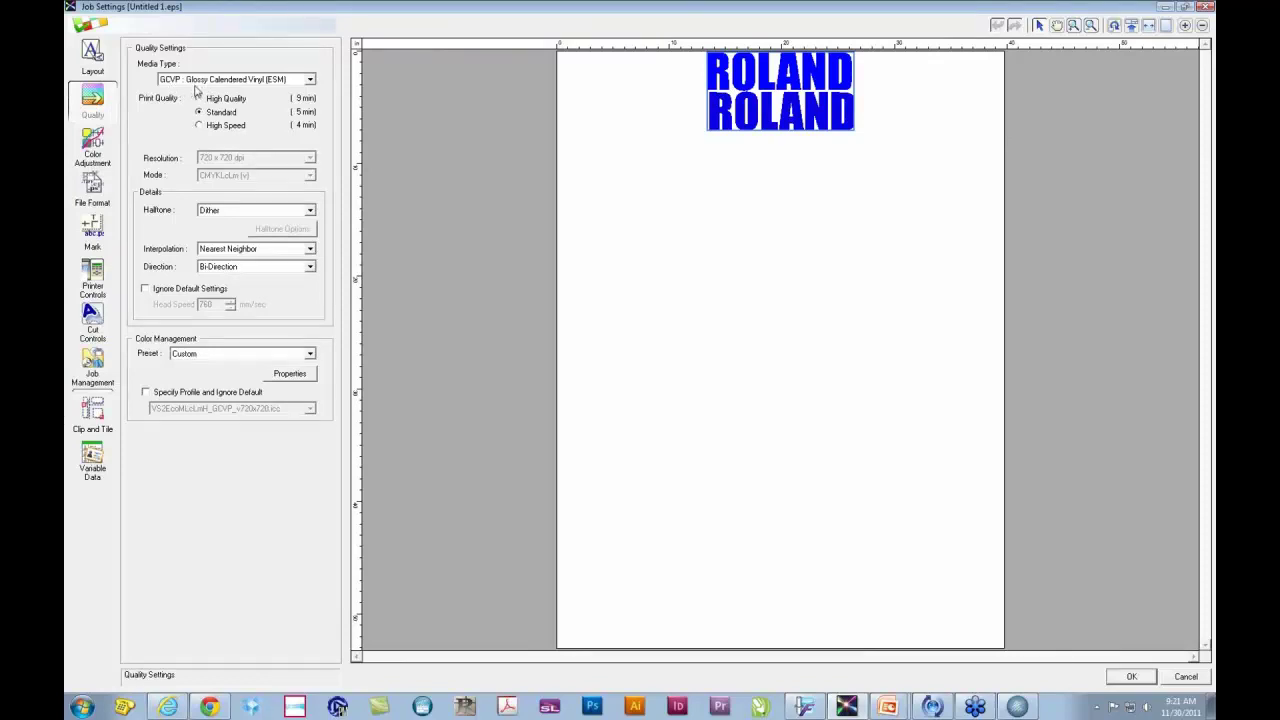
pyautogui.click(310, 80)
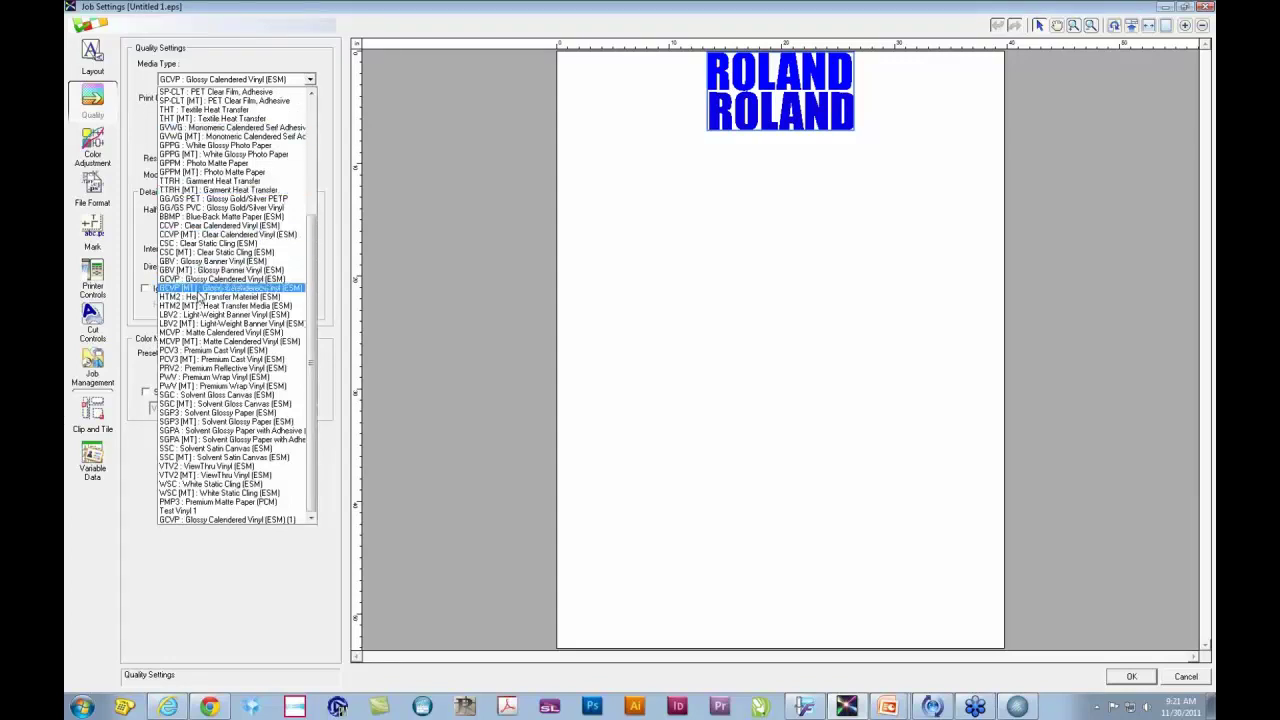
pyautogui.click(199, 291)
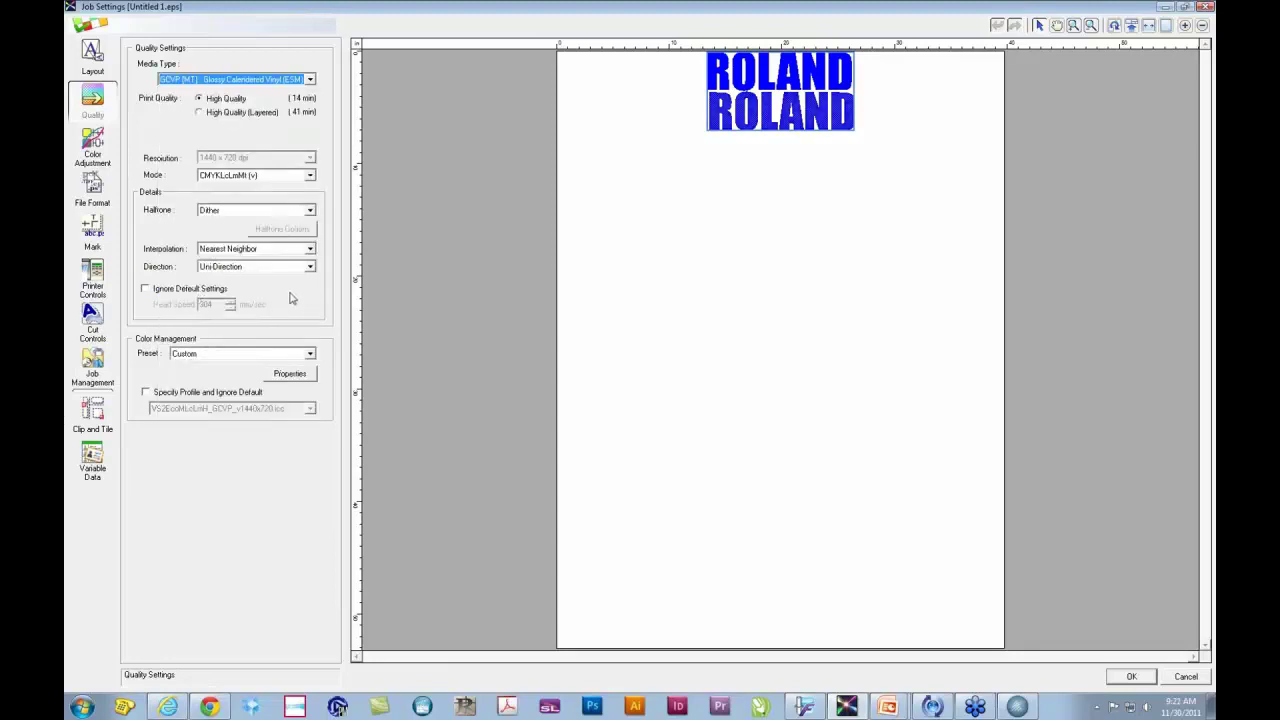
# Step: Preview the job in CMYKLcLm (v) mode and return the mode to CMYKLcLmMt (v)
pyautogui.click(309, 176)
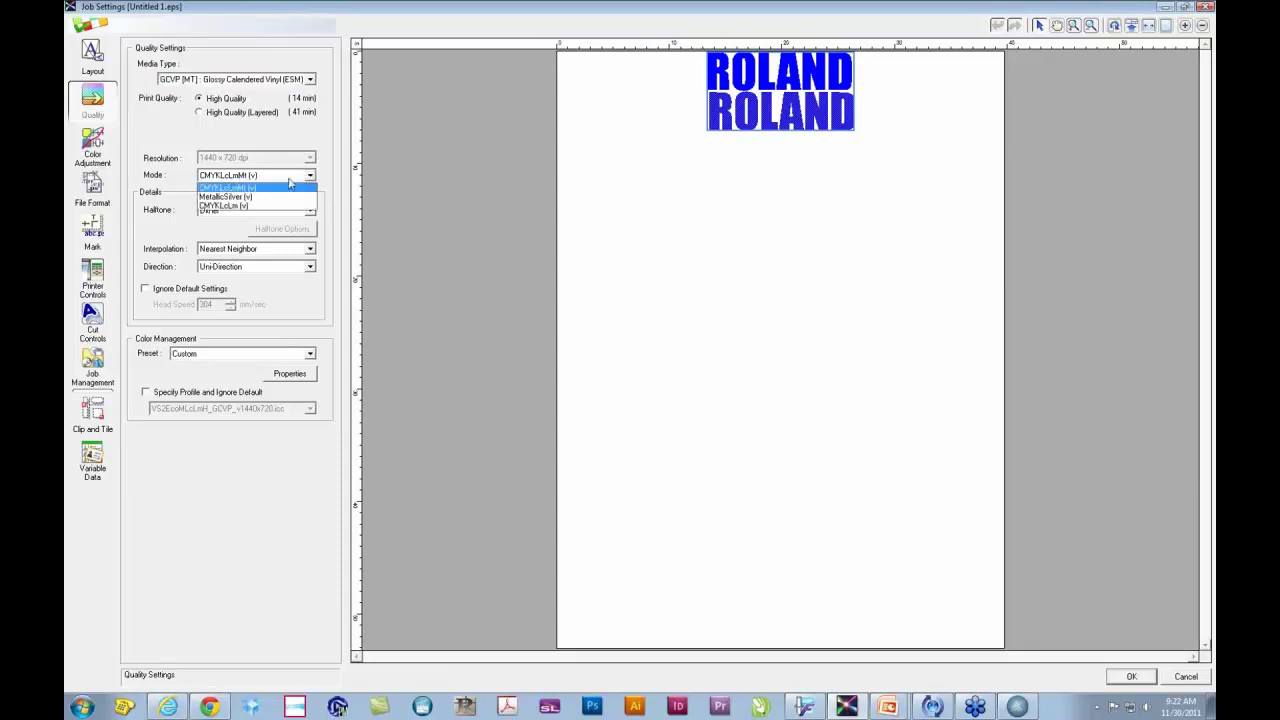
pyautogui.click(249, 207)
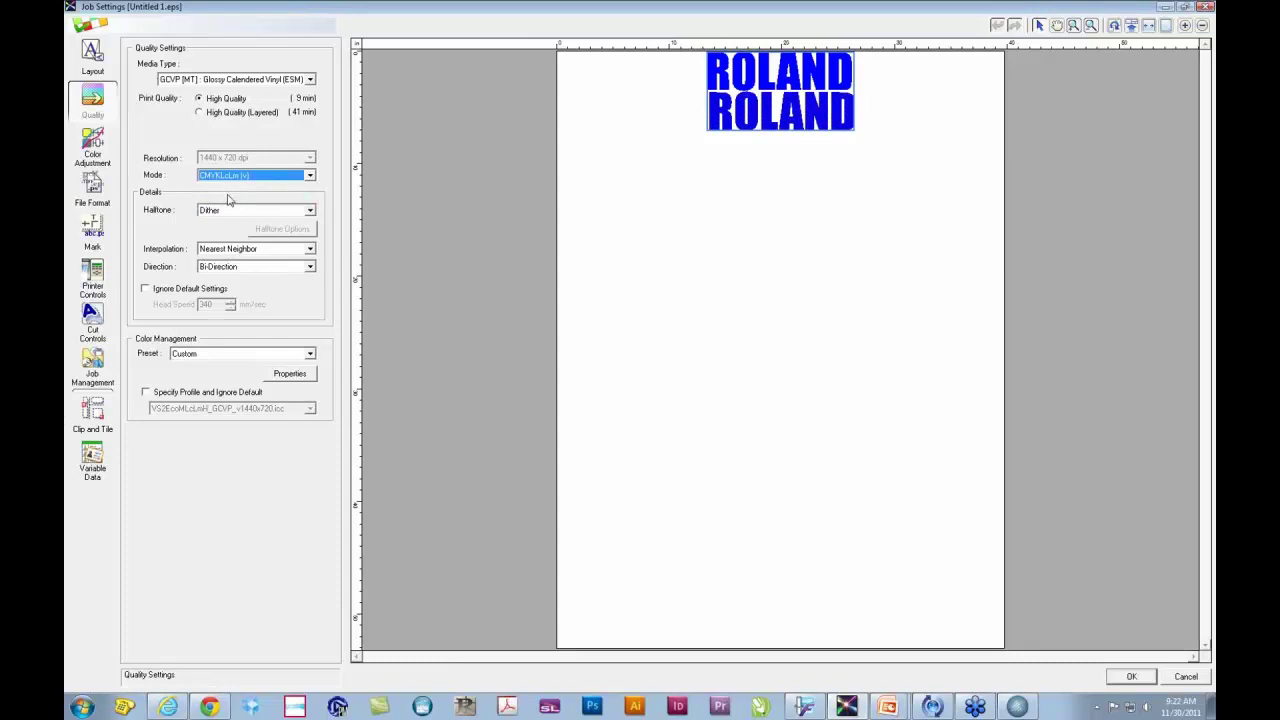
pyautogui.click(309, 177)
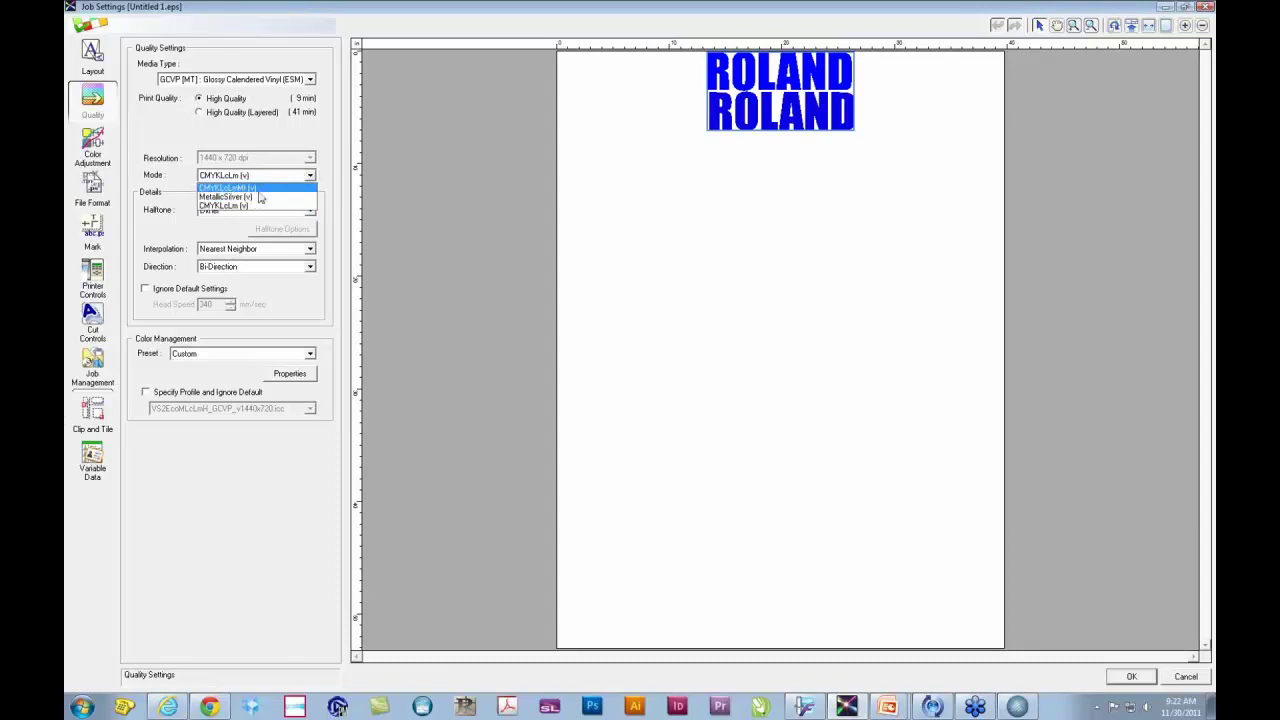
pyautogui.click(258, 189)
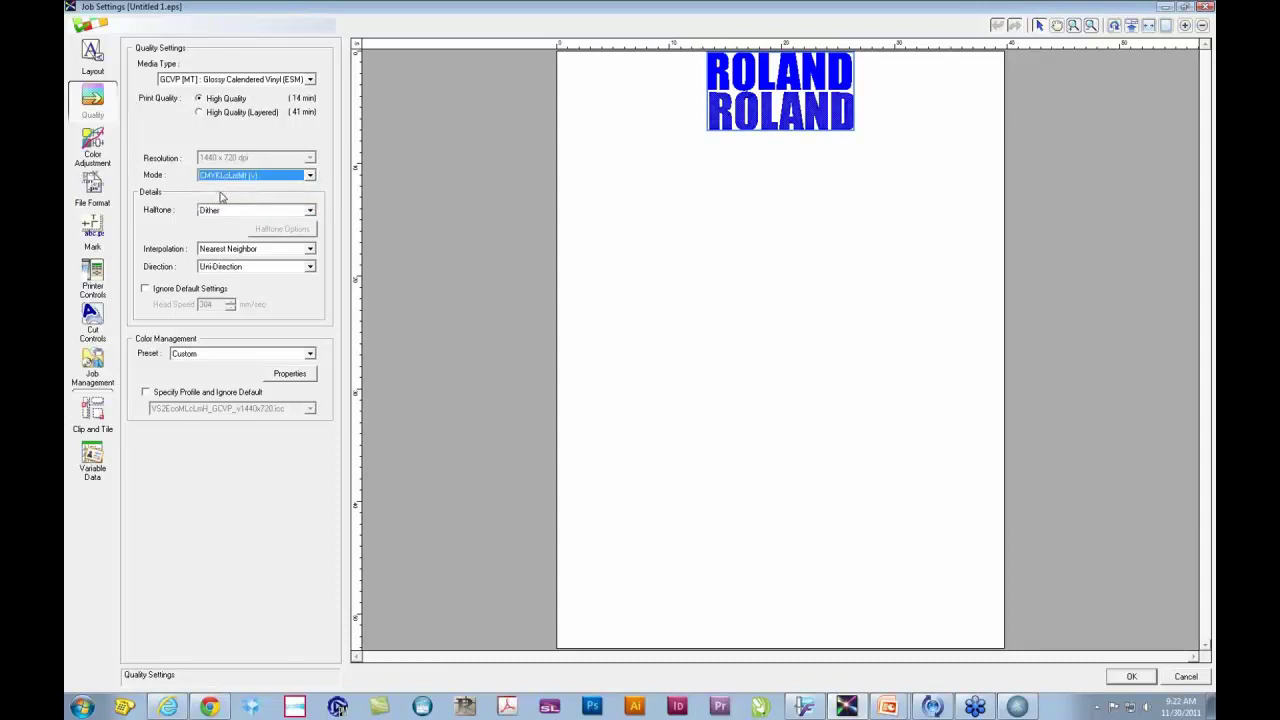
# Step: Examine the artwork up close in MetallicSilver (v) mode, and restore the CMYKLcLmMt (v) mode
pyautogui.click(310, 177)
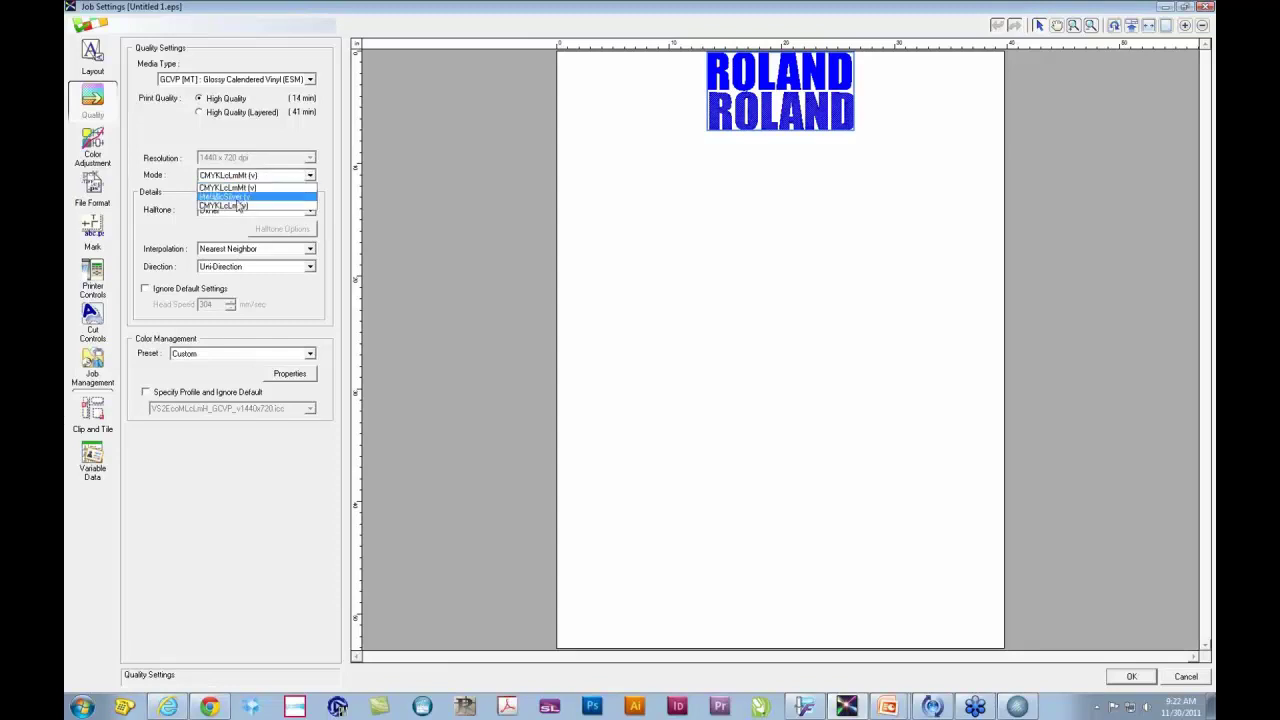
pyautogui.click(239, 198)
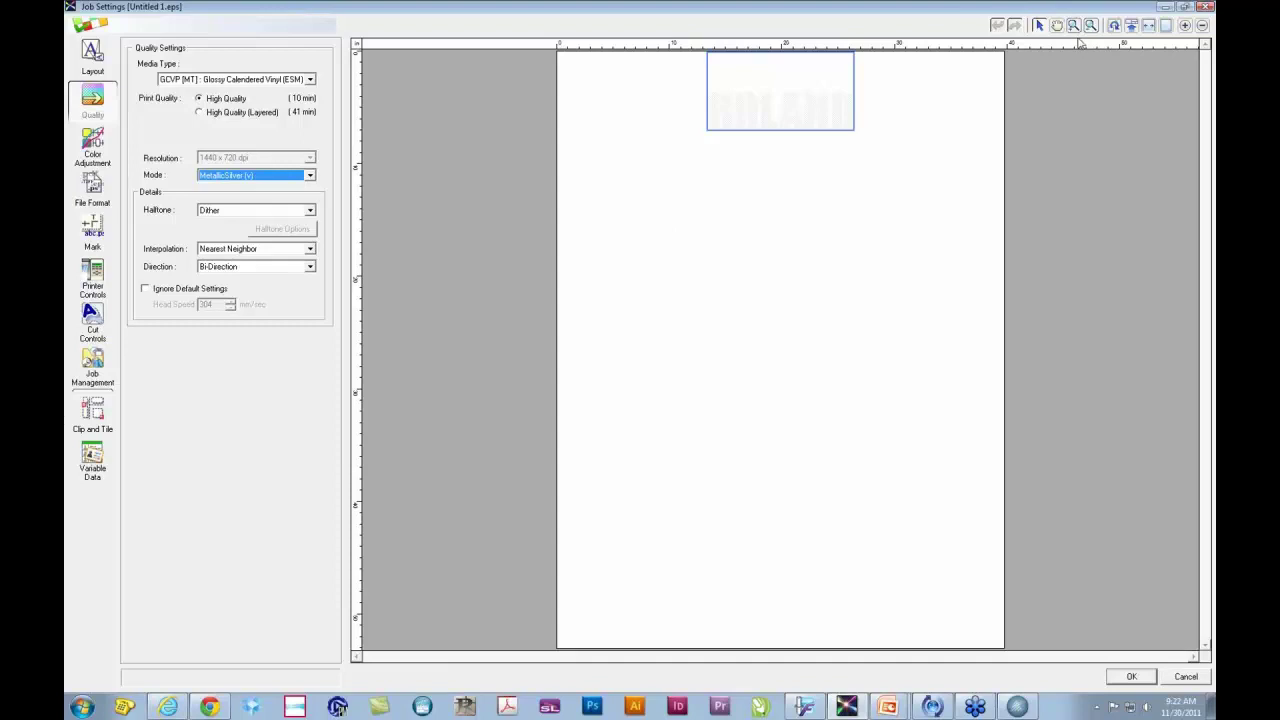
pyautogui.click(1073, 25)
pyautogui.moveTo(692, 137); pyautogui.dragTo(889, 80)
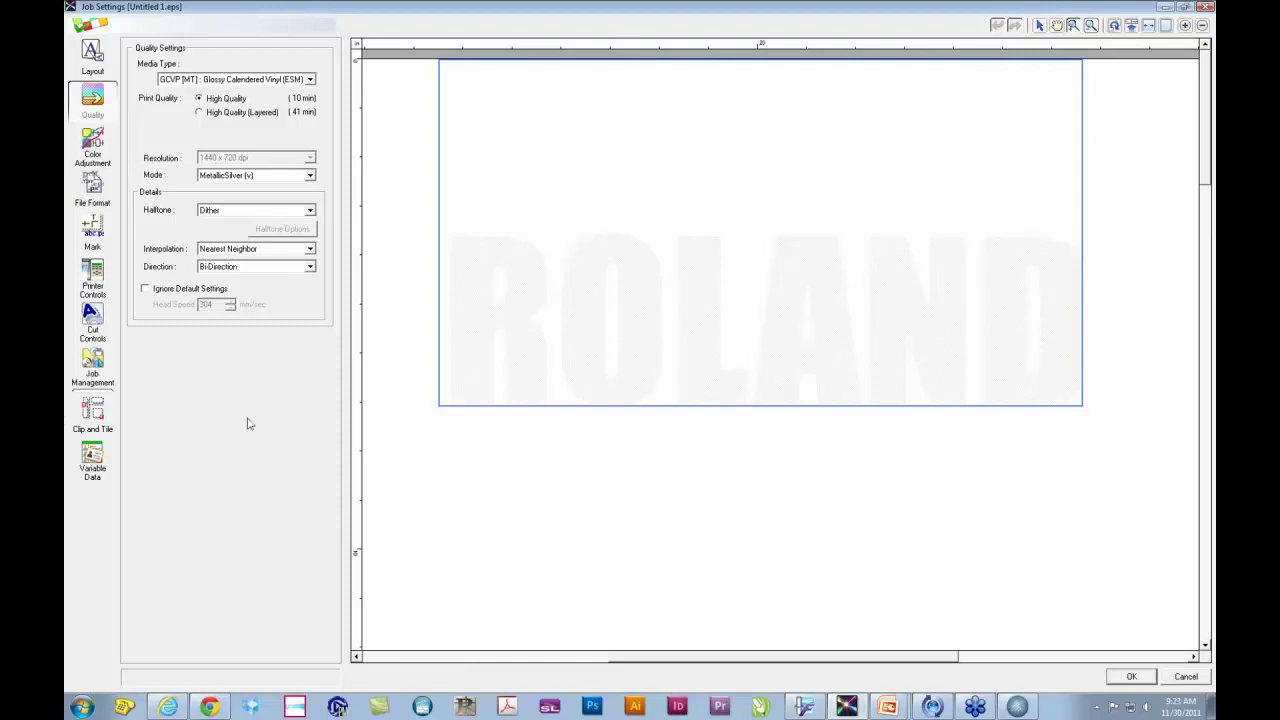
pyautogui.click(263, 177)
pyautogui.click(260, 192)
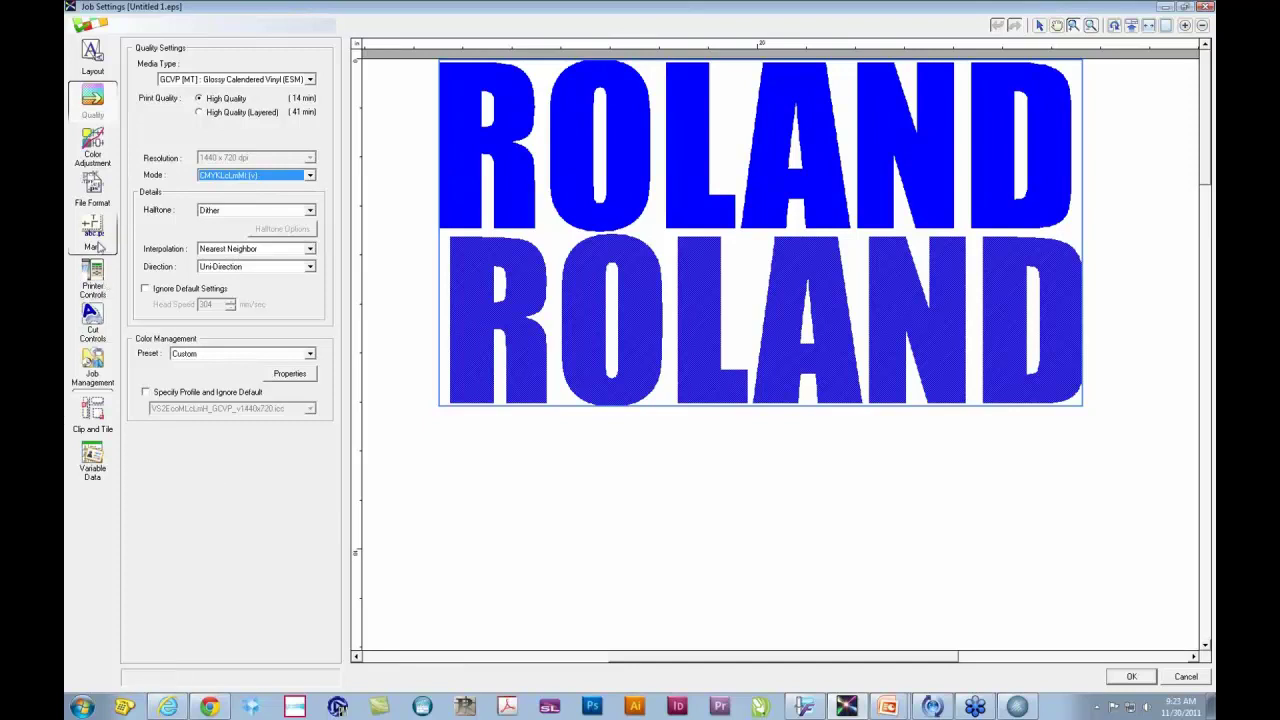
# Step: Check the Convert Spot Color option, try the MAX Impact color management preset, and close the job settings without saving
pyautogui.click(93, 185)
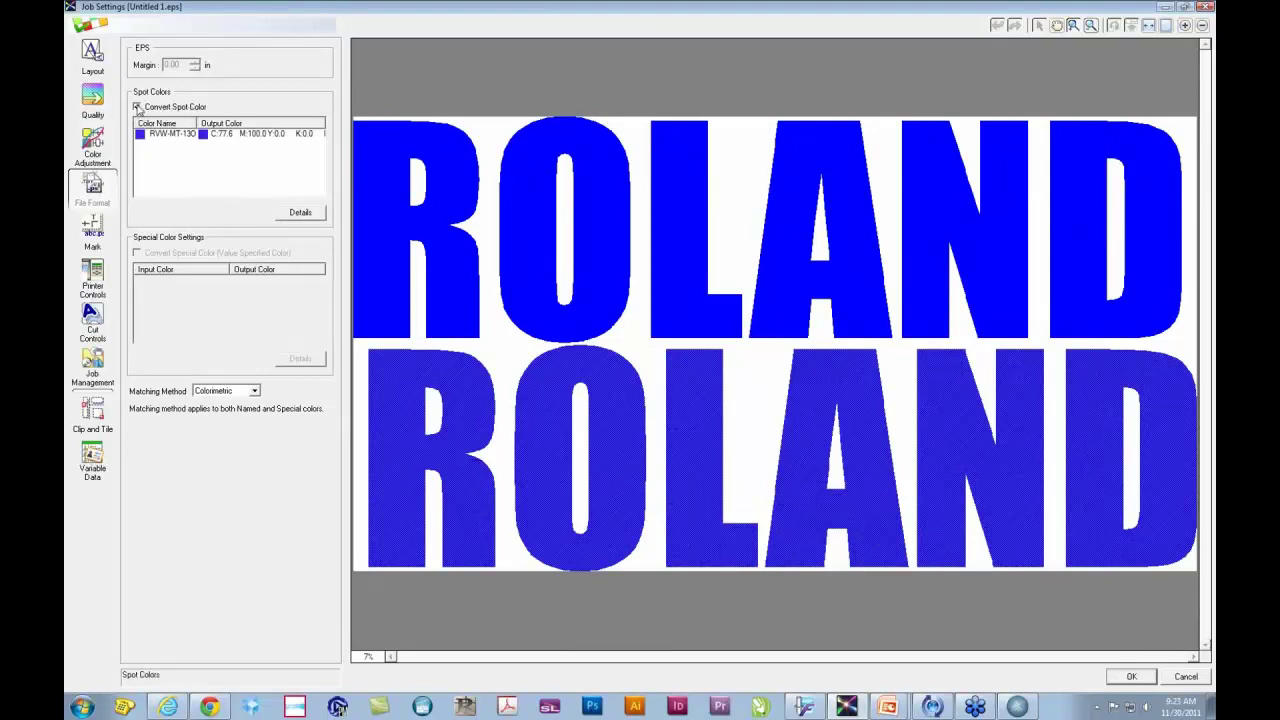
pyautogui.click(137, 107)
pyautogui.click(92, 100)
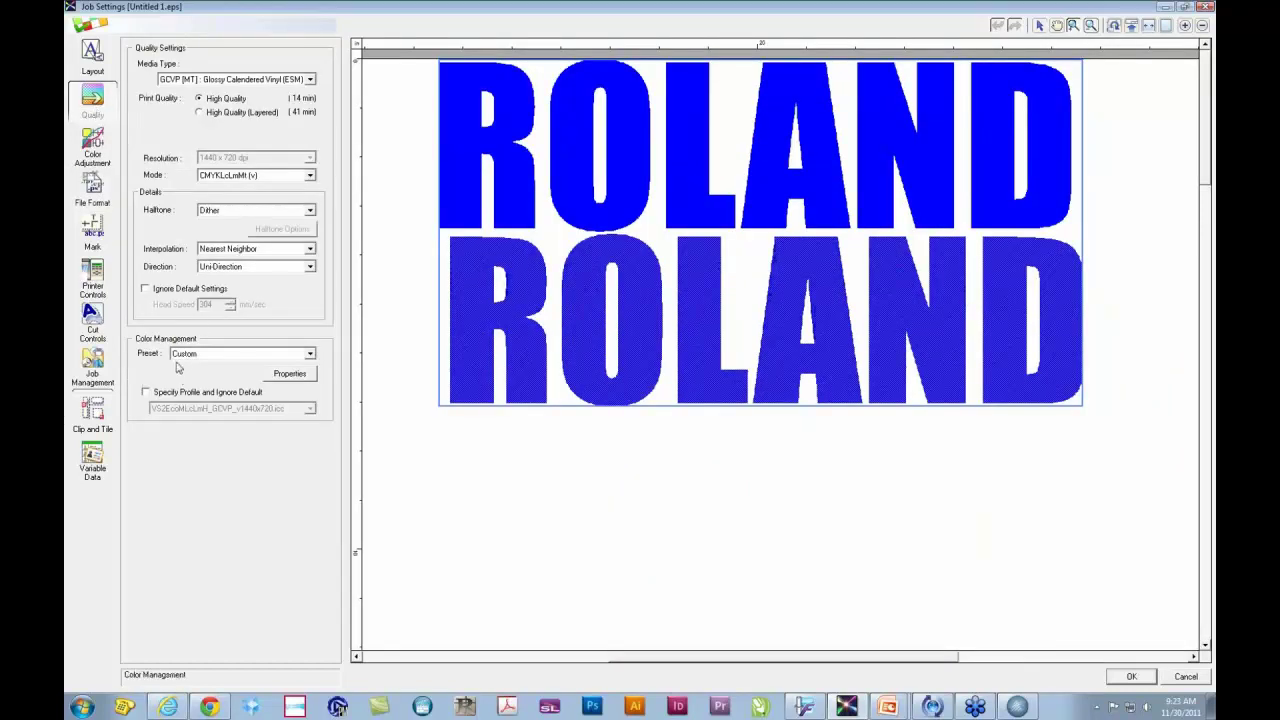
pyautogui.click(310, 354)
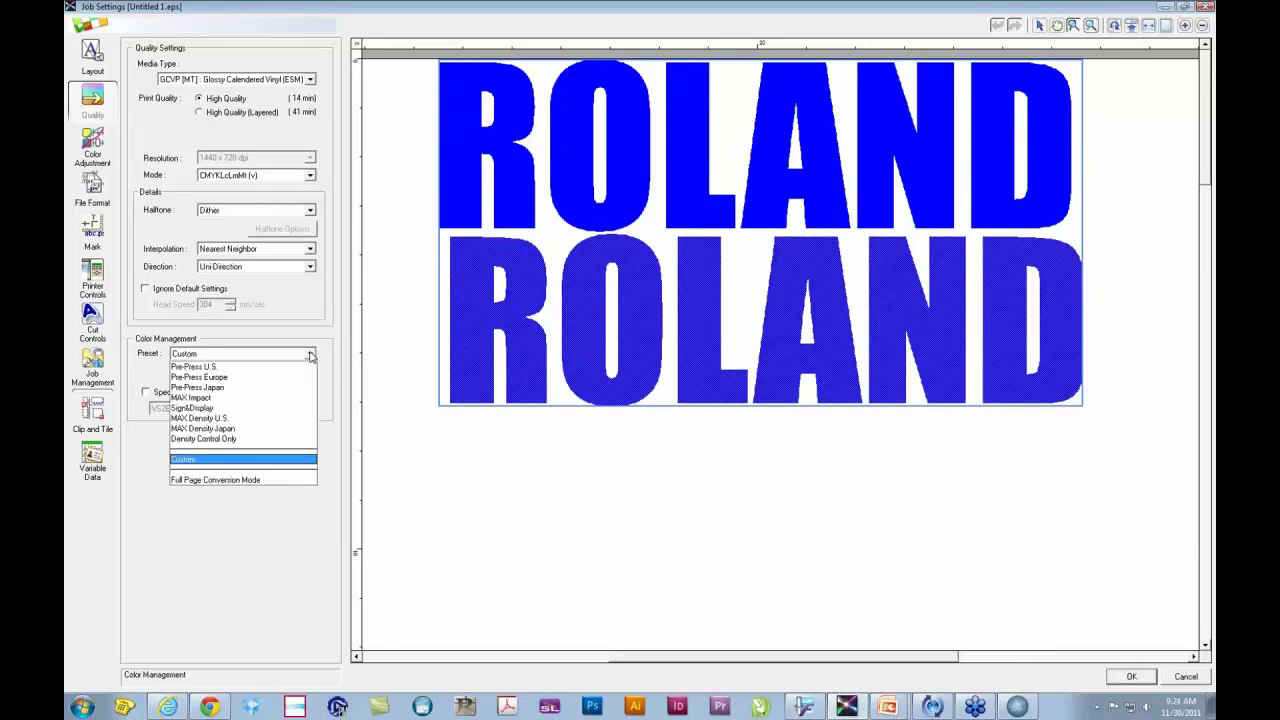
pyautogui.click(205, 398)
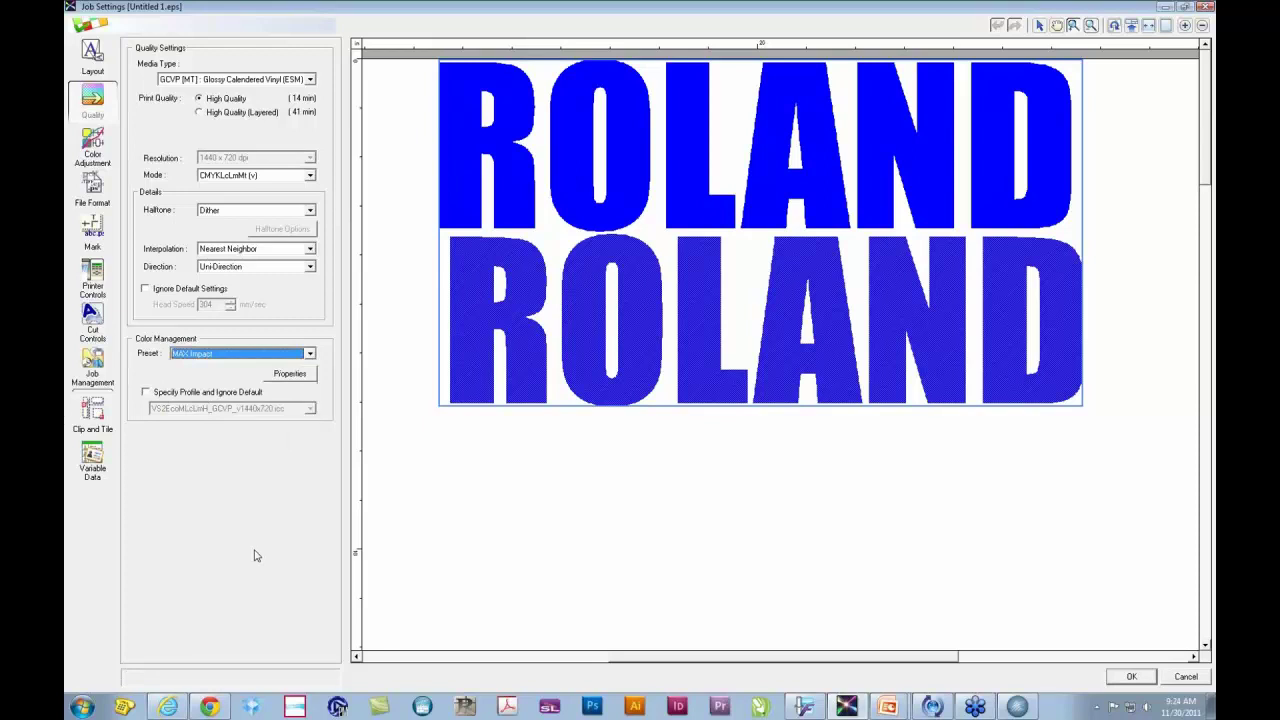
pyautogui.click(1186, 677)
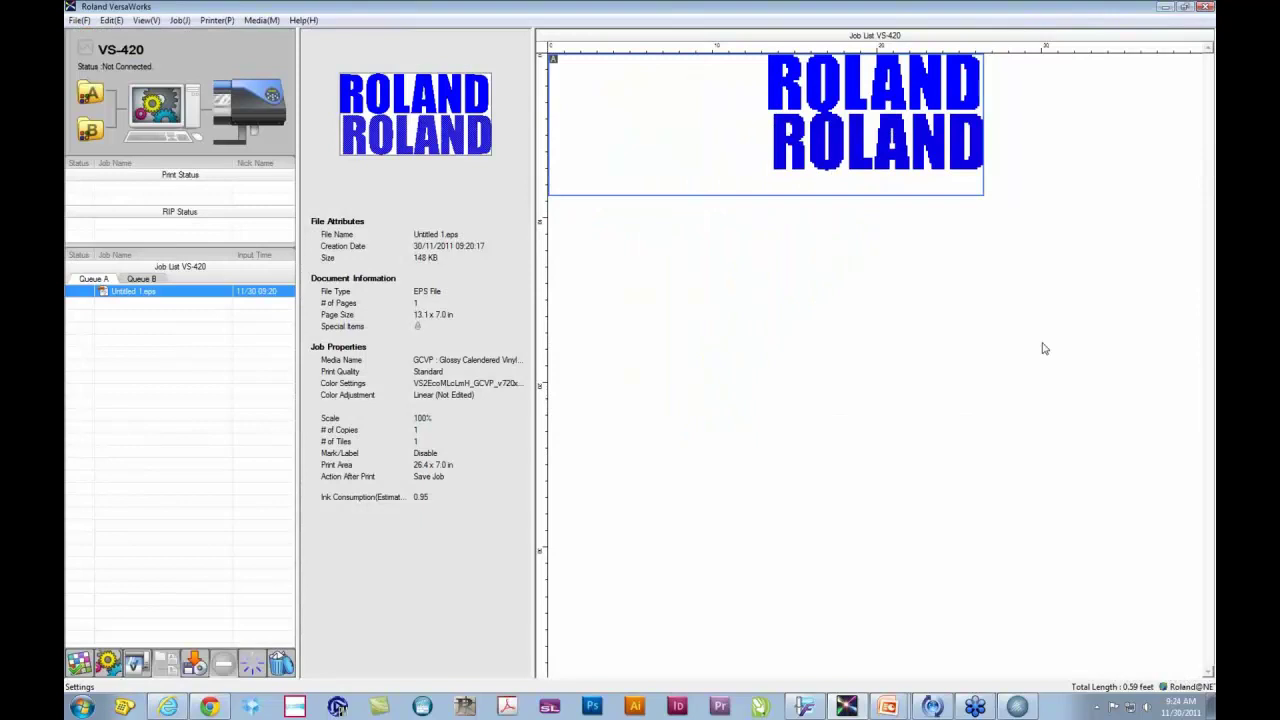
# Step: Switch to the FlexiSIGN 10 PowerPoint presentation and display the Working with Vectors slide about custom metallic colors
pyautogui.click(804, 707)
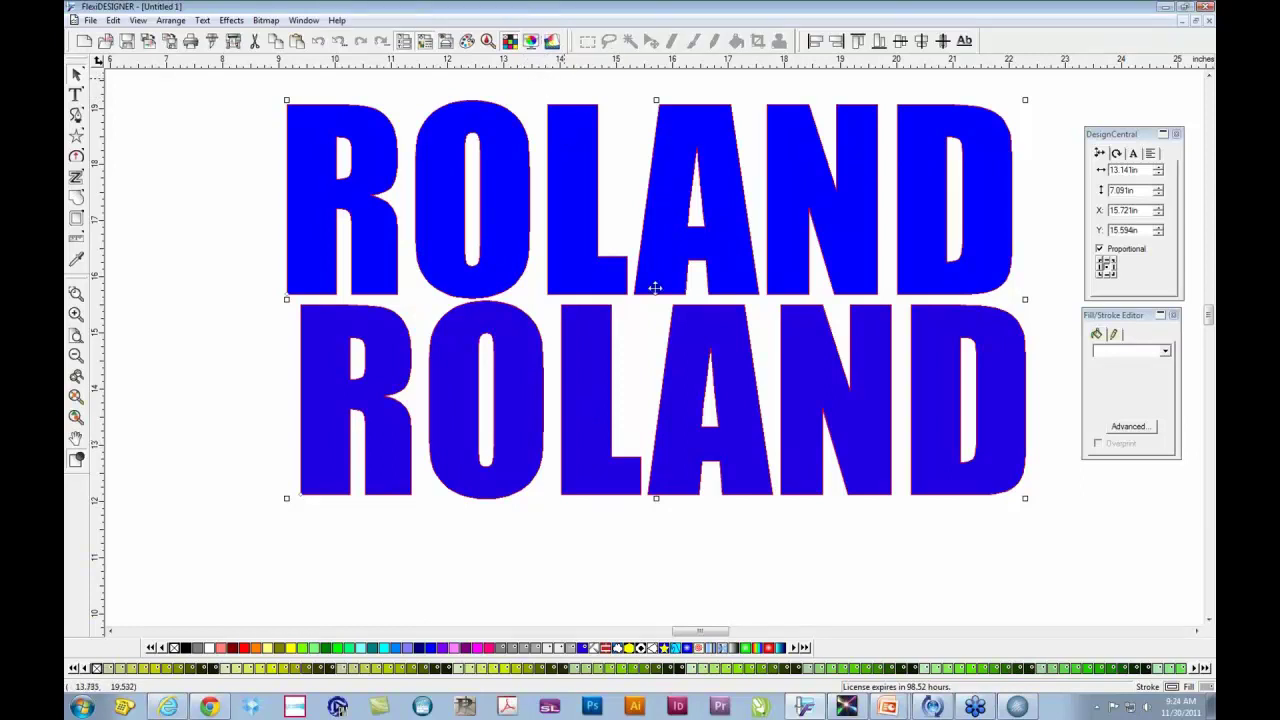
pyautogui.moveTo(889, 700)
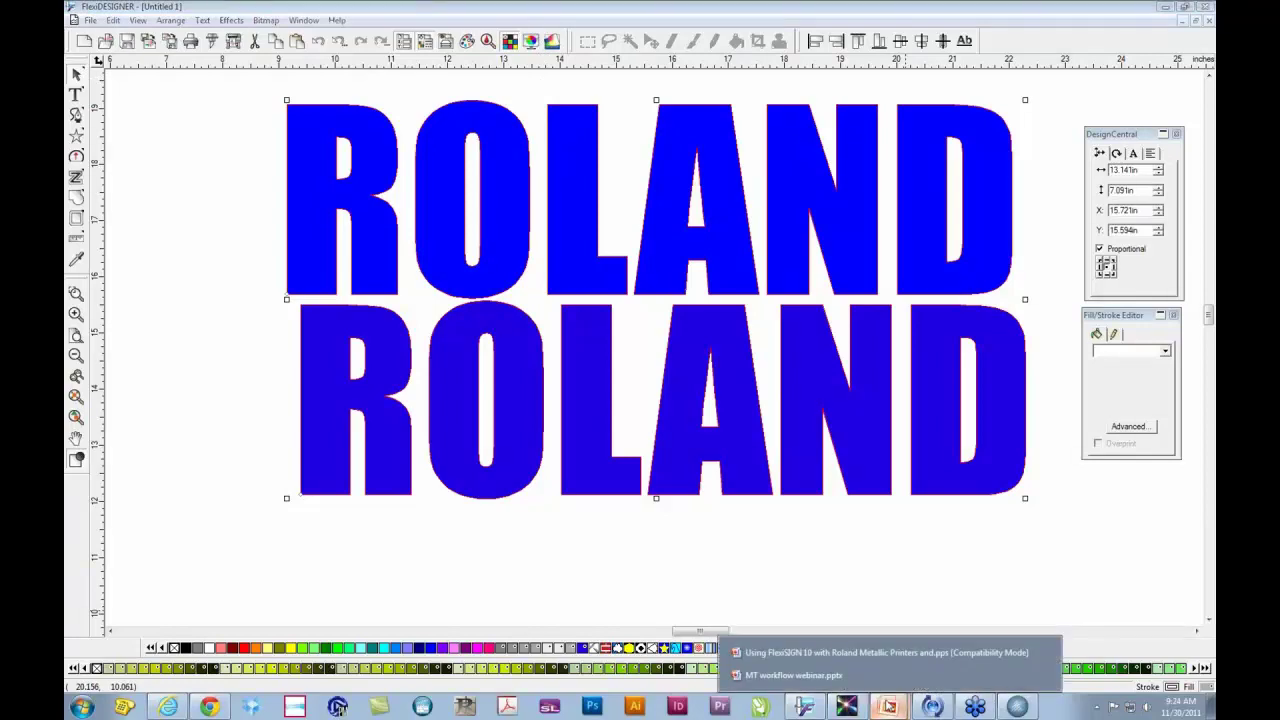
pyautogui.click(857, 651)
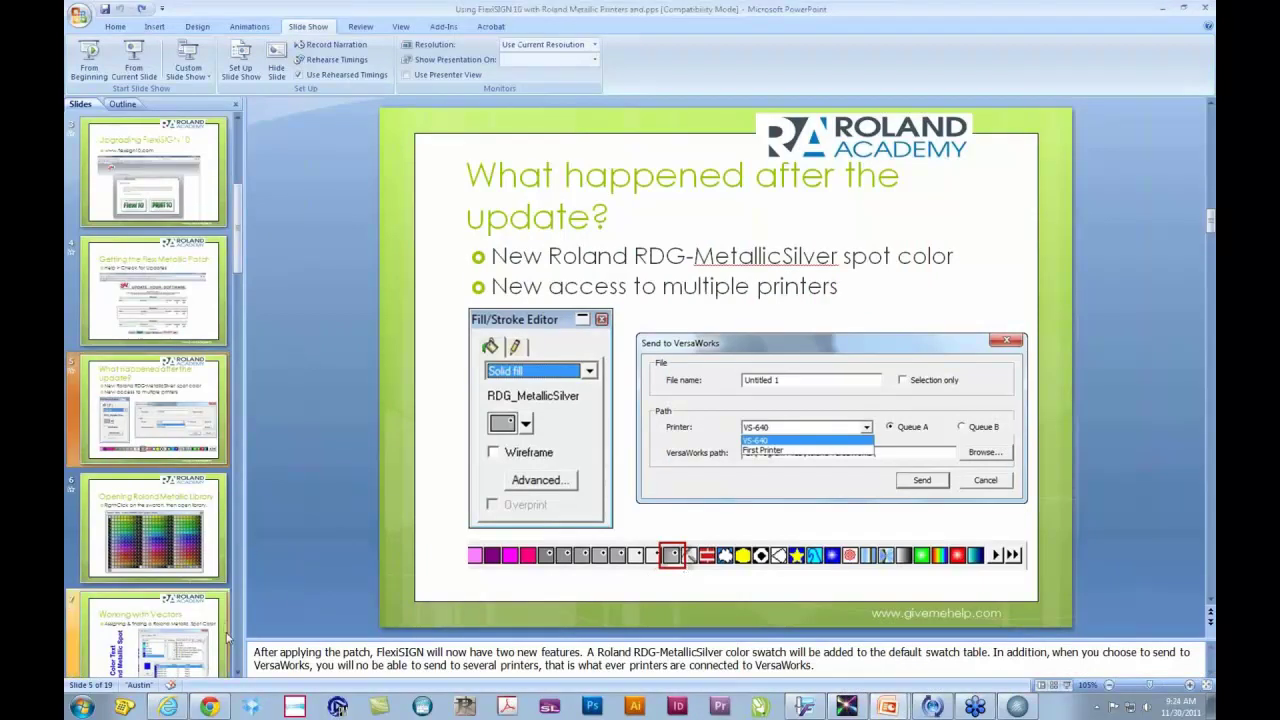
pyautogui.scroll(-3, 238, 643)
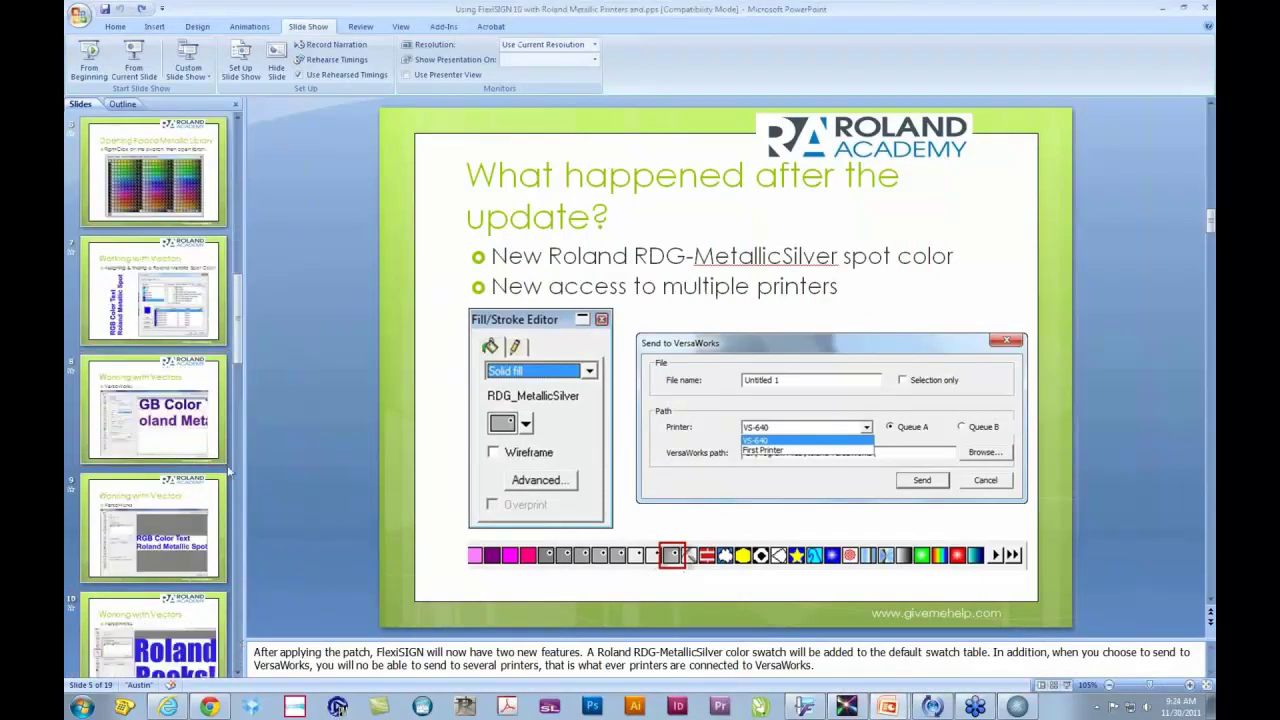
pyautogui.scroll(-3, 232, 668)
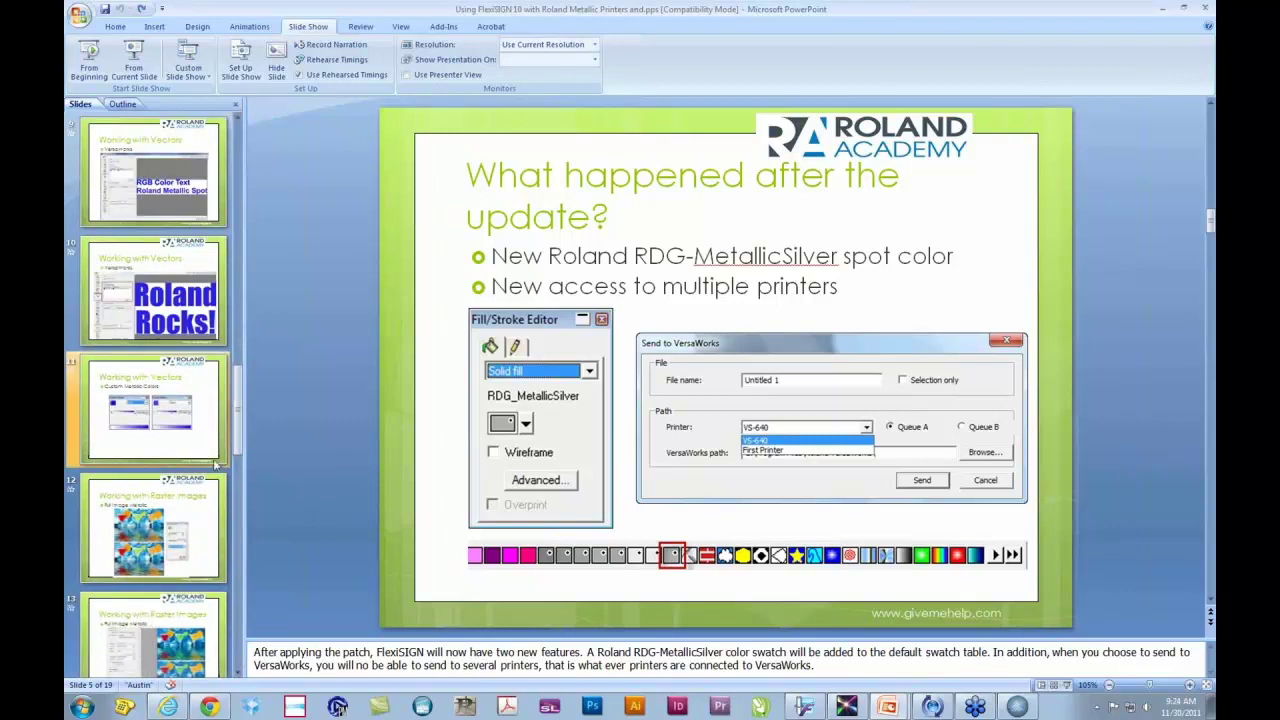
pyautogui.click(178, 411)
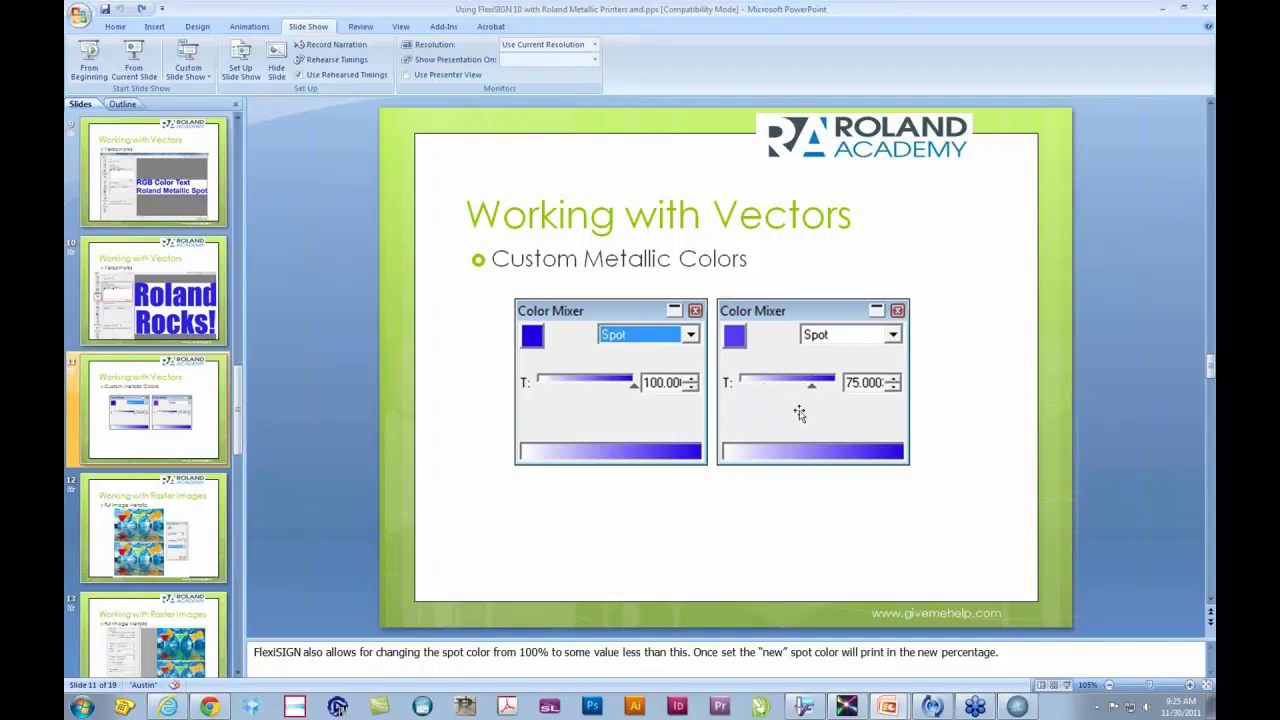
# Step: Return to FlexiDESIGNER, place the Color Mixer beside the ROLAND artwork, and set its color mode to Spot
pyautogui.click(806, 707)
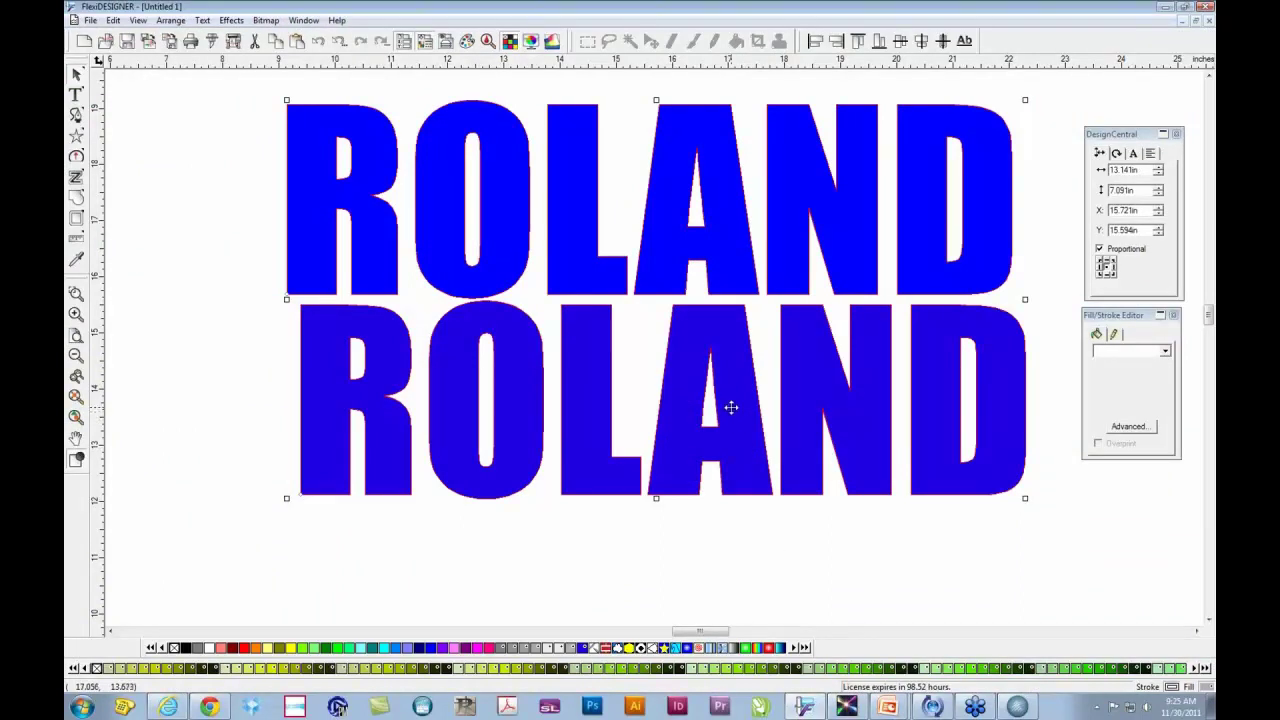
pyautogui.click(467, 42)
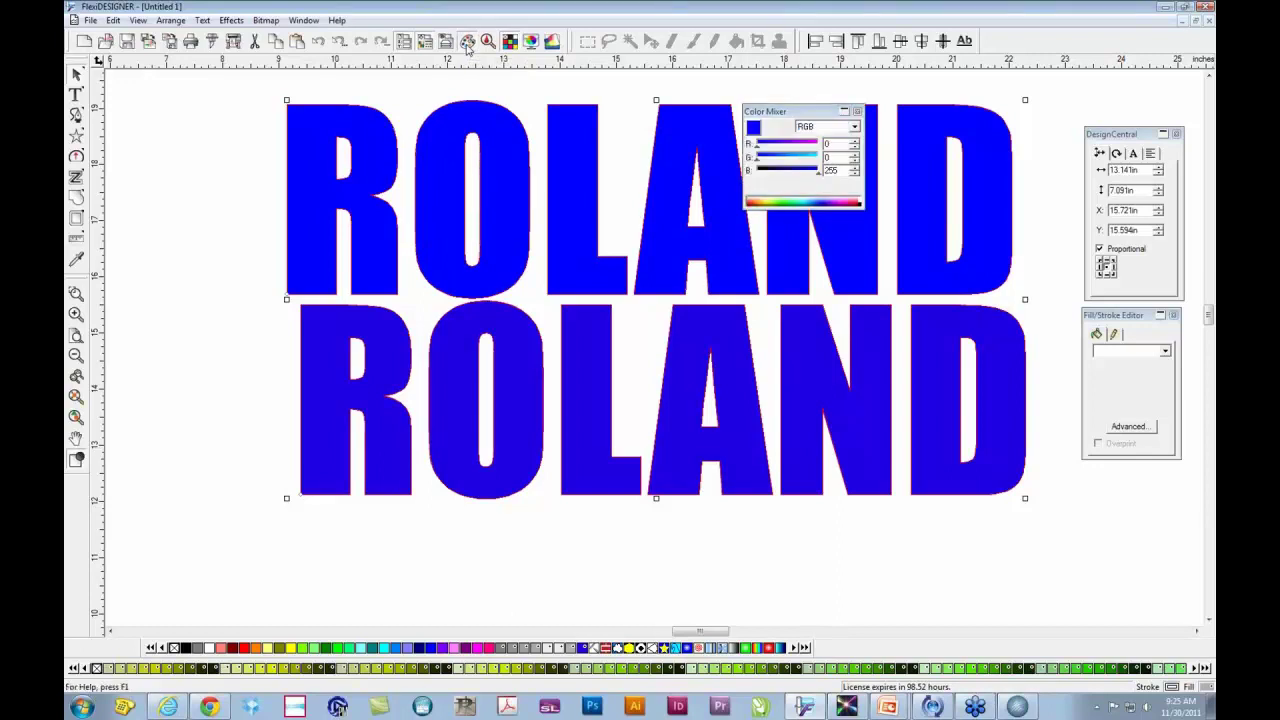
pyautogui.moveTo(790, 112); pyautogui.dragTo(197, 136)
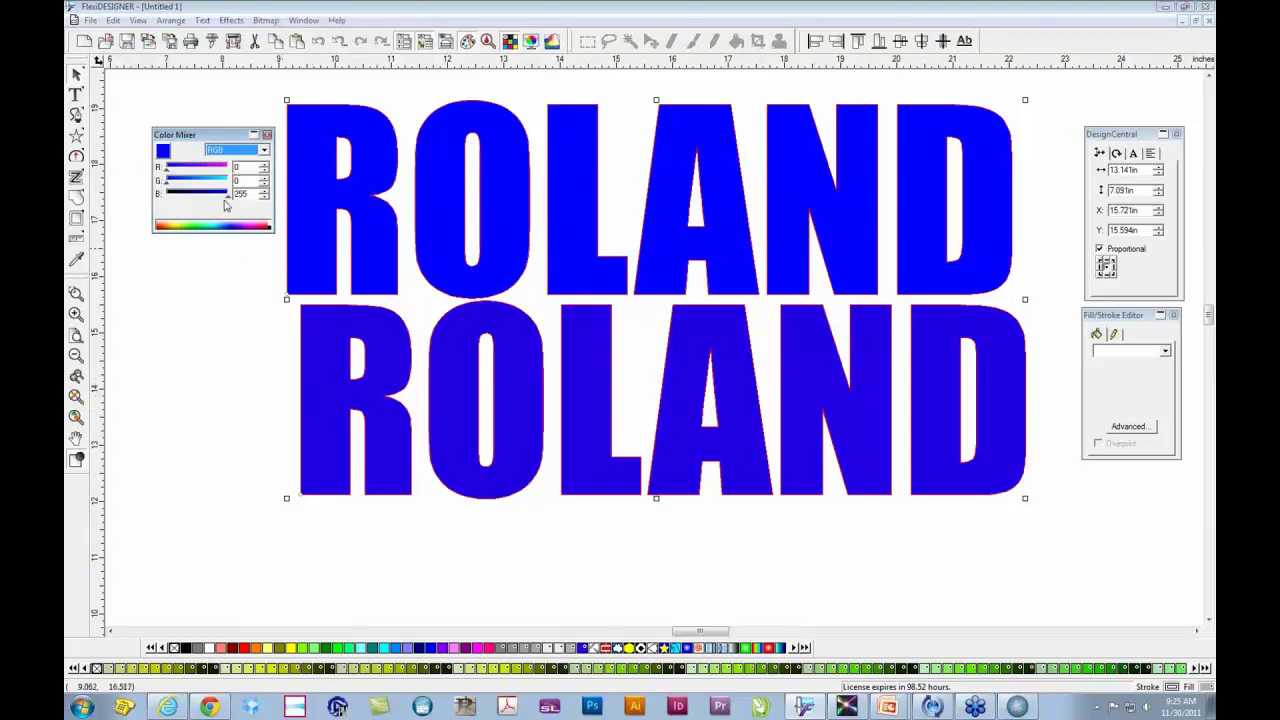
pyautogui.click(323, 343)
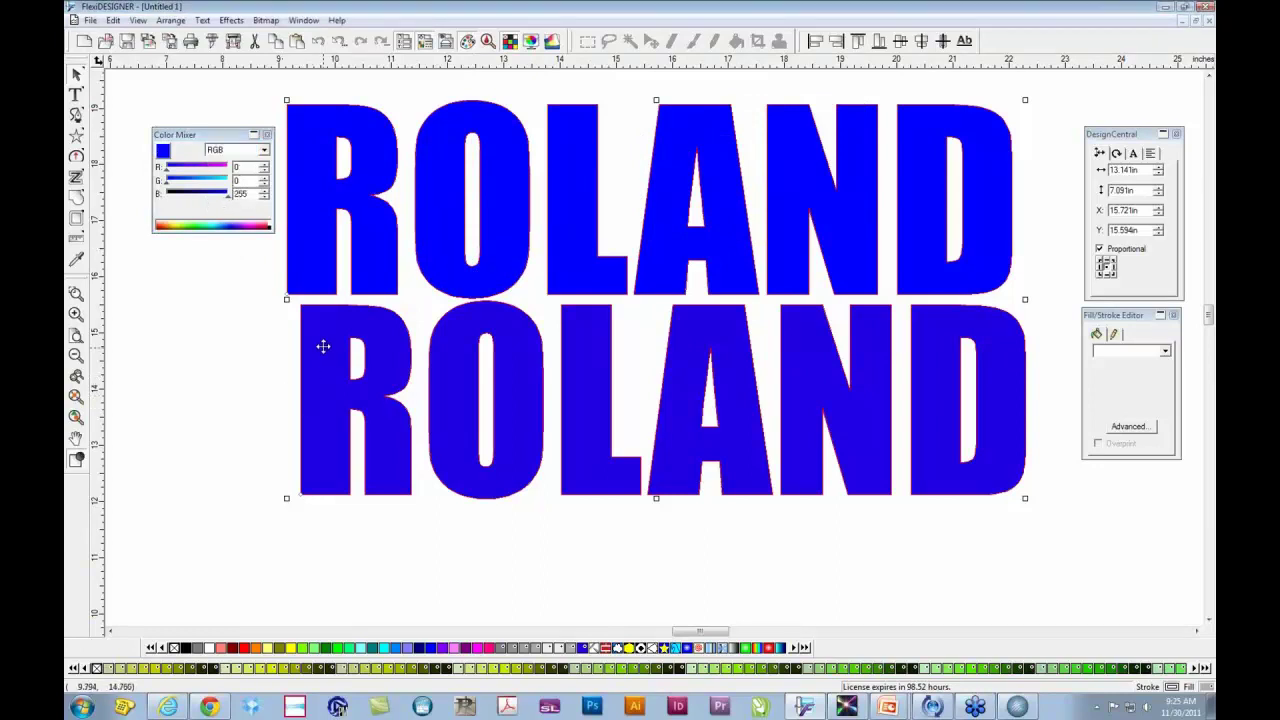
pyautogui.click(265, 150)
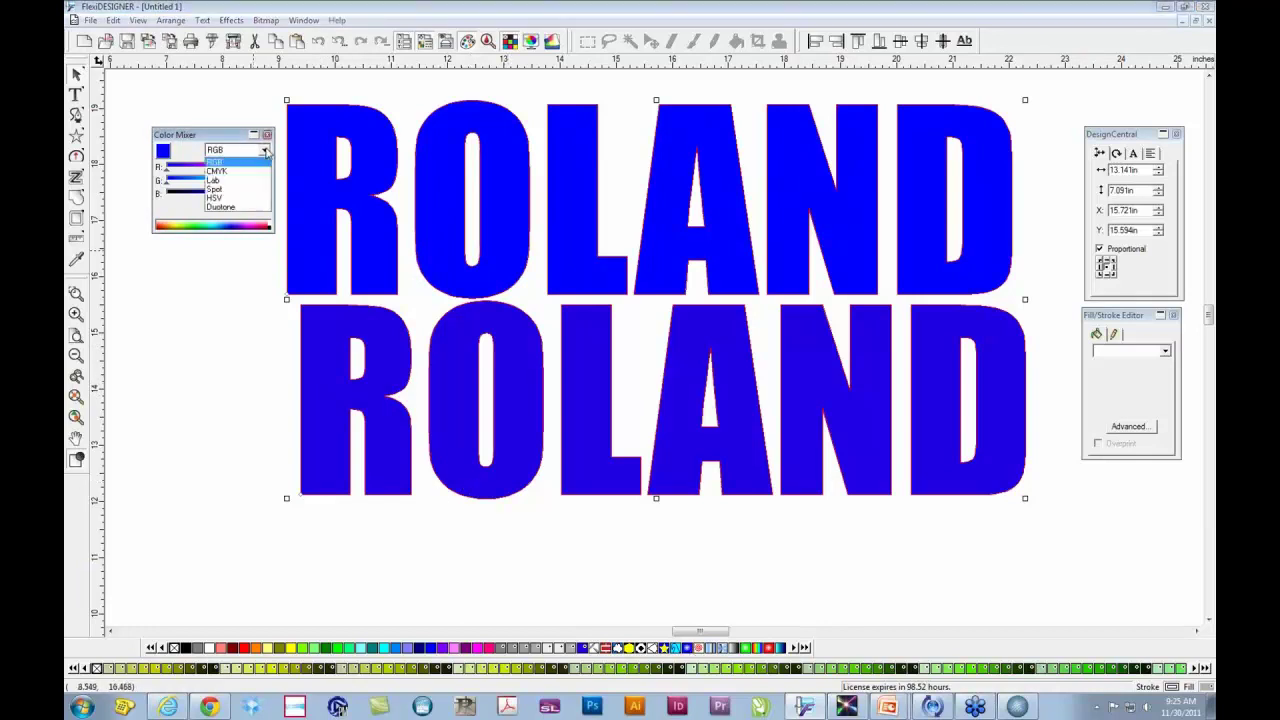
pyautogui.click(236, 190)
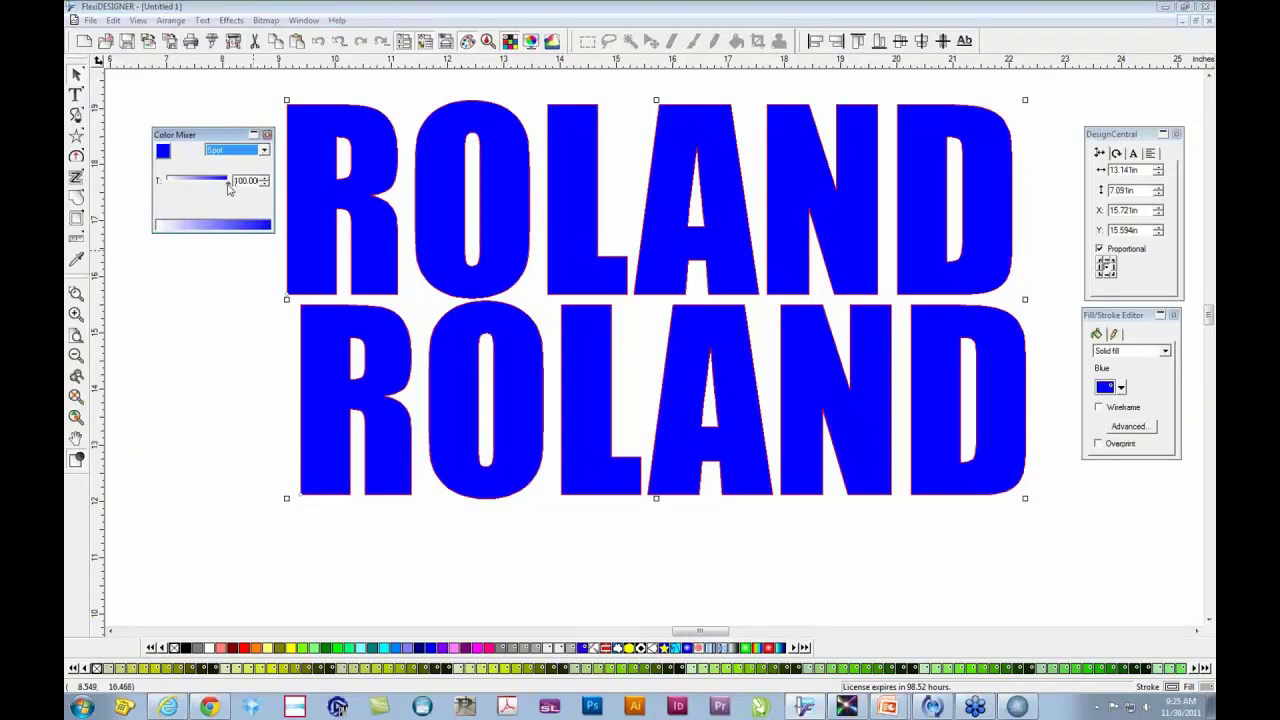
# Step: Fill both ROLAND texts with the RVW-MT-13O metallic spot color and reduce its tint to 69%
pyautogui.click(585, 648)
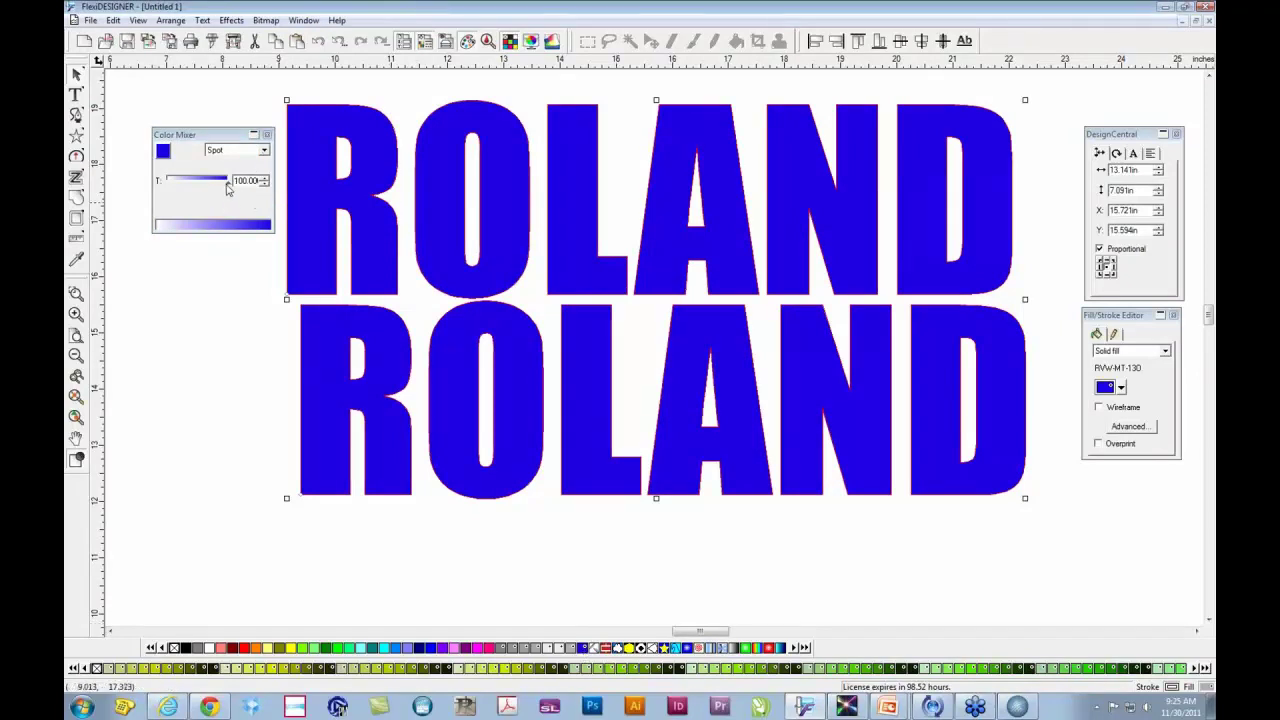
pyautogui.moveTo(226, 190); pyautogui.dragTo(202, 190)
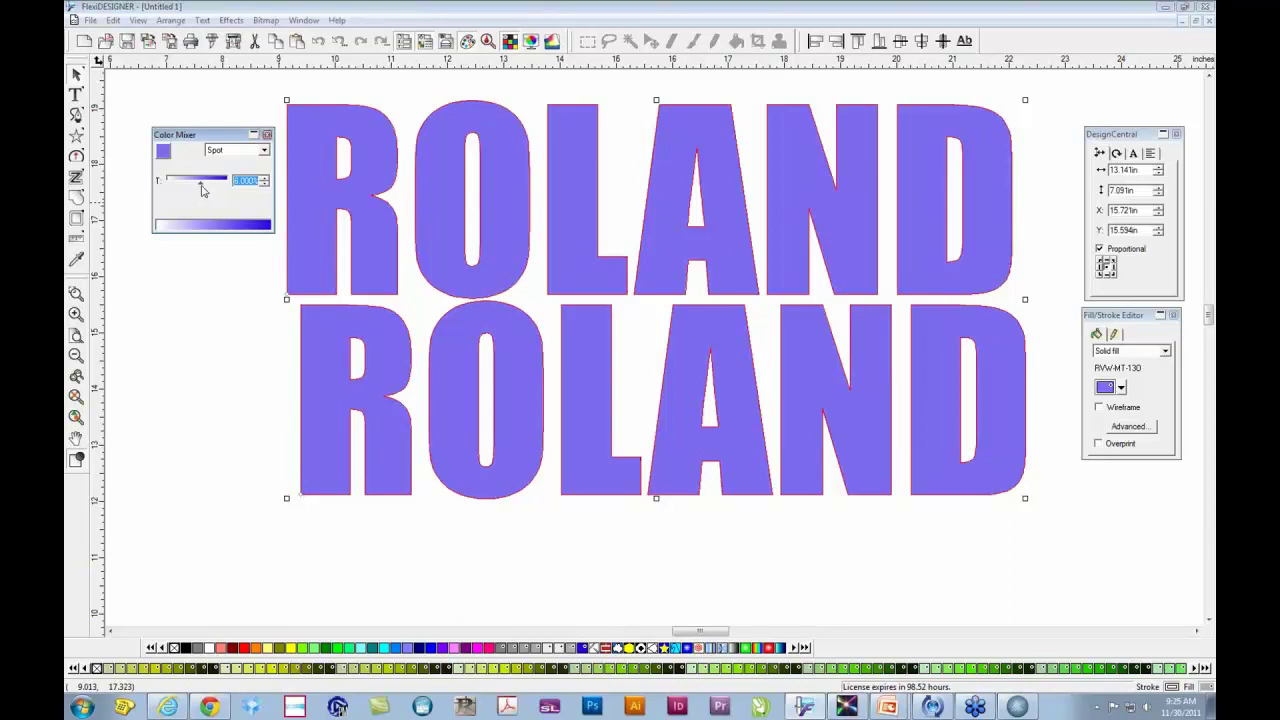
pyautogui.moveTo(202, 190); pyautogui.dragTo(211, 193)
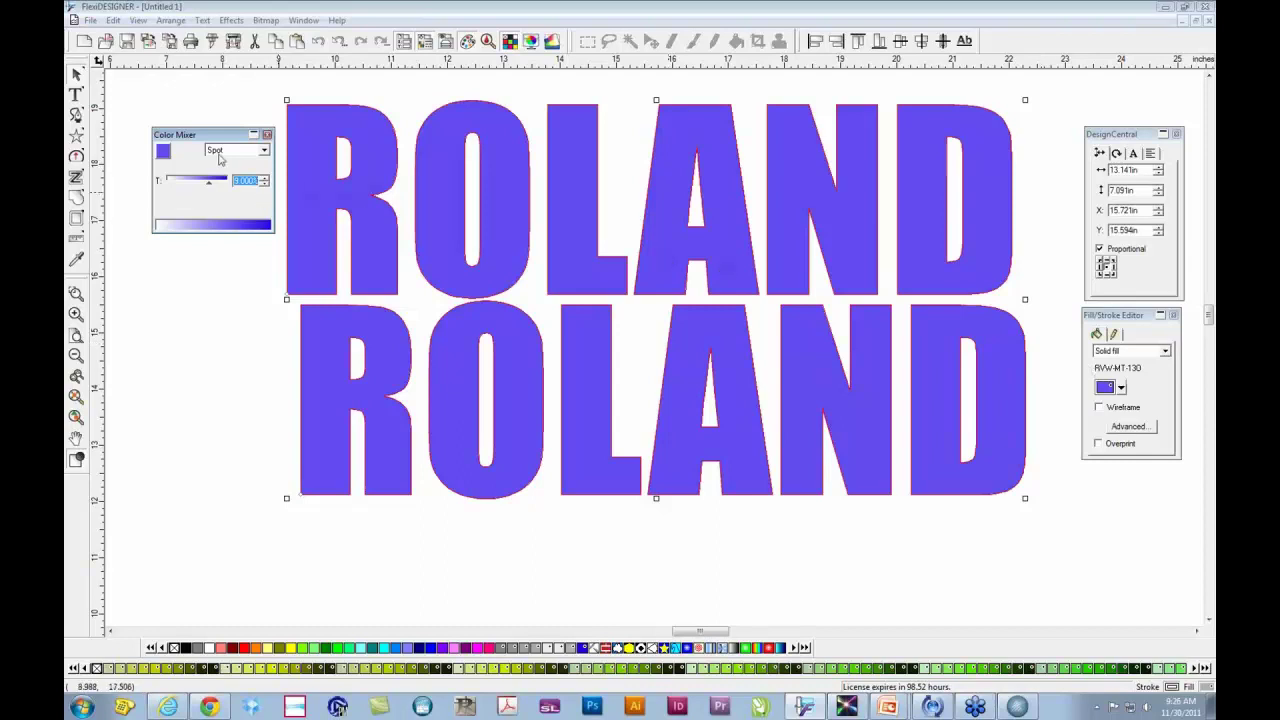
# Step: Add the mixed tint to the swatch table beside the original RVW-MT-13O, and review its name and shade in Color Specs without changing them
pyautogui.moveTo(222, 138); pyautogui.dragTo(614, 521)
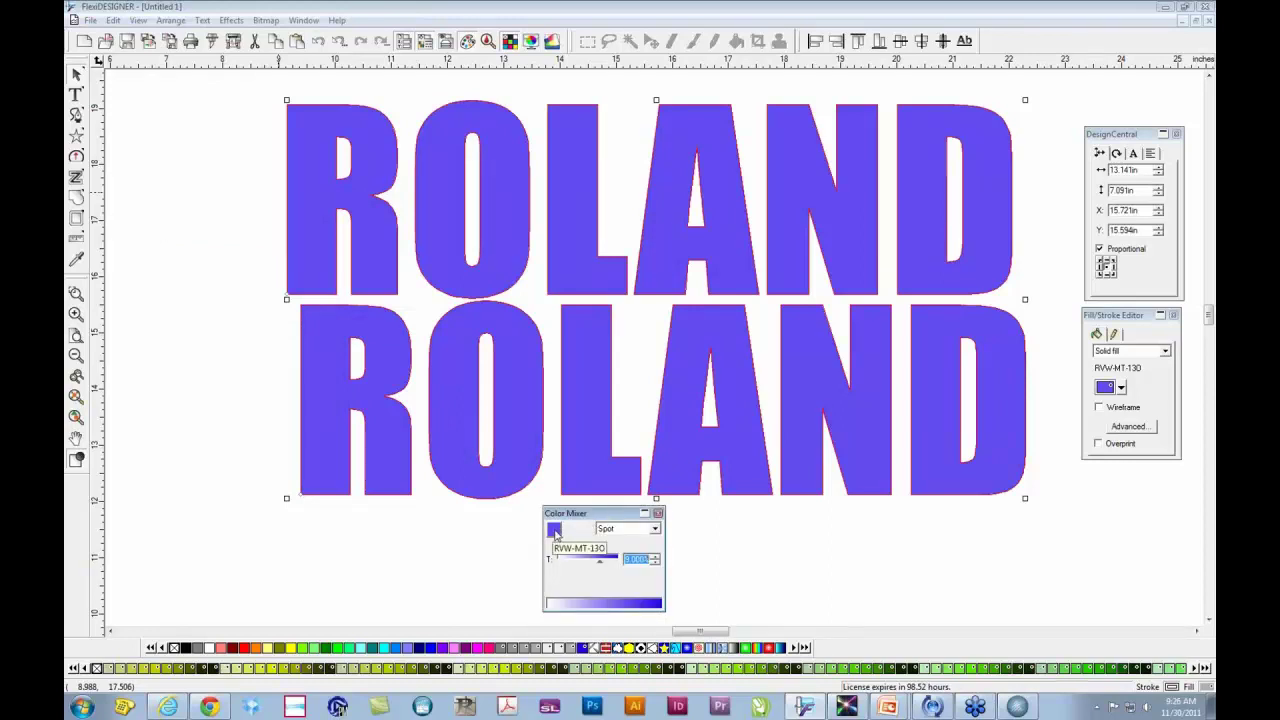
pyautogui.moveTo(556, 528); pyautogui.dragTo(600, 649)
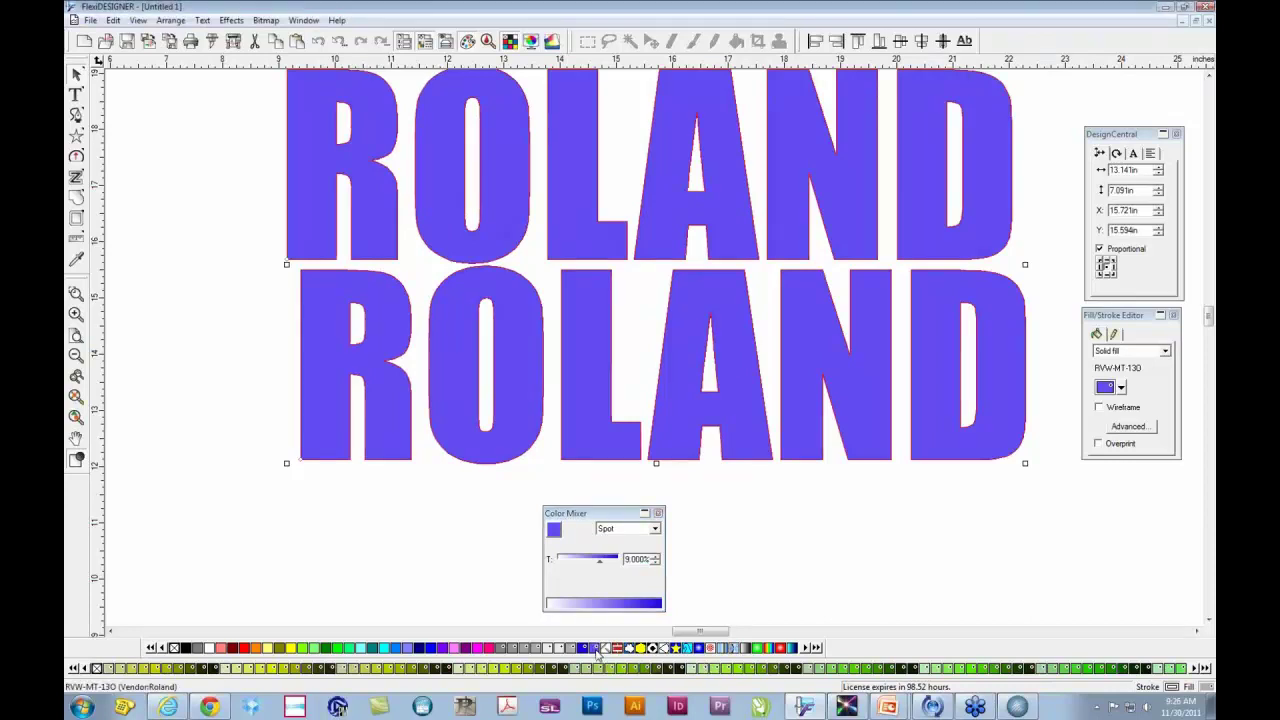
pyautogui.click(488, 41)
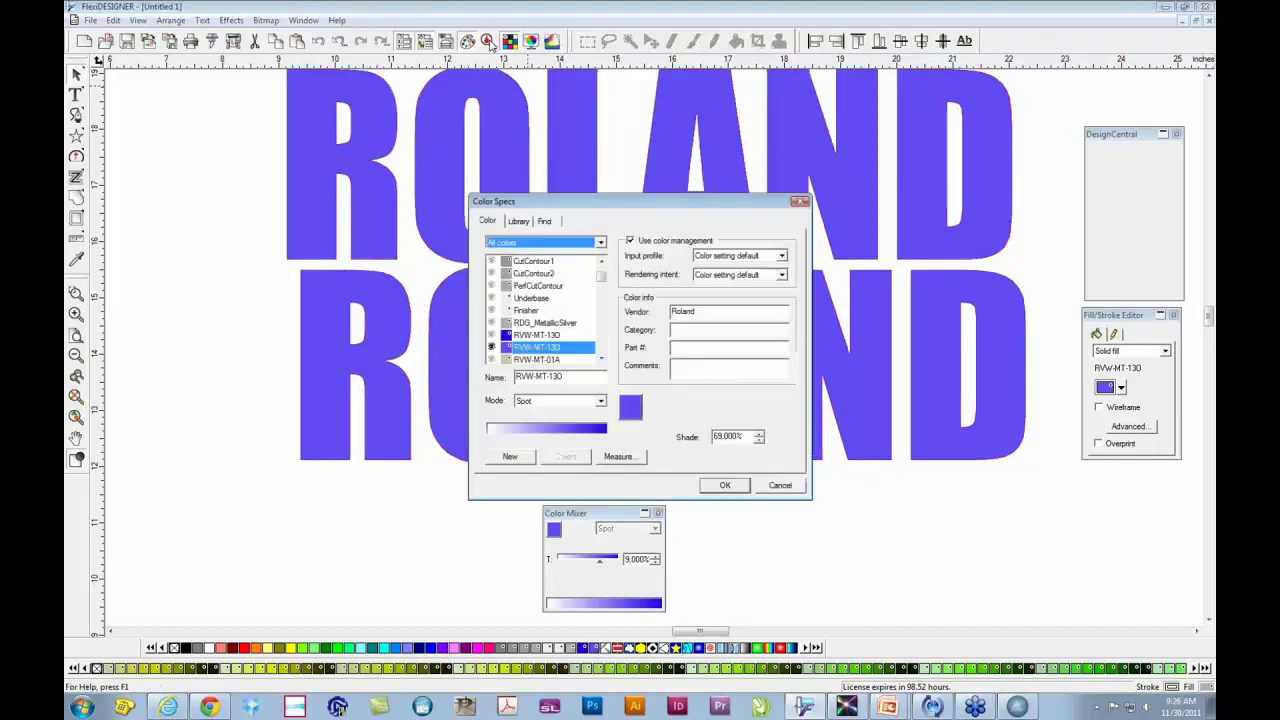
pyautogui.click(575, 376)
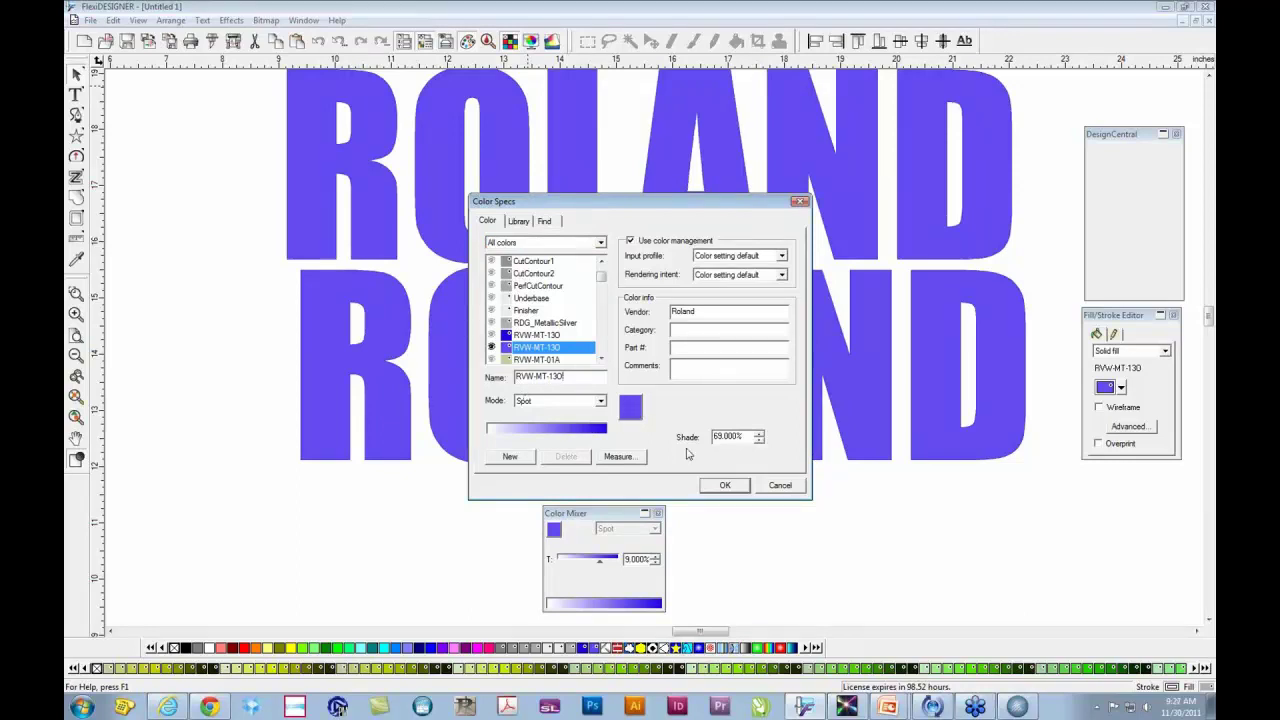
pyautogui.click(773, 488)
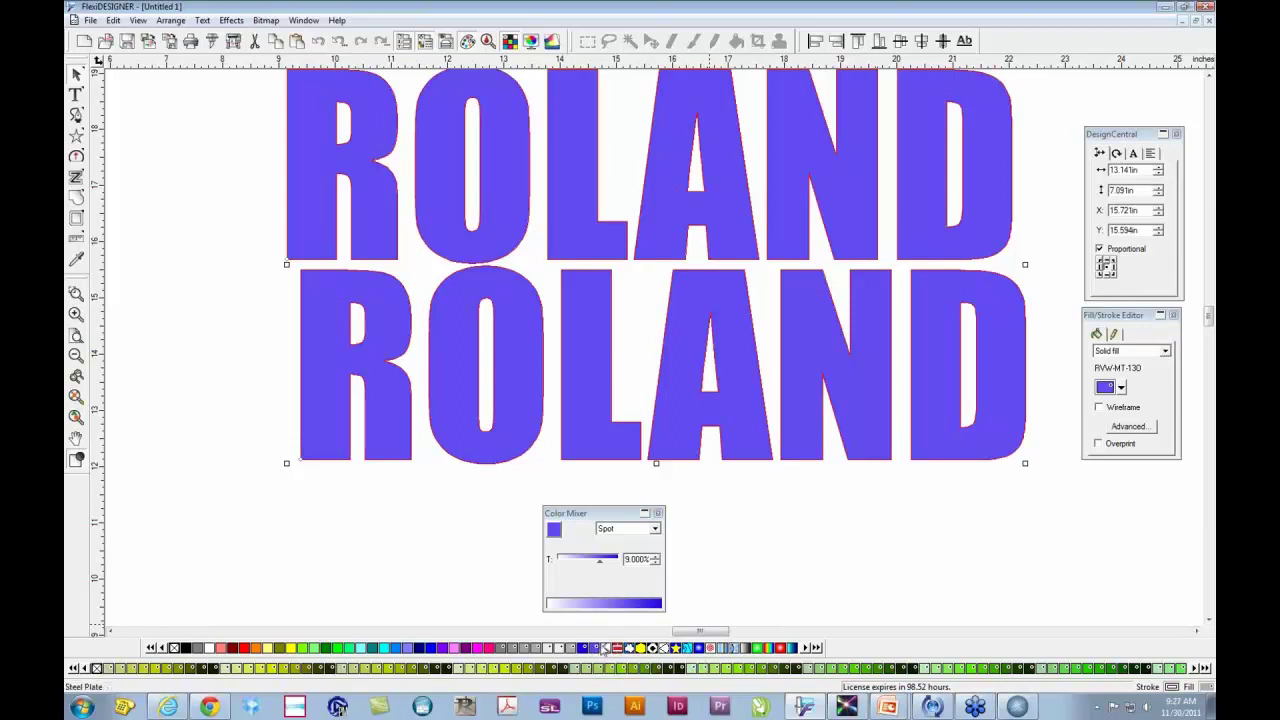
pyautogui.click(657, 513)
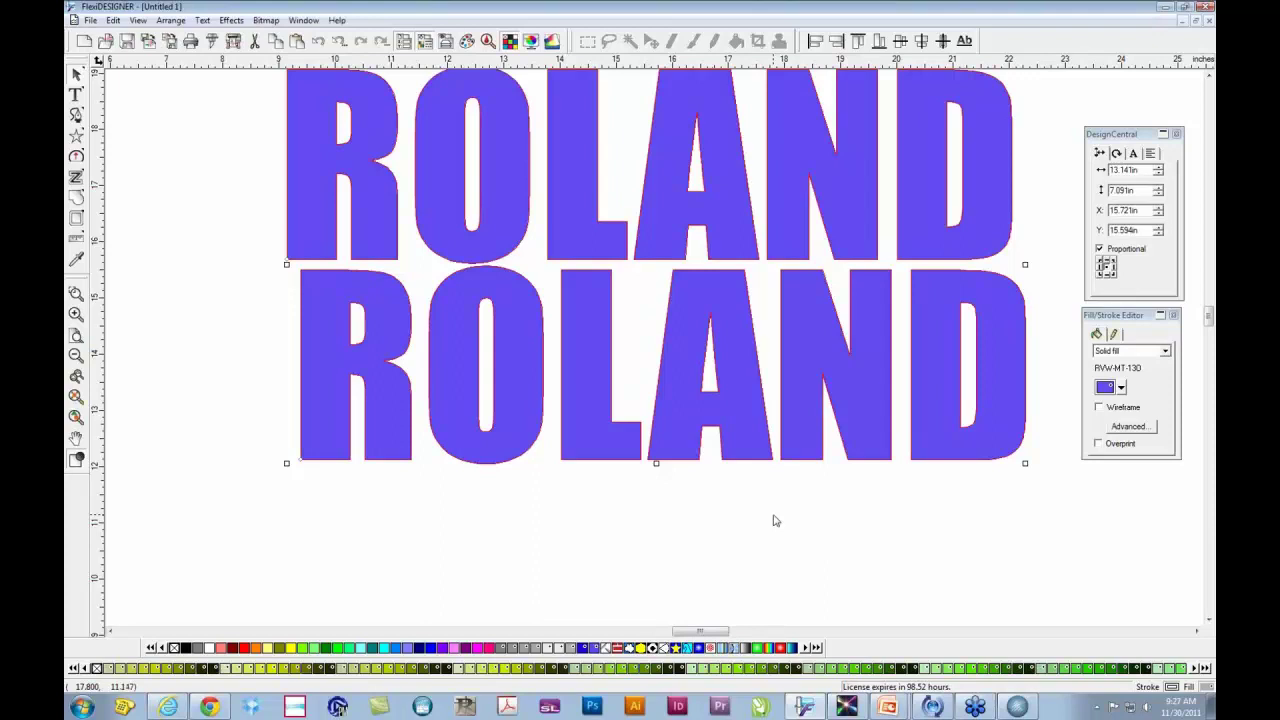
# Step: Close the ROLAND document without saving and open 3 colorful cocktails.jpg from the Flexi Webinar folder on the desktop
pyautogui.click(1208, 21)
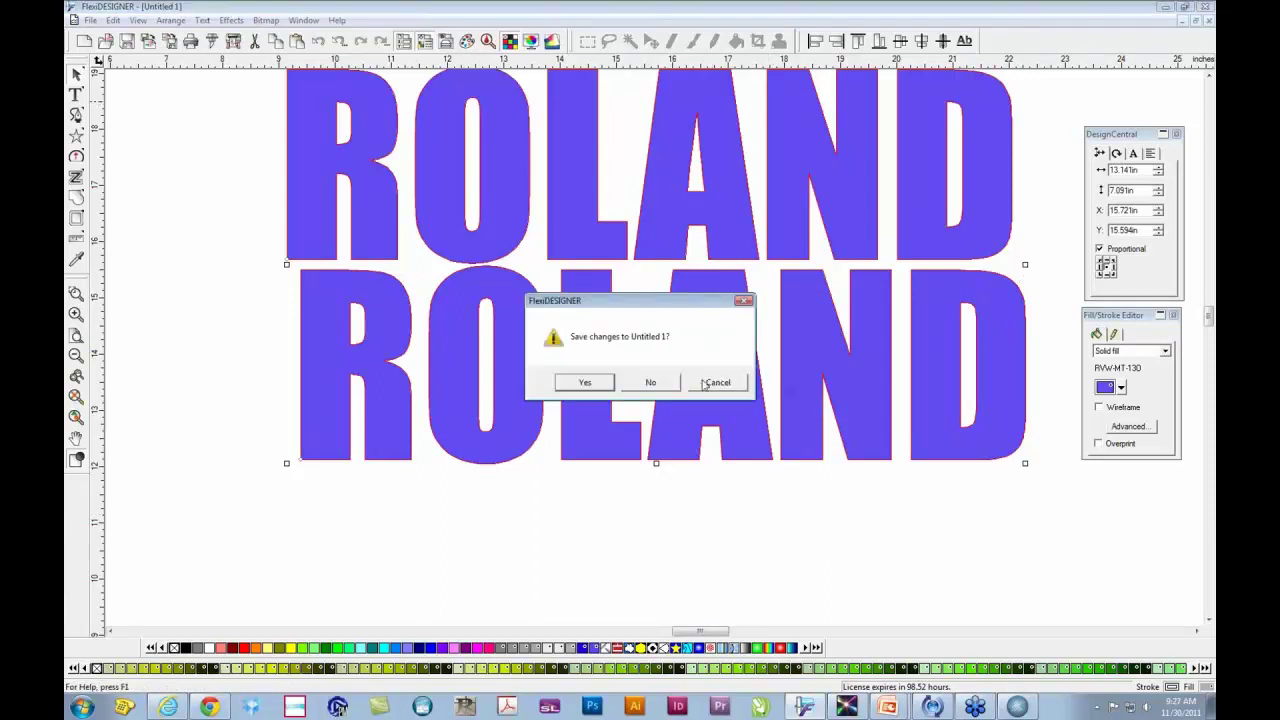
pyautogui.click(650, 383)
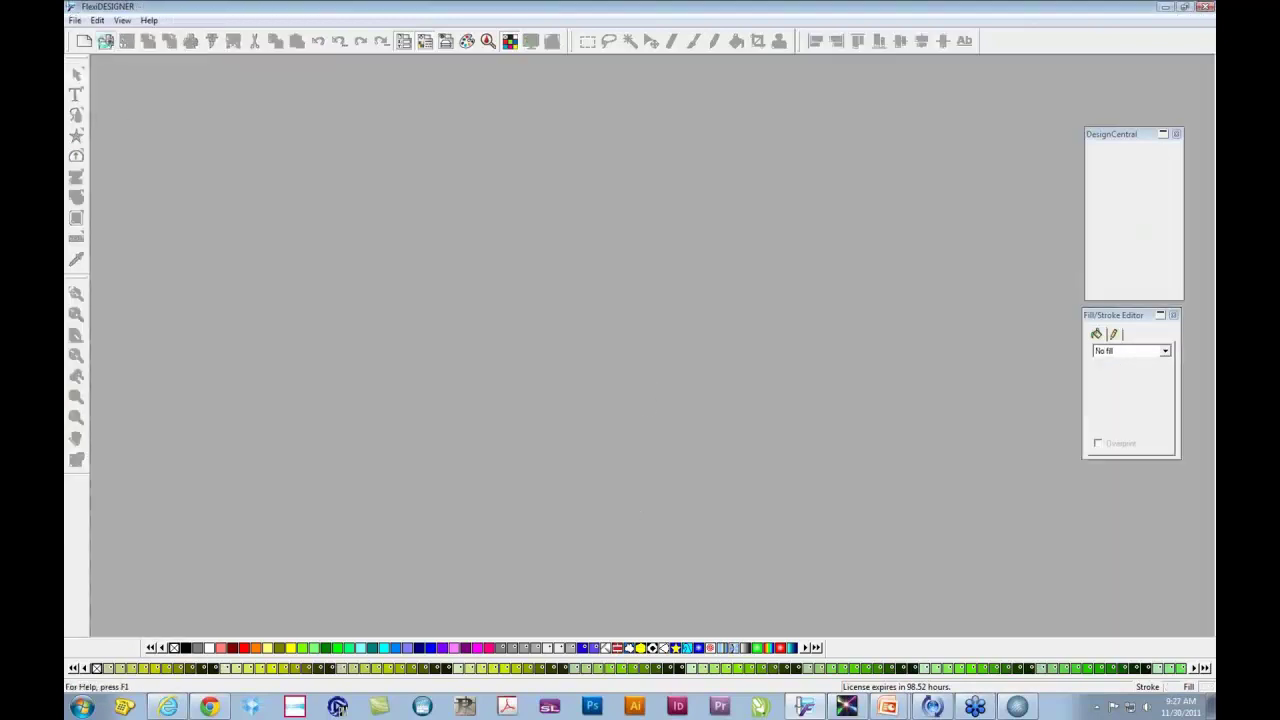
pyautogui.click(105, 41)
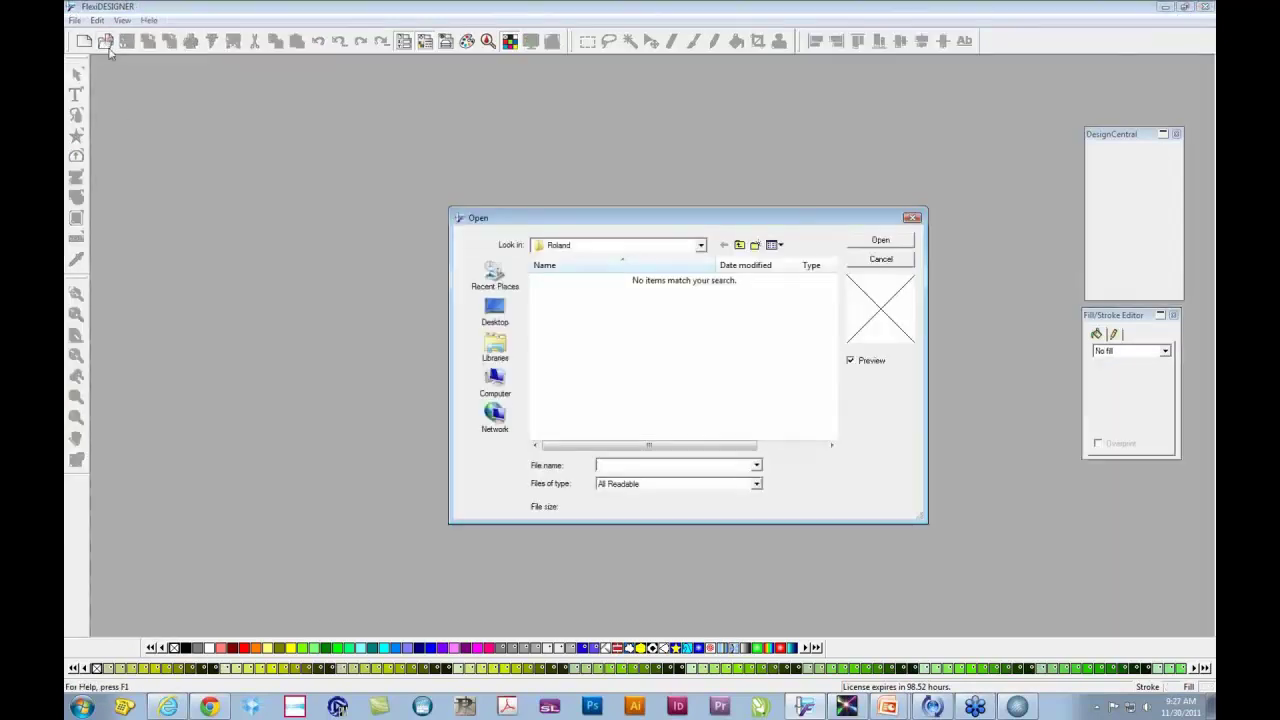
pyautogui.click(496, 312)
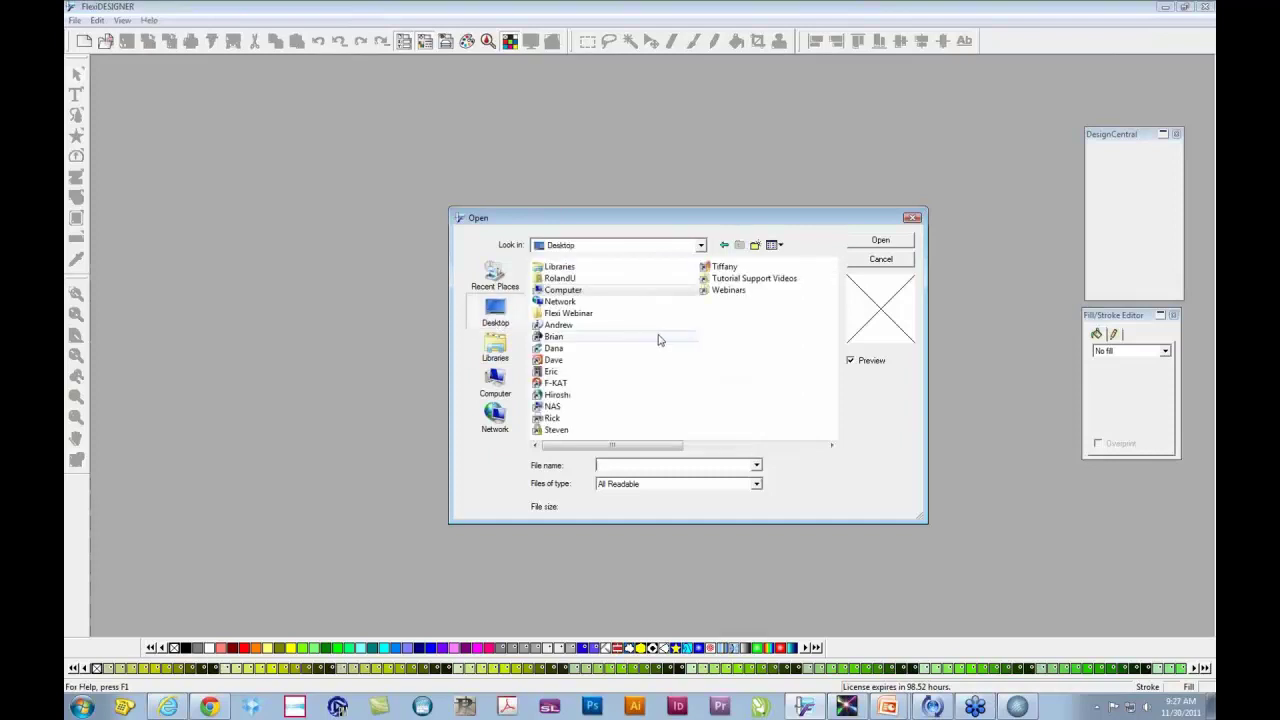
pyautogui.click(586, 315)
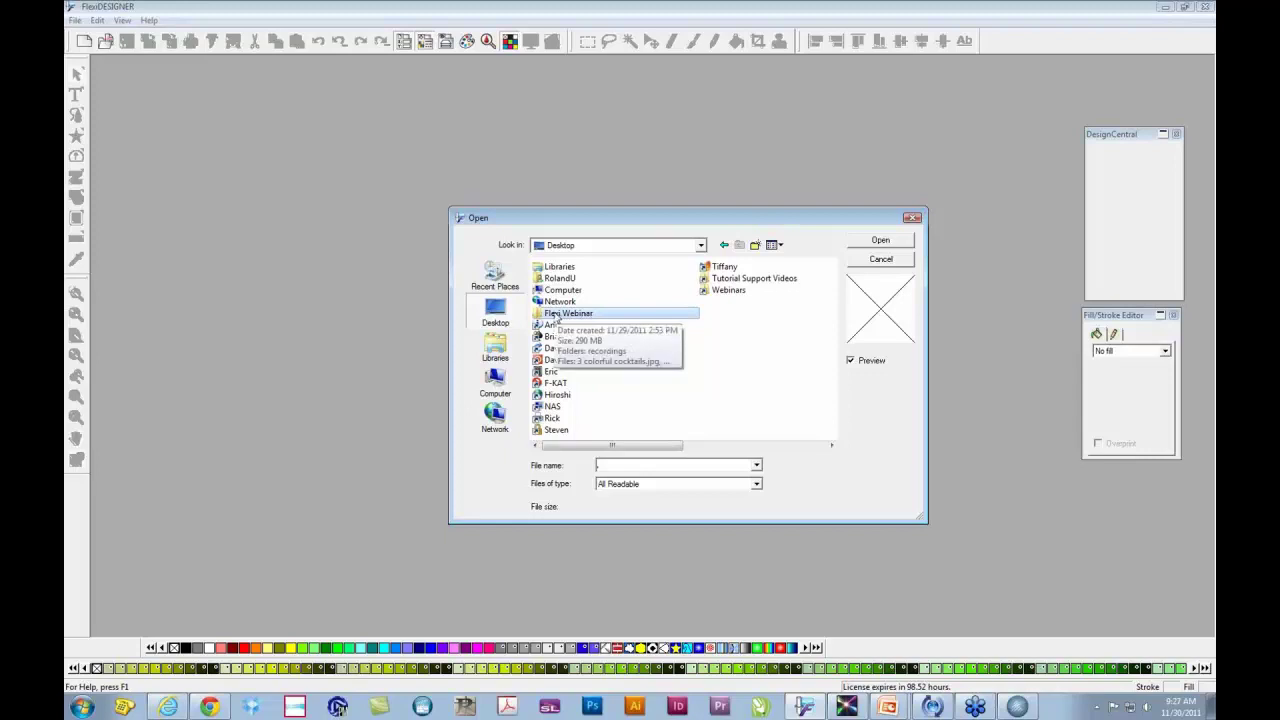
pyautogui.doubleClick(557, 316)
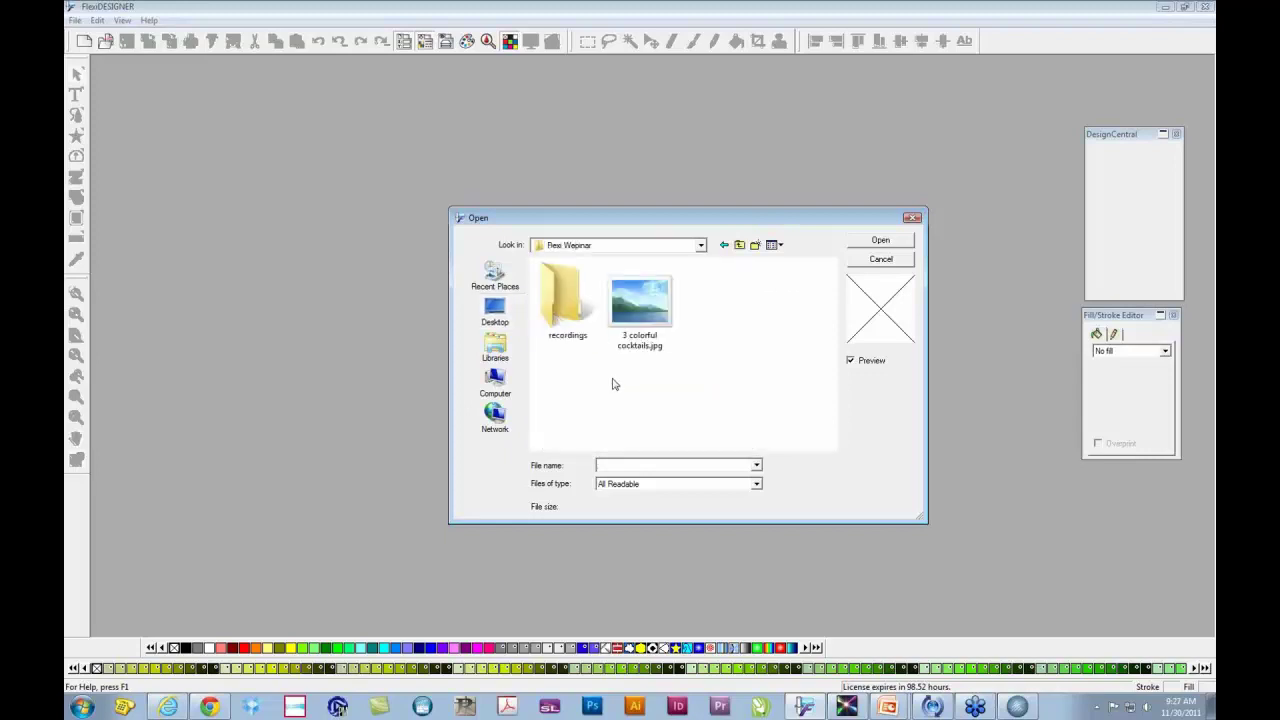
pyautogui.click(563, 308)
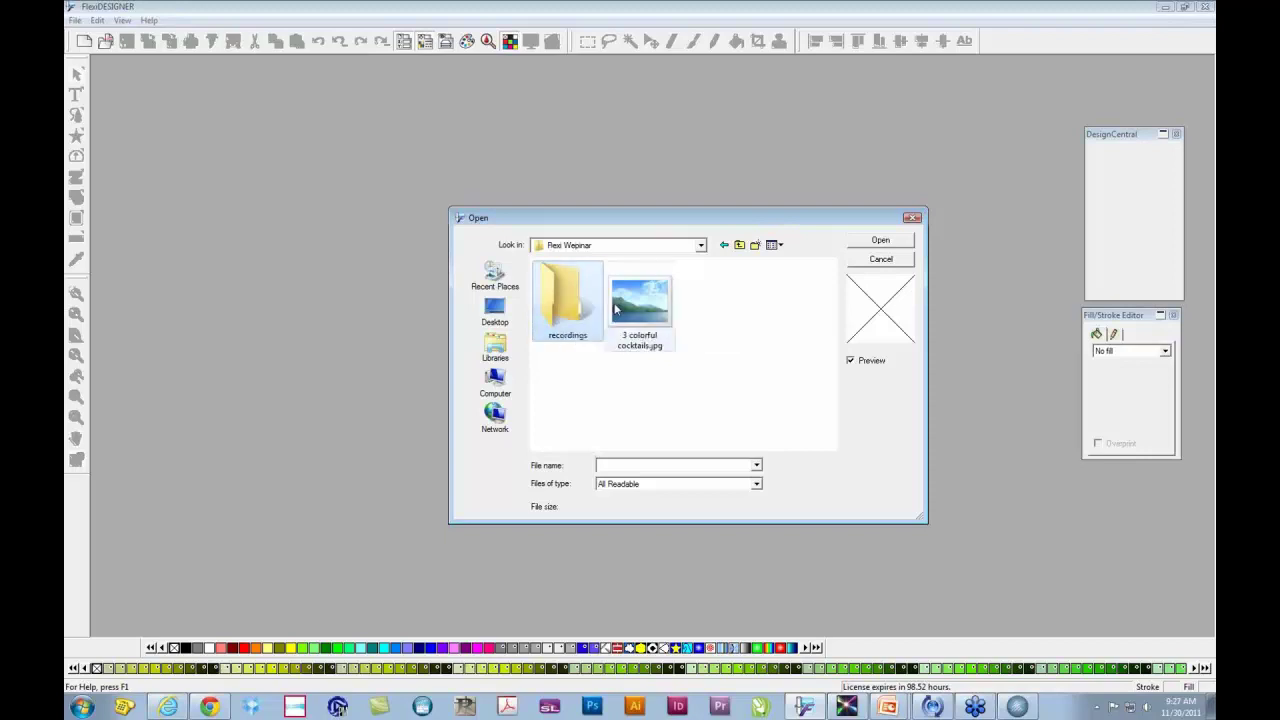
pyautogui.click(652, 316)
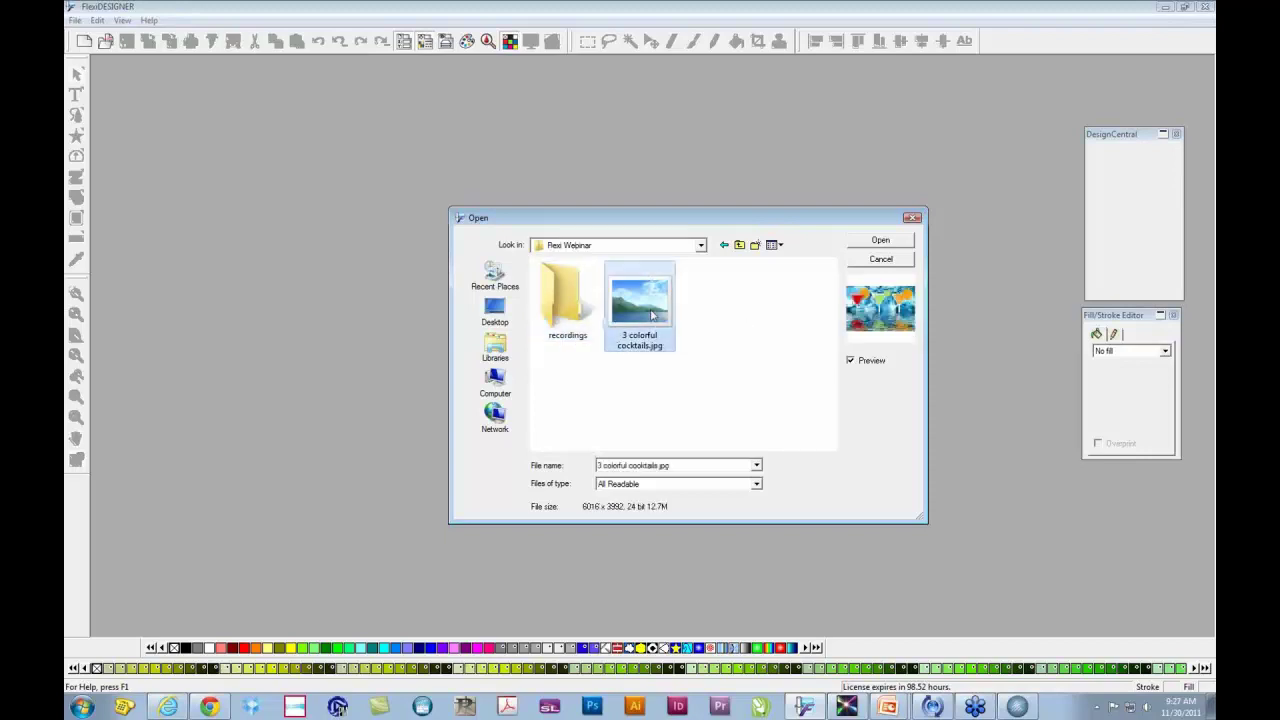
pyautogui.click(880, 241)
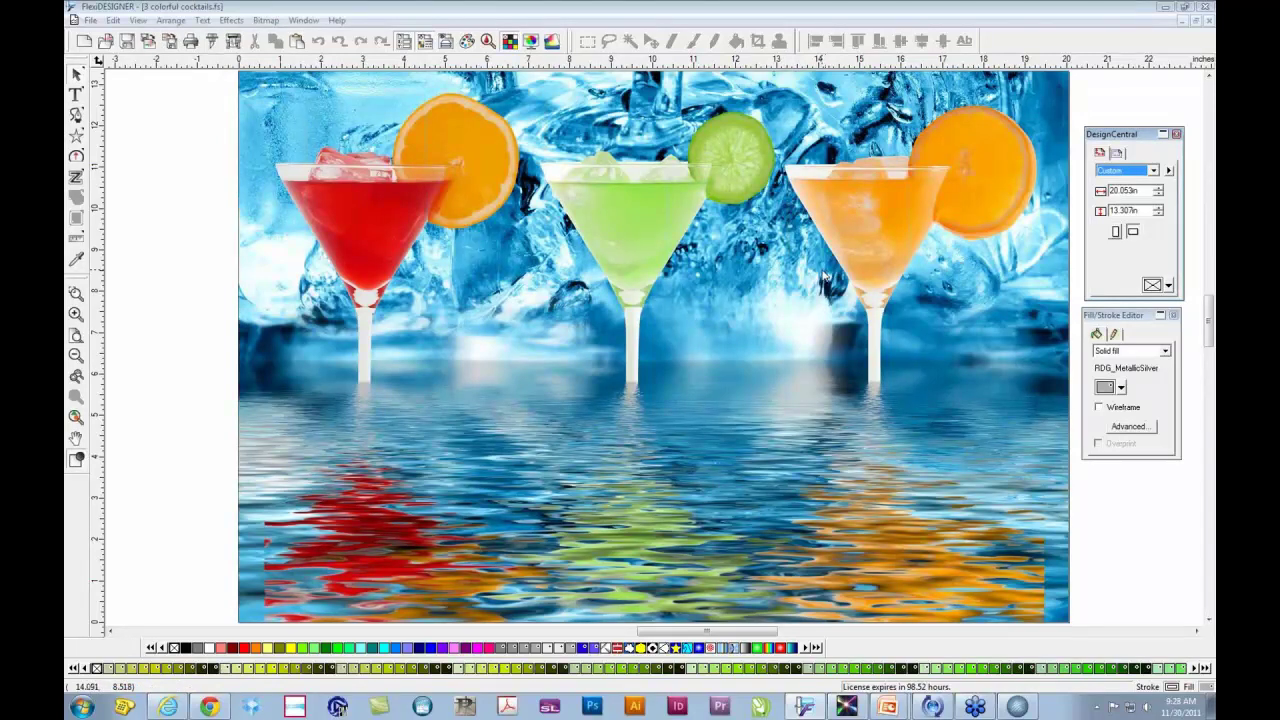
# Step: Start a variable underbase on the cocktails image and set its color to RDG_MetallicSilver
pyautogui.click(677, 231)
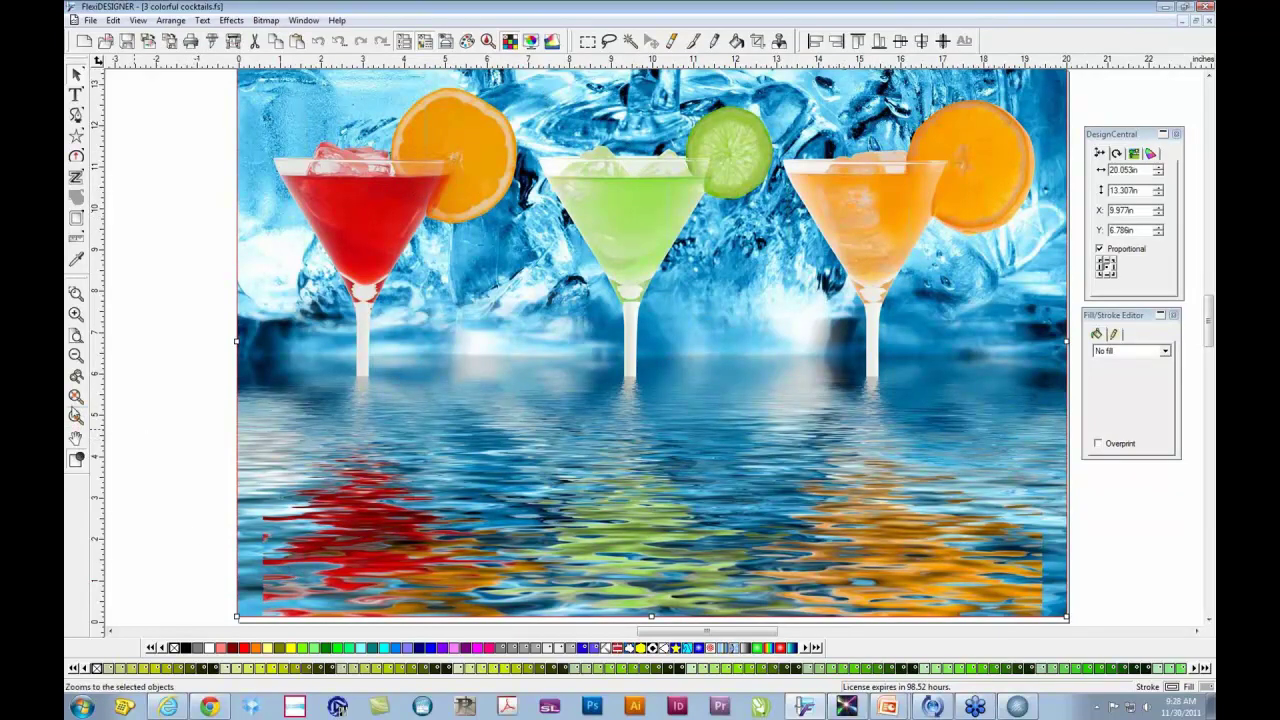
pyautogui.click(76, 417)
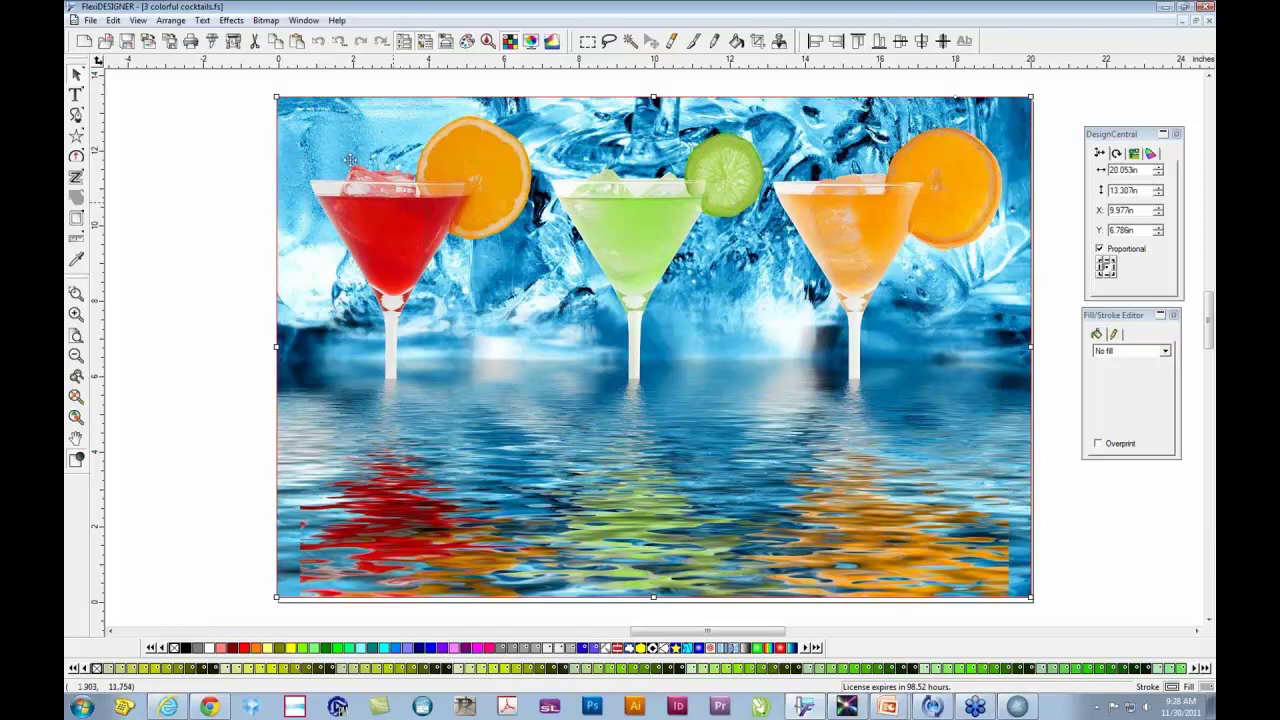
pyautogui.click(266, 21)
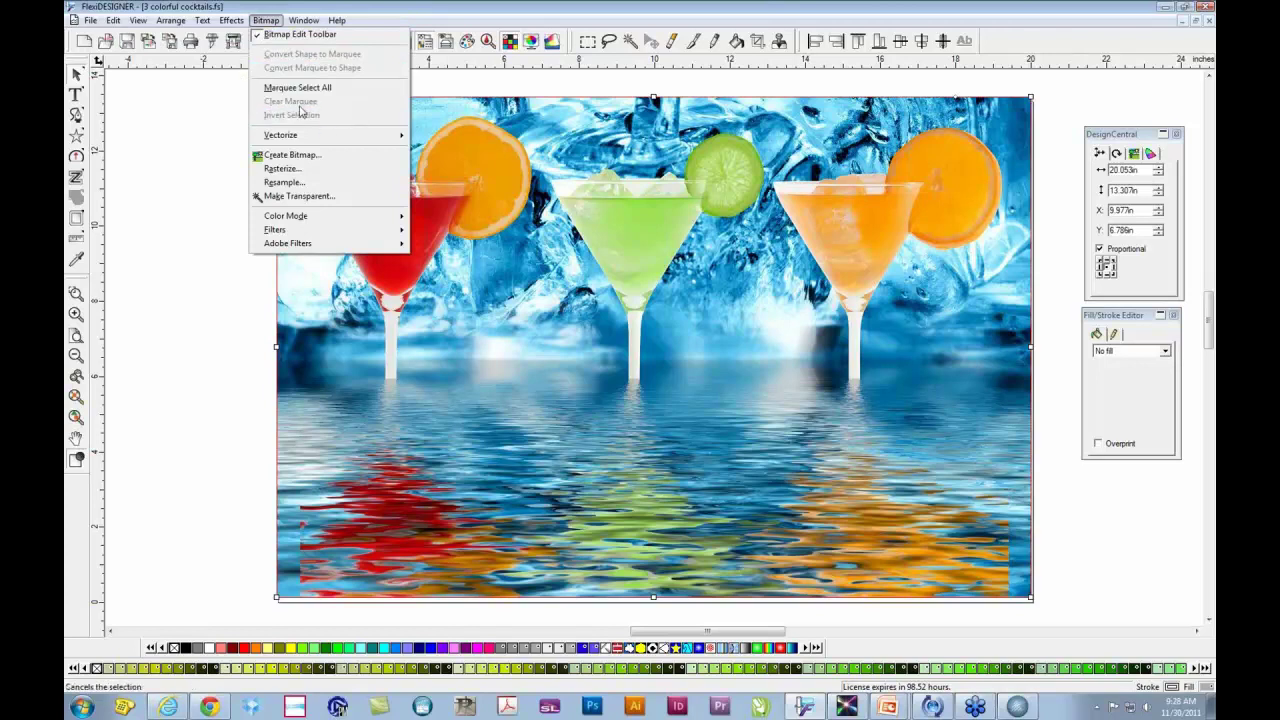
pyautogui.moveTo(242, 24)
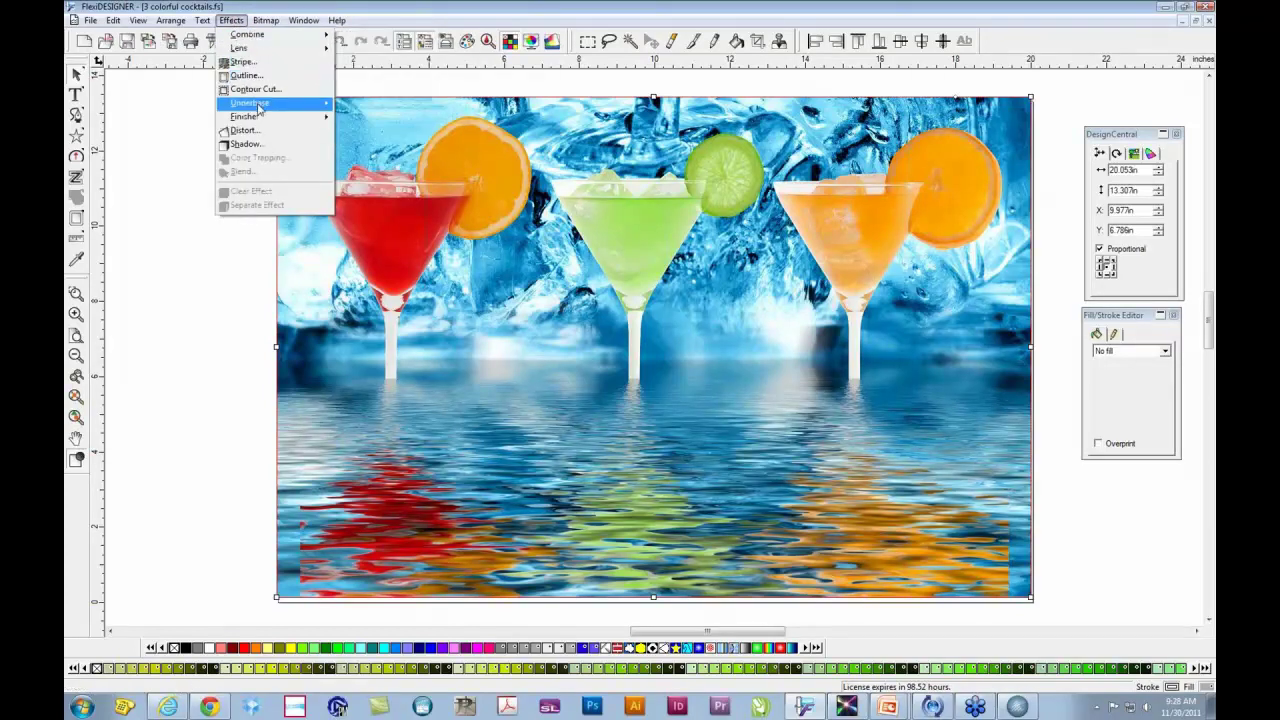
pyautogui.moveTo(258, 108)
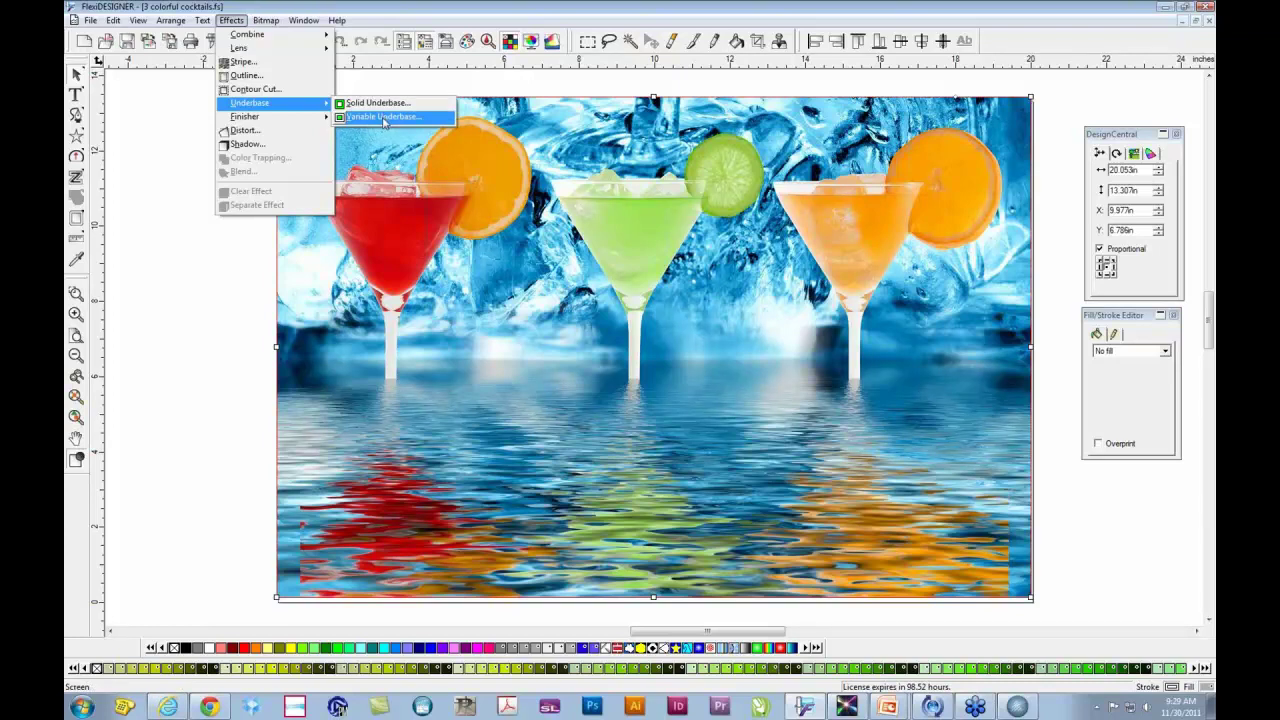
pyautogui.click(383, 118)
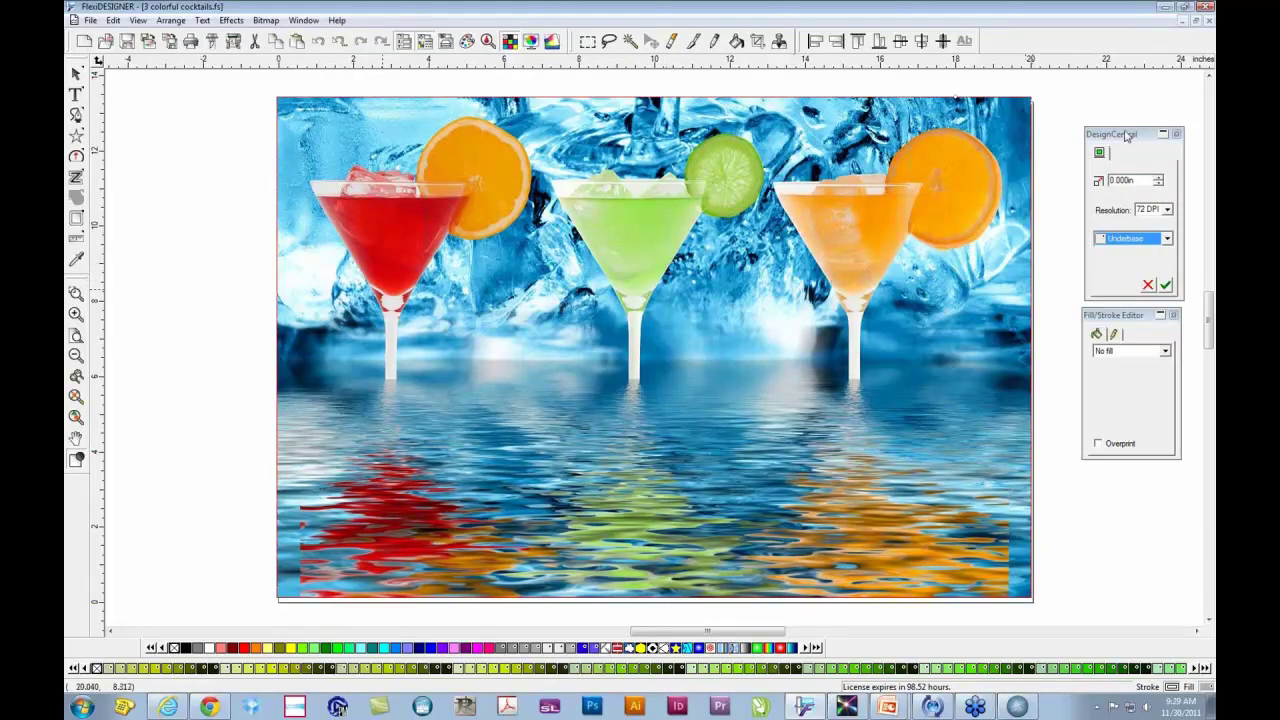
pyautogui.moveTo(1126, 135); pyautogui.dragTo(1075, 105)
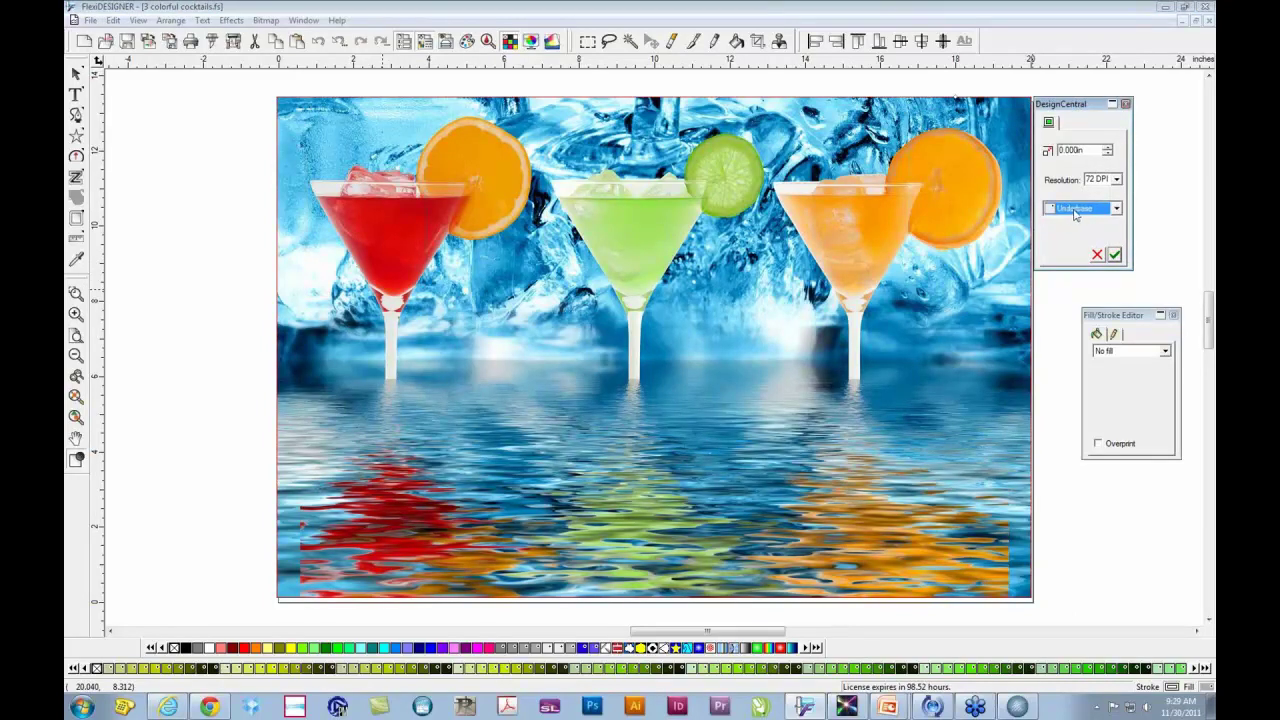
pyautogui.click(1117, 209)
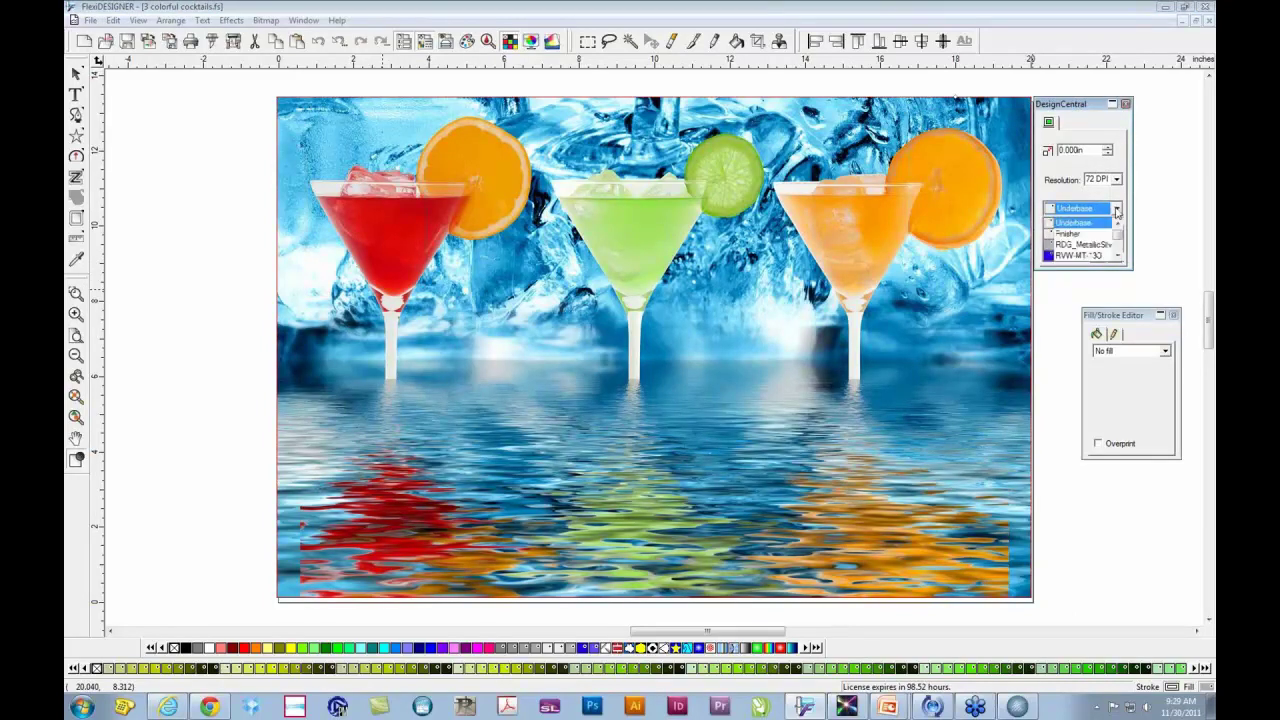
pyautogui.click(1065, 245)
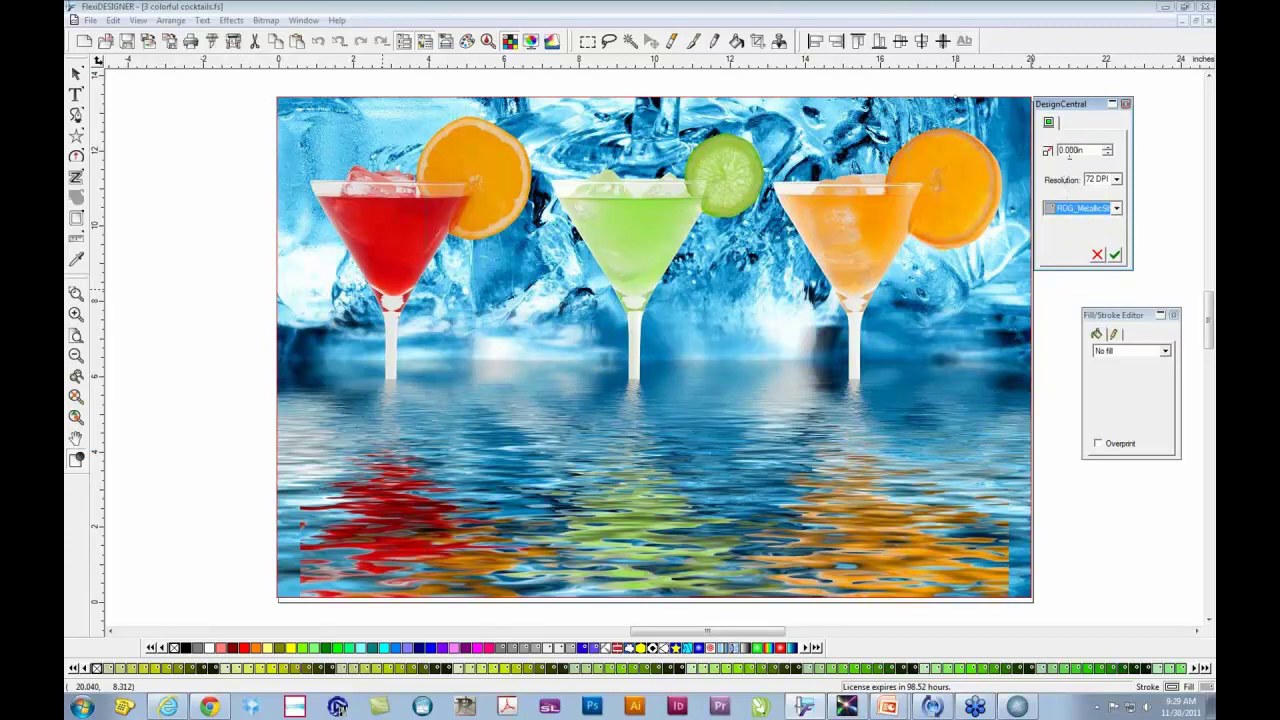
# Step: Set the variable underbase's resolution to 200 DPI and apply it to the cocktails image
pyautogui.click(1116, 179)
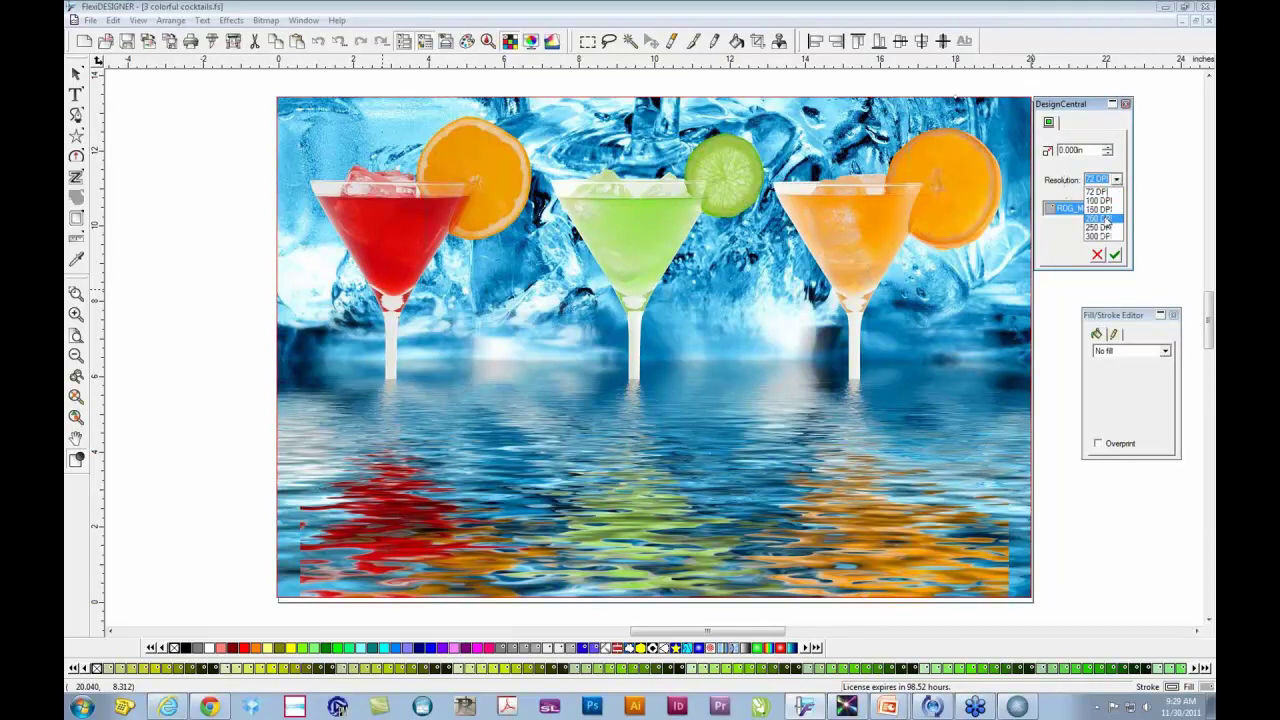
pyautogui.click(1059, 236)
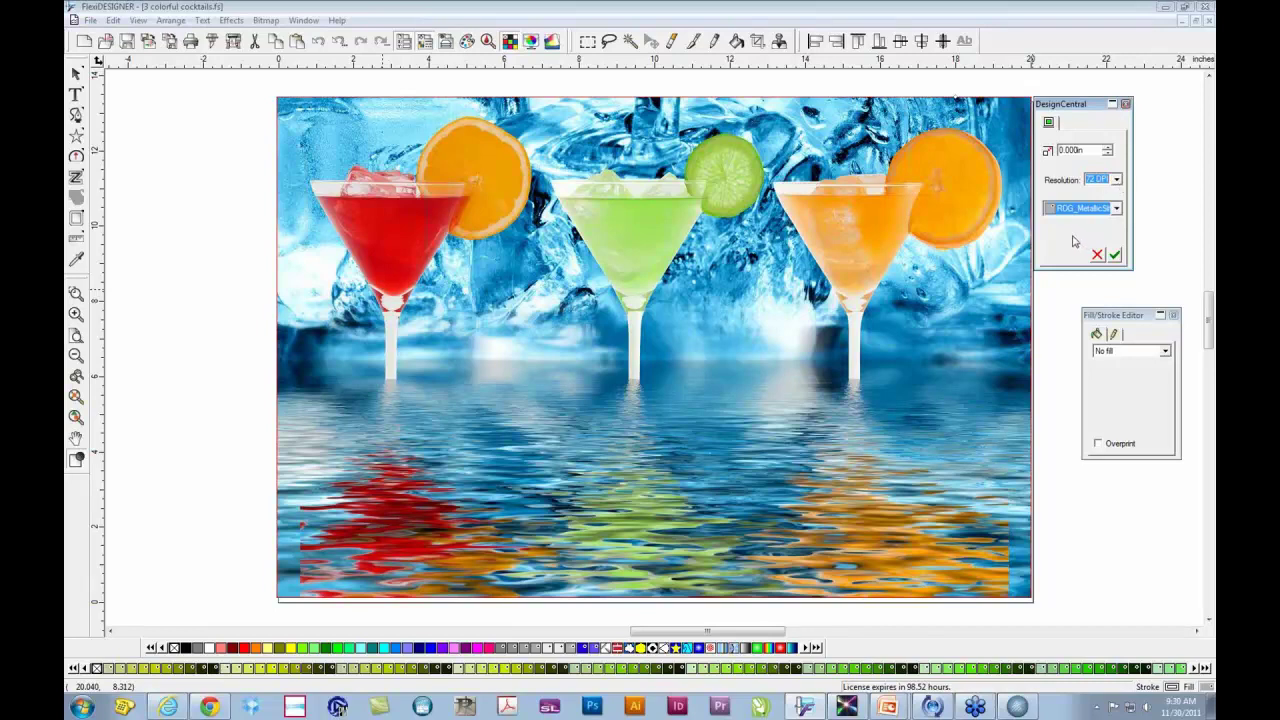
pyautogui.click(1116, 180)
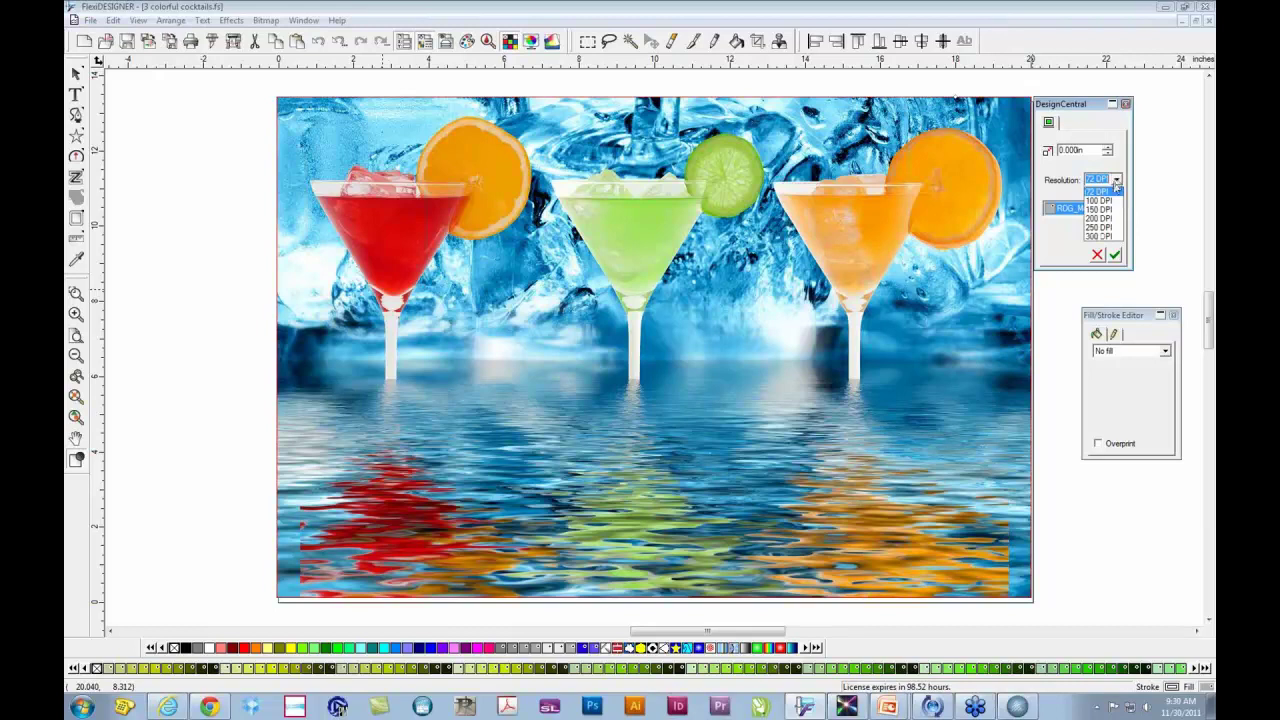
pyautogui.click(1108, 218)
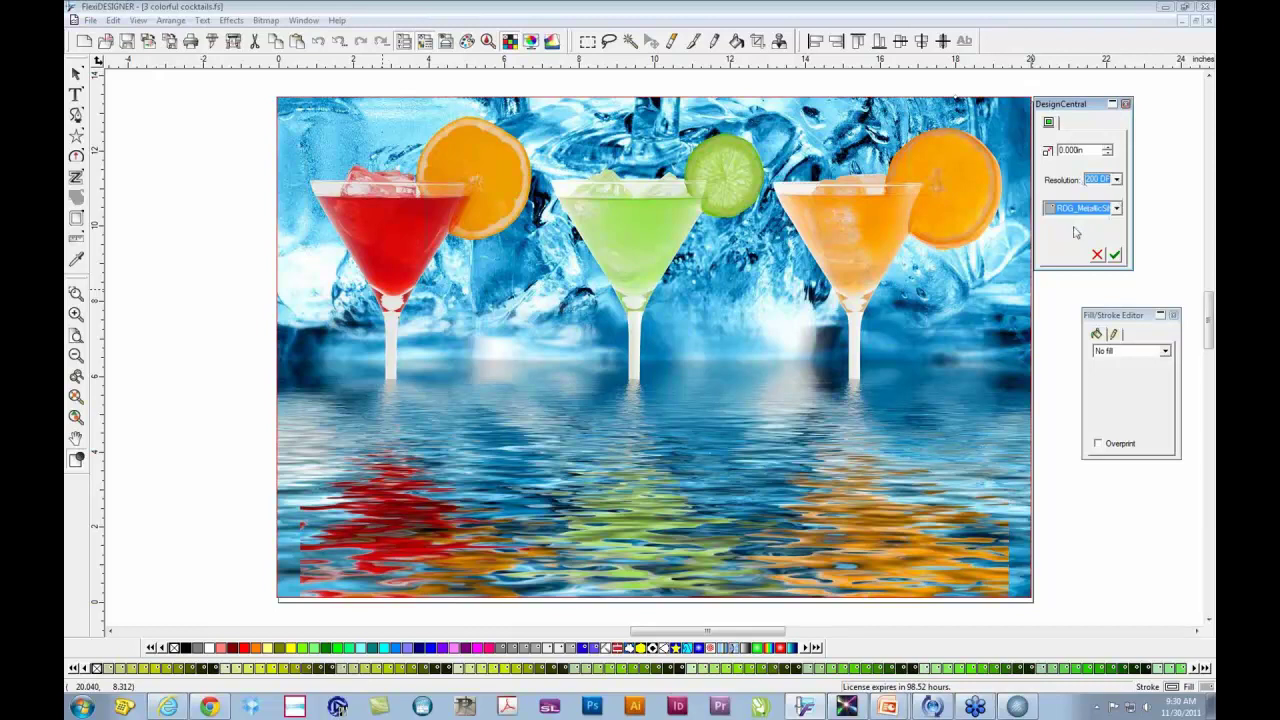
pyautogui.click(1116, 256)
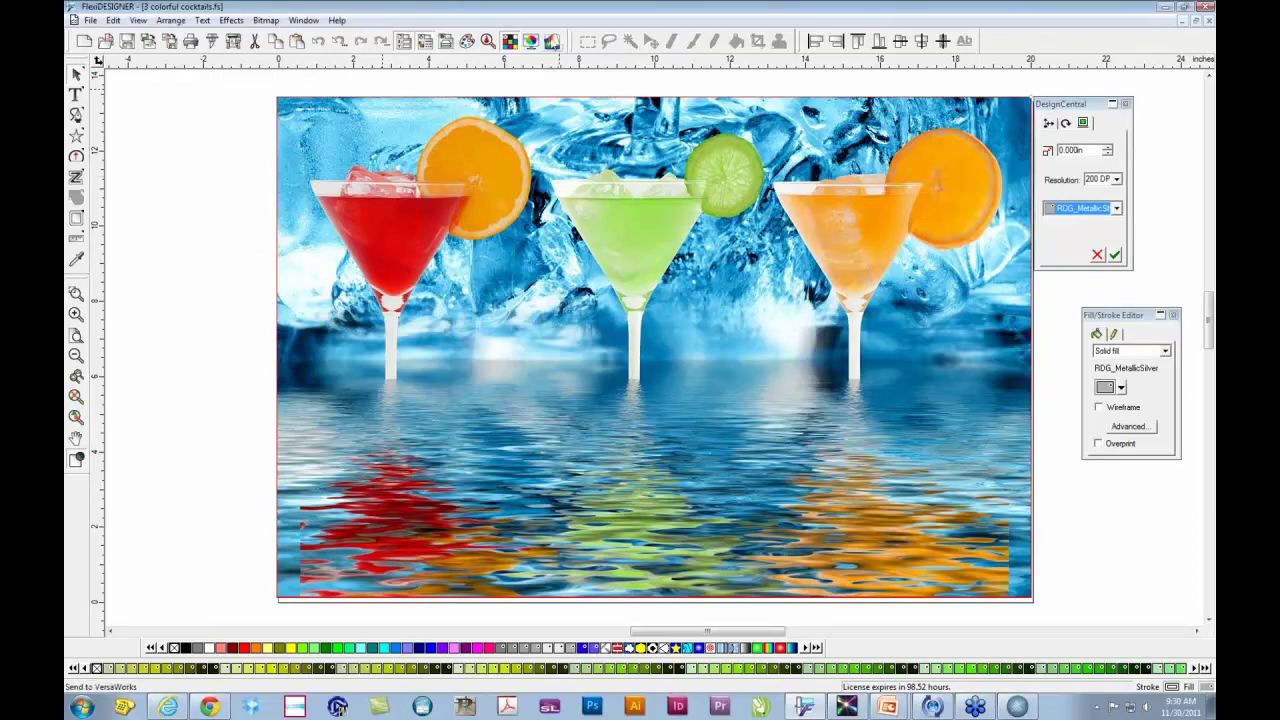
# Step: Send the cocktails design to Queue A of the VS-420, switch to VersaWorks, and check the job's special items
pyautogui.click(552, 45)
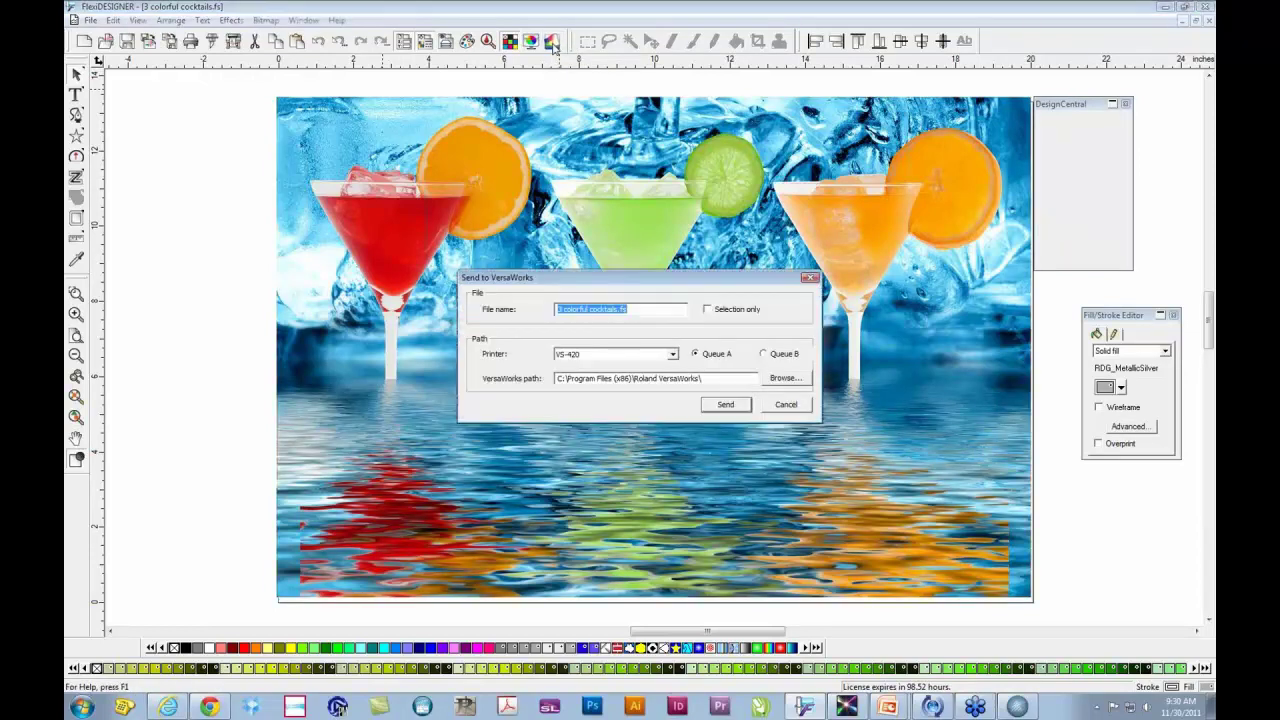
pyautogui.click(726, 405)
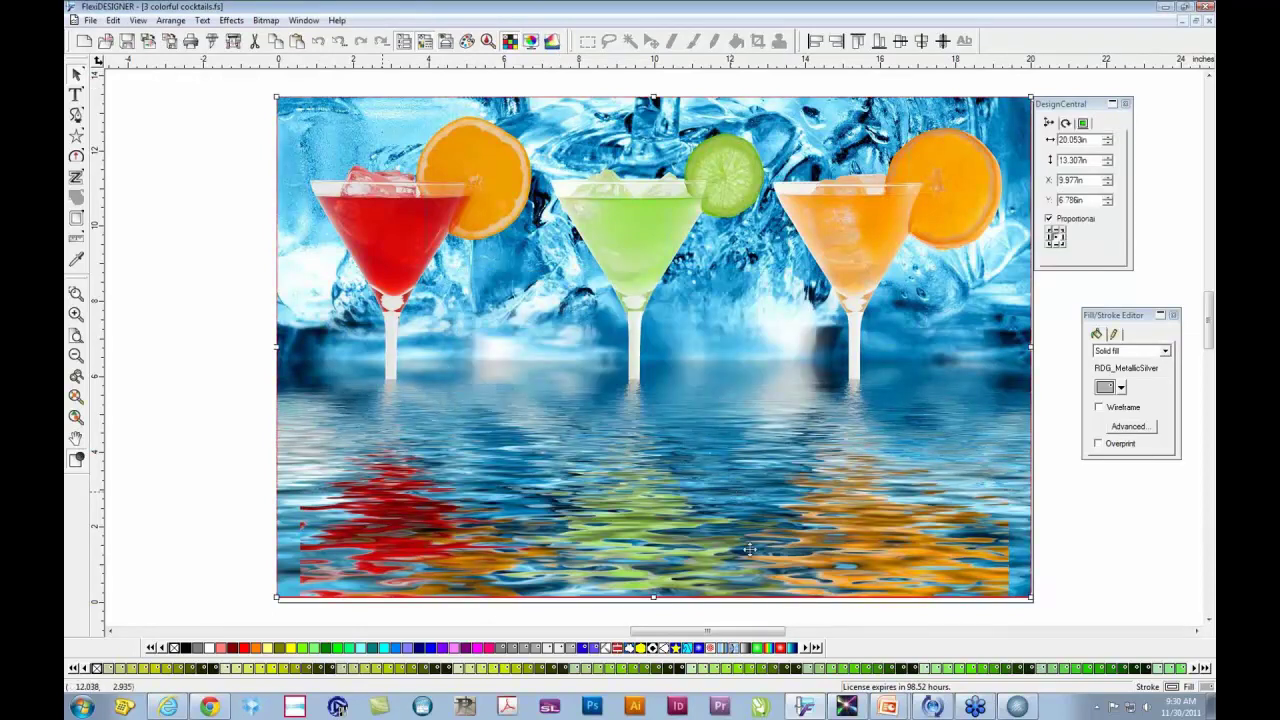
pyautogui.click(848, 708)
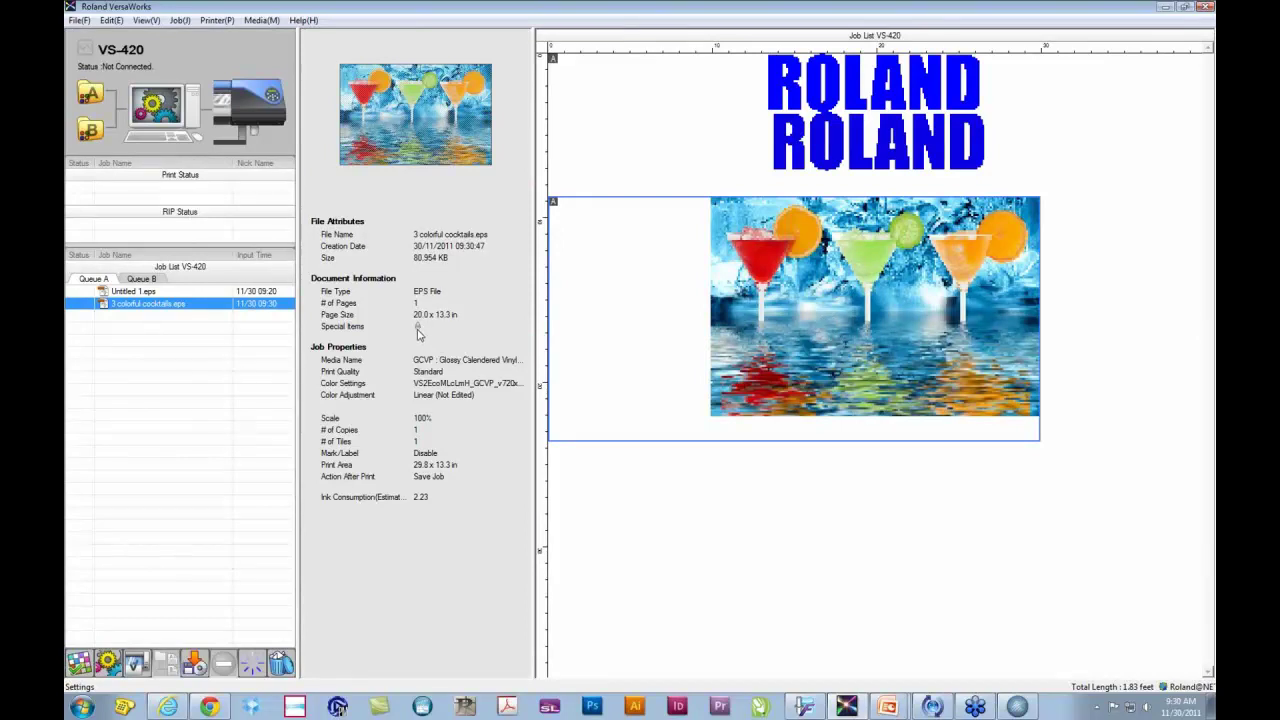
pyautogui.moveTo(418, 334)
# Step: In the job settings of 3 colorful cocktails.eps, set the media type to GCVP [MT] : Glossy Calendered Vinyl (ESM)
pyautogui.click(80, 662)
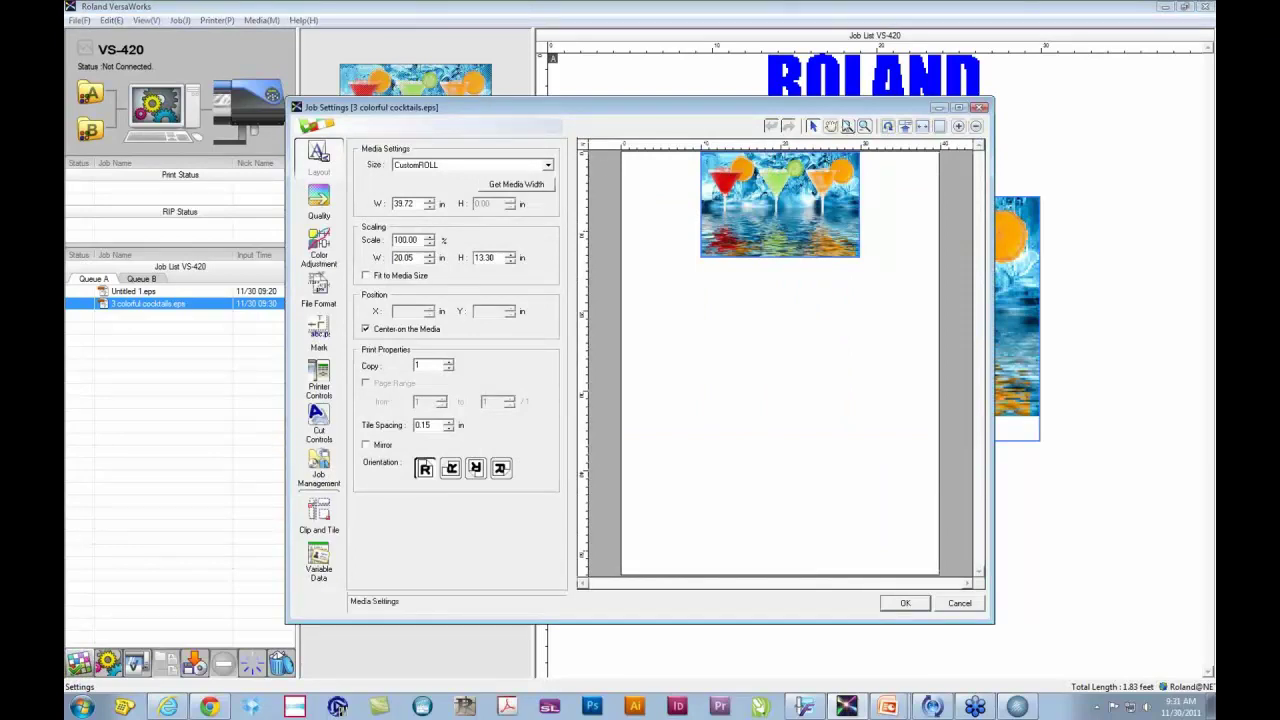
pyautogui.click(957, 108)
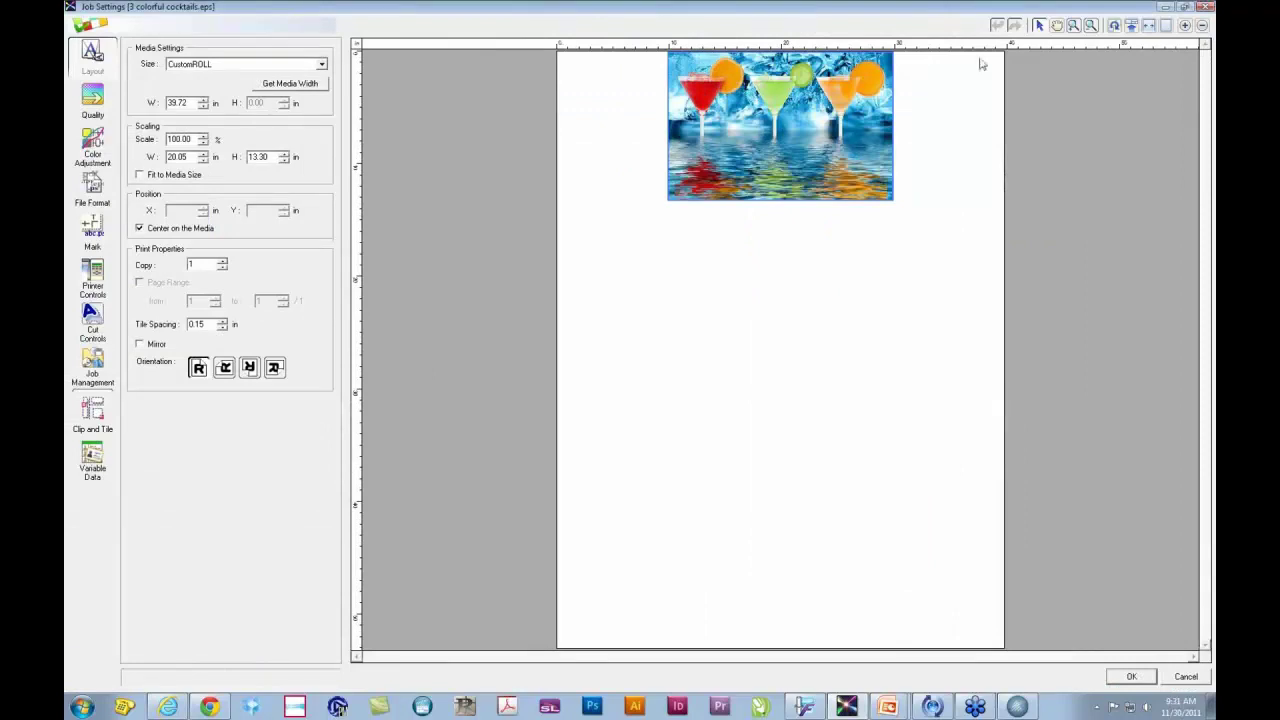
pyautogui.click(1073, 26)
pyautogui.moveTo(660, 220); pyautogui.dragTo(909, 44)
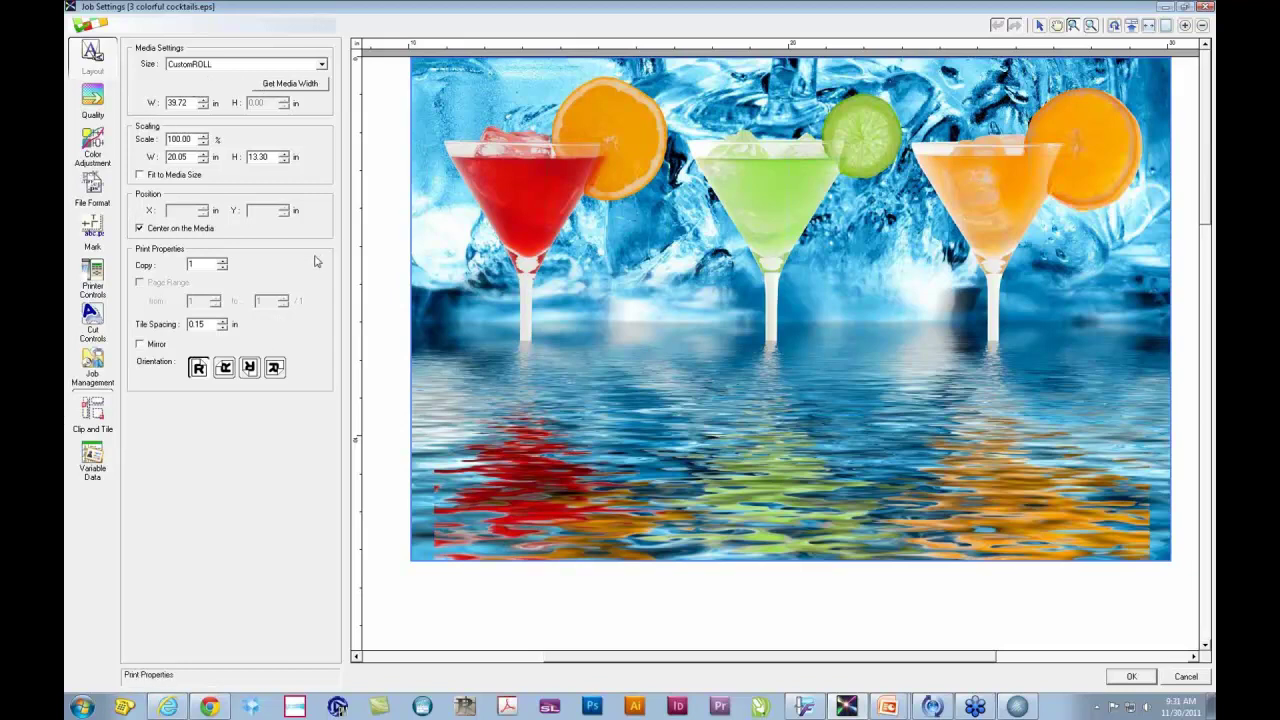
pyautogui.click(93, 100)
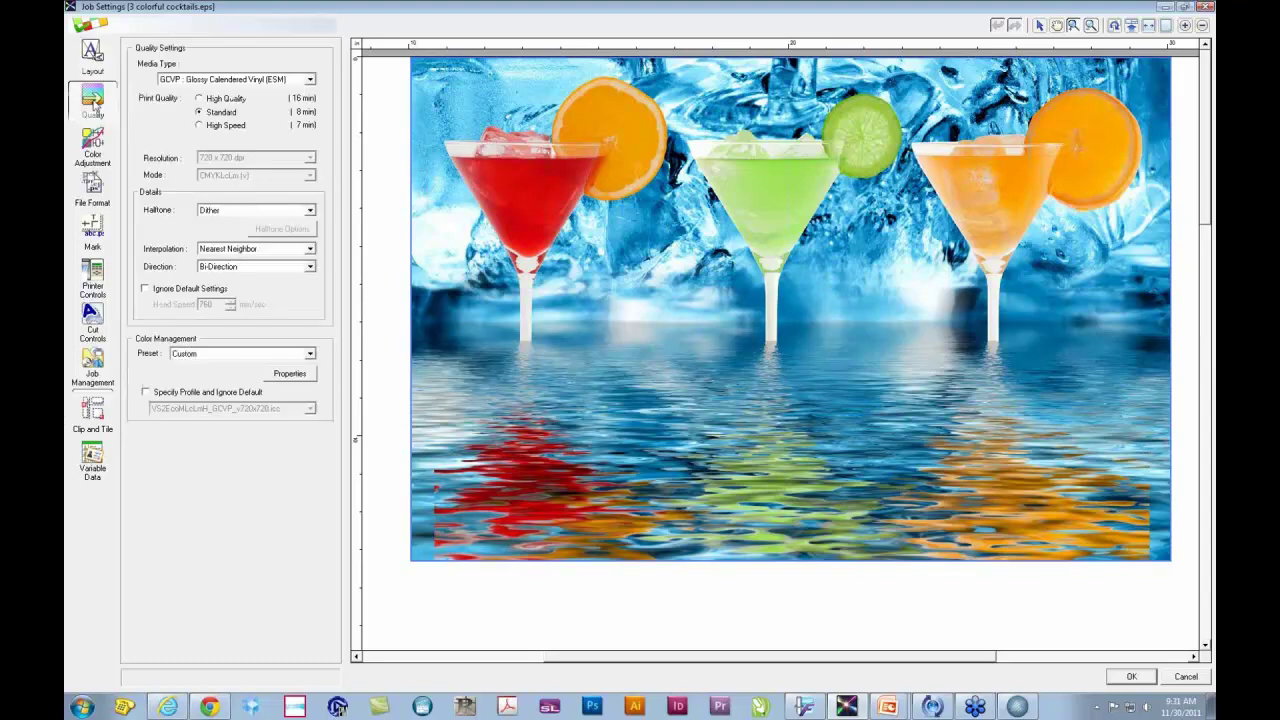
pyautogui.click(234, 80)
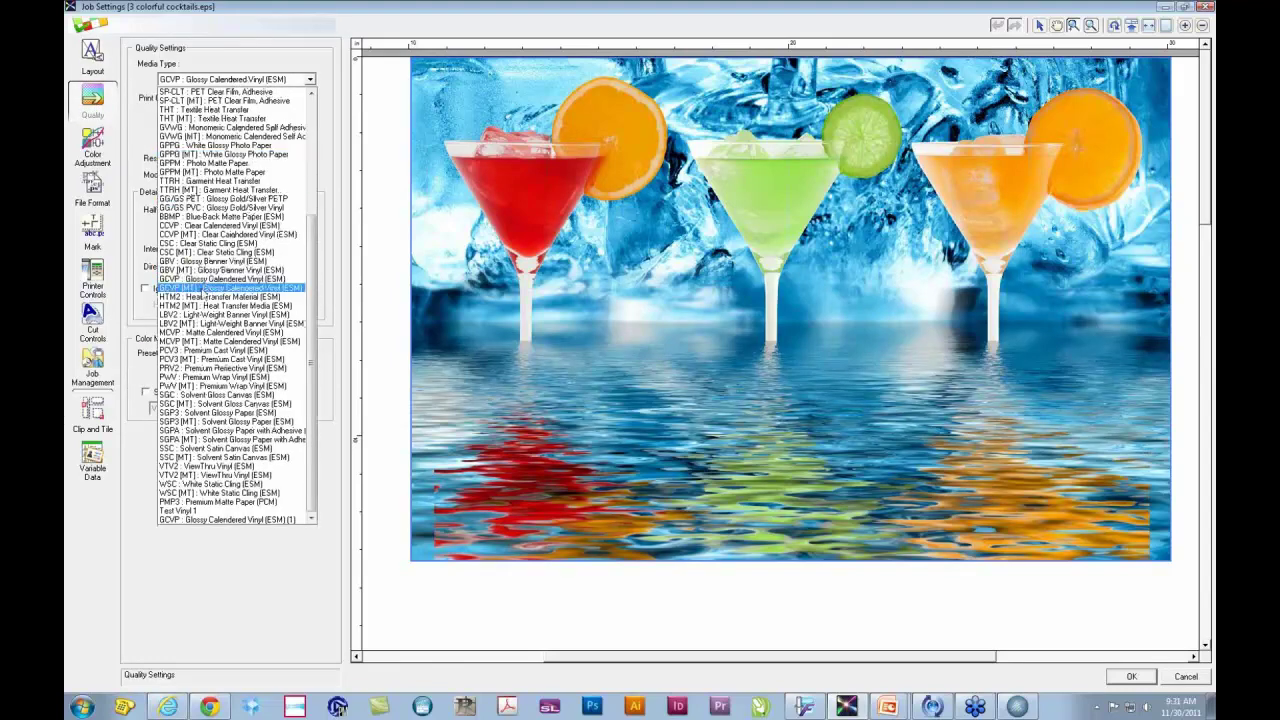
pyautogui.click(205, 289)
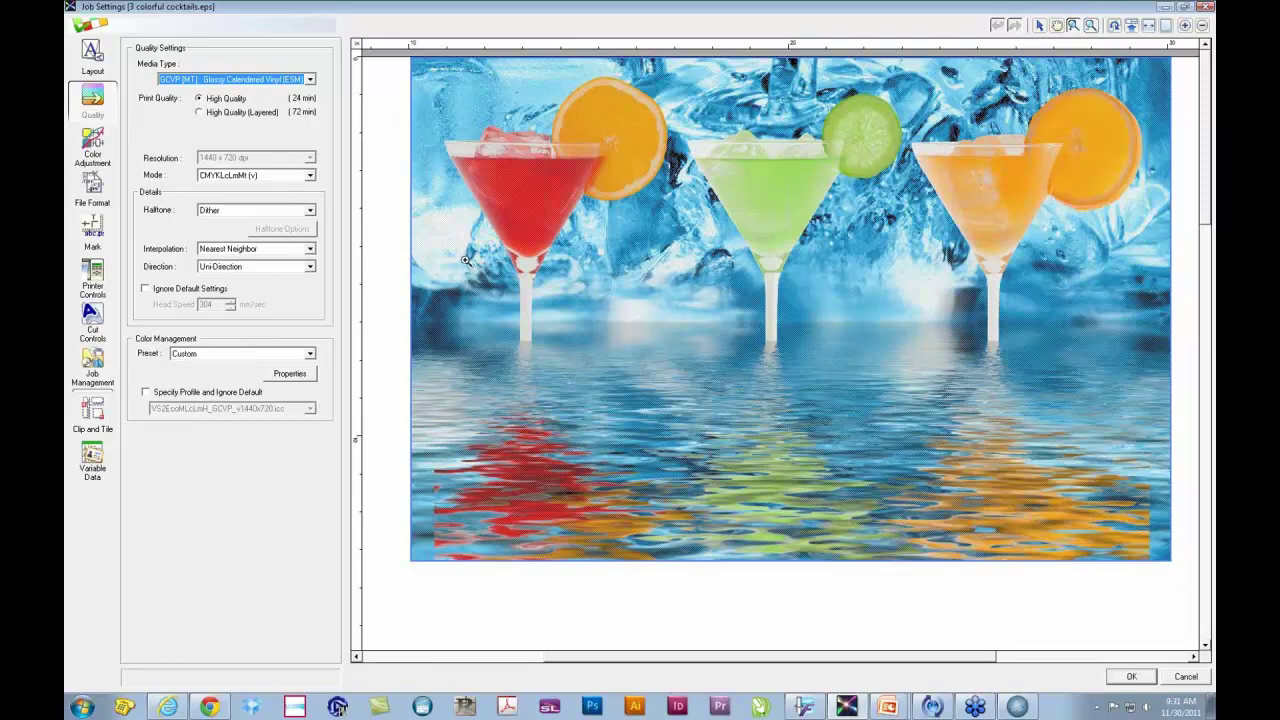
# Step: Preview the job in MetallicSilver (v) mode, switch back to CMYKLcLmMt (v), and close the job settings without saving
pyautogui.click(310, 176)
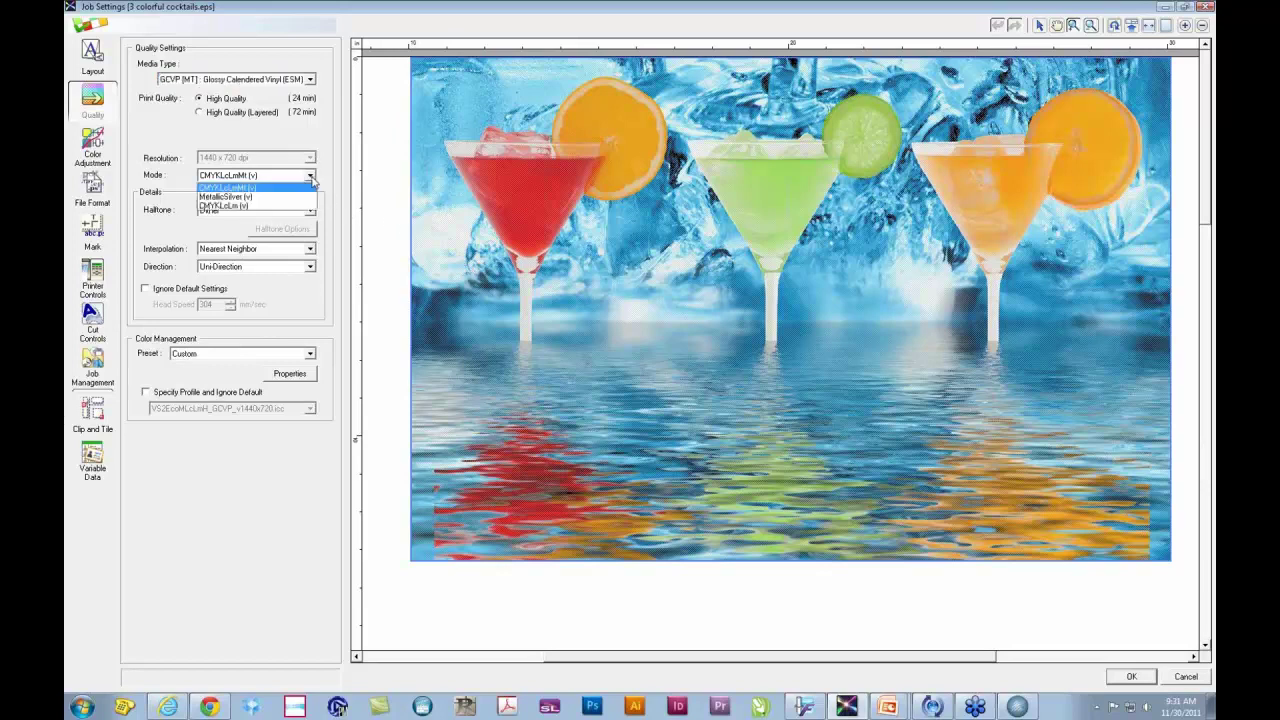
pyautogui.click(246, 198)
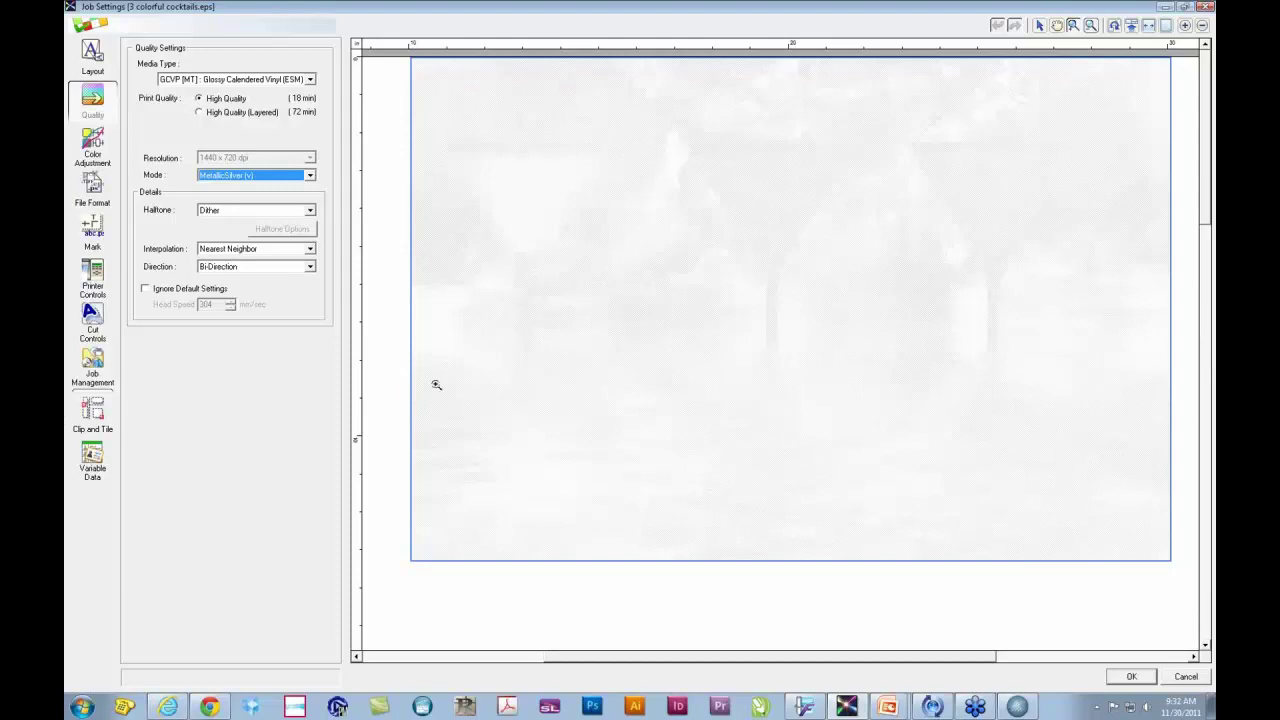
pyautogui.click(290, 178)
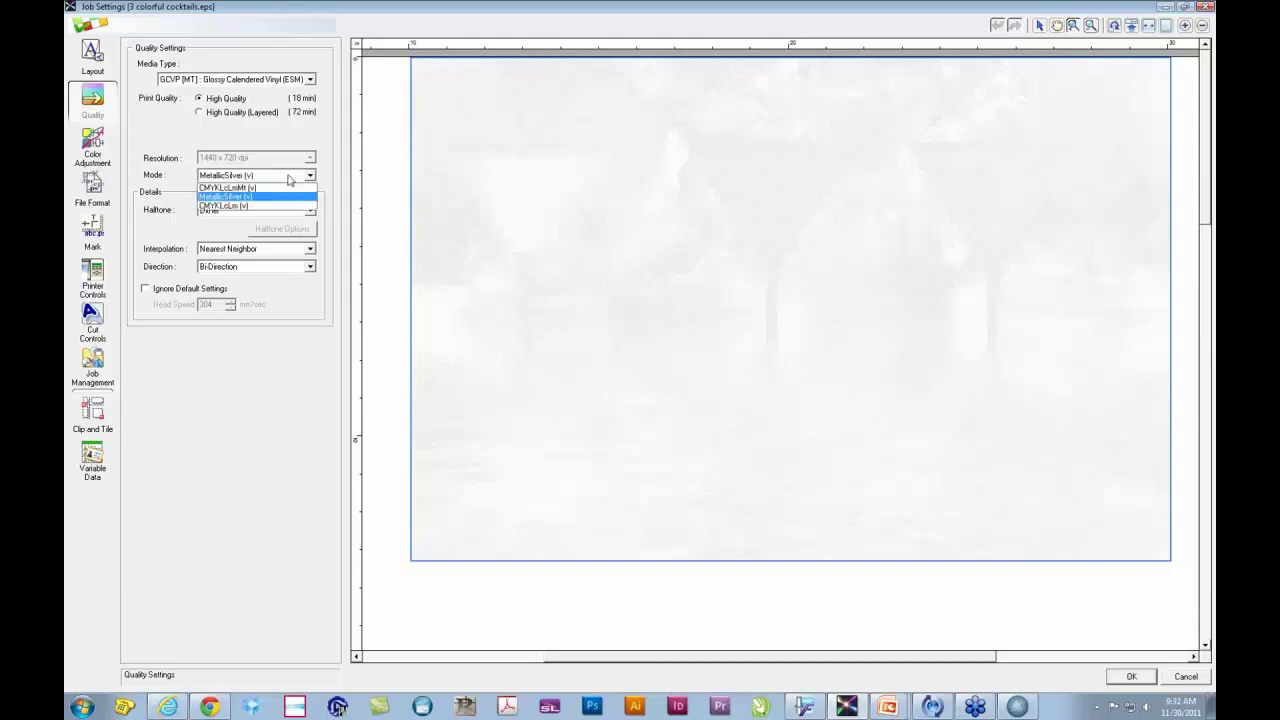
pyautogui.click(277, 188)
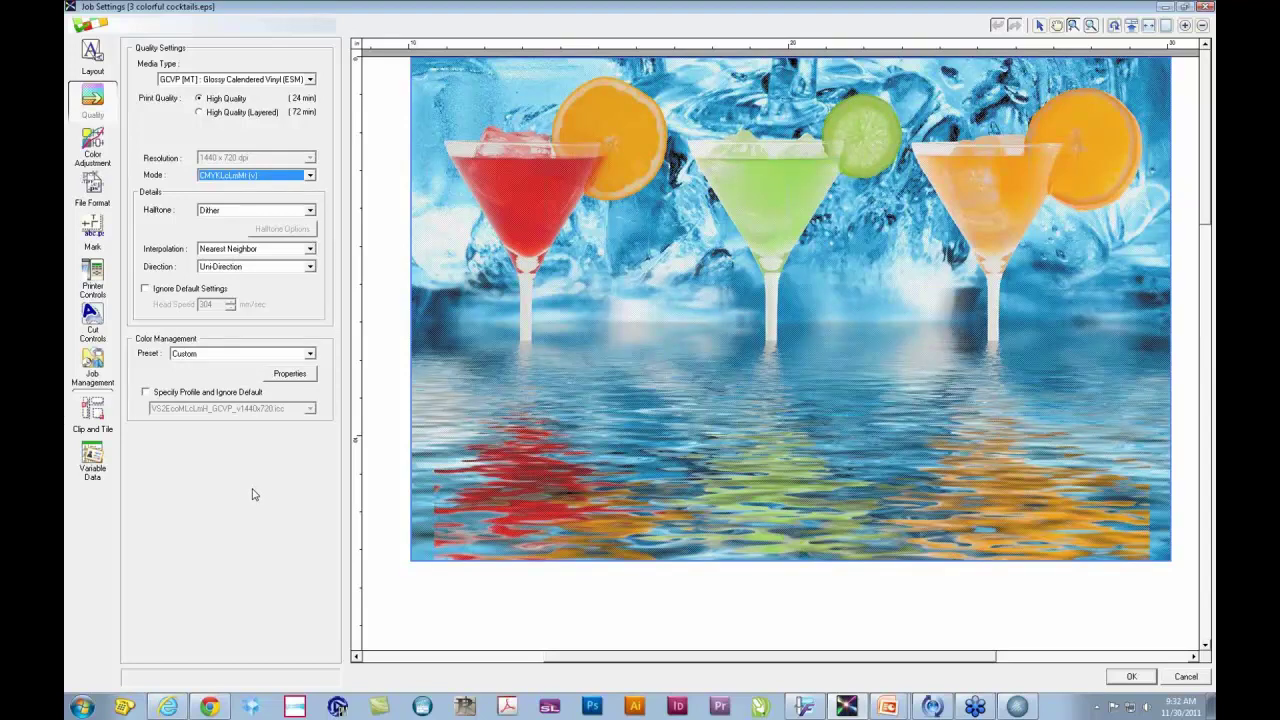
pyautogui.click(1185, 677)
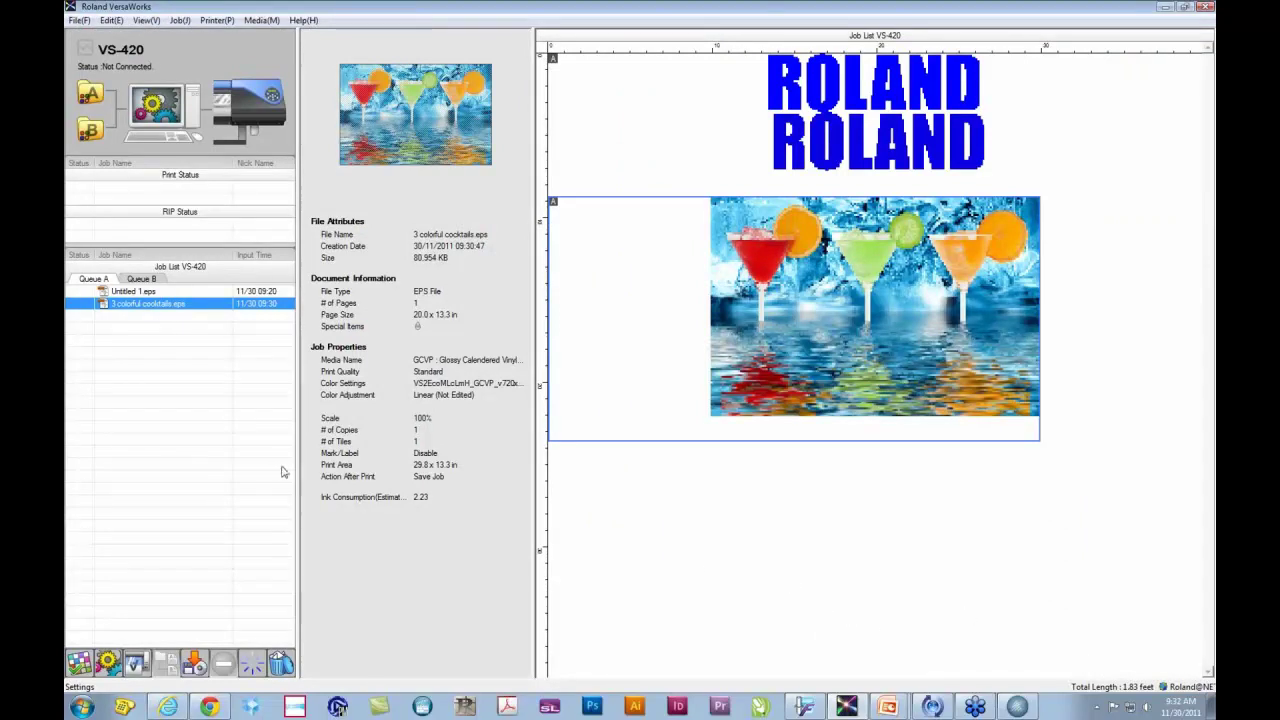
# Step: Leave VersaWorks and bring up the presentation on using FlexiSIGN 10 with Roland metallic printers in PowerPoint
pyautogui.click(805, 707)
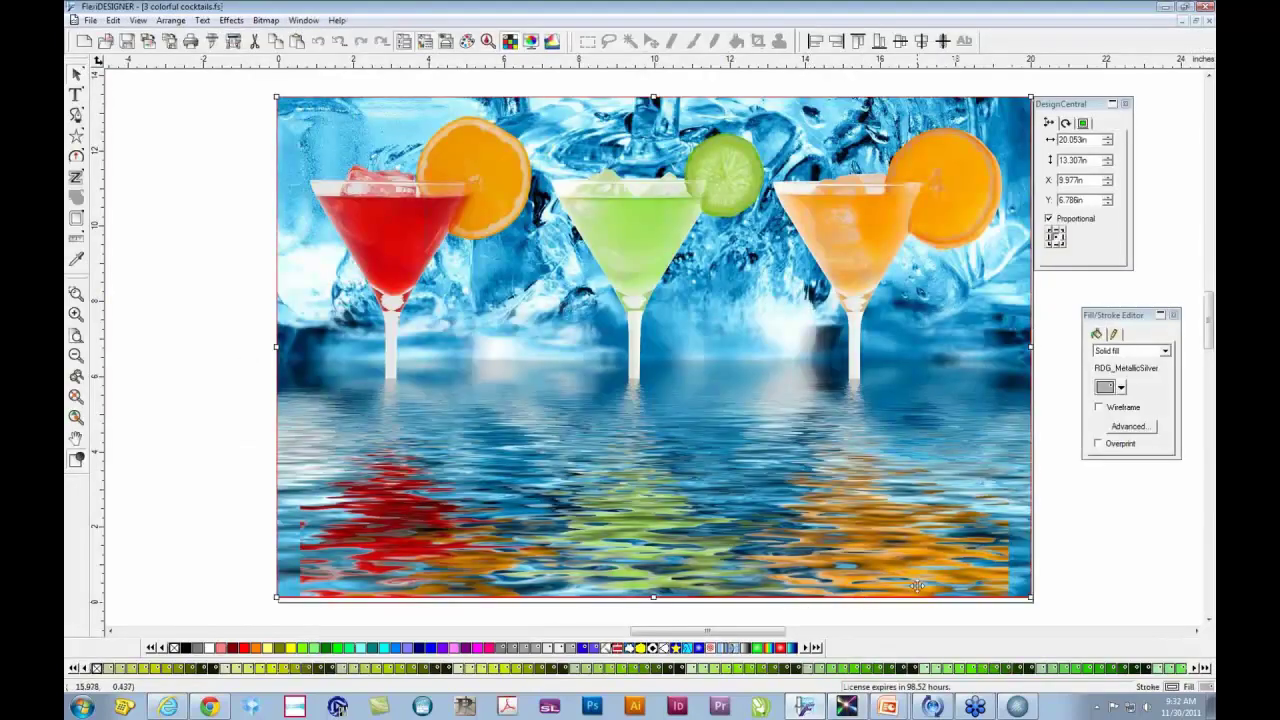
pyautogui.click(890, 708)
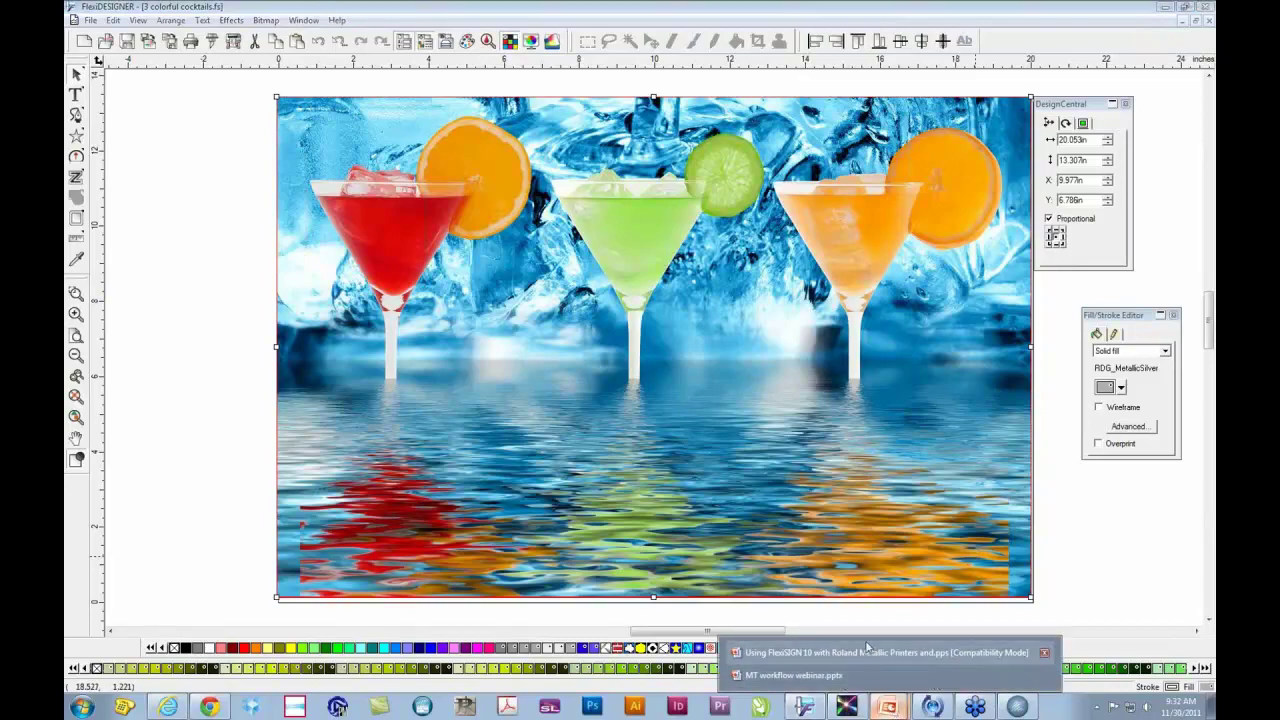
pyautogui.click(869, 661)
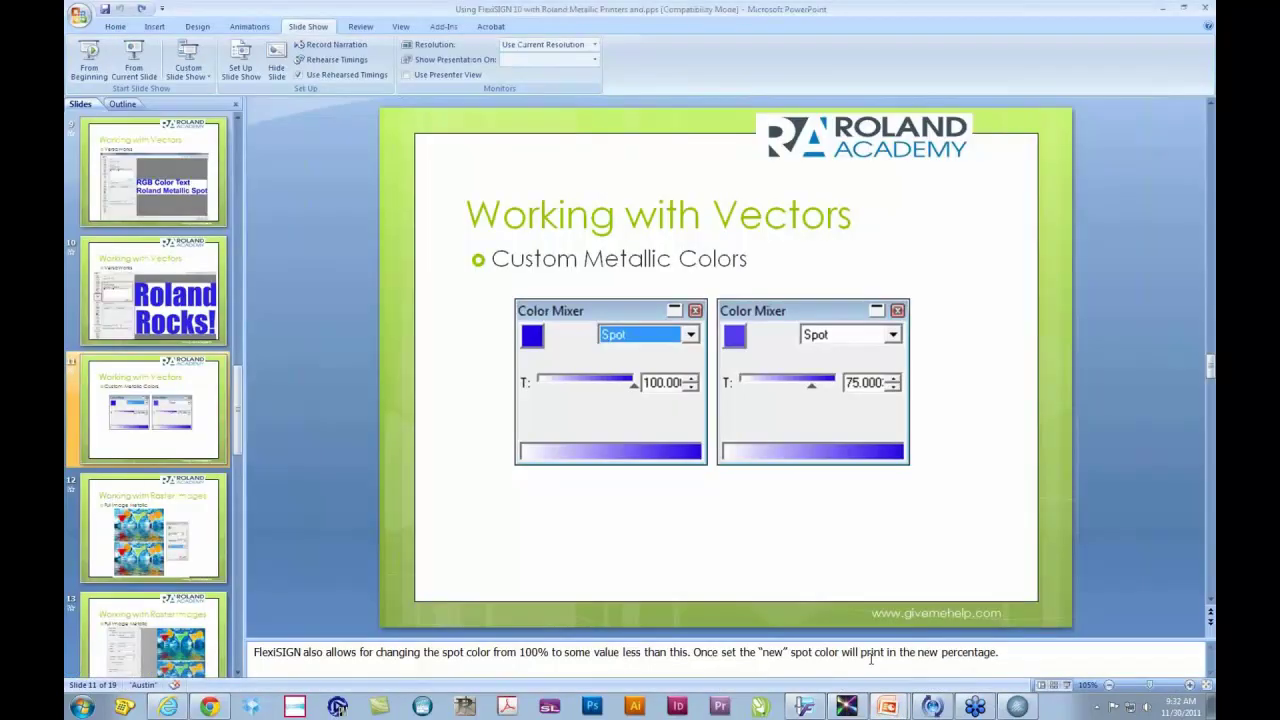
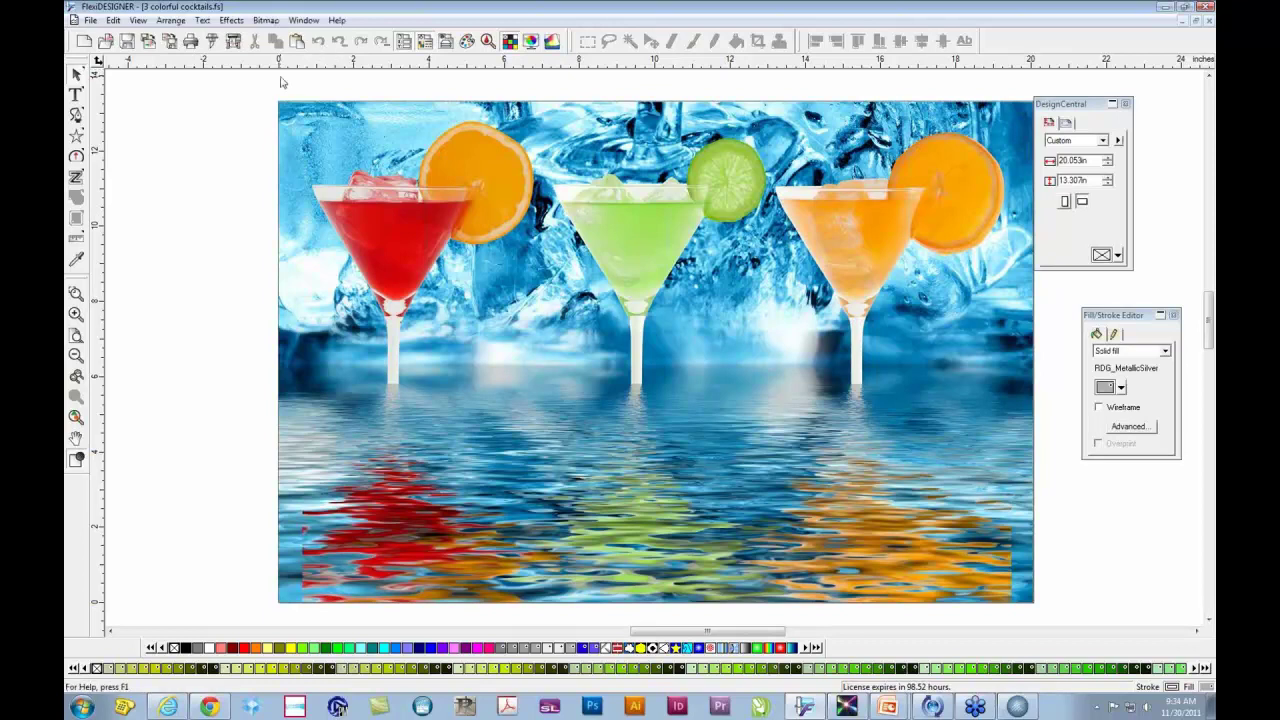
# Step: Select the cocktails image in FlexiDESIGNER, look up Bitmap Edit in the list of available toolbars, and deselect the image
pyautogui.click(383, 200)
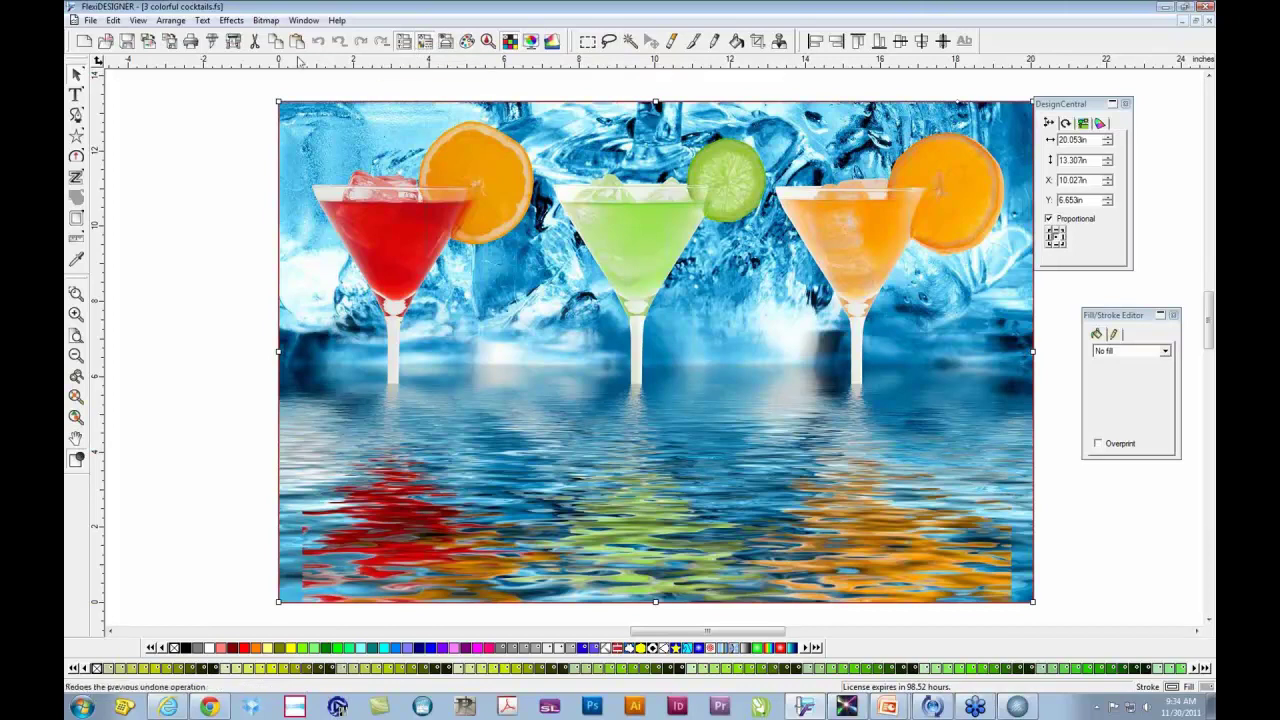
pyautogui.rightClick(445, 45)
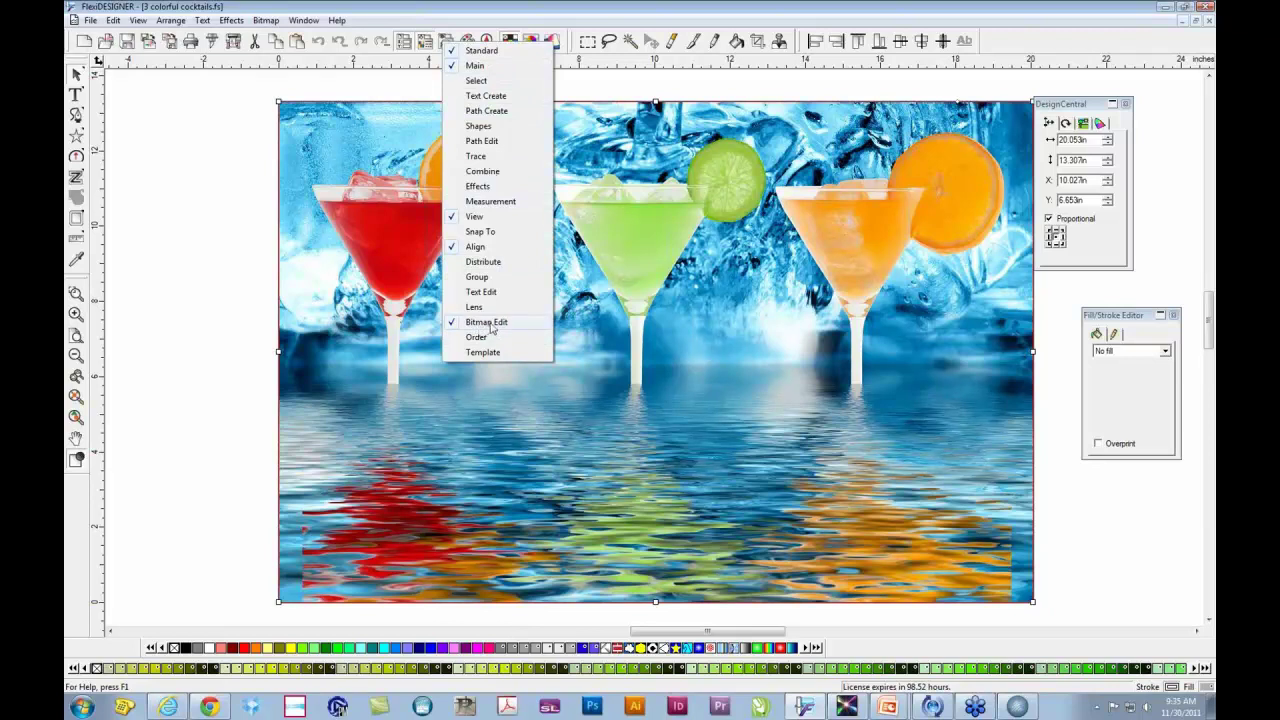
pyautogui.click(220, 158)
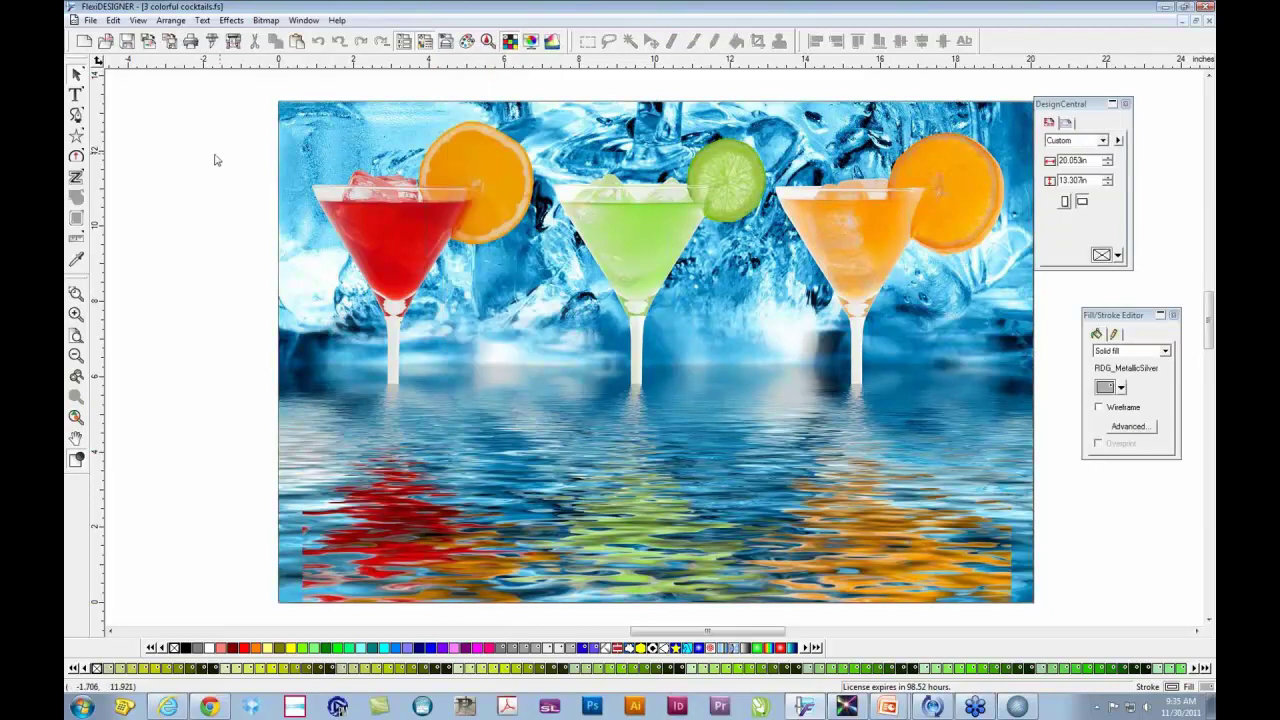
# Step: Select the green drink and lime slice in the cocktails image with the Magic Wand
pyautogui.click(671, 246)
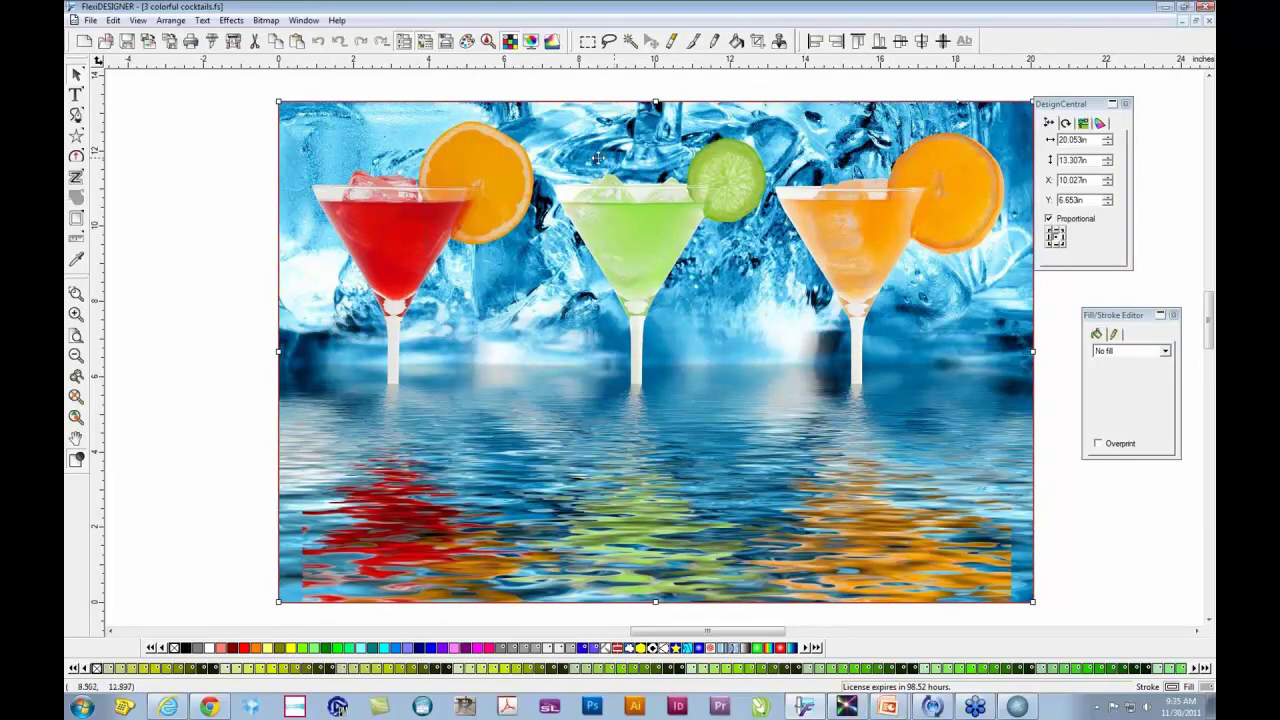
pyautogui.click(631, 44)
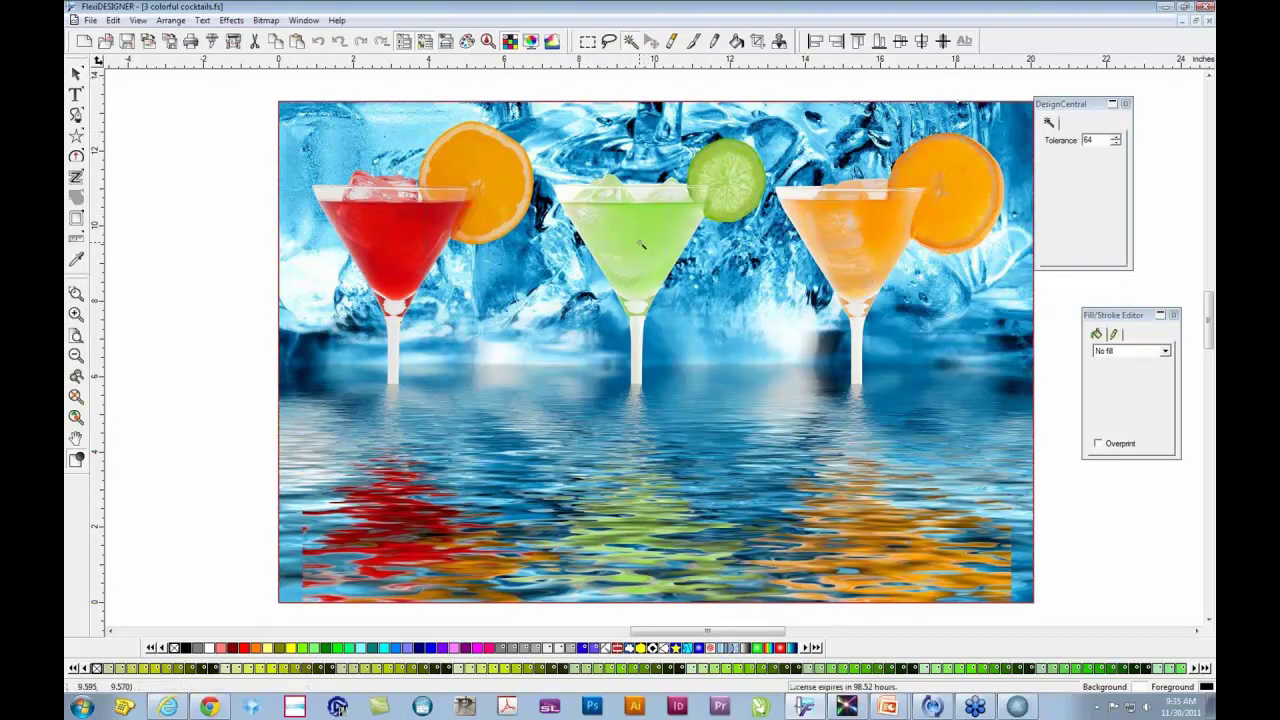
pyautogui.click(642, 244)
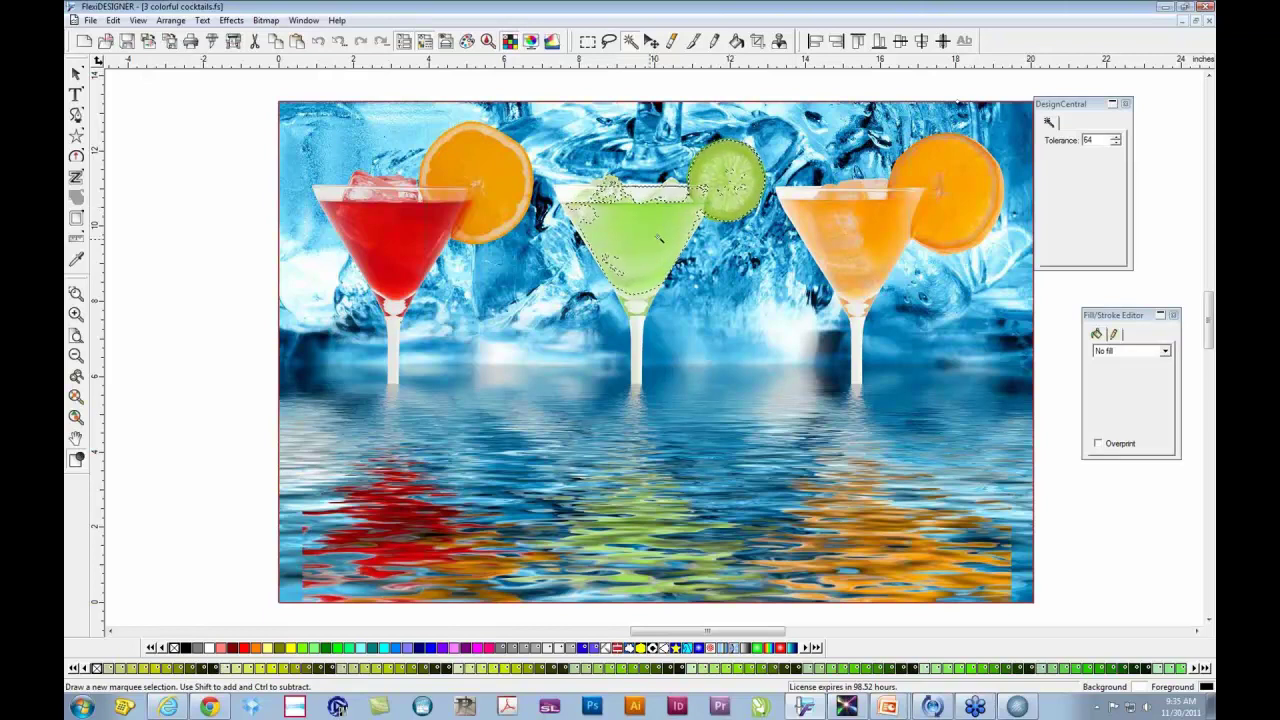
# Step: Set the Magic Wand tolerance to 32 and add the rim area of the green cocktail glass to the marquee selection
pyautogui.doubleClick(1099, 139)
pyautogui.write('322')
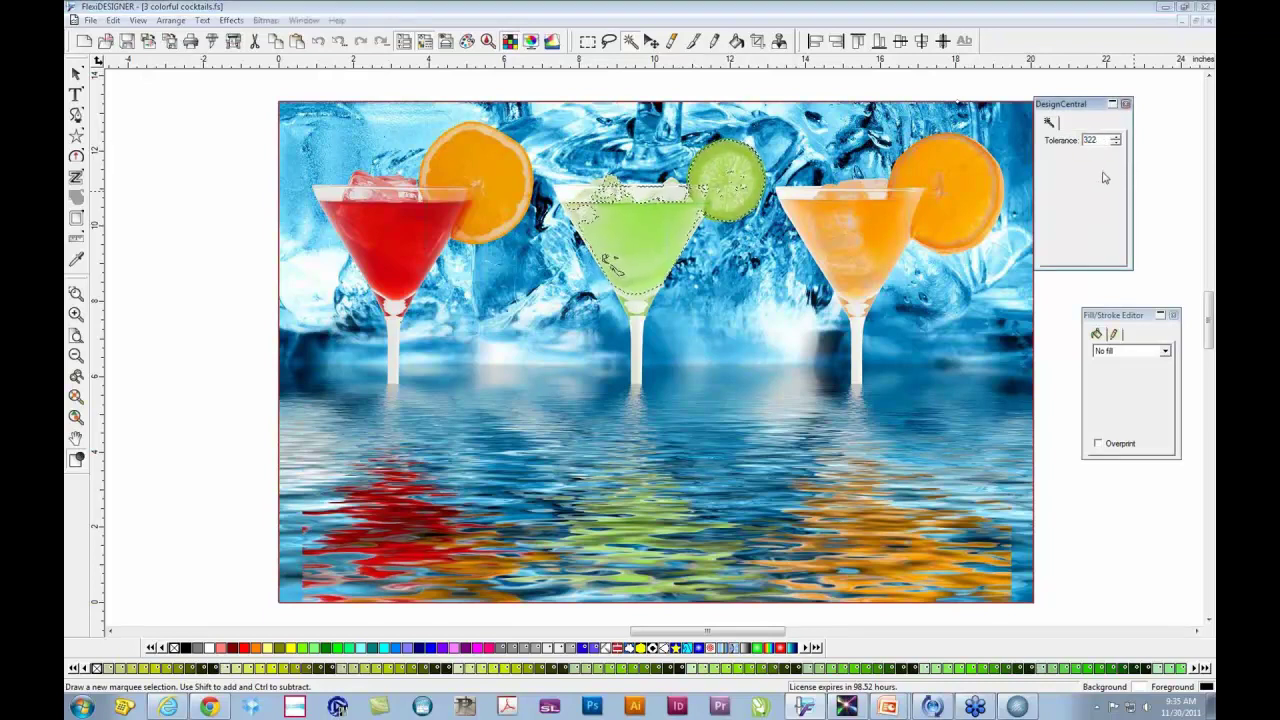
pyautogui.moveTo(1103, 140); pyautogui.dragTo(1062, 147)
pyautogui.press('Return')
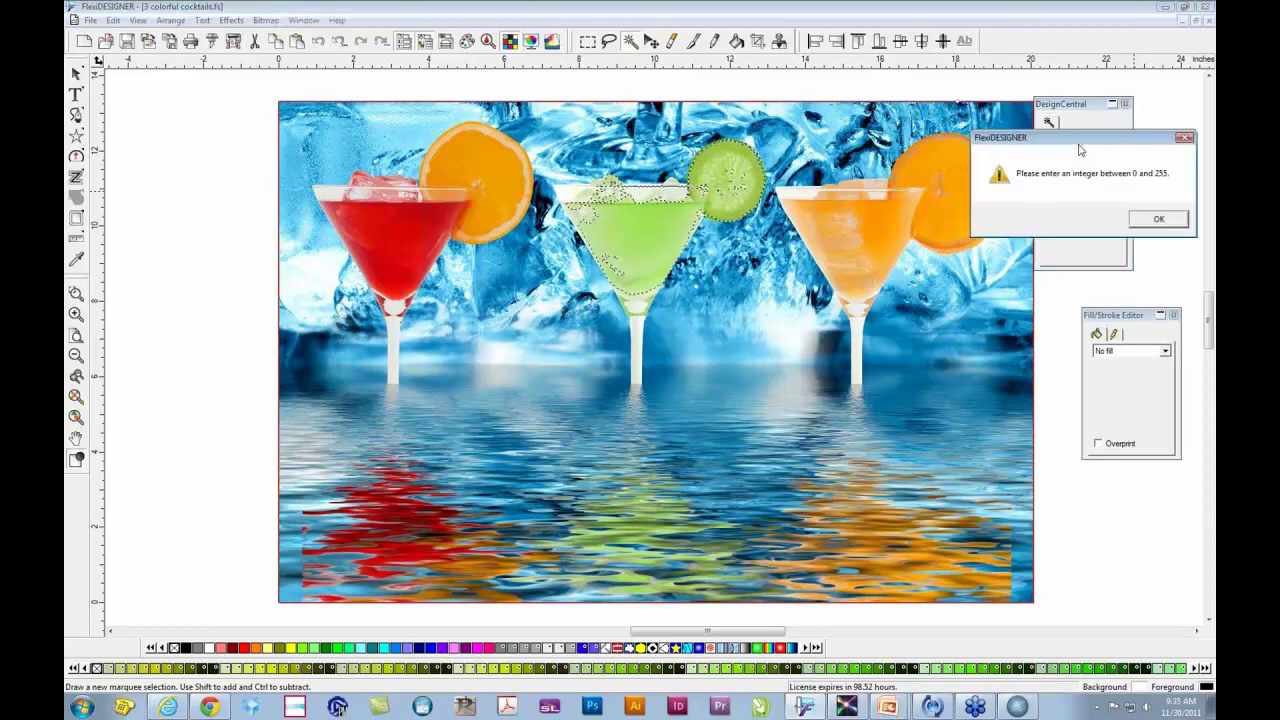
pyautogui.click(1172, 218)
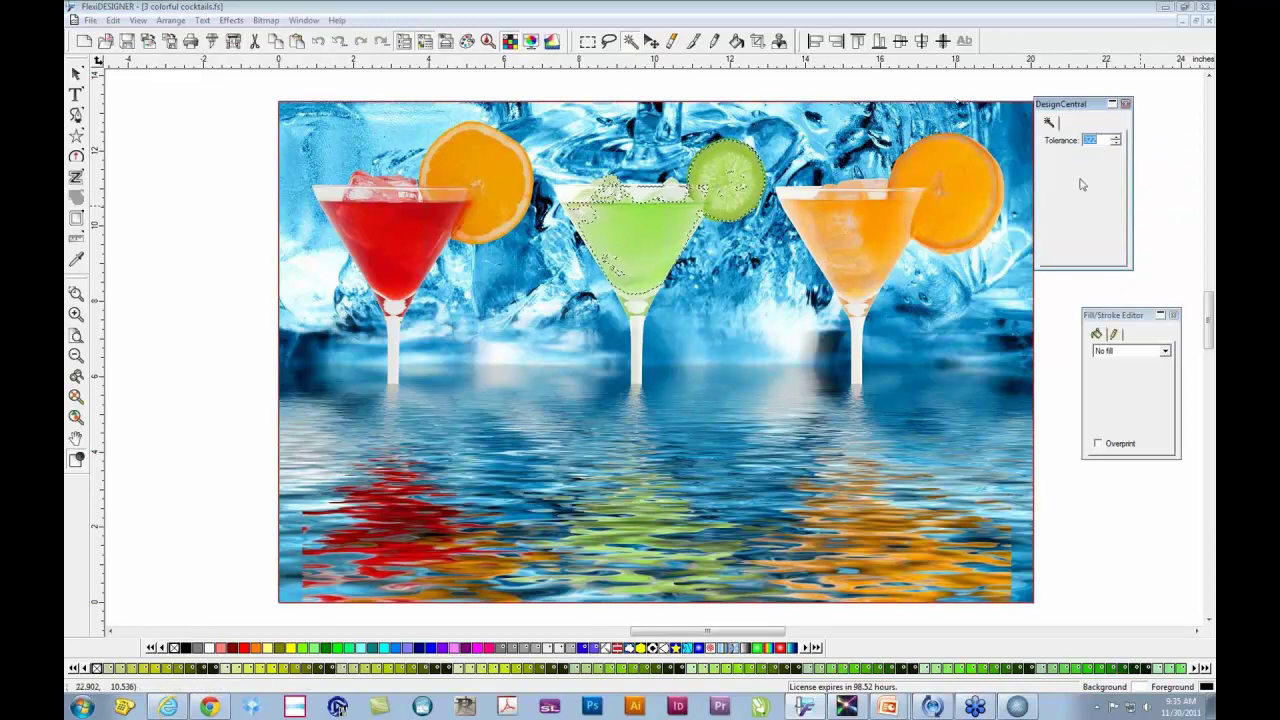
pyautogui.write('32')
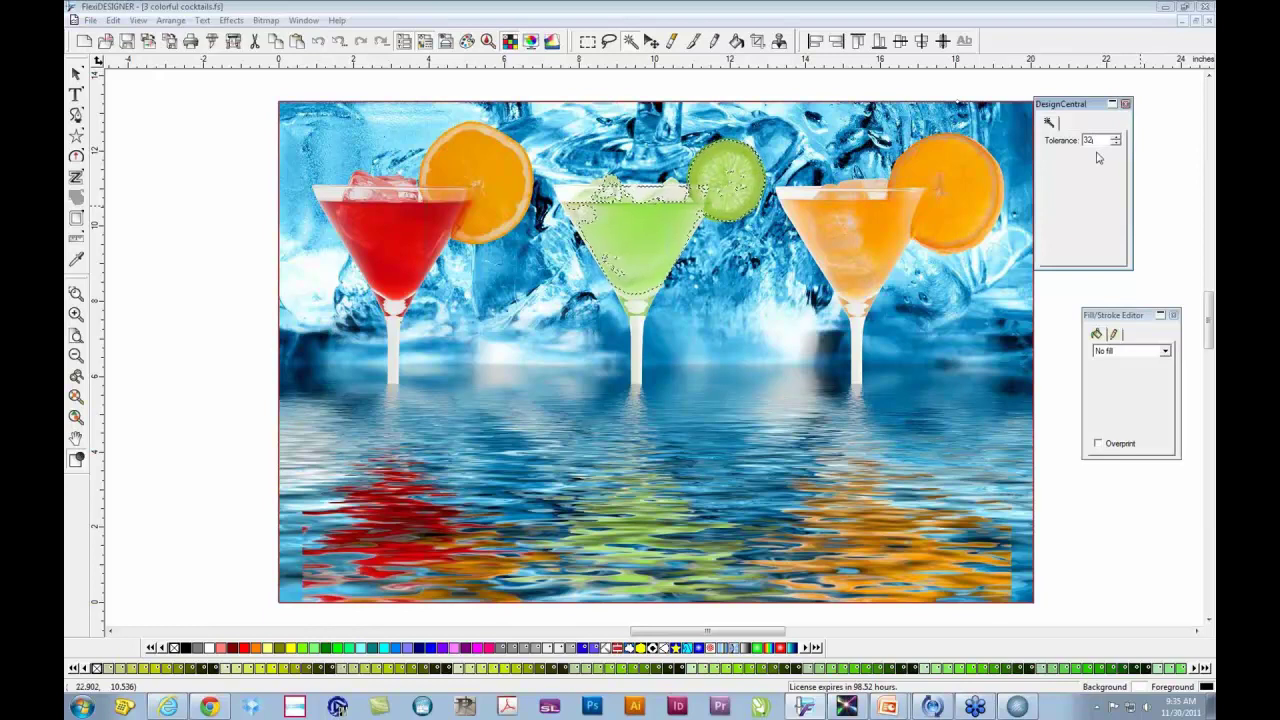
pyautogui.keyDown('shift'); pyautogui.click(567, 196); pyautogui.keyUp('shift')
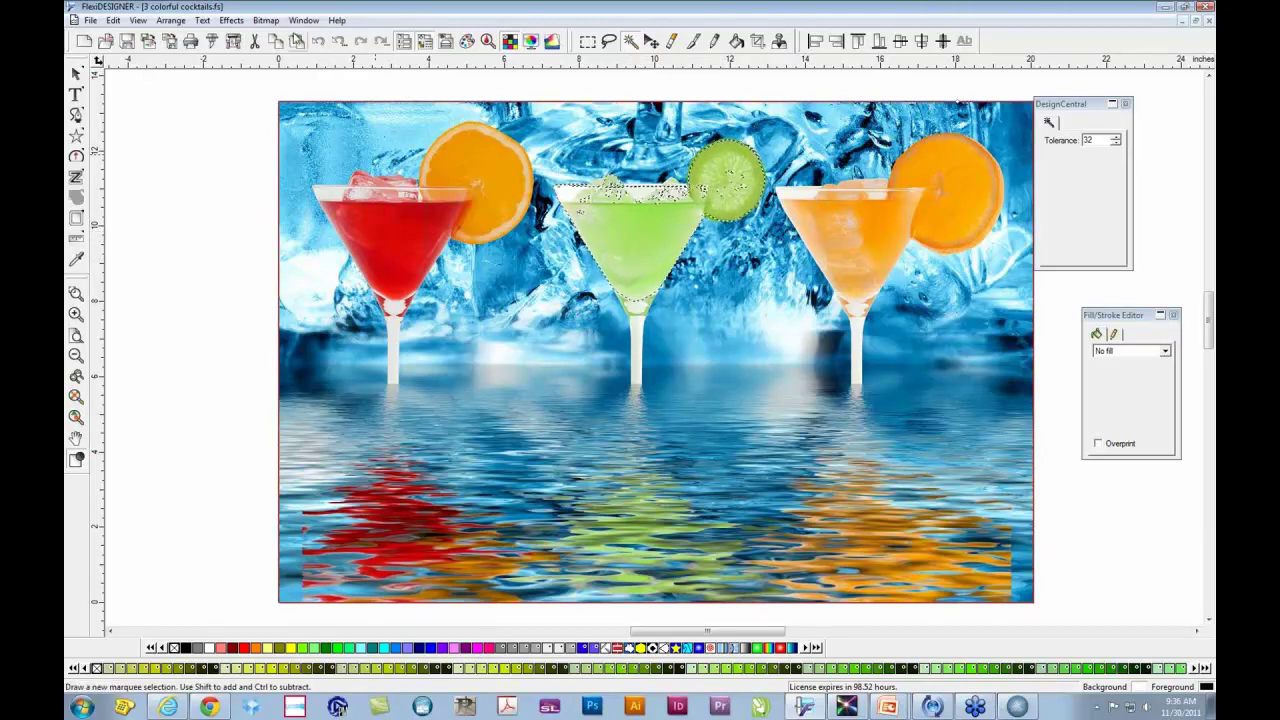
# Step: Convert the green cocktail marquee to a vector shape and fill it with RDG_MetallicSilver
pyautogui.click(266, 21)
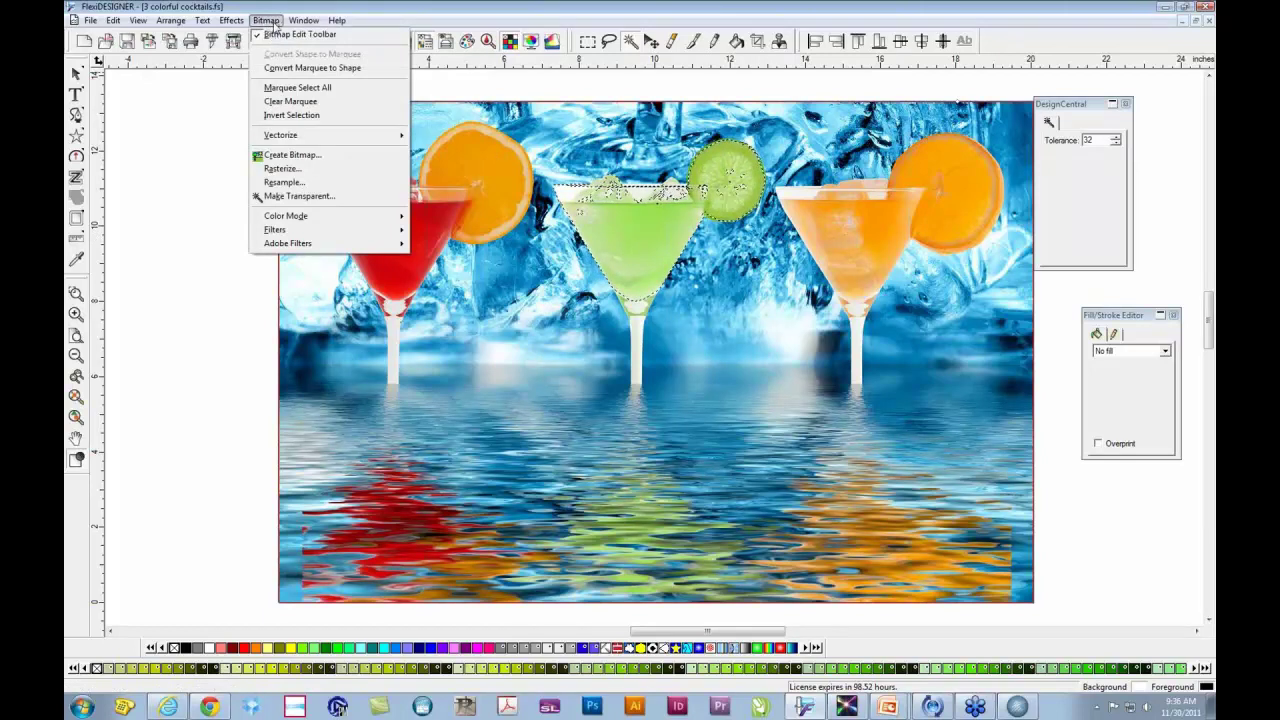
pyautogui.click(365, 68)
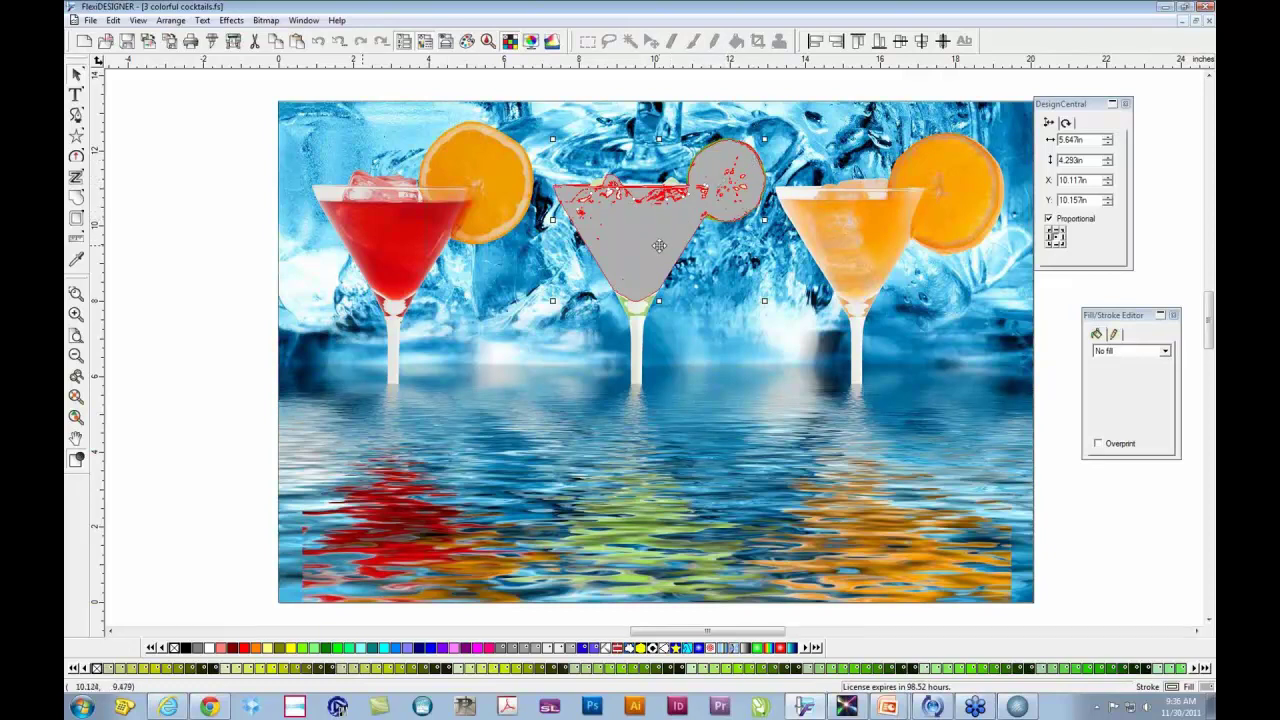
pyautogui.click(185, 648)
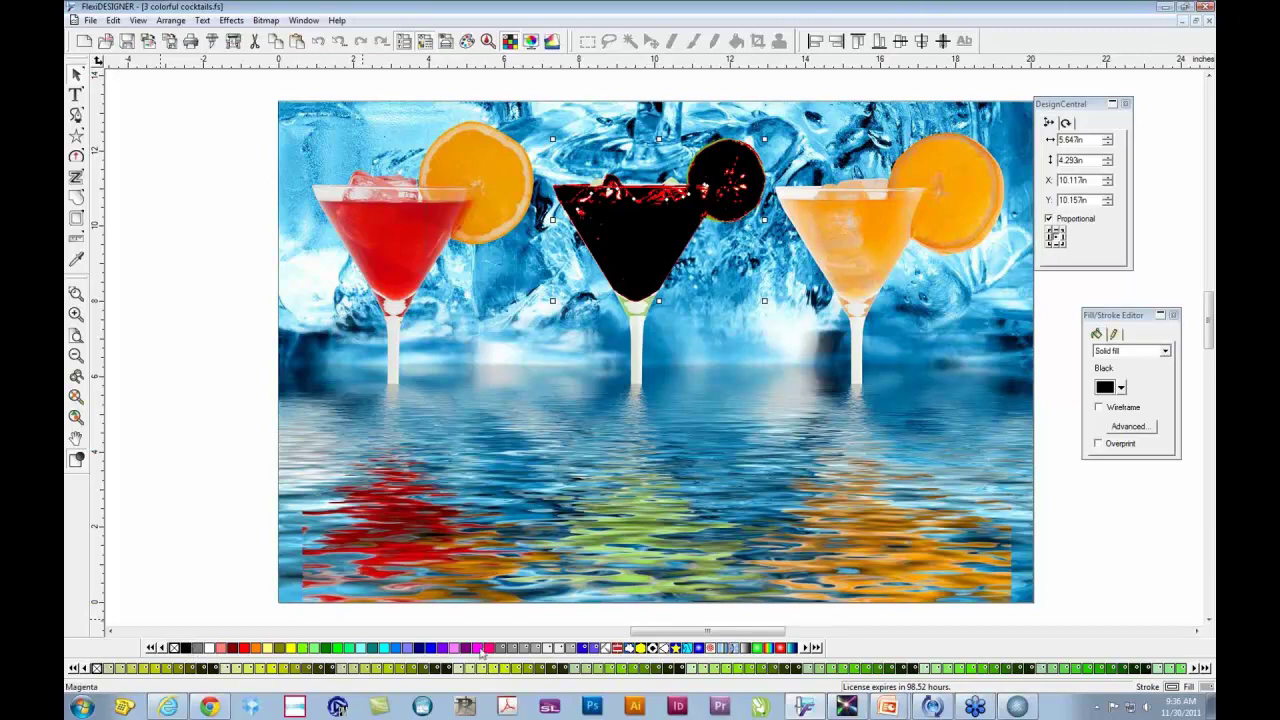
pyautogui.click(573, 650)
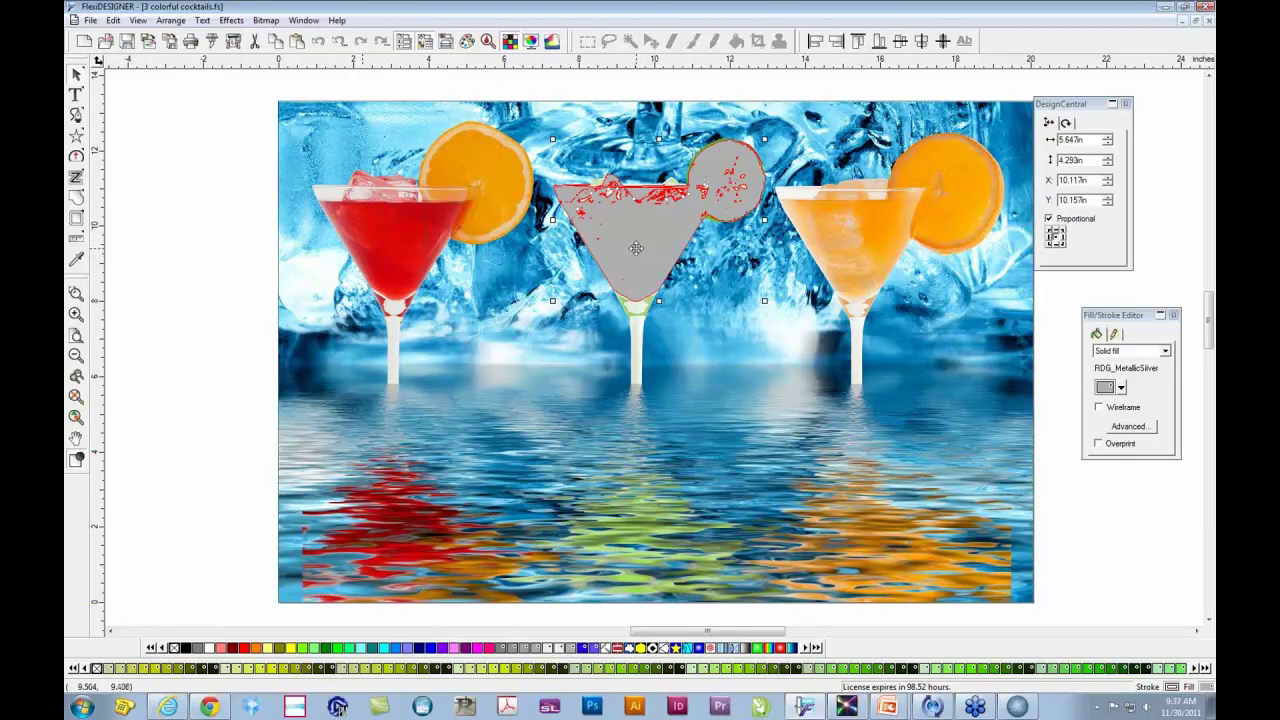
# Step: Send the metallic silver shape to the back, behind the cocktails image
pyautogui.rightClick(637, 250)
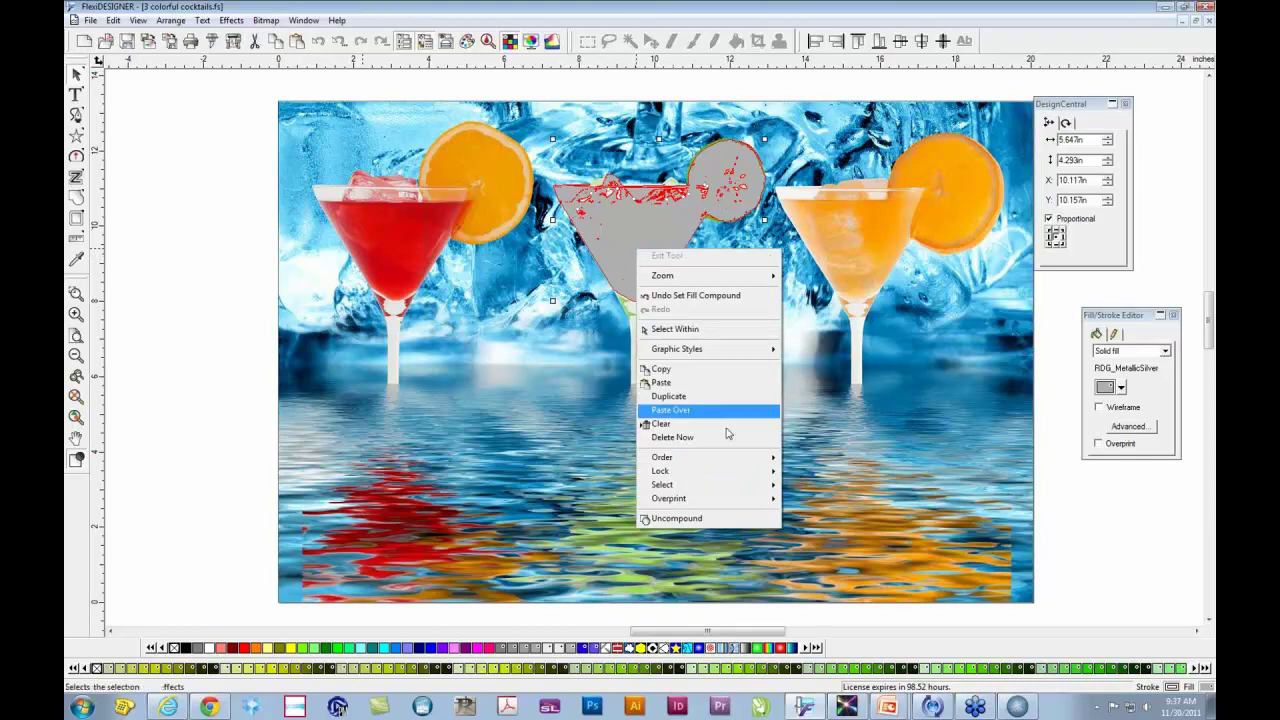
pyautogui.moveTo(750, 458)
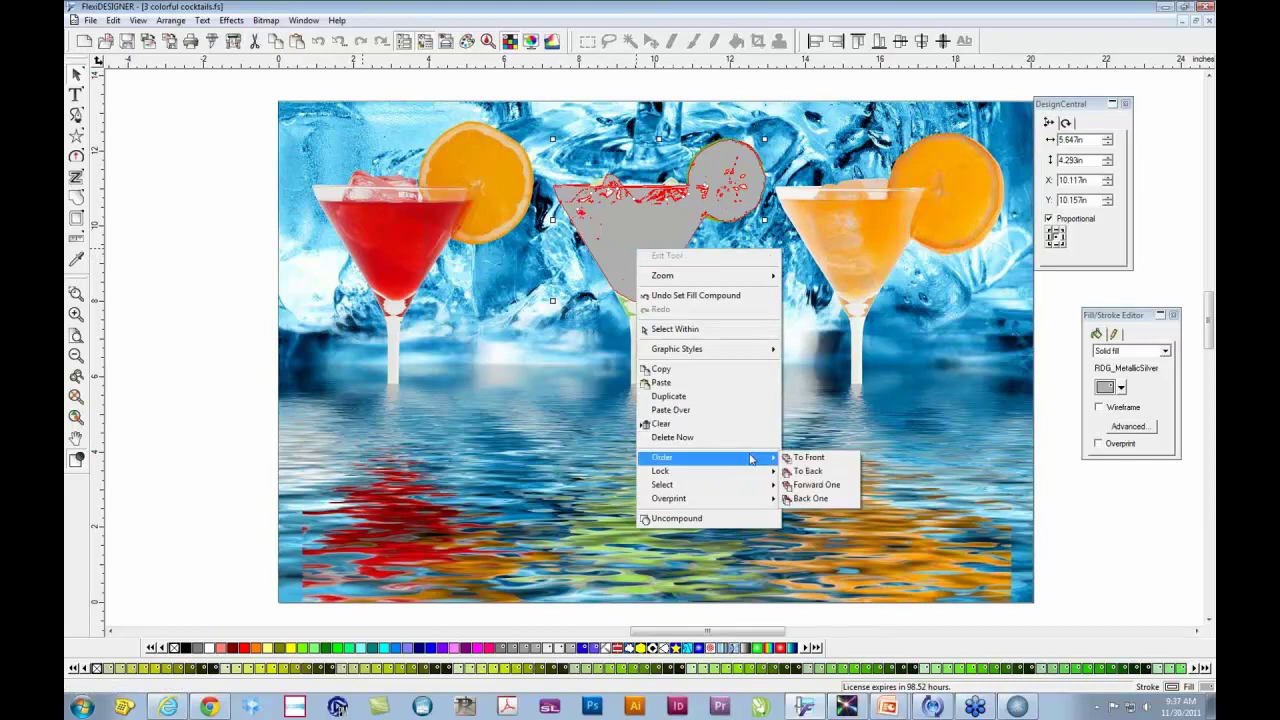
pyautogui.click(823, 472)
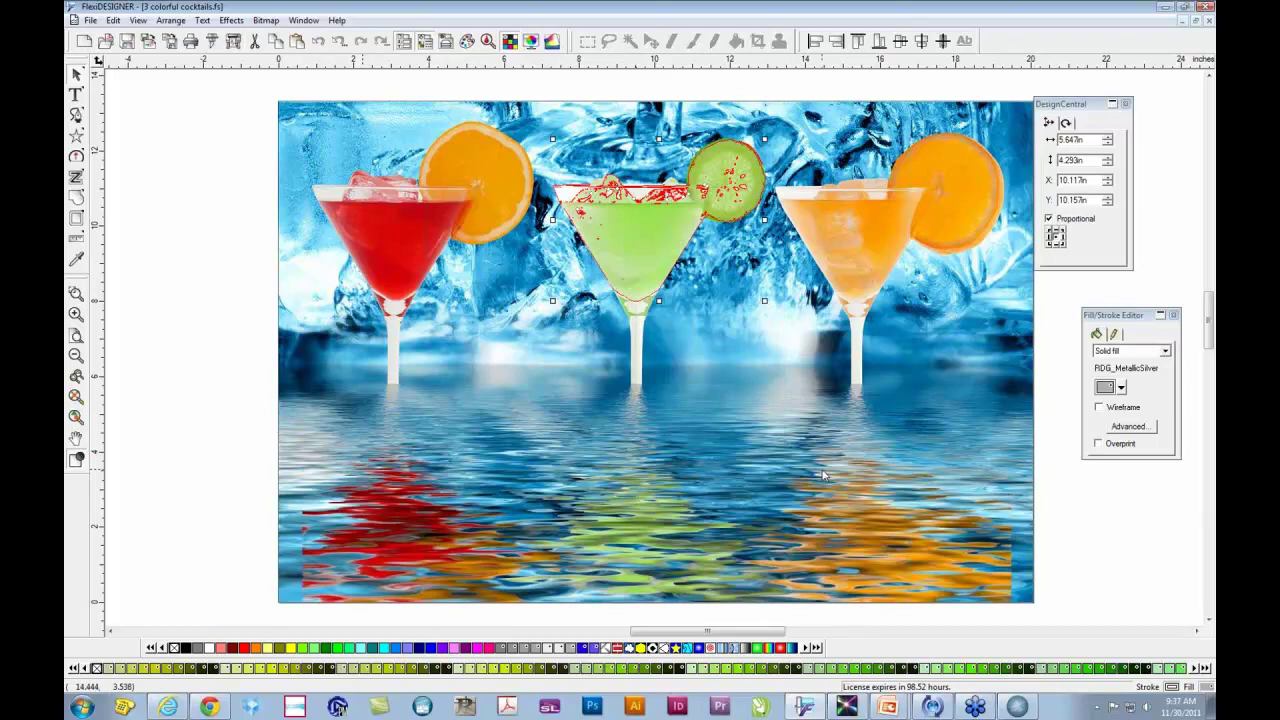
# Step: Bring the metallic silver shape to the front and return it to the back of the stacking order
pyautogui.rightClick(640, 228)
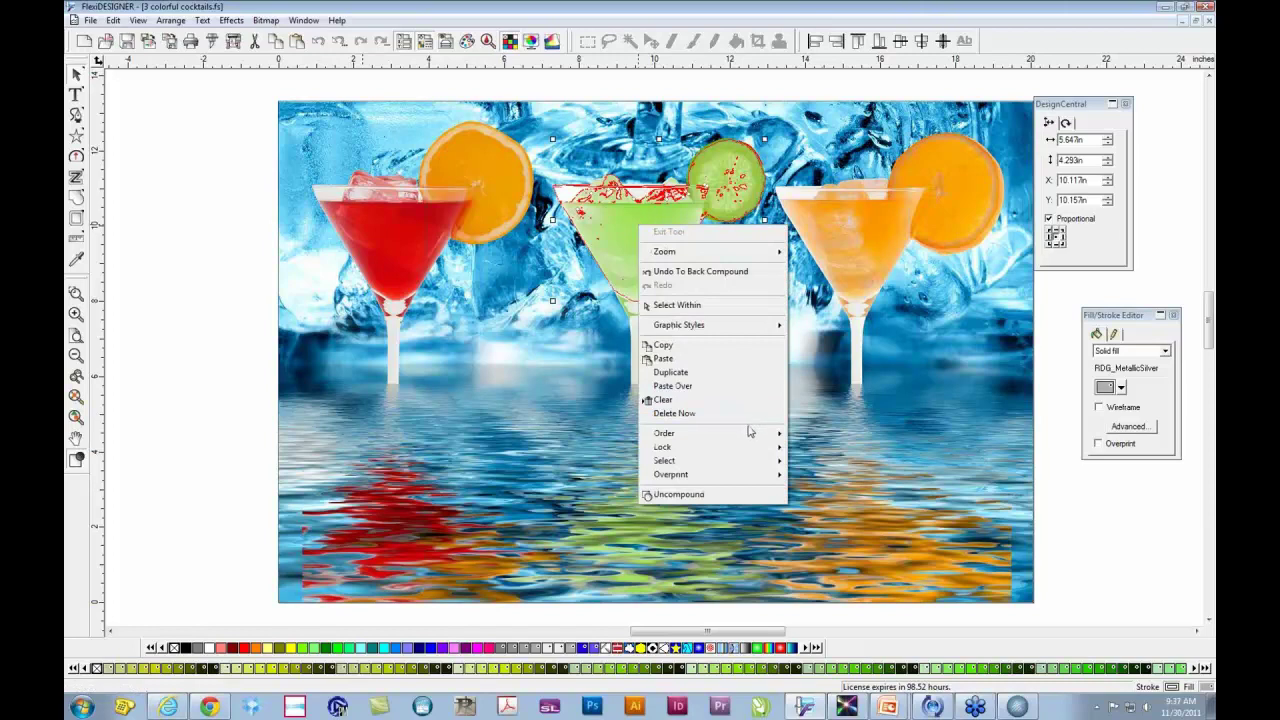
pyautogui.moveTo(758, 432)
pyautogui.click(806, 436)
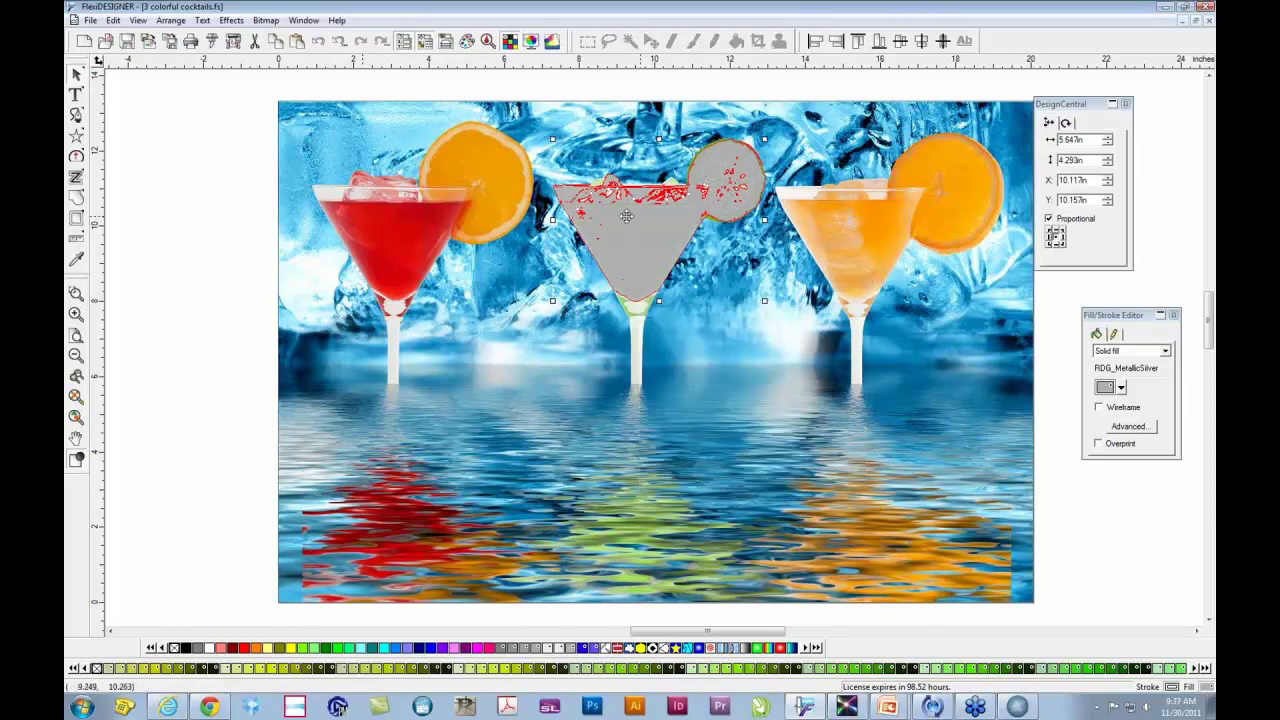
pyautogui.rightClick(637, 241)
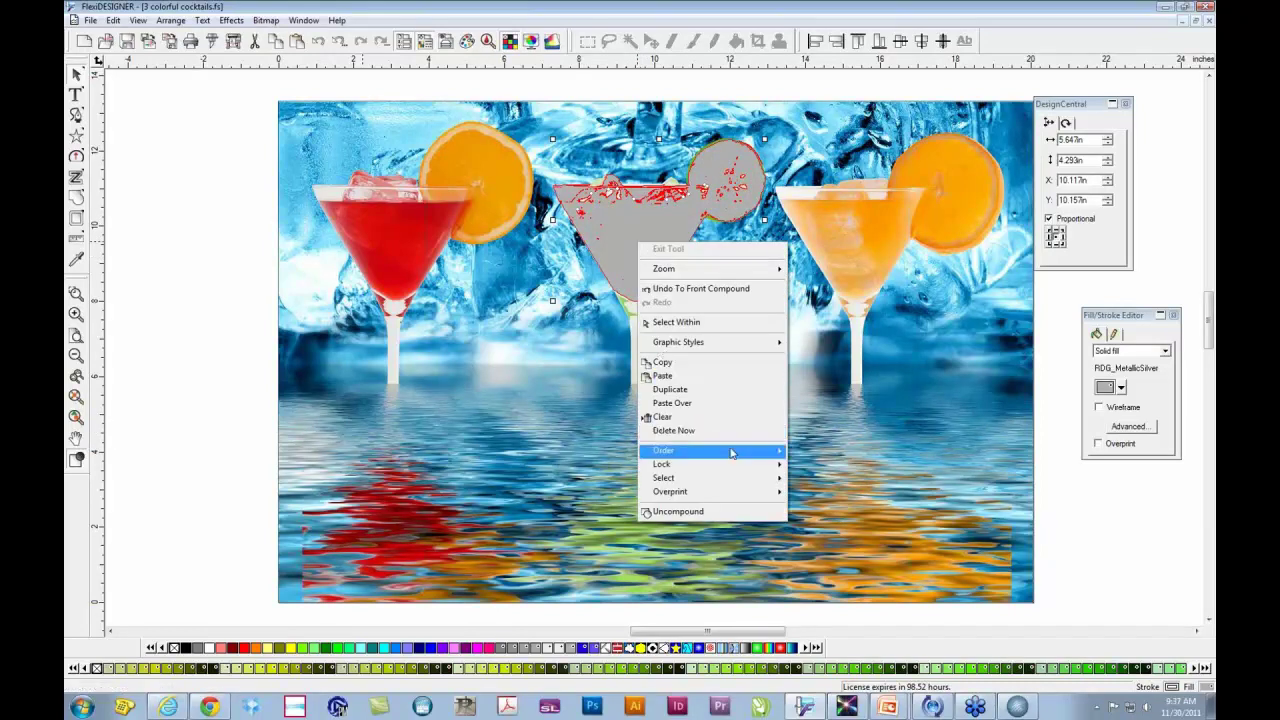
pyautogui.moveTo(737, 452)
pyautogui.click(810, 465)
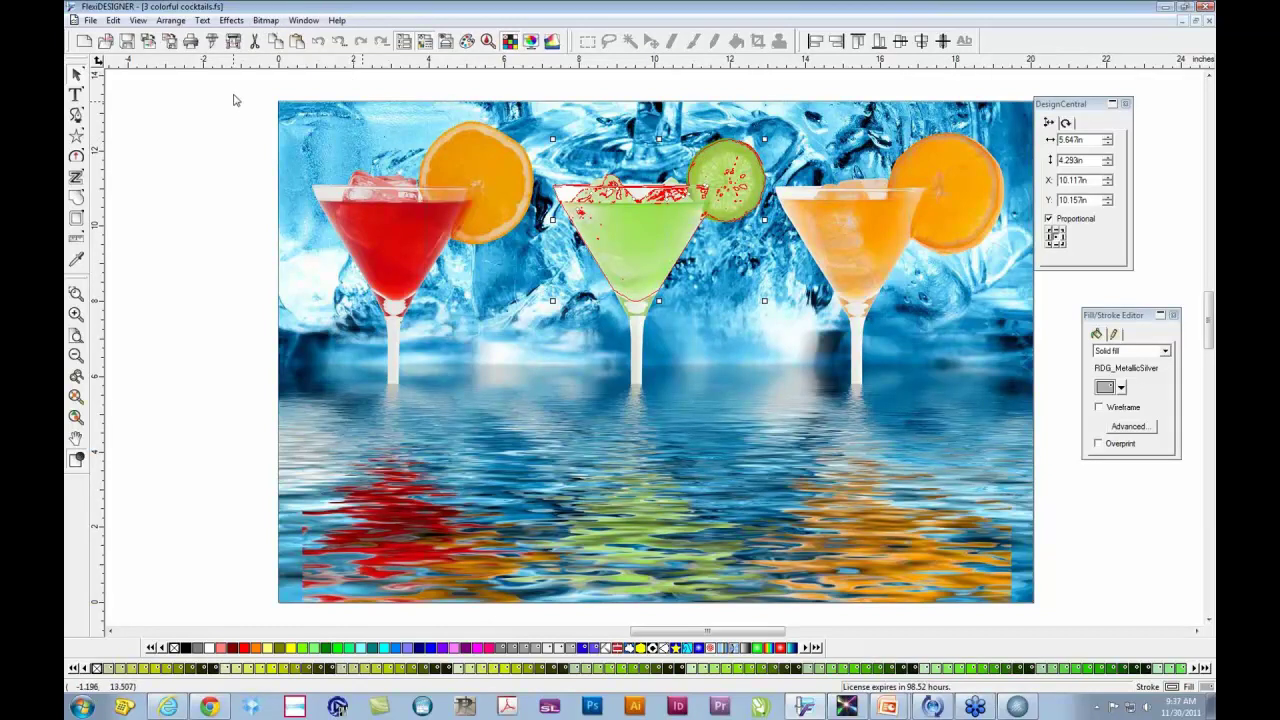
pyautogui.moveTo(234, 100); pyautogui.dragTo(716, 360)
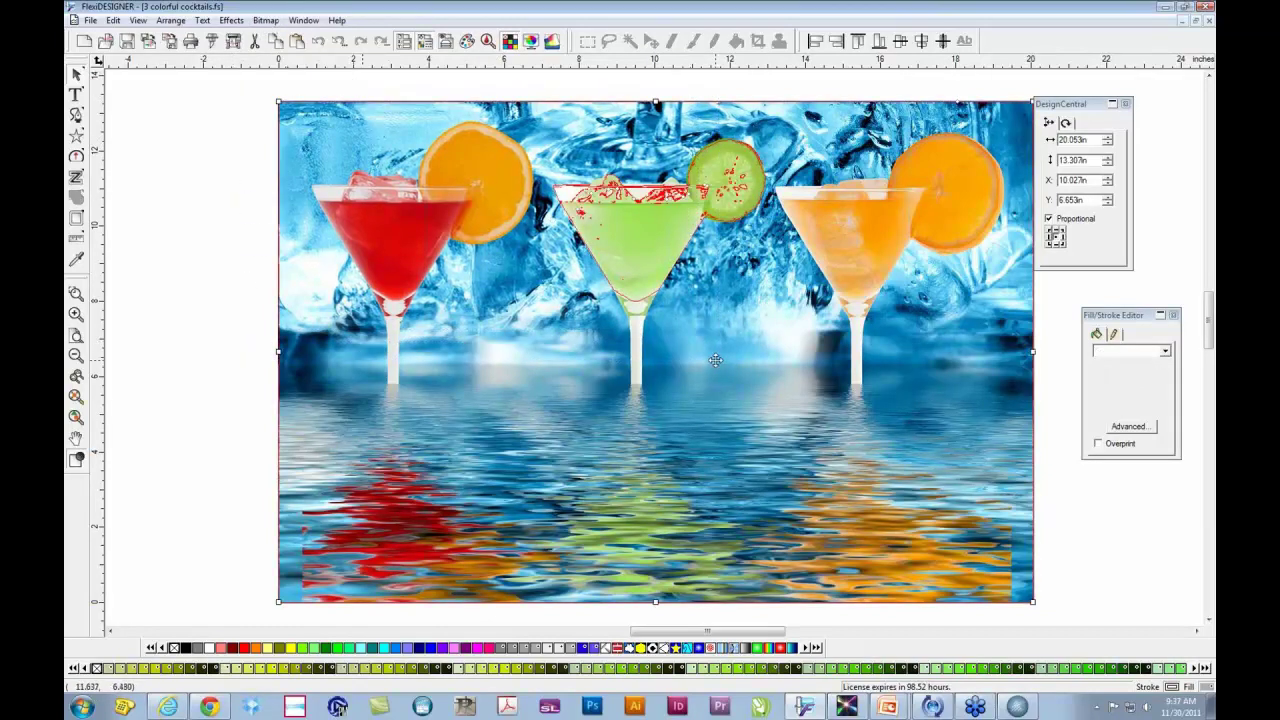
pyautogui.click(264, 21)
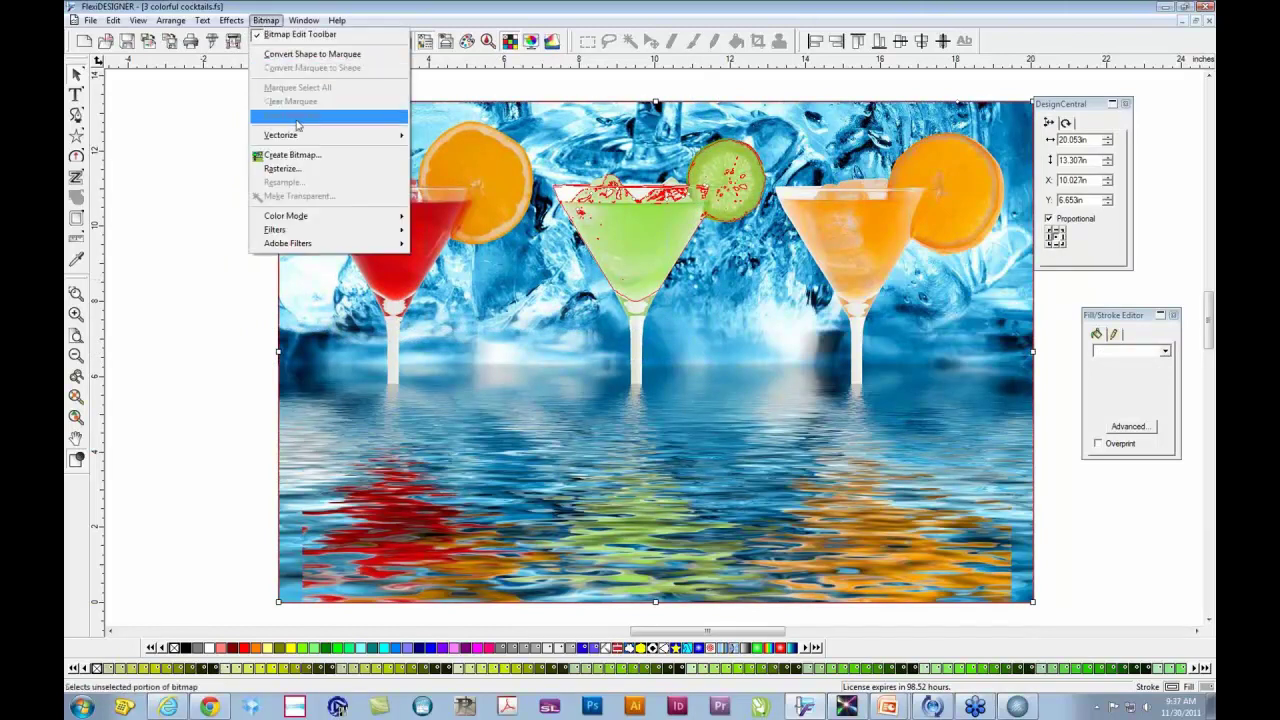
pyautogui.click(189, 123)
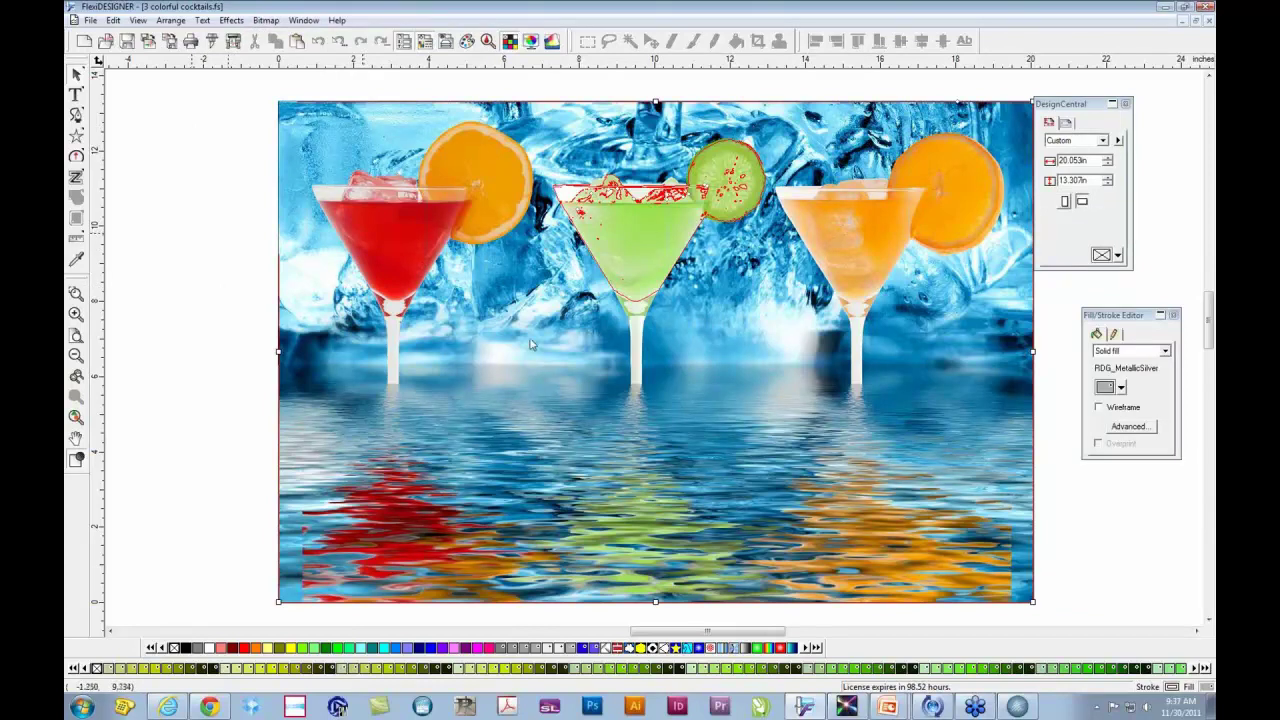
# Step: Select the cocktails image alone and send it to the back, behind the metallic silver shape
pyautogui.click(560, 351)
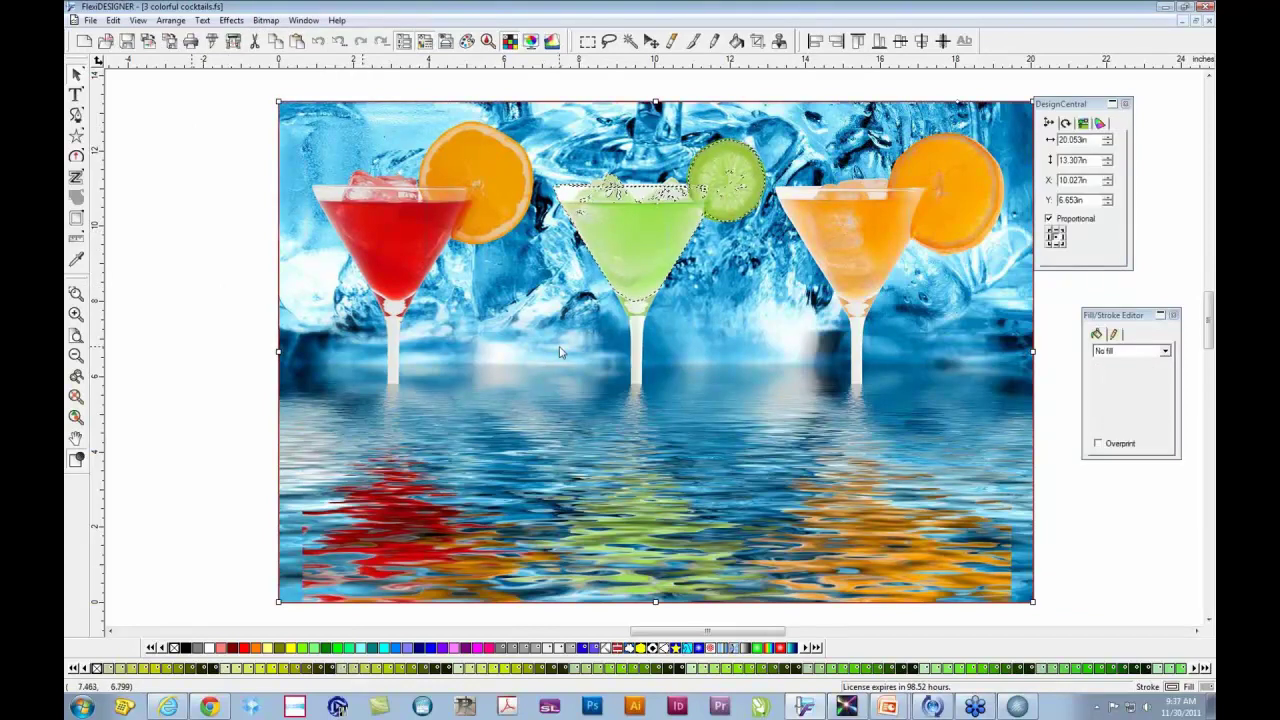
pyautogui.rightClick(561, 352)
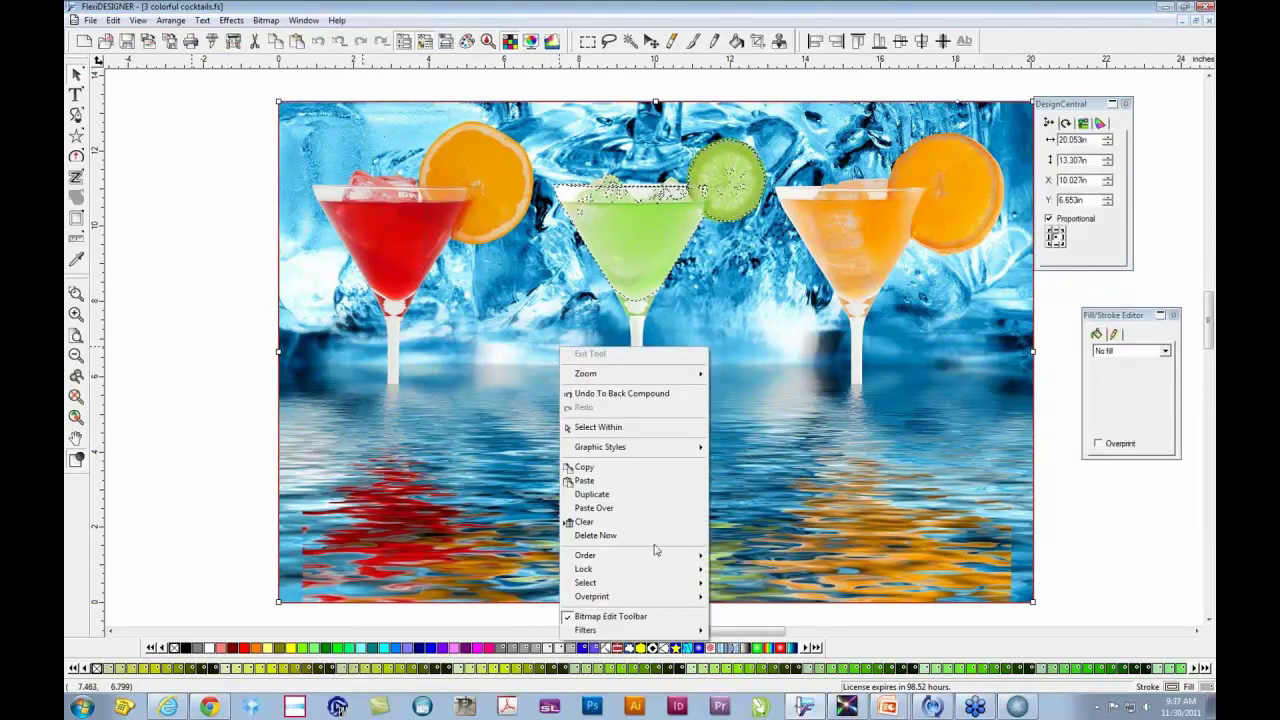
pyautogui.moveTo(692, 555)
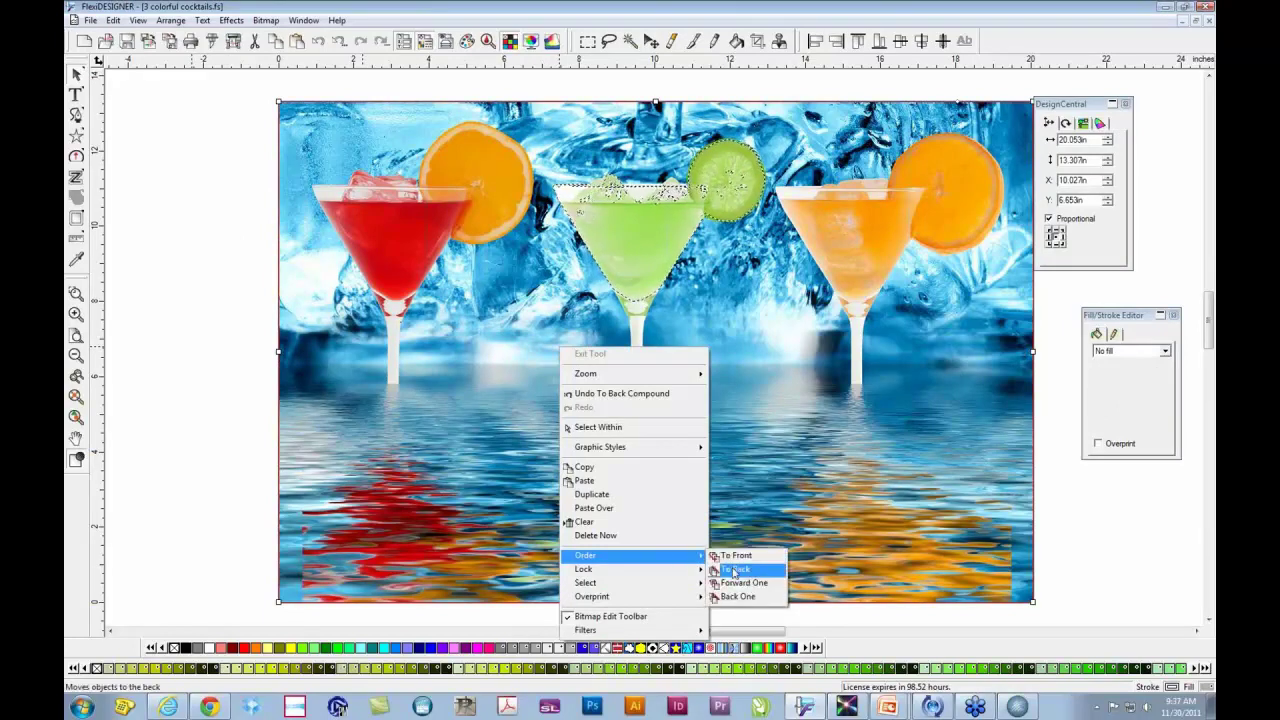
pyautogui.click(735, 569)
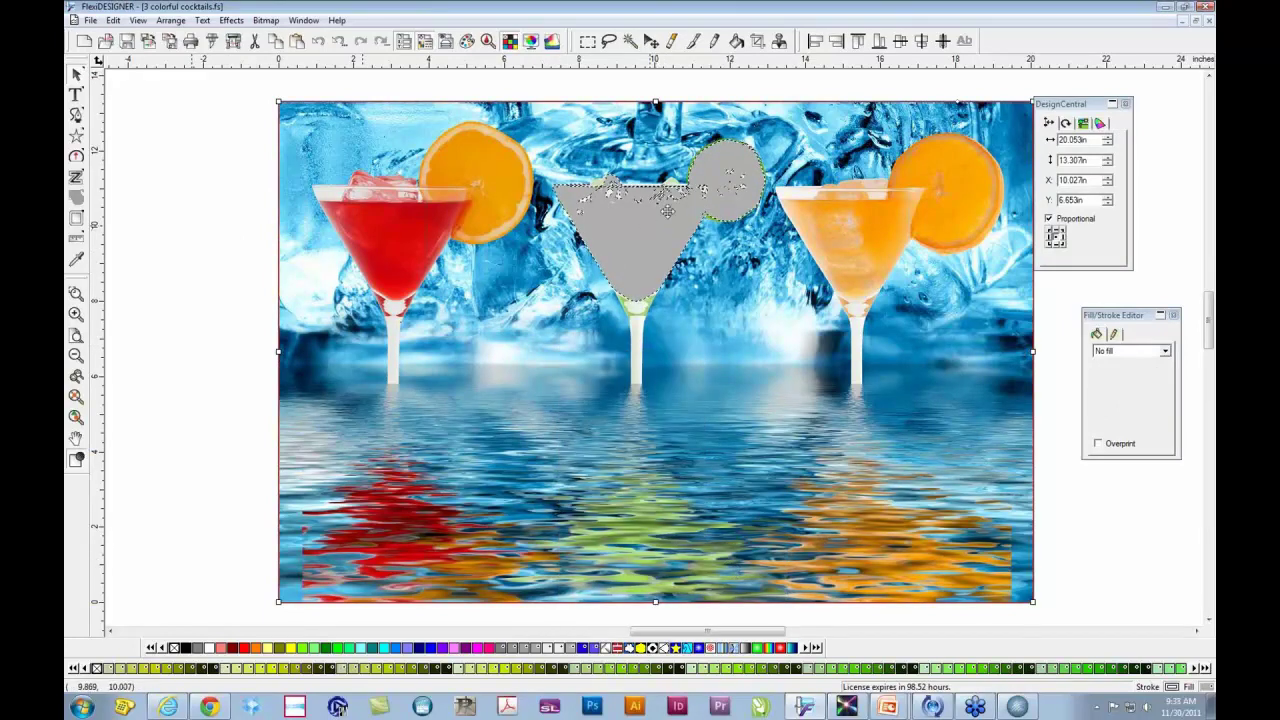
# Step: Apply a variable underbase in RDG_MetallicSilver to the cocktails image with a 0.000 in offset and 200 DPI resolution
pyautogui.click(231, 20)
pyautogui.moveTo(280, 103)
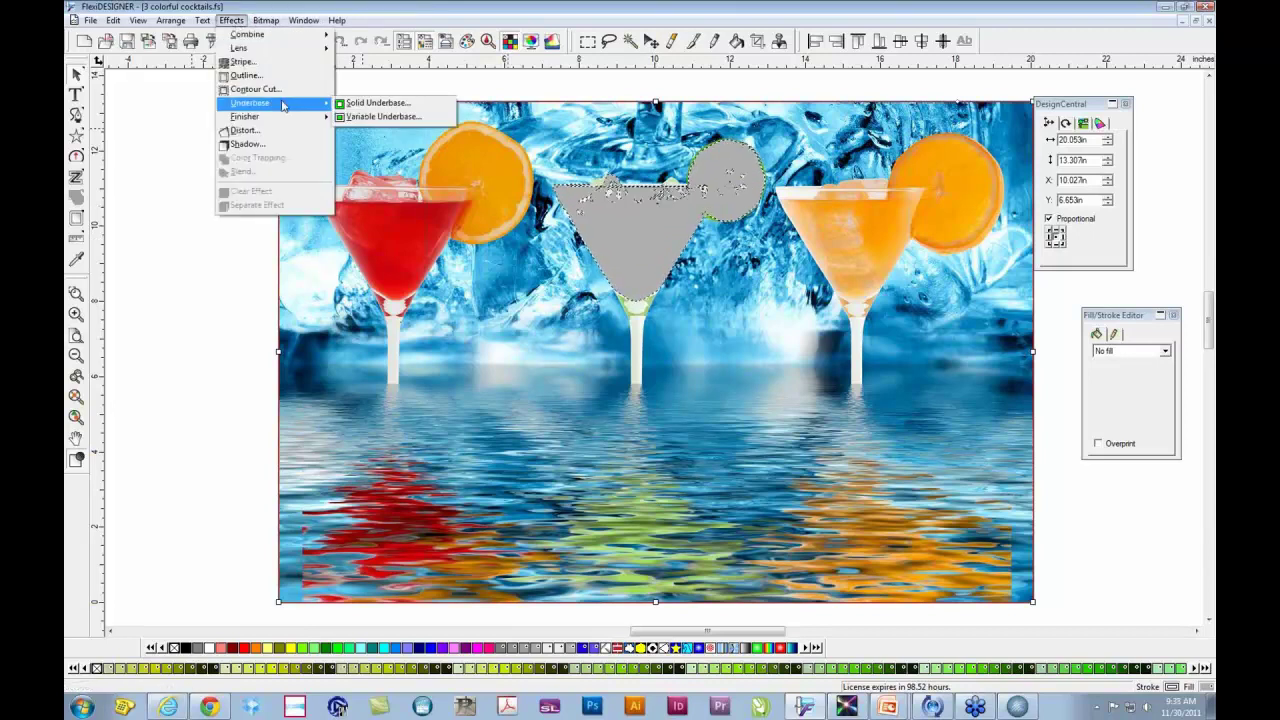
pyautogui.click(368, 117)
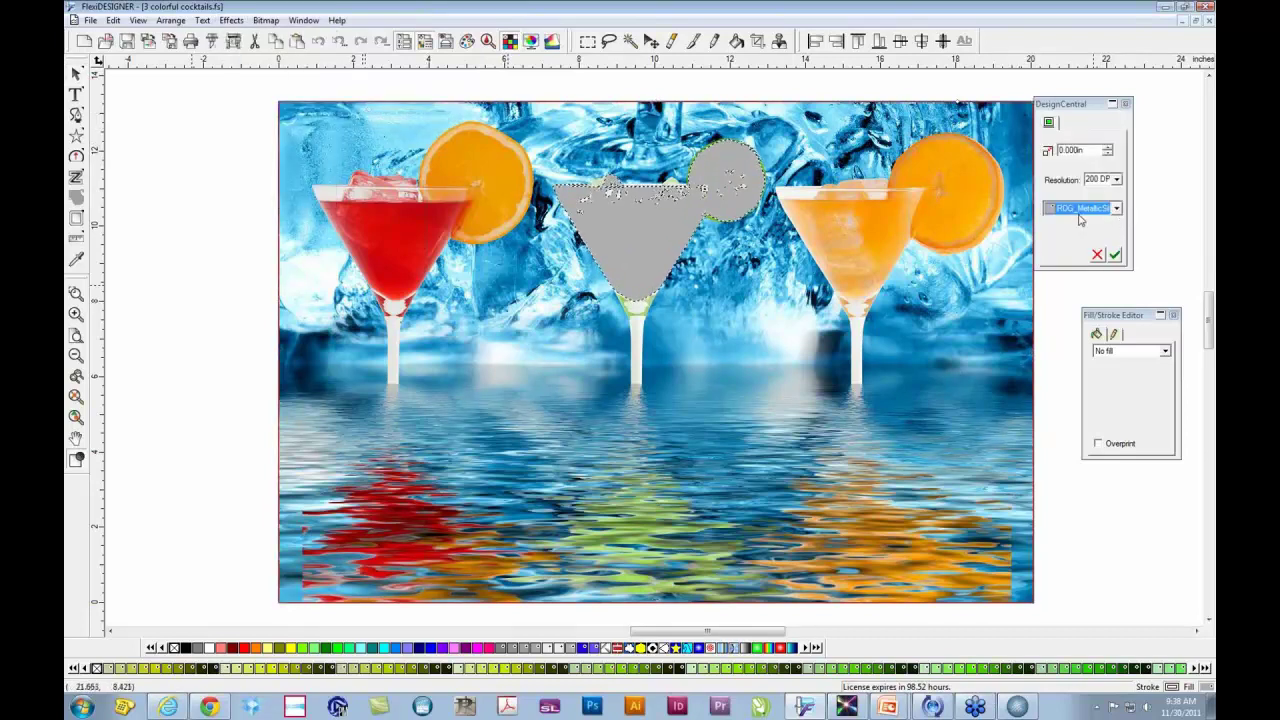
pyautogui.click(1115, 255)
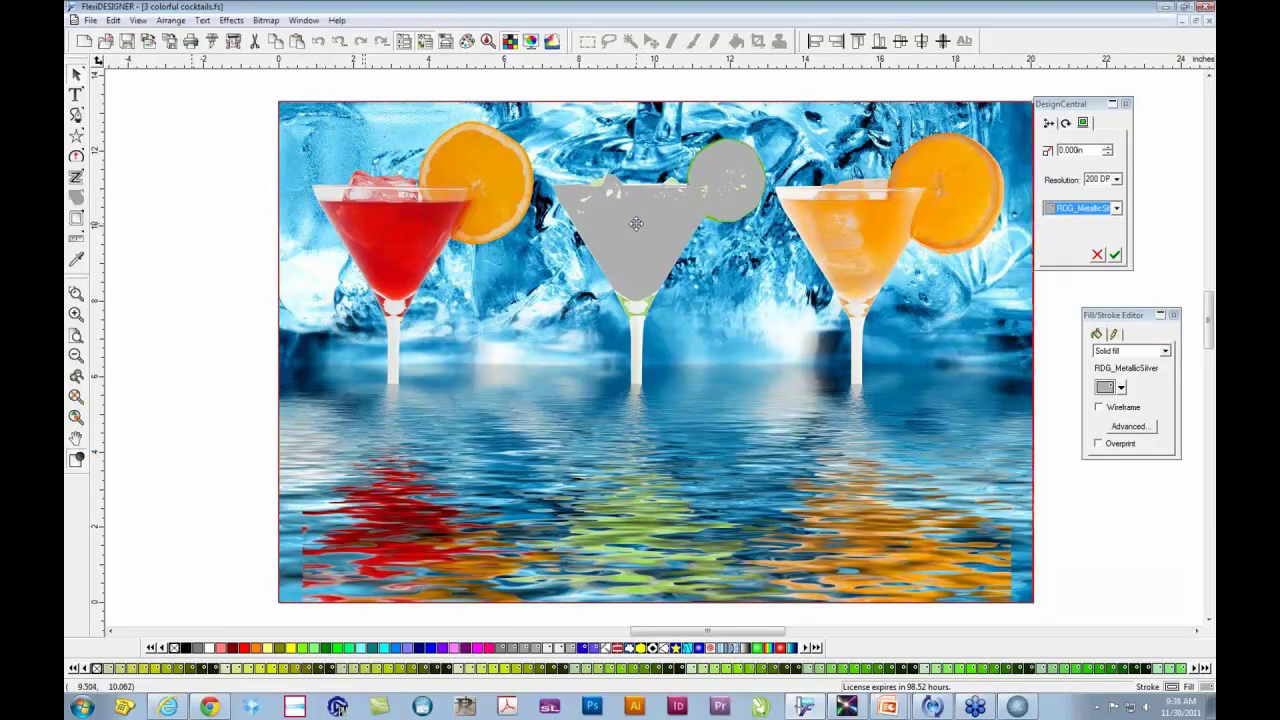
# Step: Bring the cocktails image with its variable underbase to the front, above the metallic silver shape
pyautogui.click(178, 300)
pyautogui.click(427, 532)
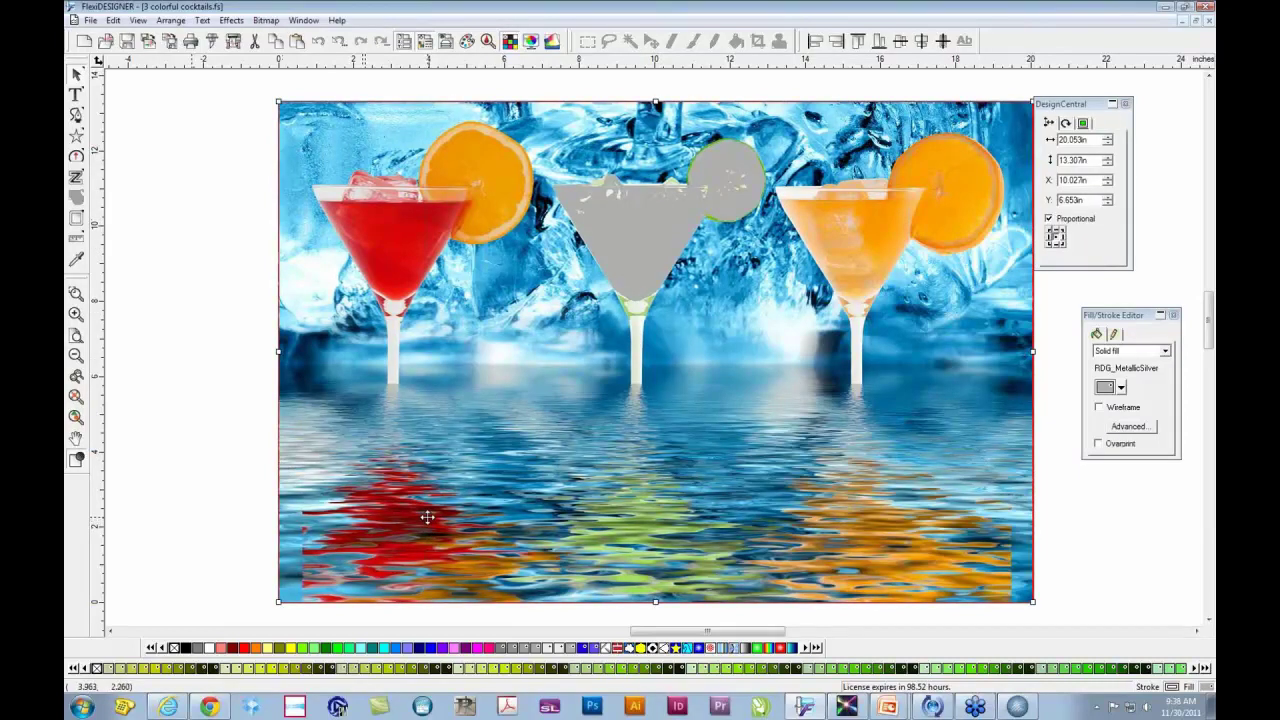
pyautogui.rightClick(427, 516)
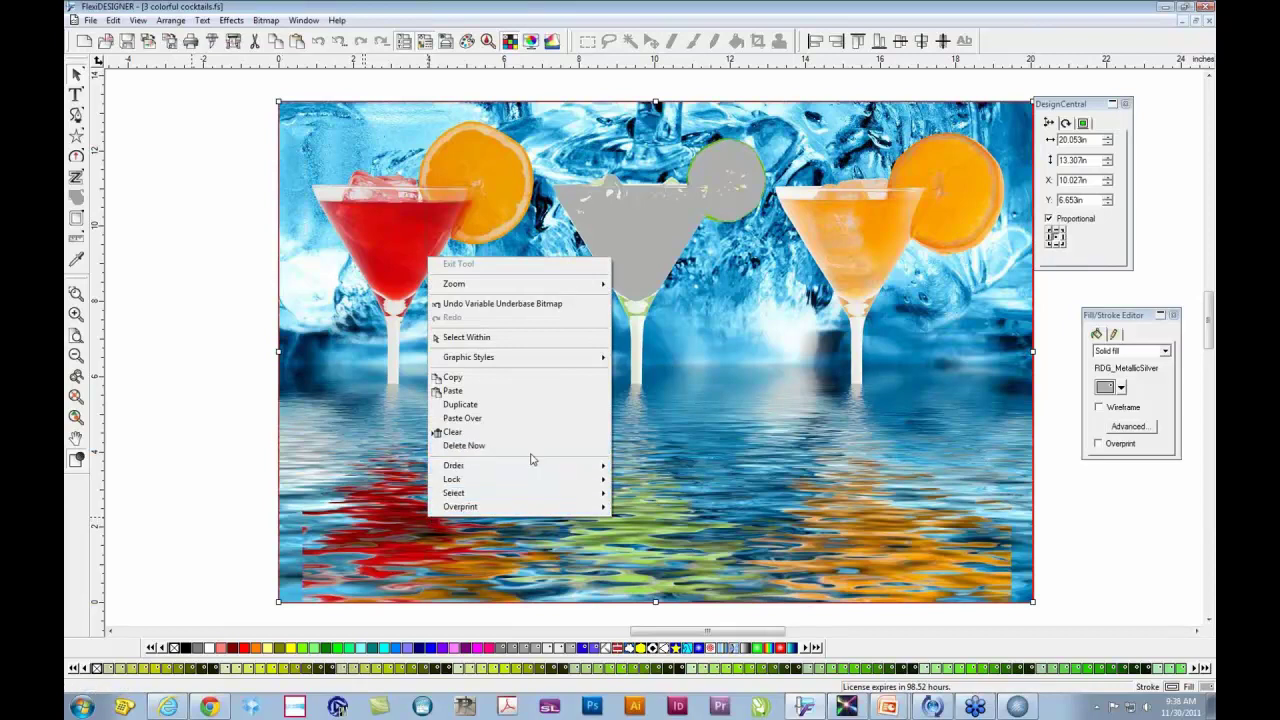
pyautogui.moveTo(576, 467)
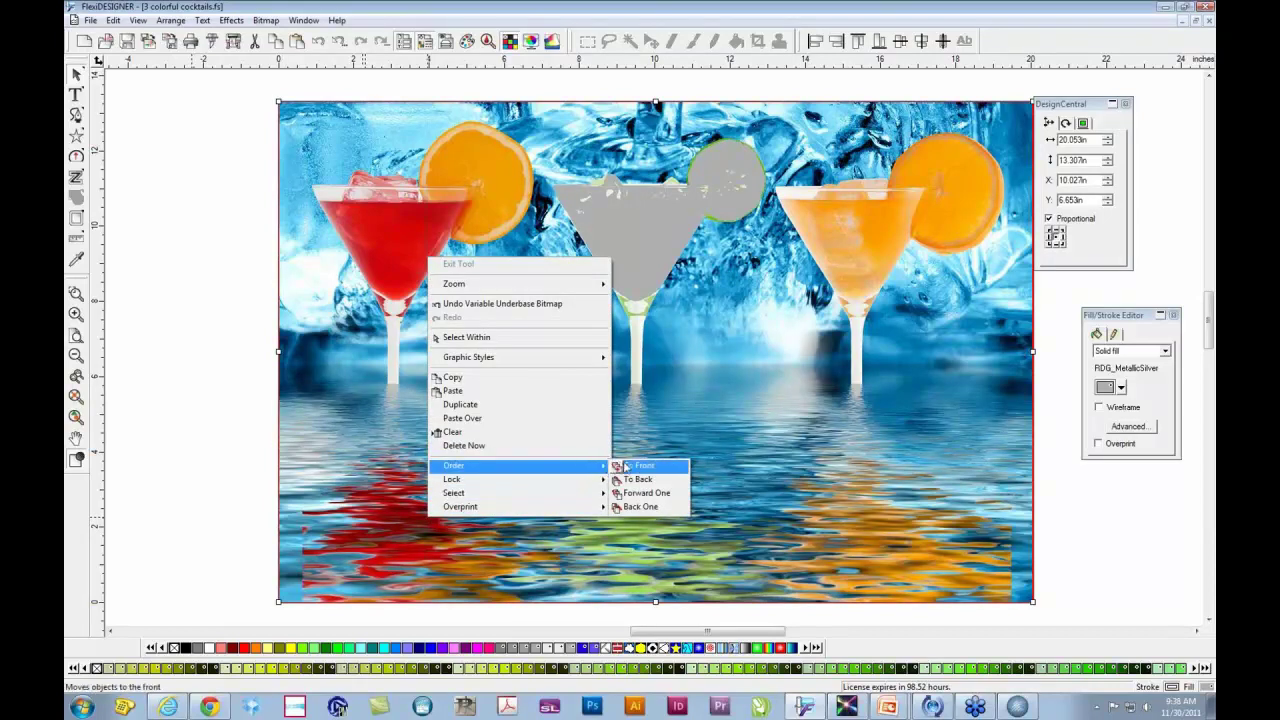
pyautogui.click(640, 465)
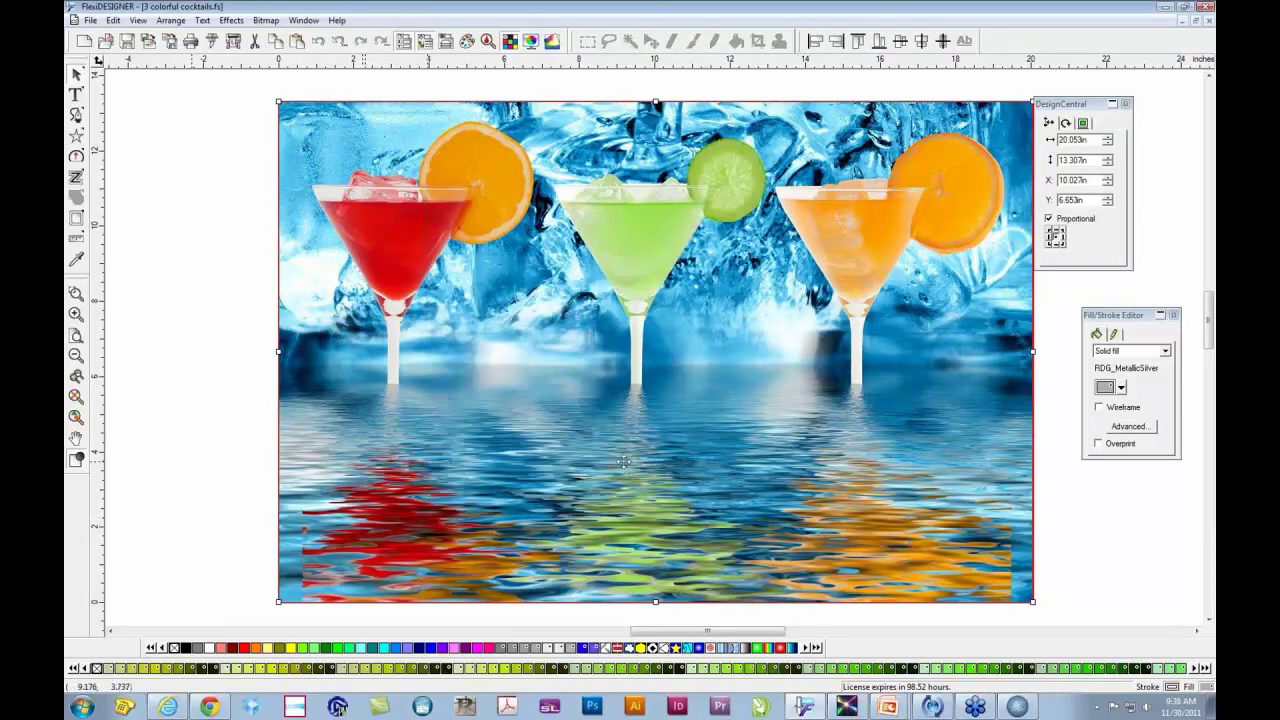
# Step: Deselect the cocktails image and send the 3 colorful cocktails design to VersaWorks, using the VS-420 printer's Queue A
pyautogui.click(196, 242)
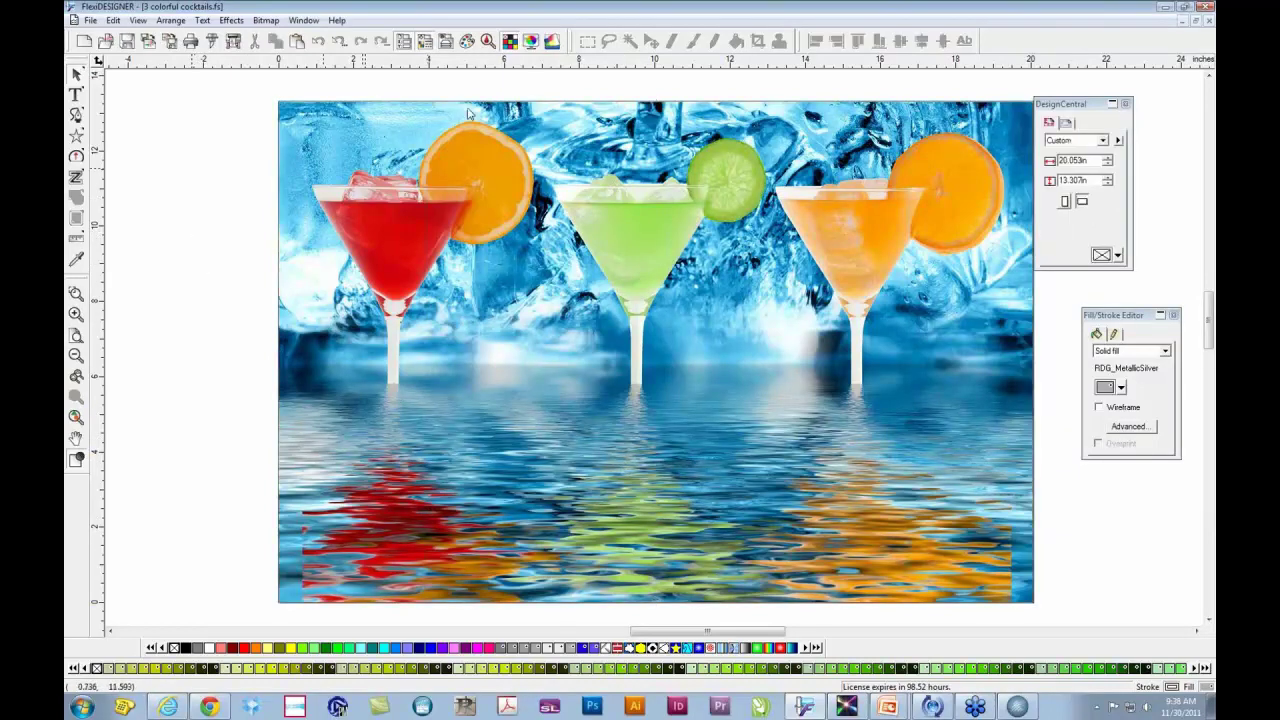
pyautogui.click(552, 42)
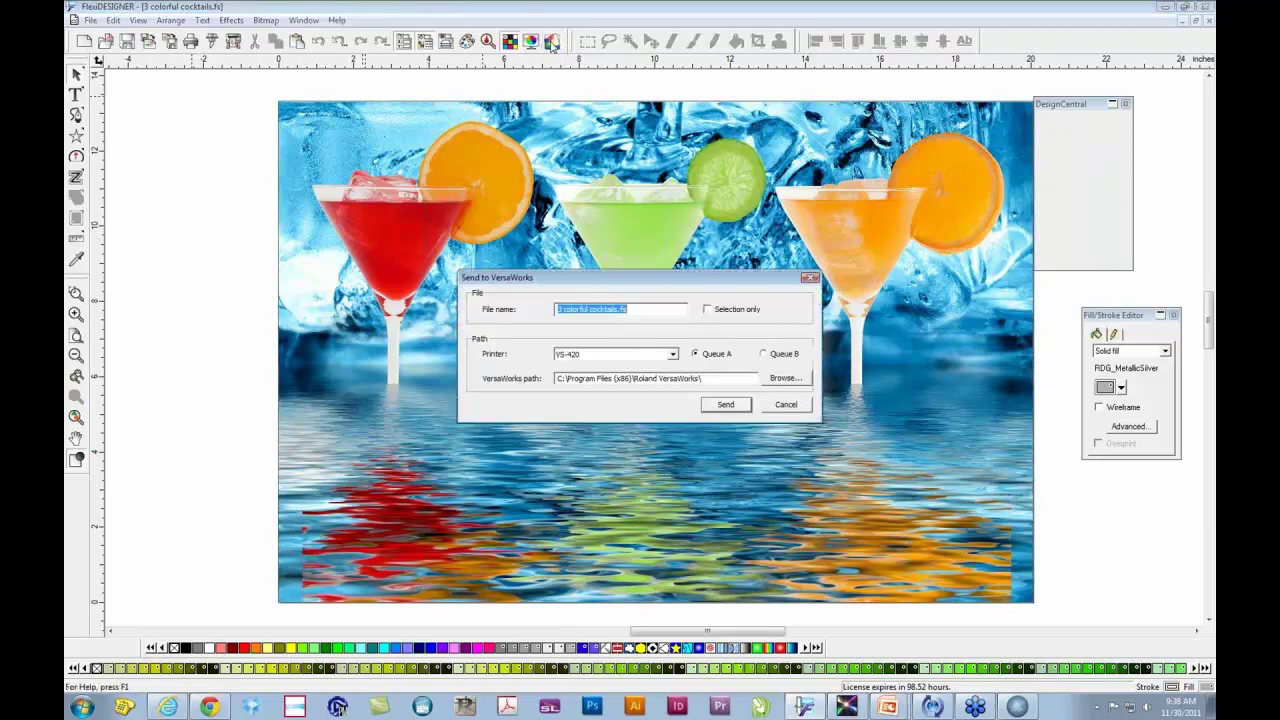
pyautogui.click(725, 404)
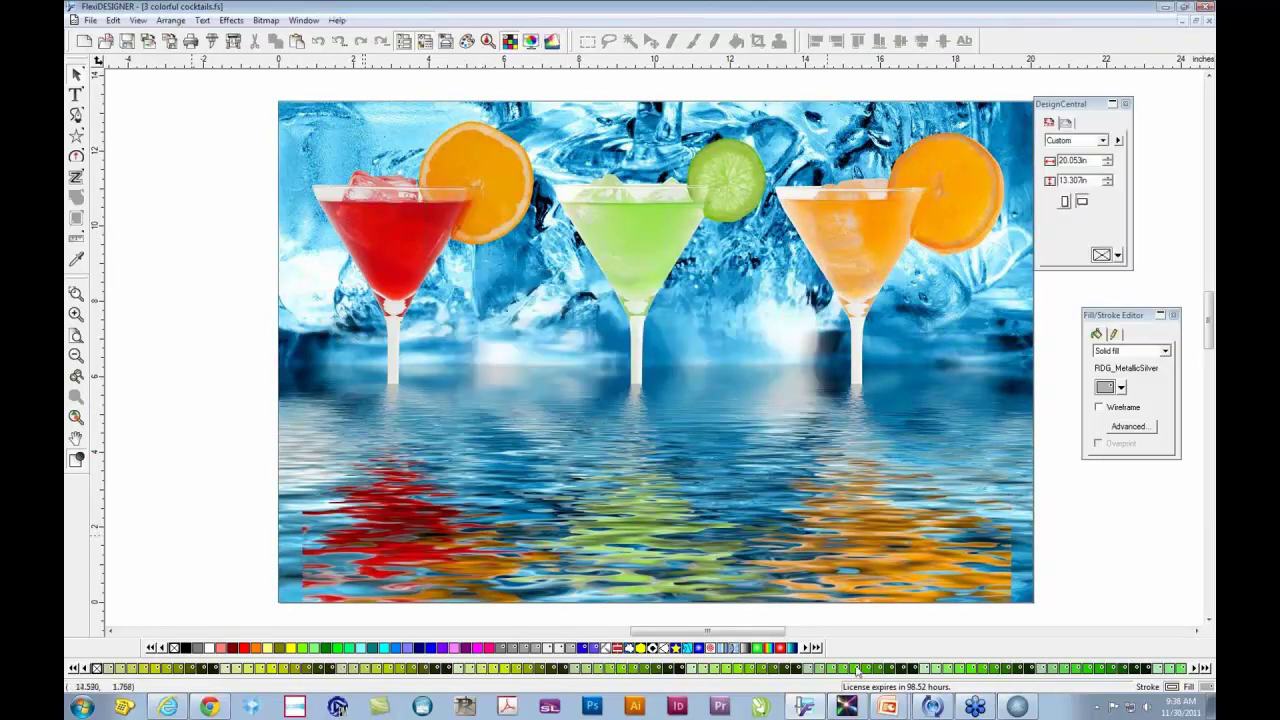
# Step: Switch to VersaWorks, open the job settings of the newest 3 colorful cocktails.eps job, and enlarge its artwork preview
pyautogui.click(846, 707)
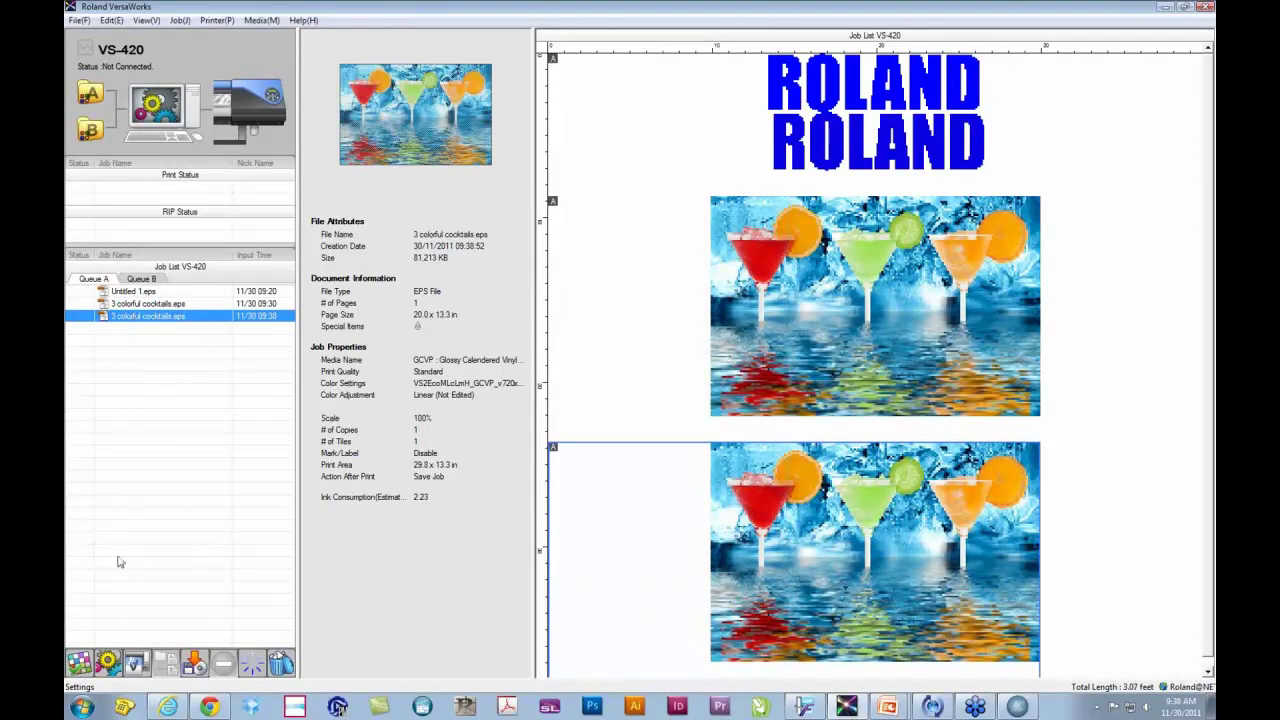
pyautogui.click(80, 663)
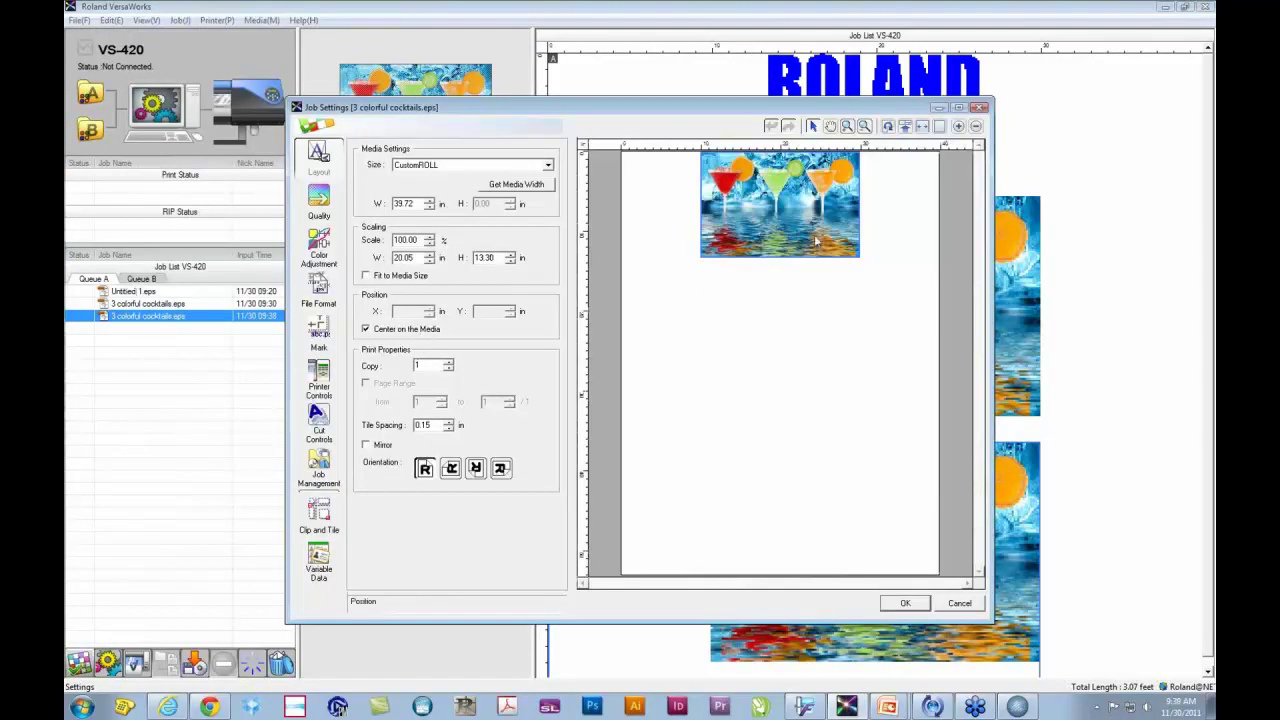
pyautogui.click(959, 108)
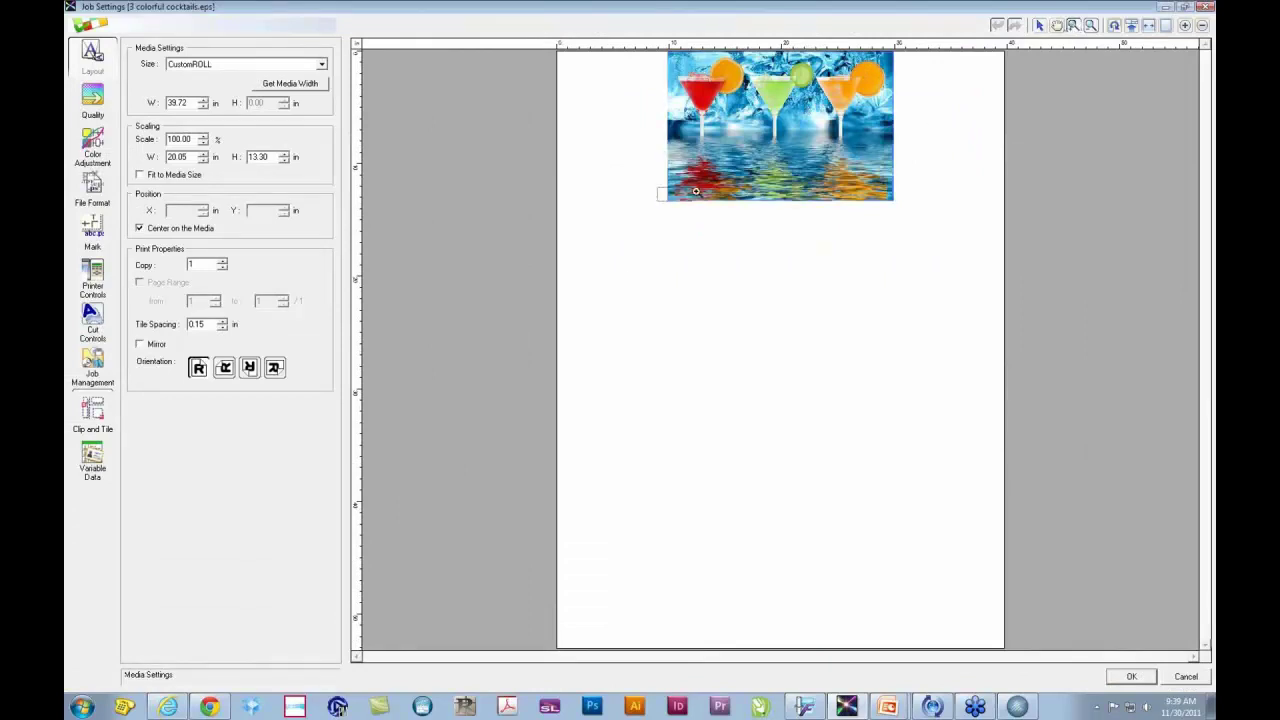
pyautogui.moveTo(695, 190); pyautogui.dragTo(908, 49)
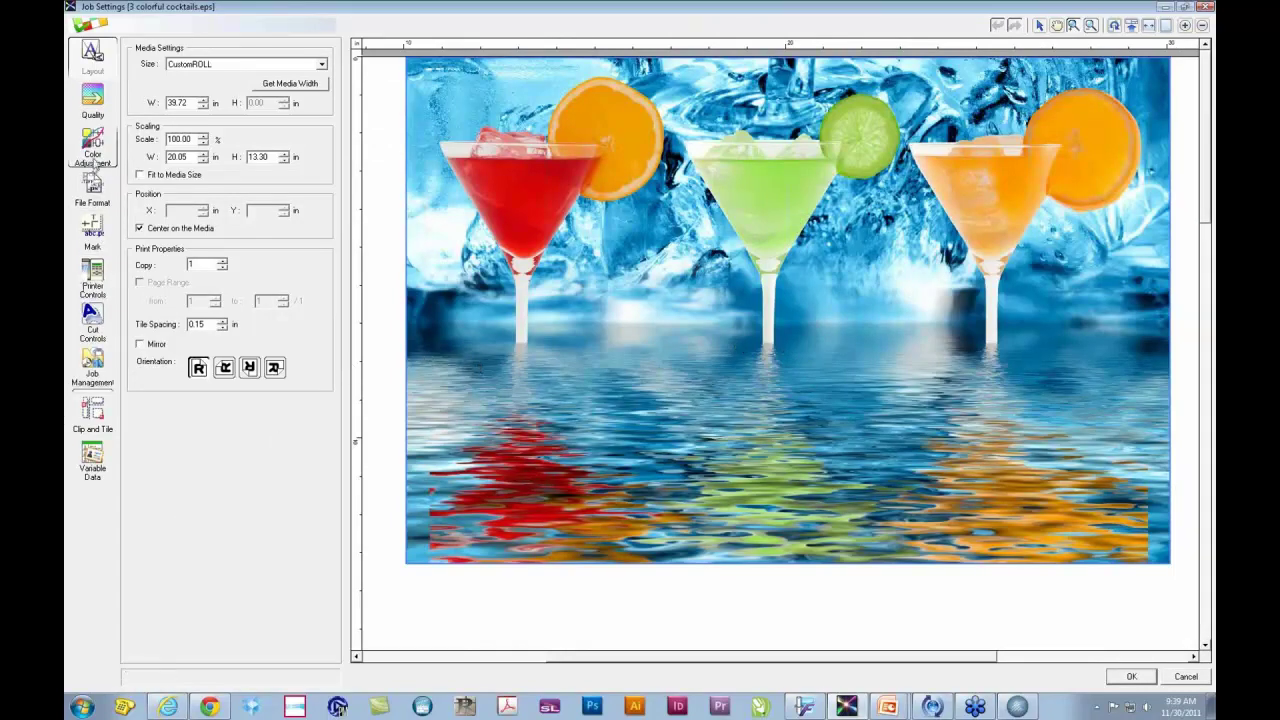
# Step: Preview the job's metallic layer with media type GCVP [MT] : Glossy Calendered Vinyl (ESM) and mode MetallicSilver (v), discarding the settings
pyautogui.click(93, 107)
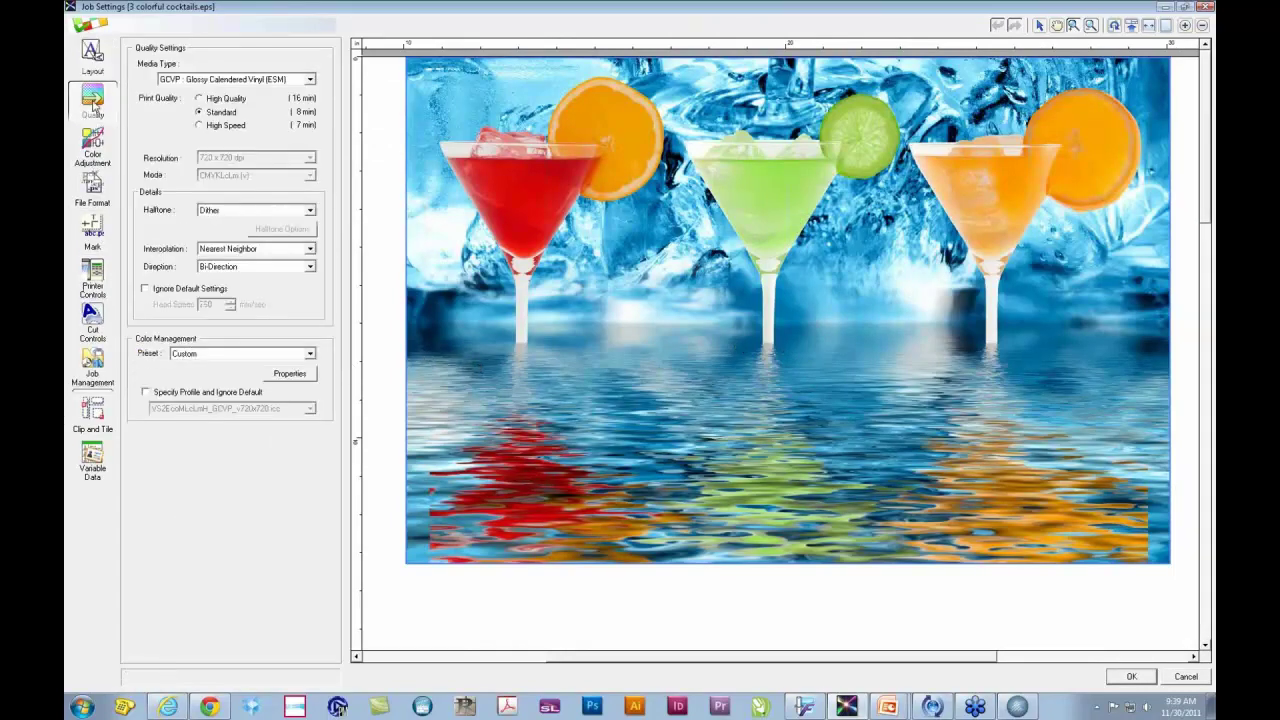
pyautogui.click(222, 80)
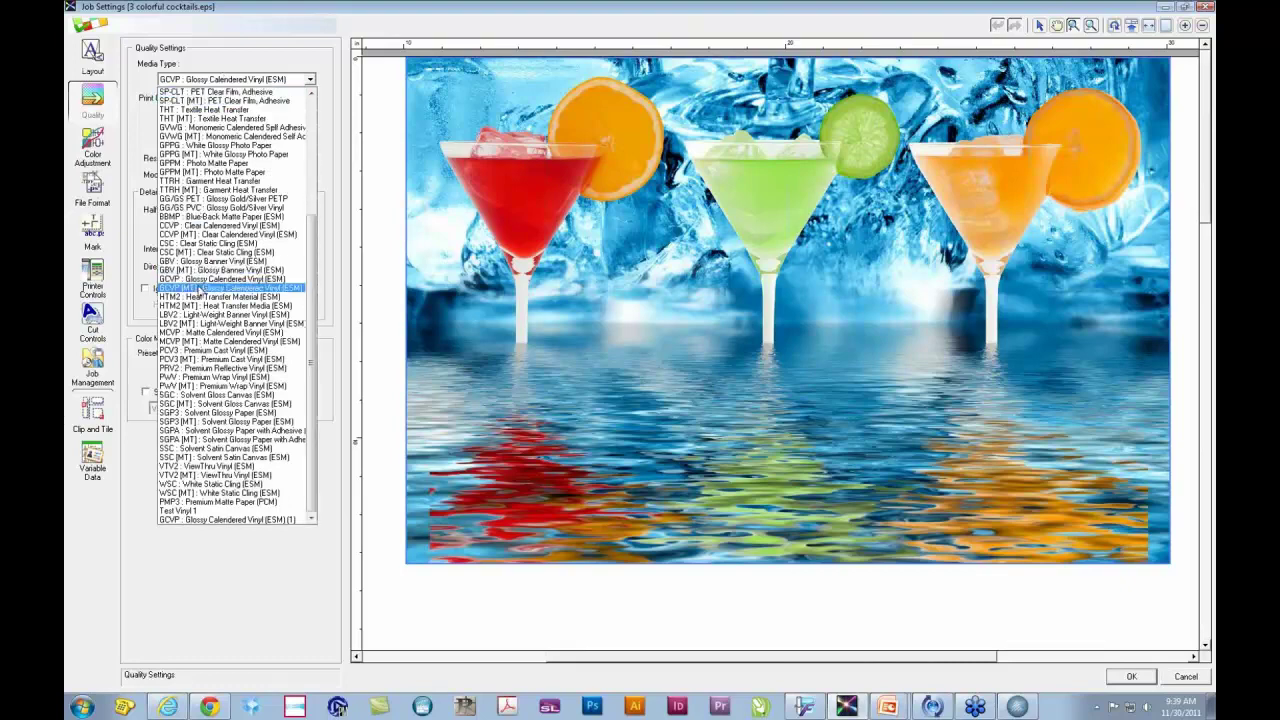
pyautogui.click(200, 290)
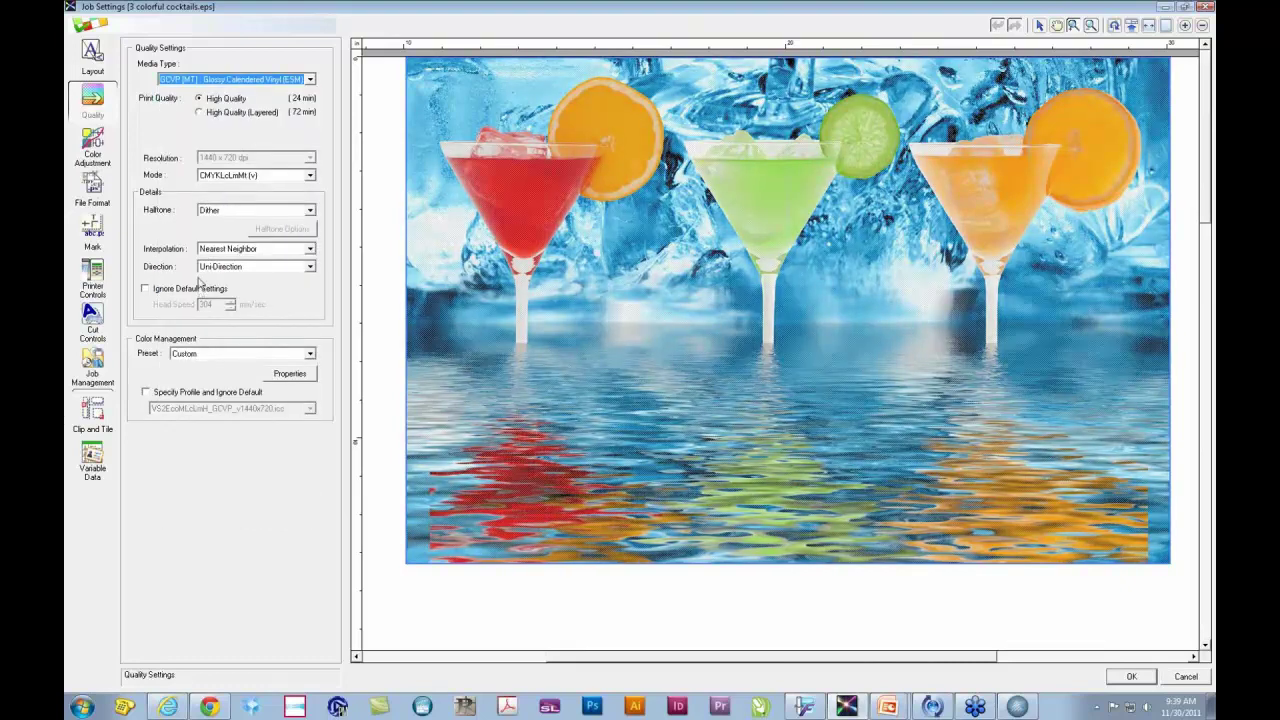
pyautogui.click(257, 176)
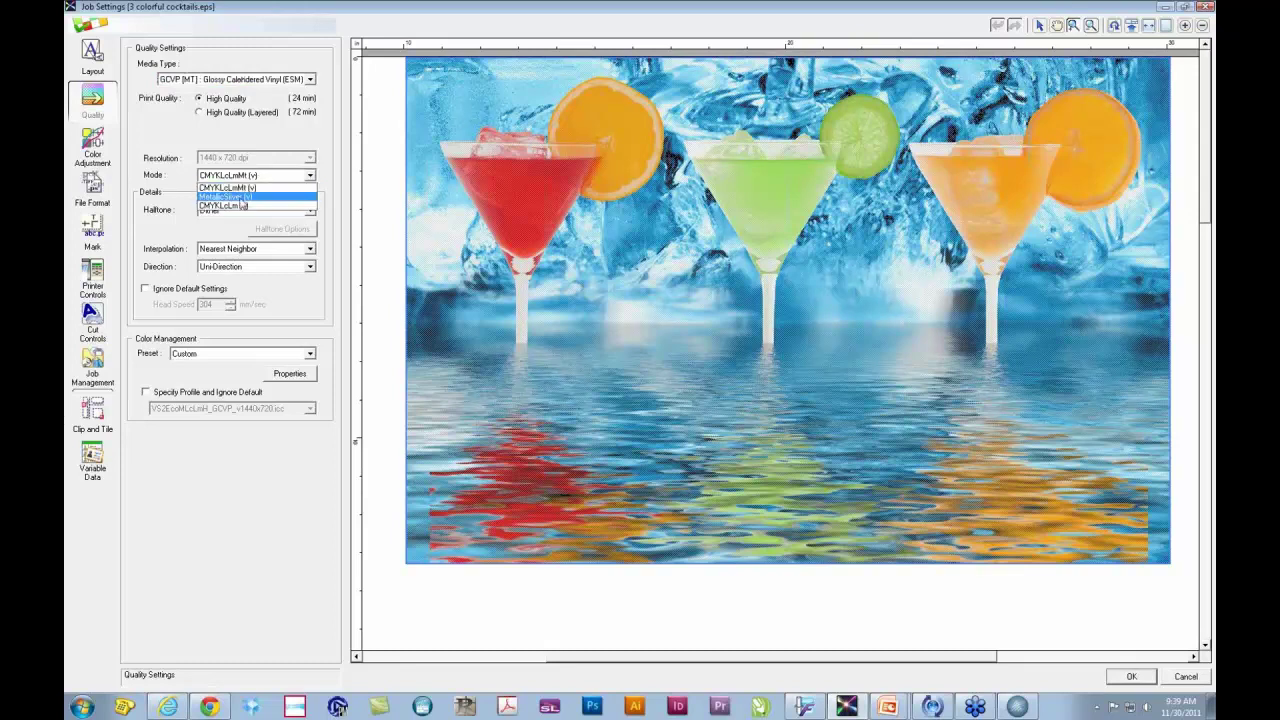
pyautogui.click(238, 197)
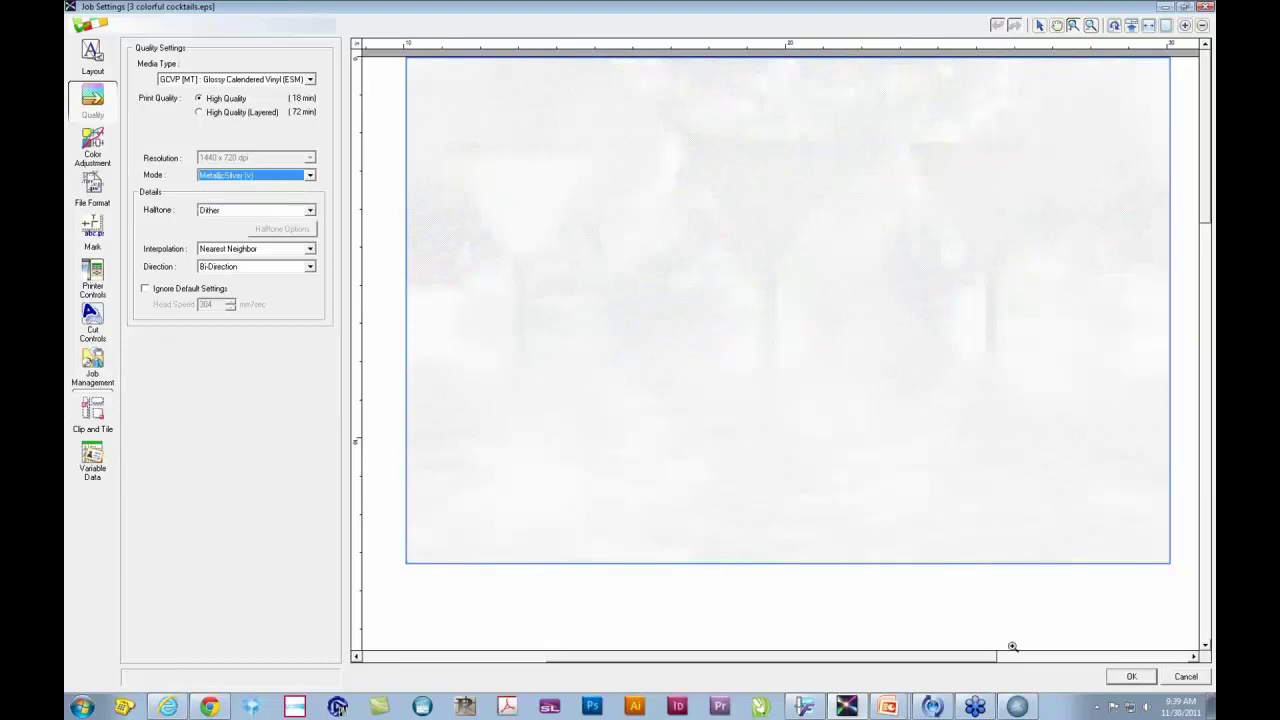
pyautogui.click(1188, 678)
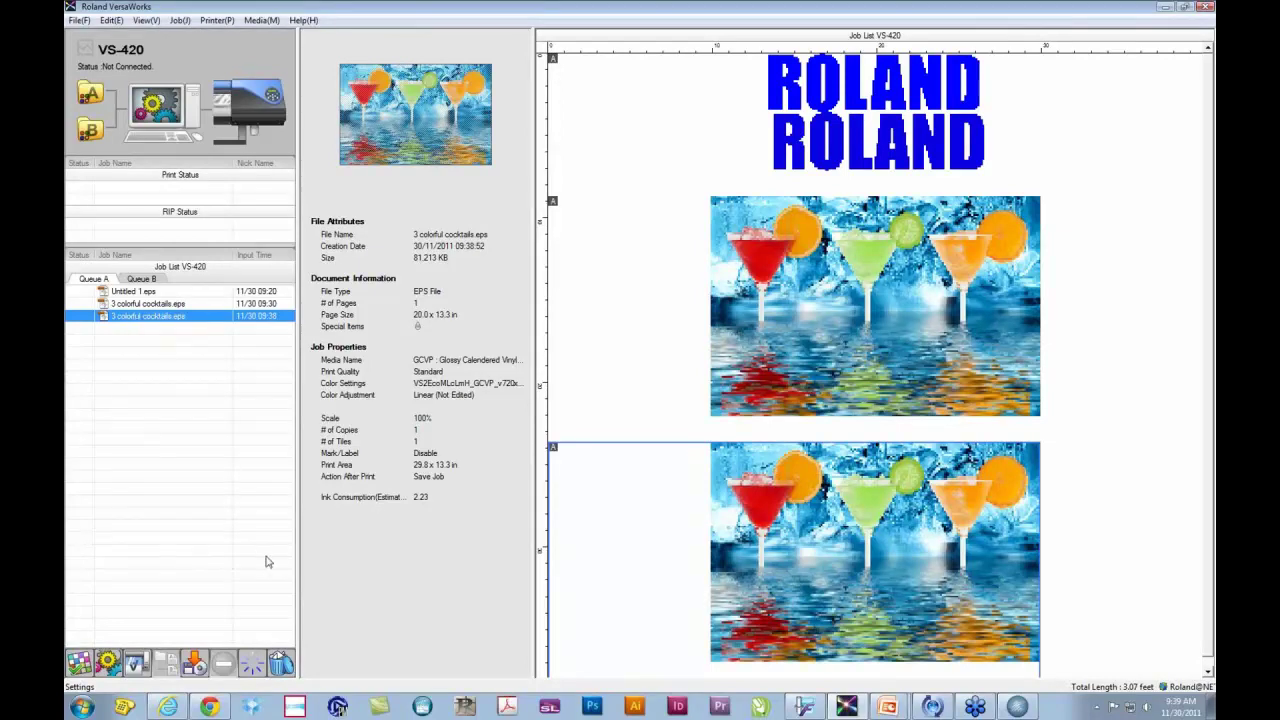
# Step: Switch back to the 3 colorful cocktails document in FlexiDESIGNER
pyautogui.click(805, 707)
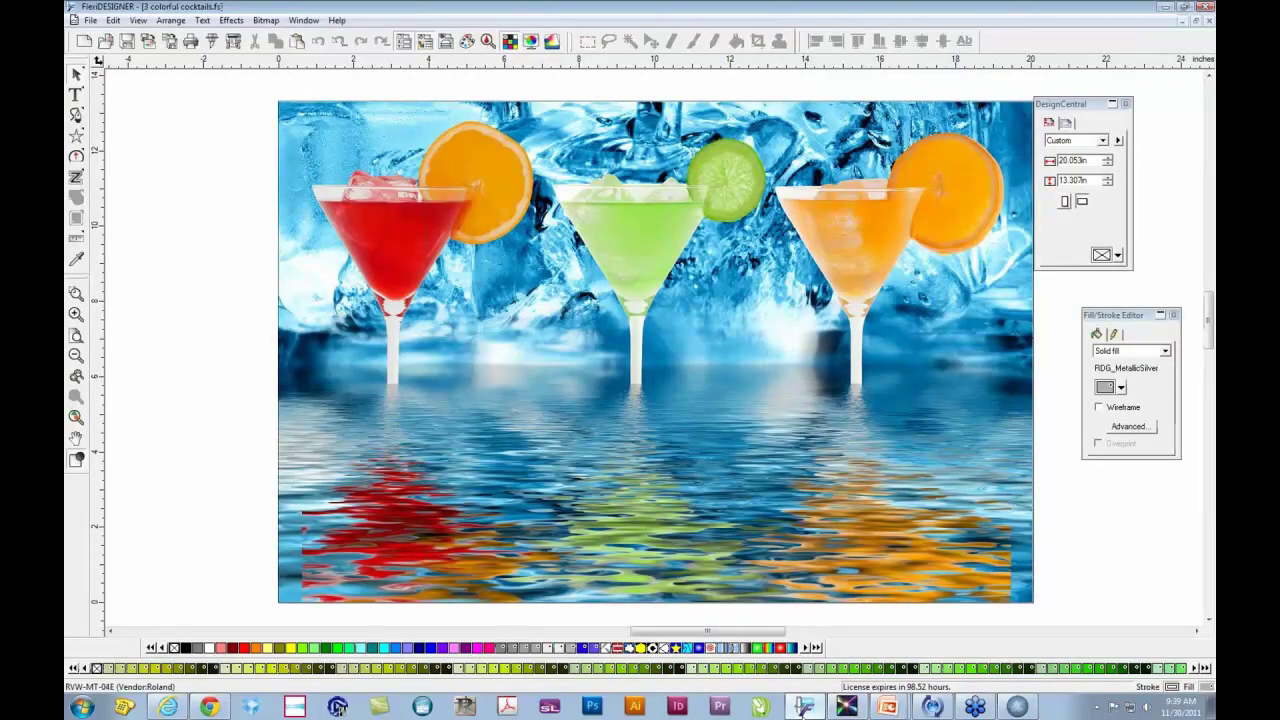
pyautogui.click(805, 707)
pyautogui.click(805, 707)
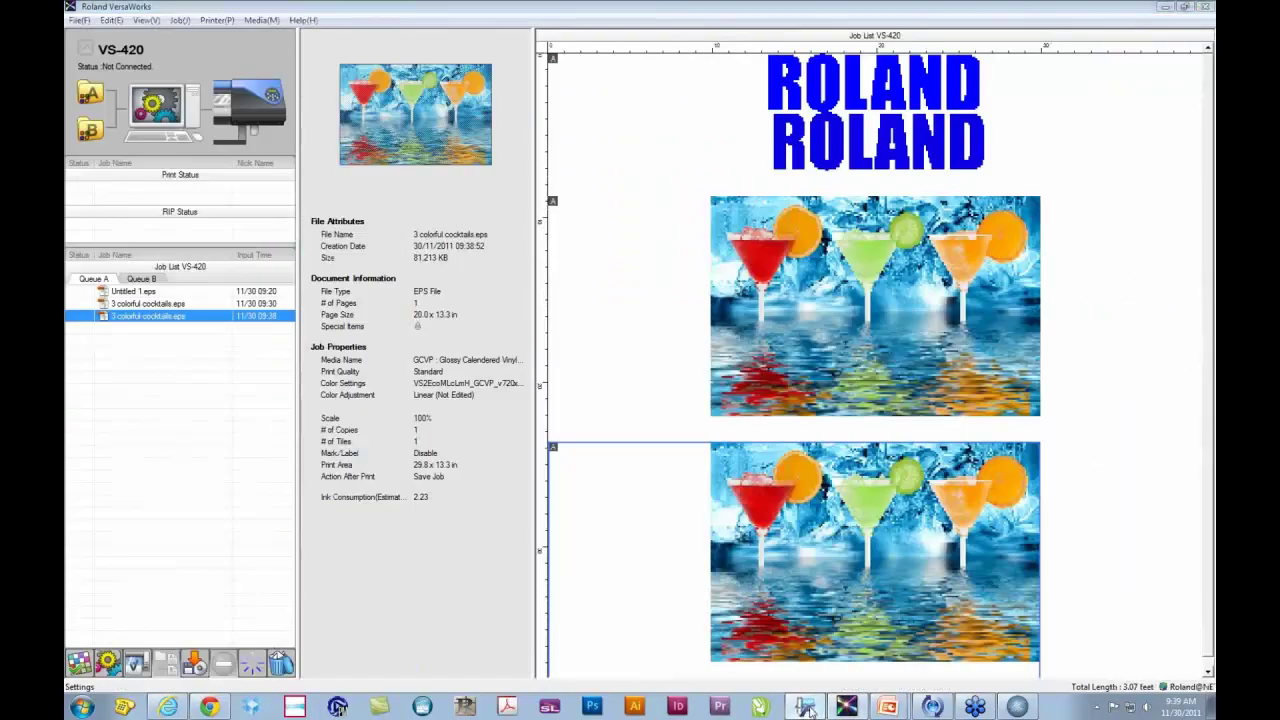
pyautogui.click(805, 707)
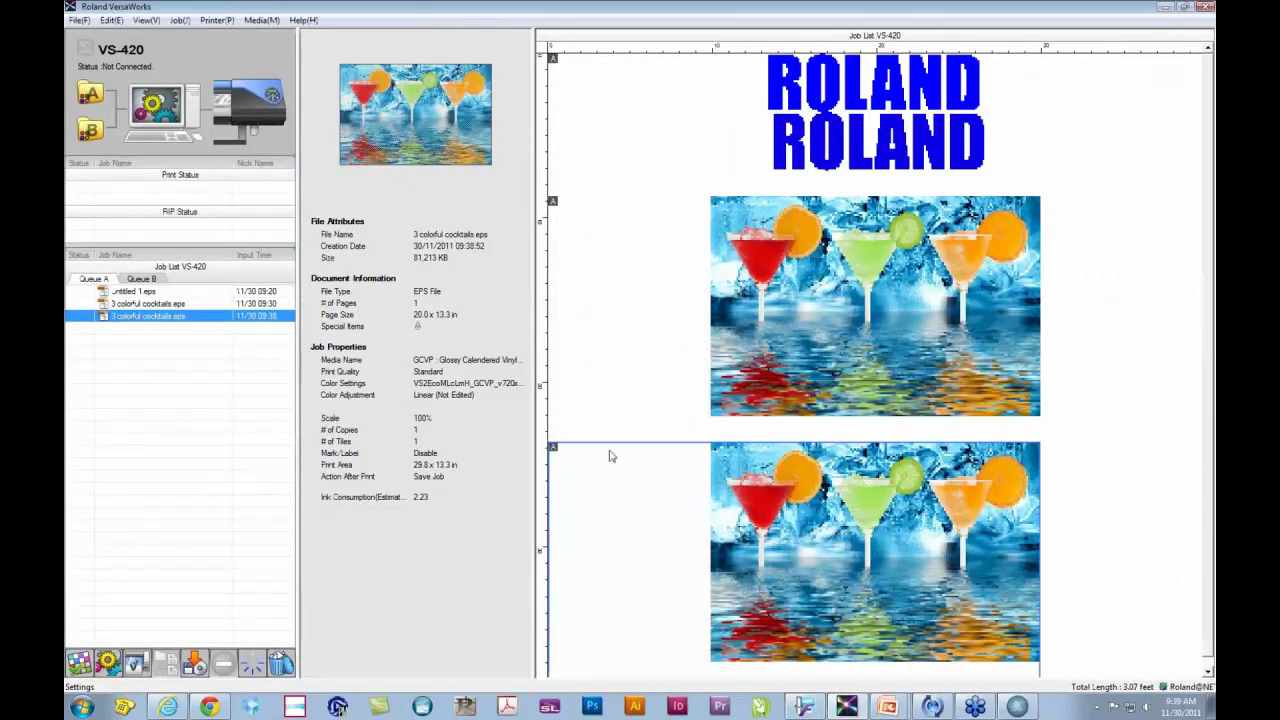
pyautogui.click(804, 707)
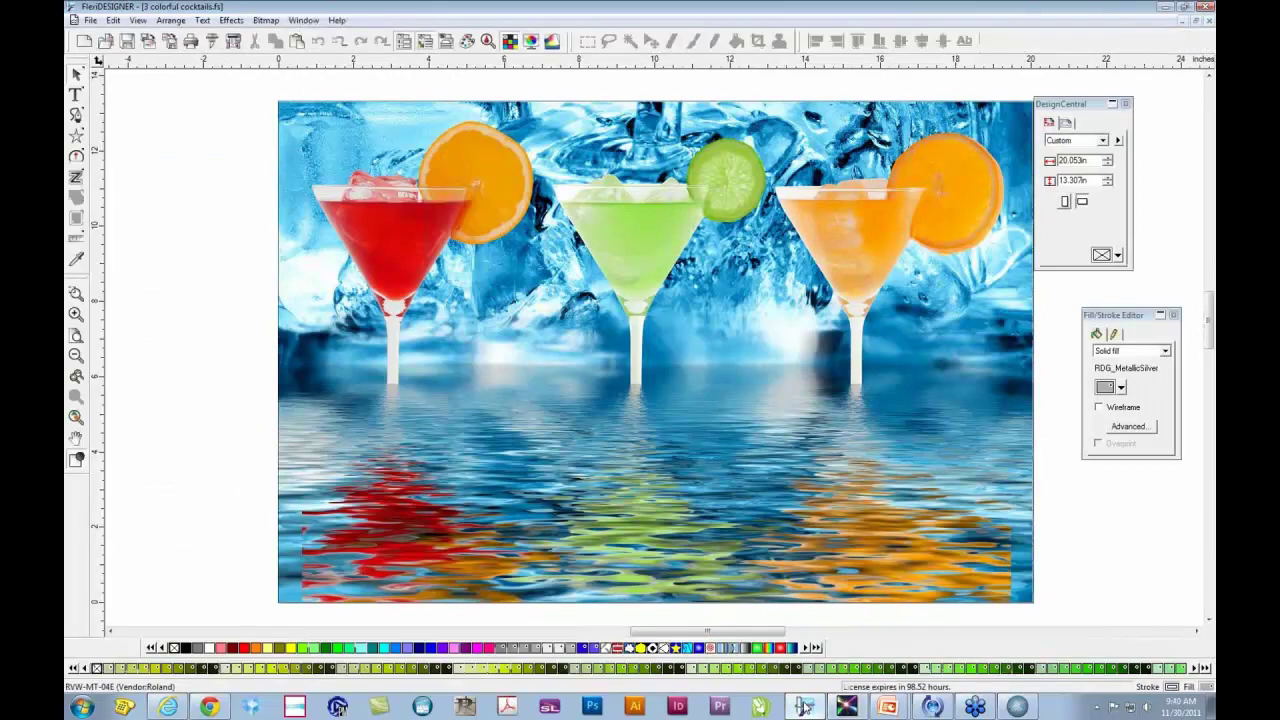
# Step: Move the cocktails image aside to inspect the metallic silver shape beneath it, and undo the move
pyautogui.click(810, 530)
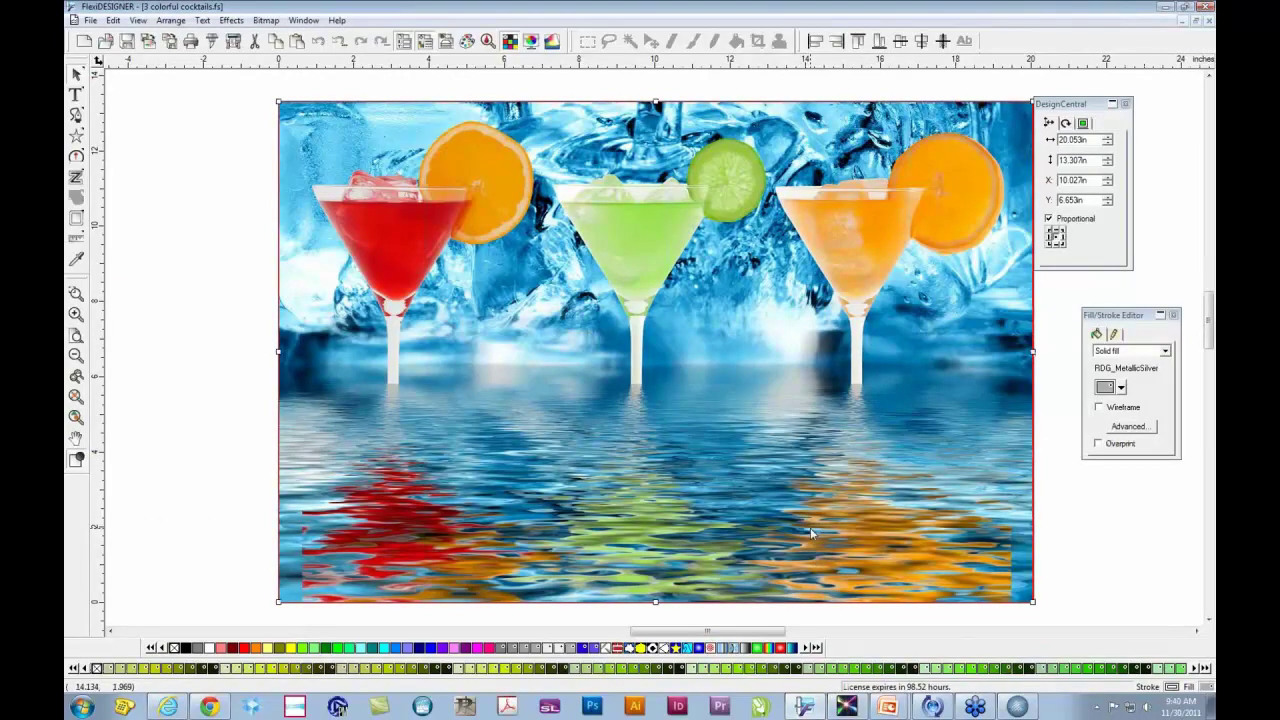
pyautogui.moveTo(607, 194)
pyautogui.mouseDown()
pyautogui.moveTo(371, 205)
pyautogui.moveTo(305, 194)
pyautogui.mouseUp()
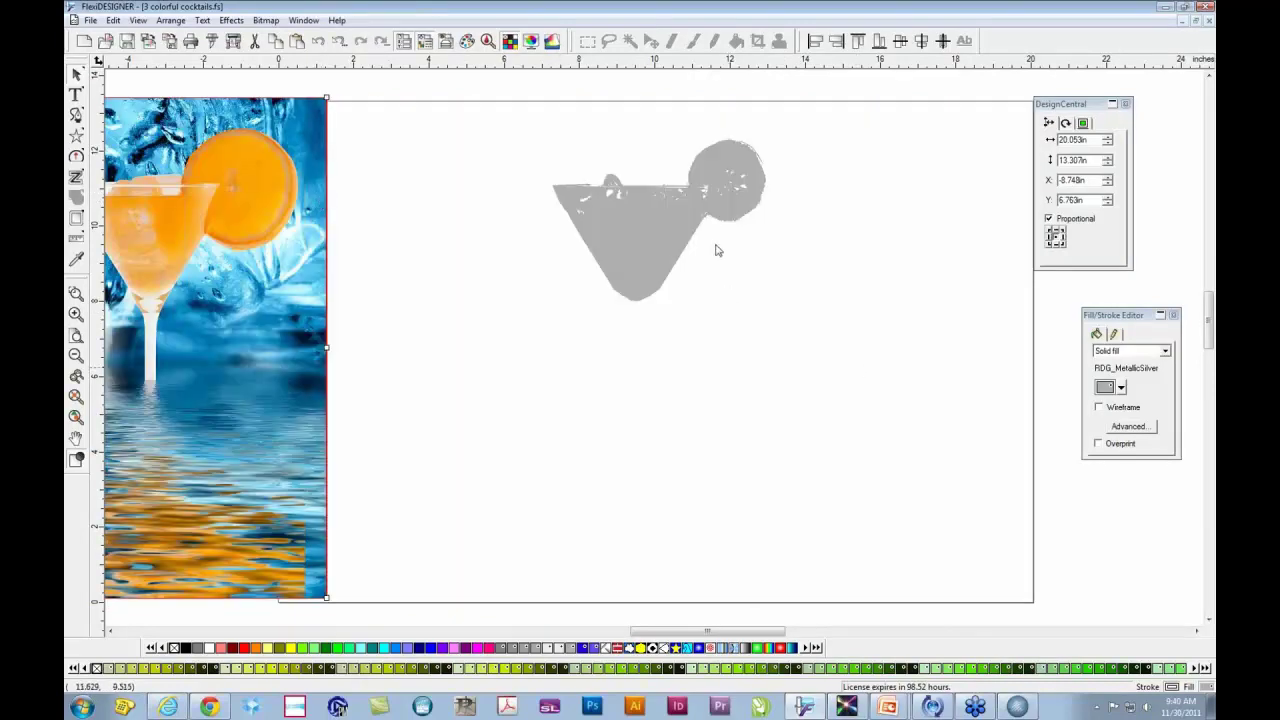
pyautogui.click(663, 243)
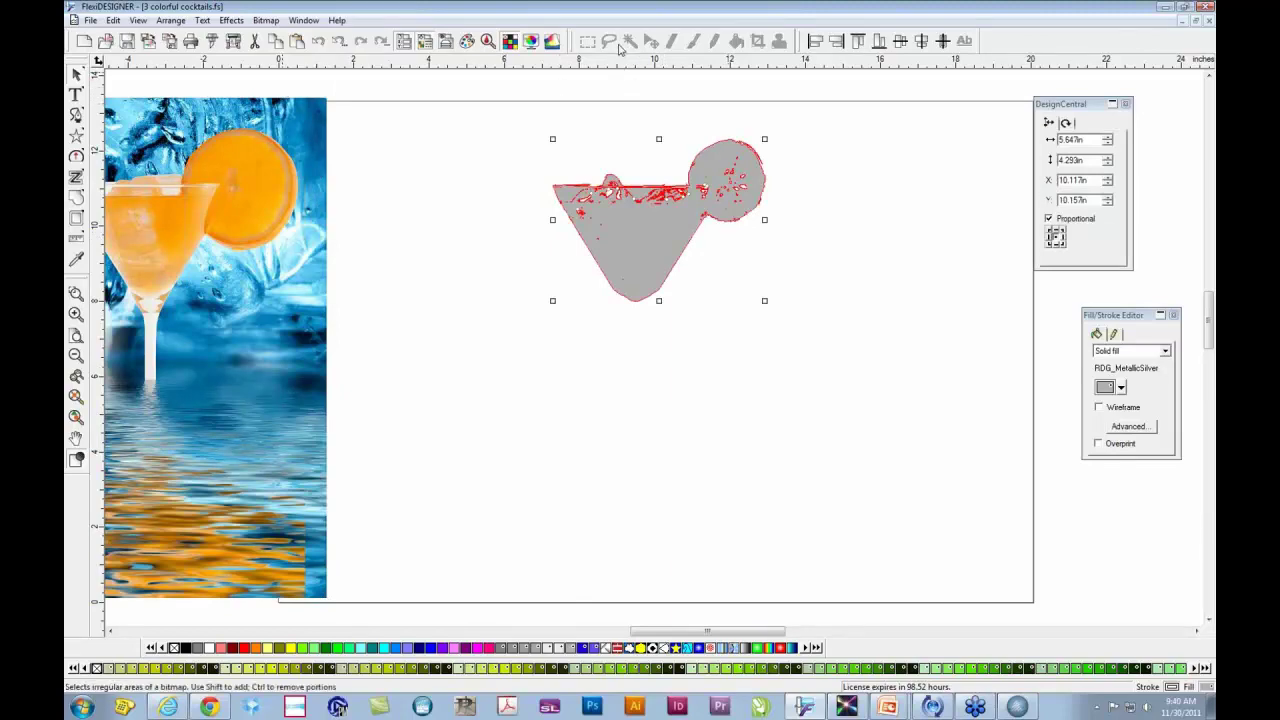
pyautogui.click(318, 42)
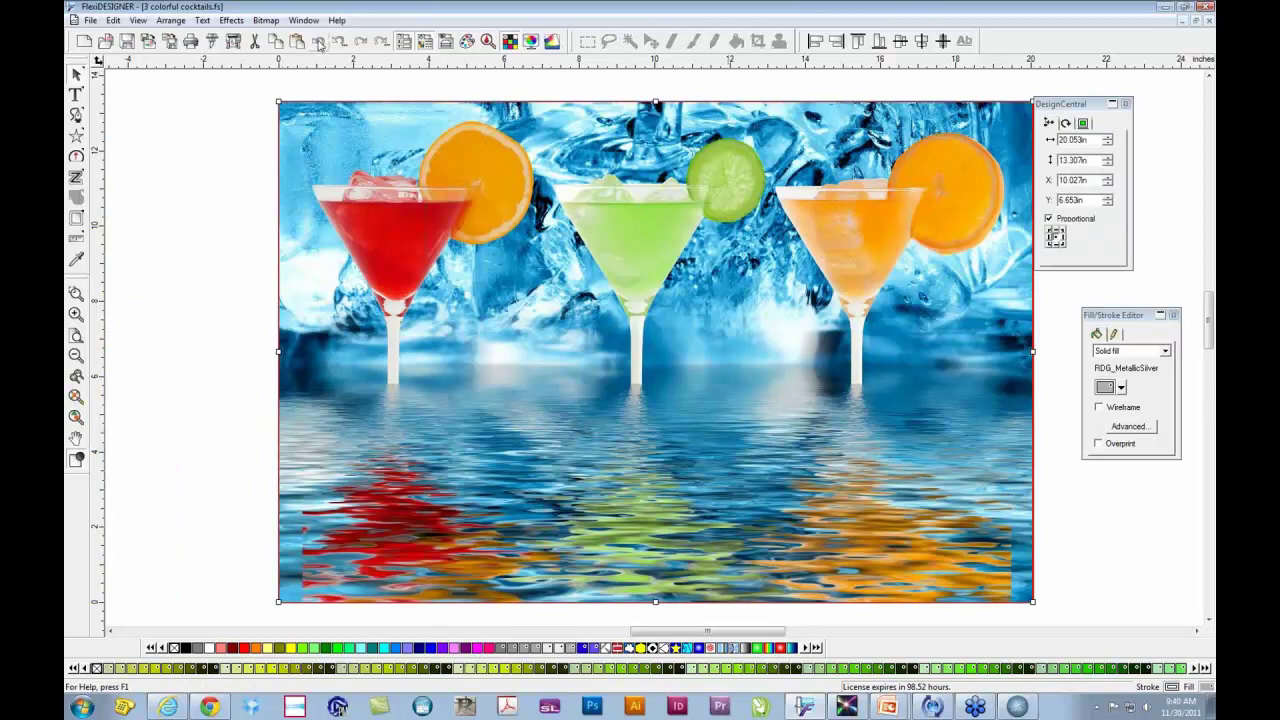
# Step: Select the cocktails image together with the hidden metallic silver shape to check their outlines, and clear the selection
pyautogui.click(229, 251)
pyautogui.click(672, 345)
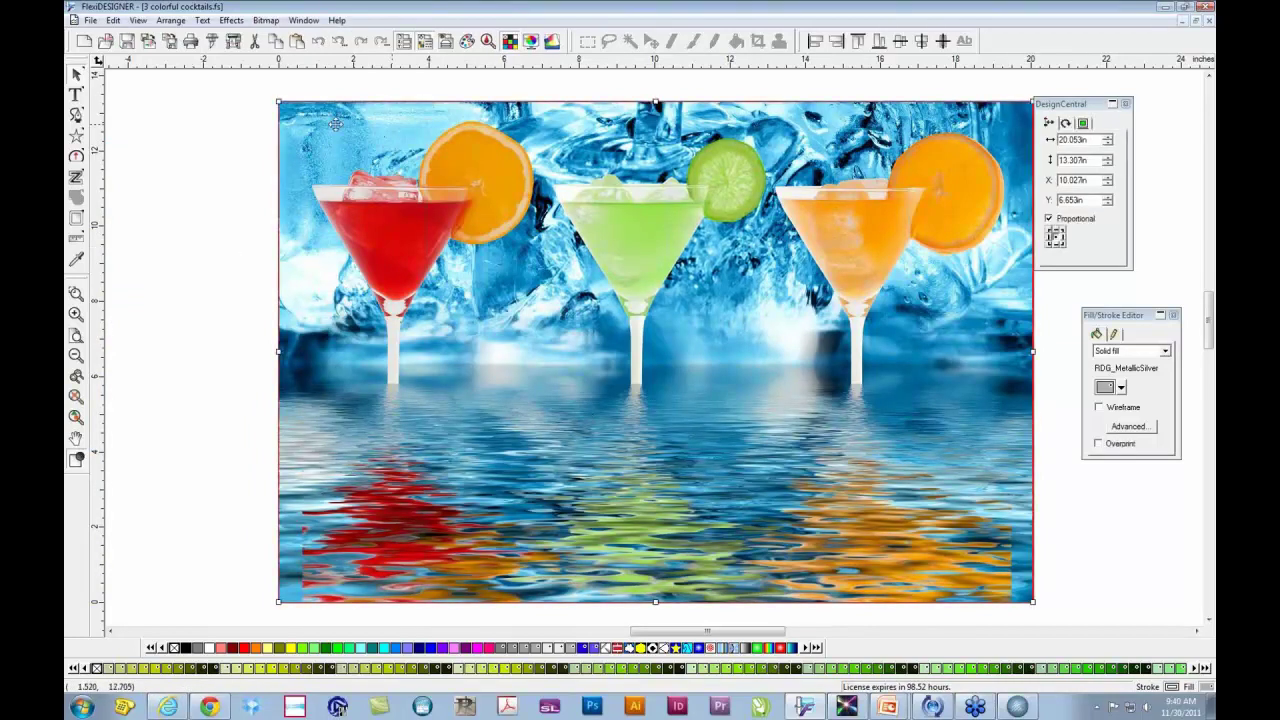
pyautogui.moveTo(255, 91)
pyautogui.mouseDown()
pyautogui.moveTo(300, 288)
pyautogui.moveTo(756, 385)
pyautogui.mouseUp()
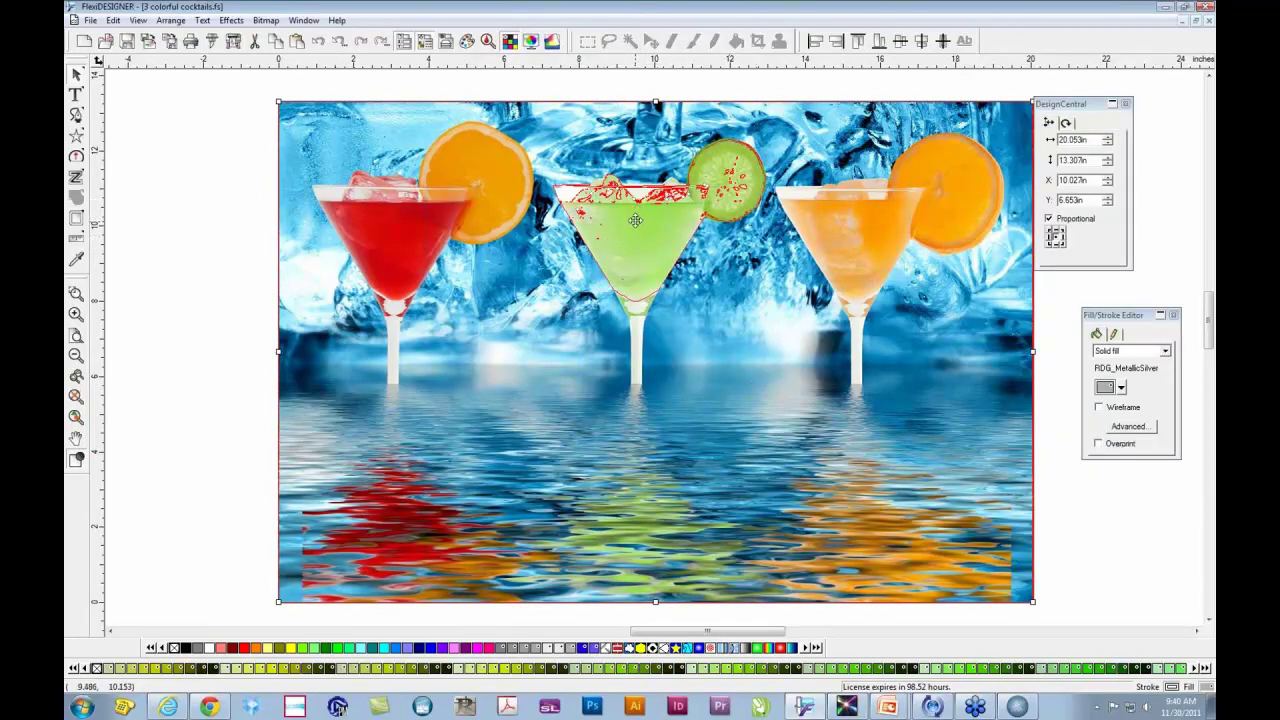
pyautogui.click(209, 221)
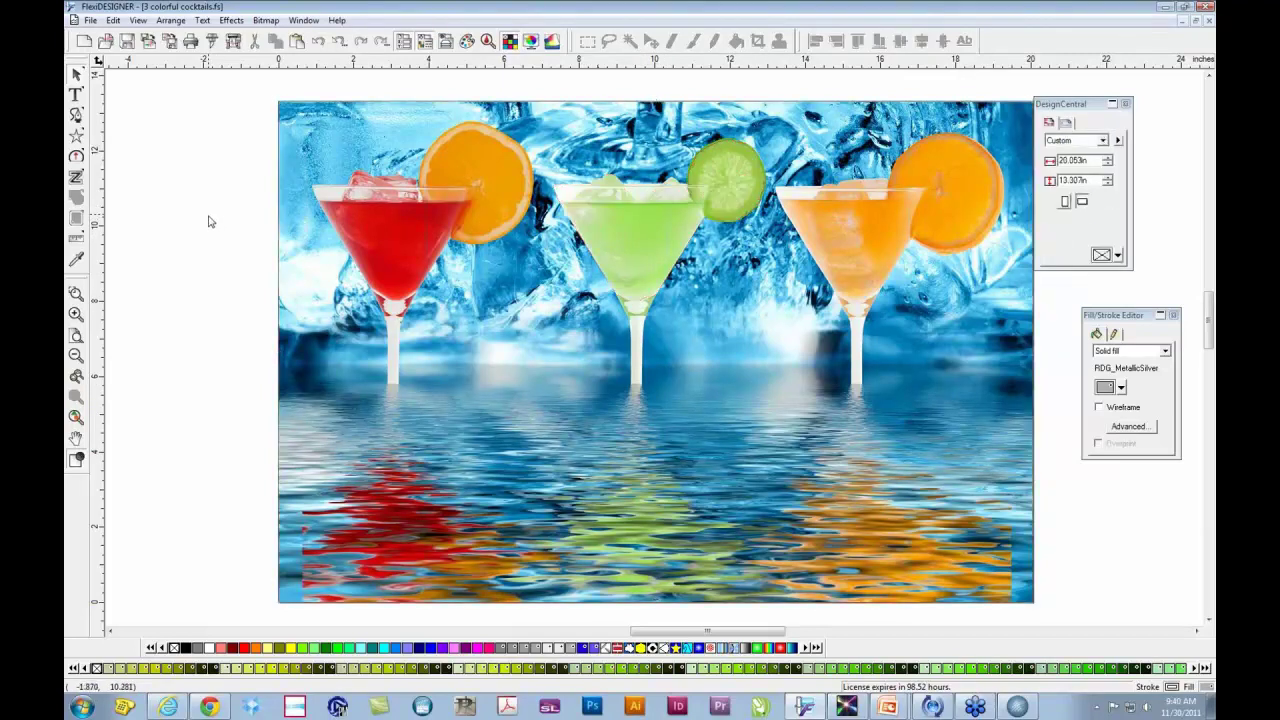
# Step: Undo the image's variable underbase and the stacking-order changes, and delete the metallic silver shape over the green cocktail
pyautogui.click(320, 40)
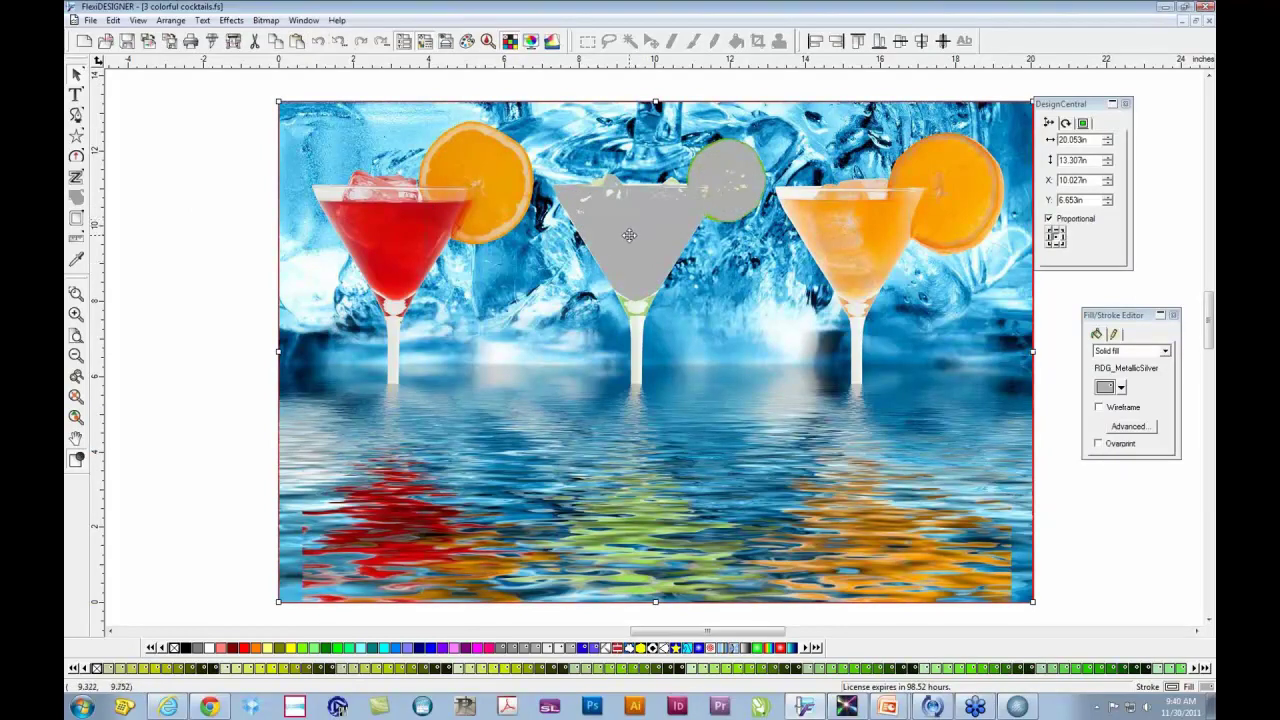
pyautogui.click(320, 41)
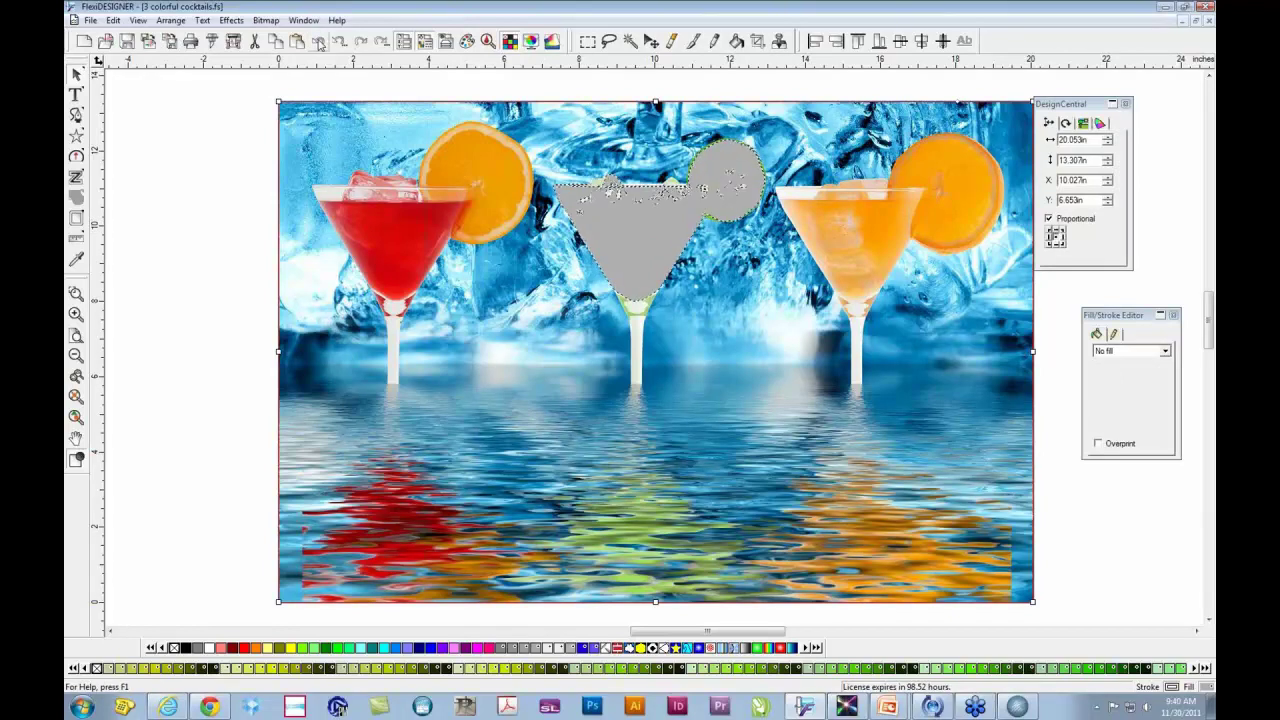
pyautogui.click(320, 41)
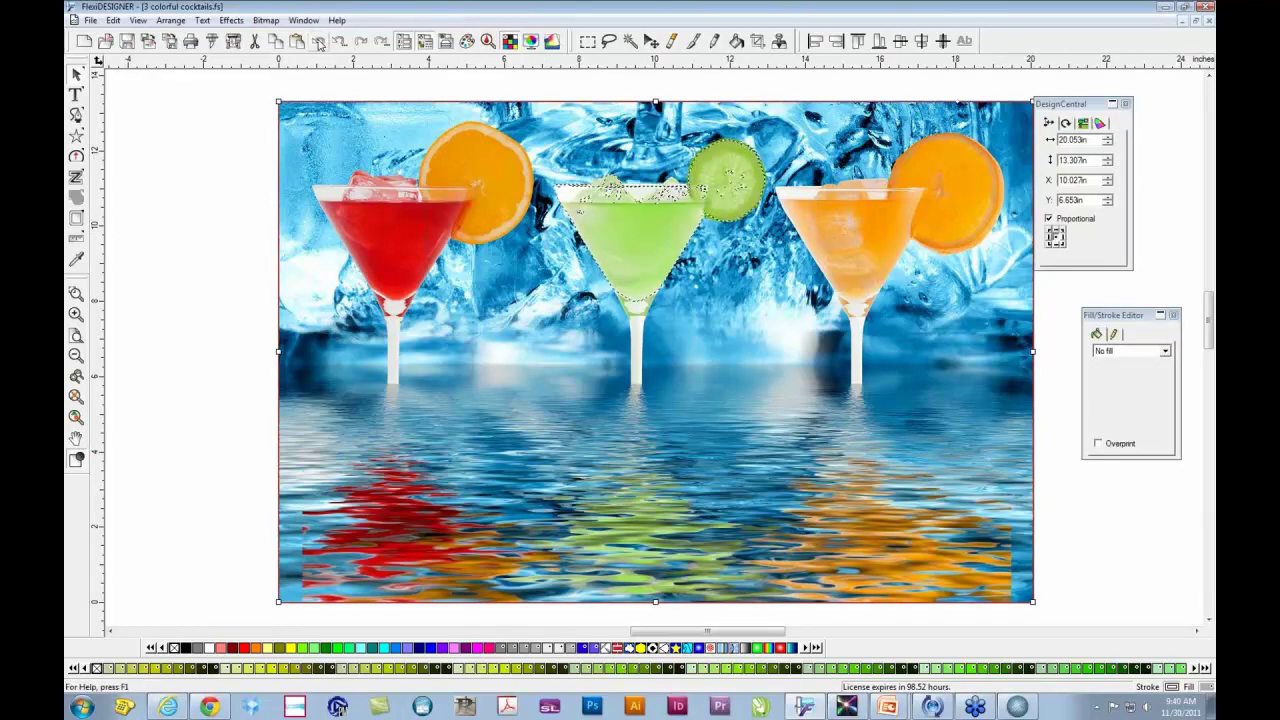
pyautogui.click(318, 41)
pyautogui.click(318, 41)
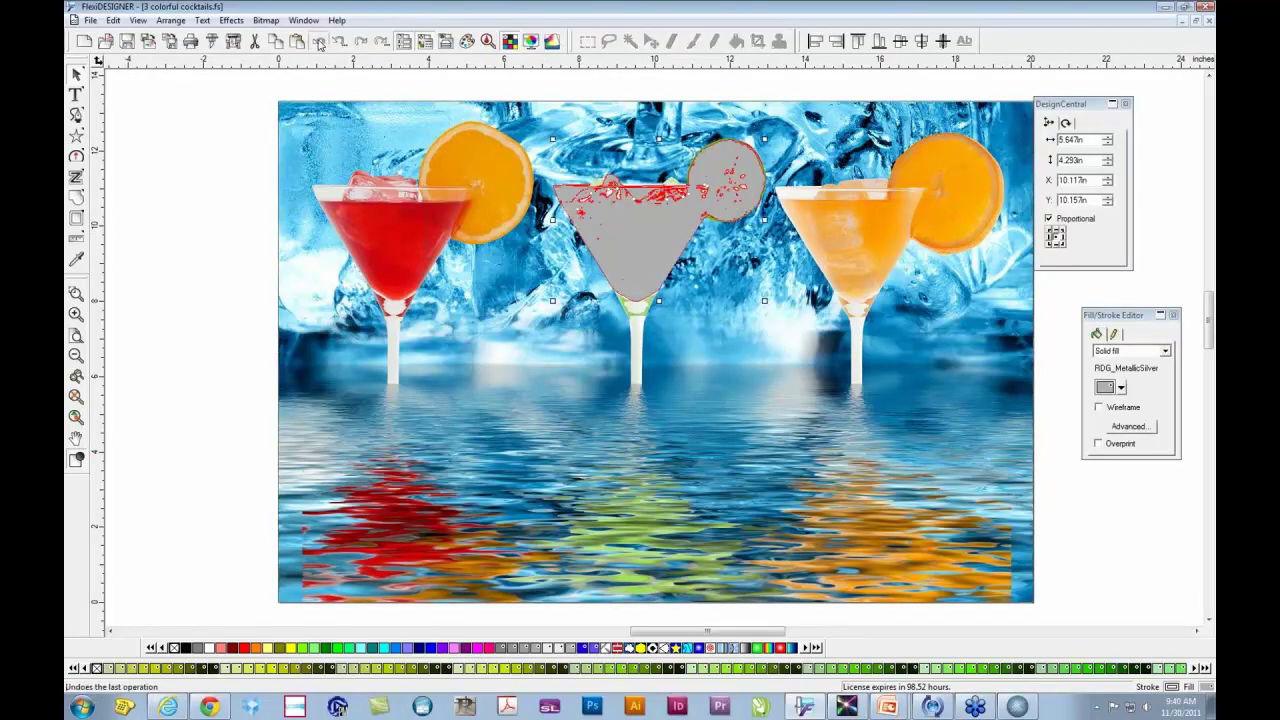
pyautogui.click(318, 41)
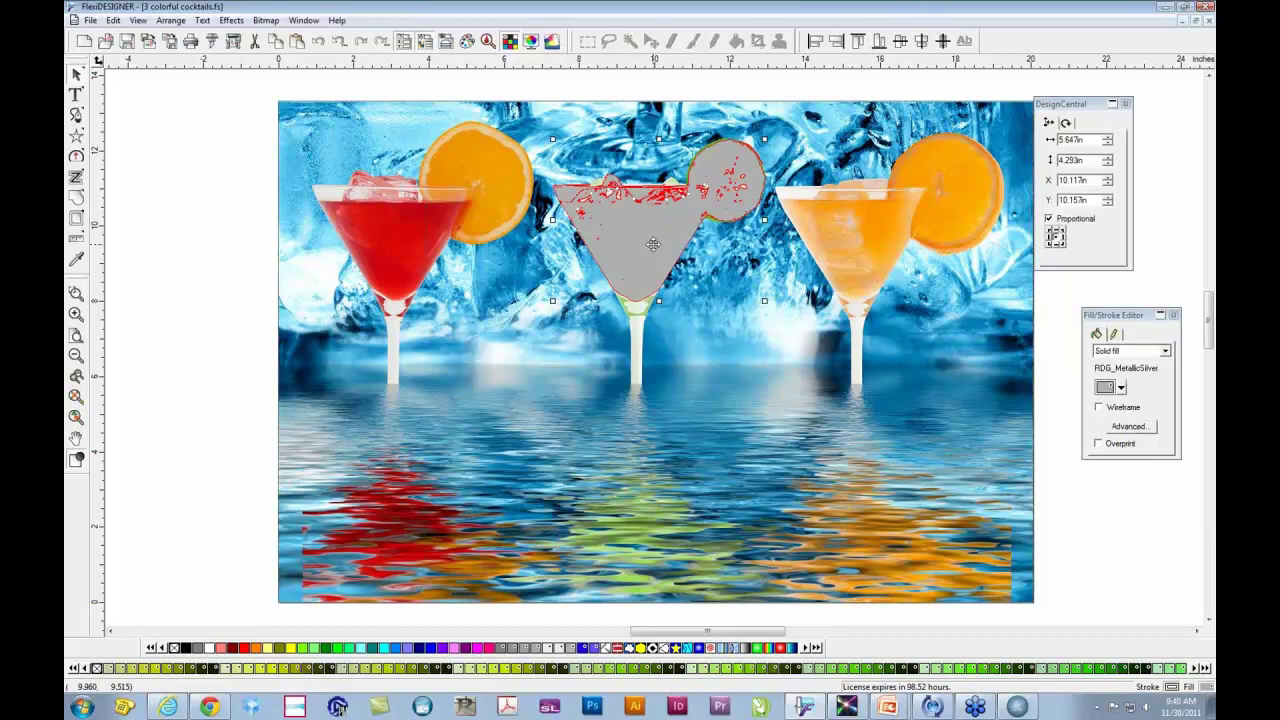
pyautogui.press('Delete')
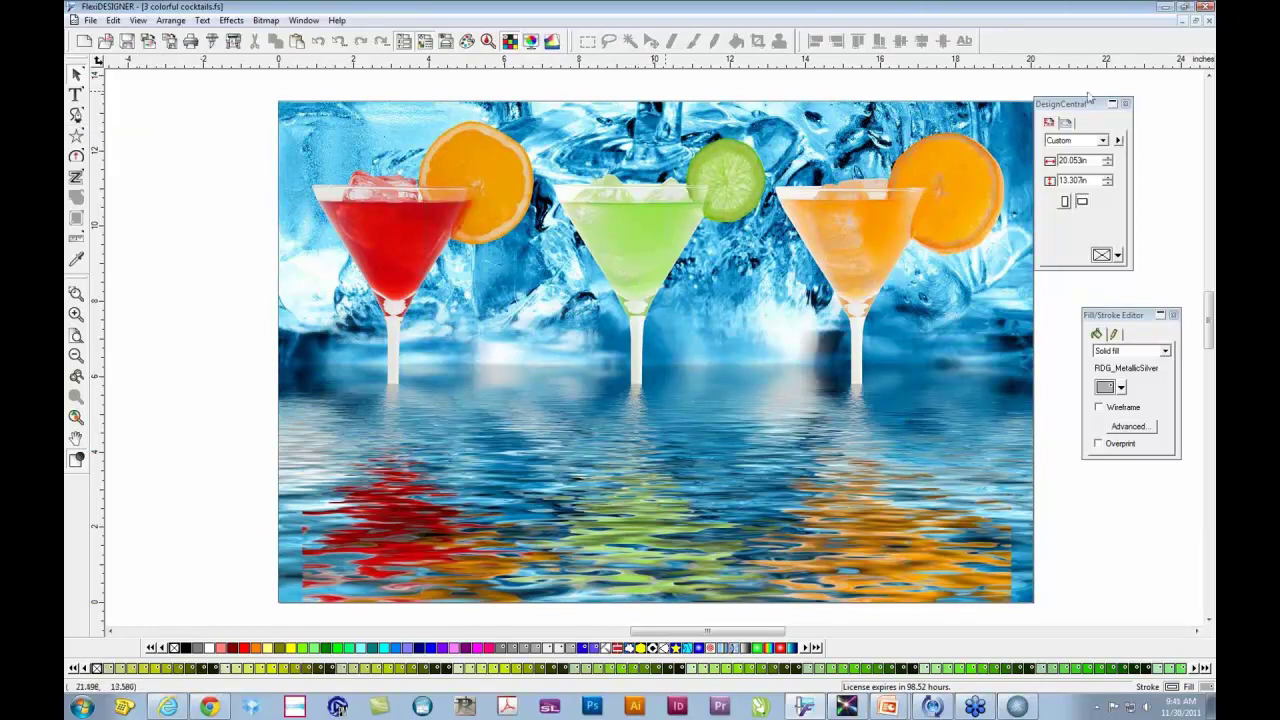
# Step: Close the current document without saving changes and reopen the recent file 3 colorful cocktails.jpg
pyautogui.click(1209, 21)
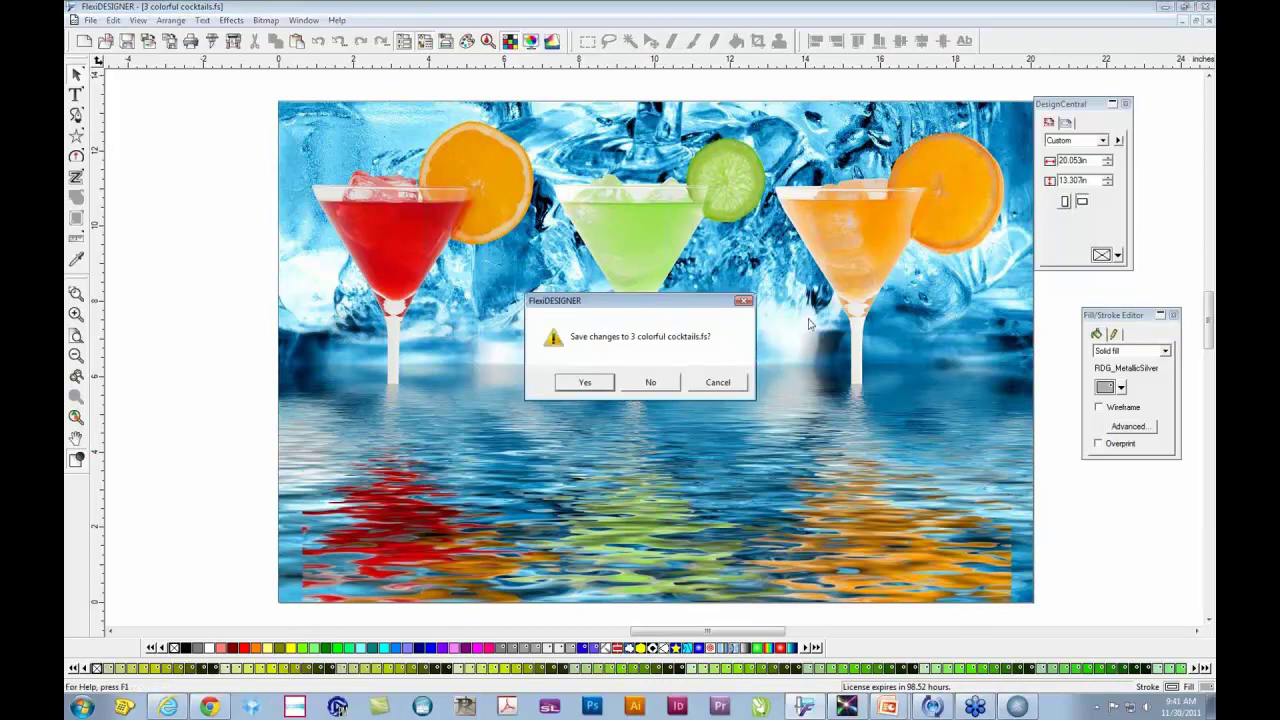
pyautogui.click(659, 384)
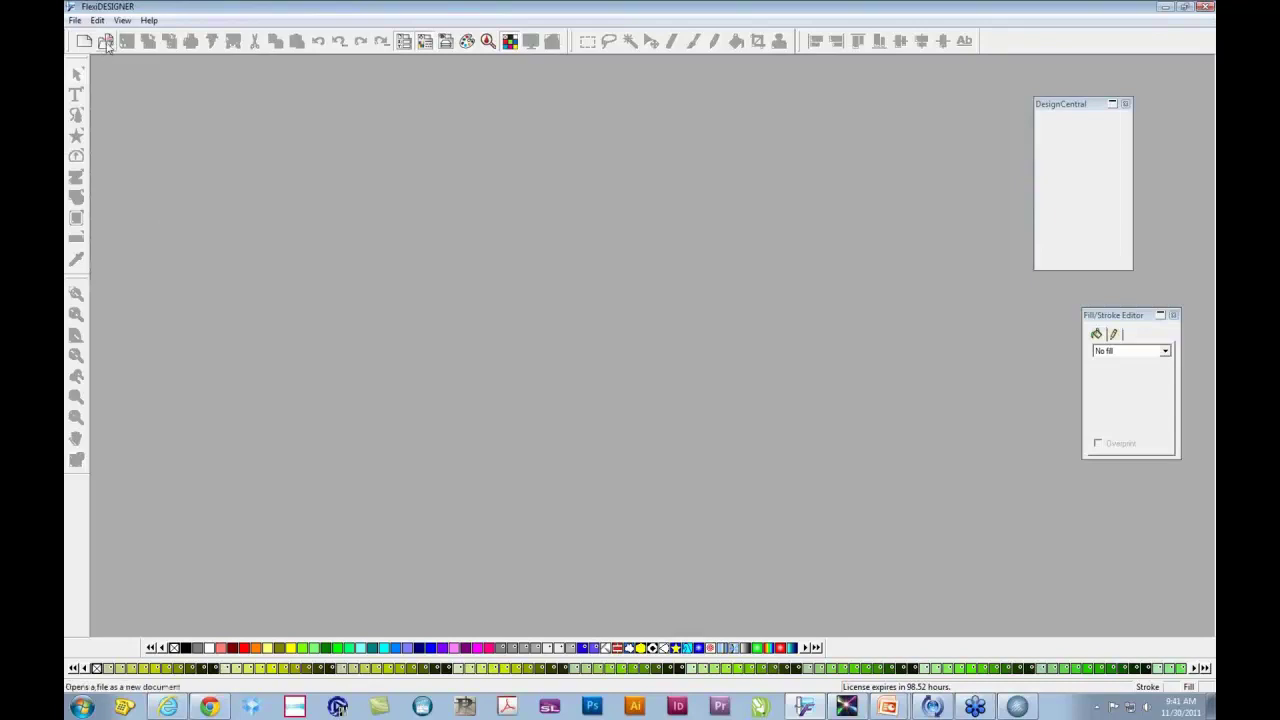
pyautogui.click(75, 21)
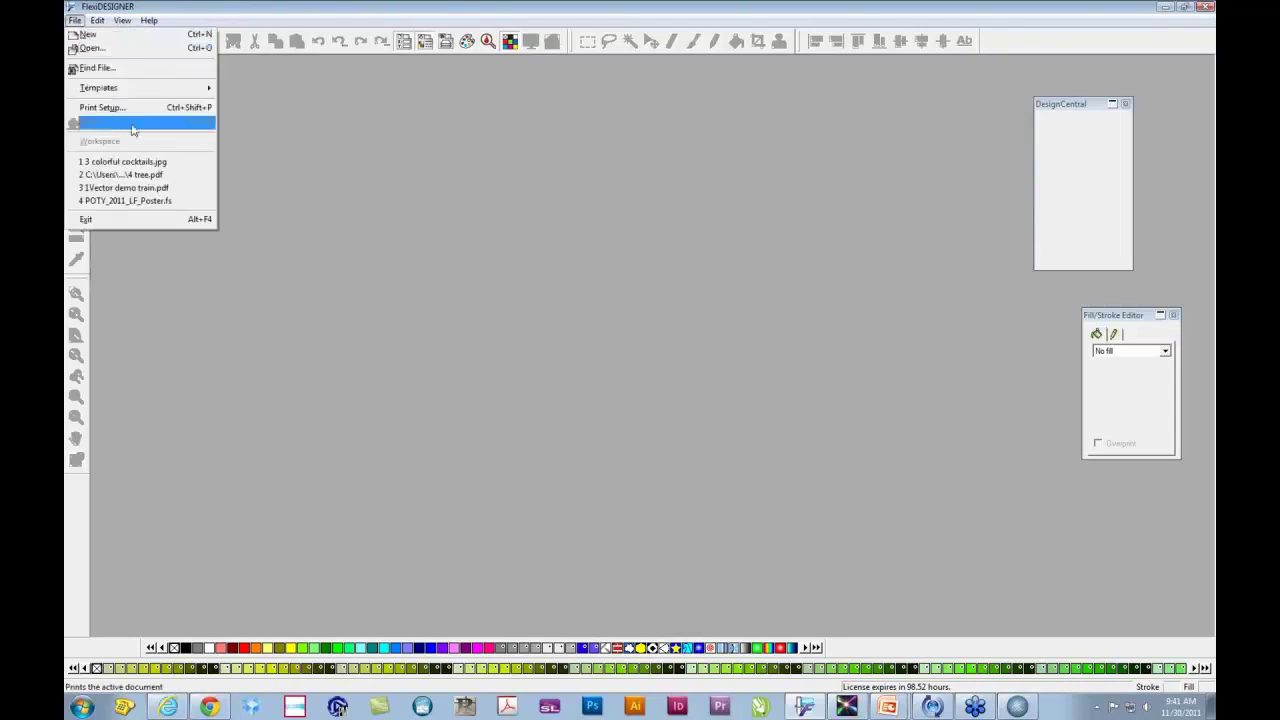
pyautogui.click(160, 162)
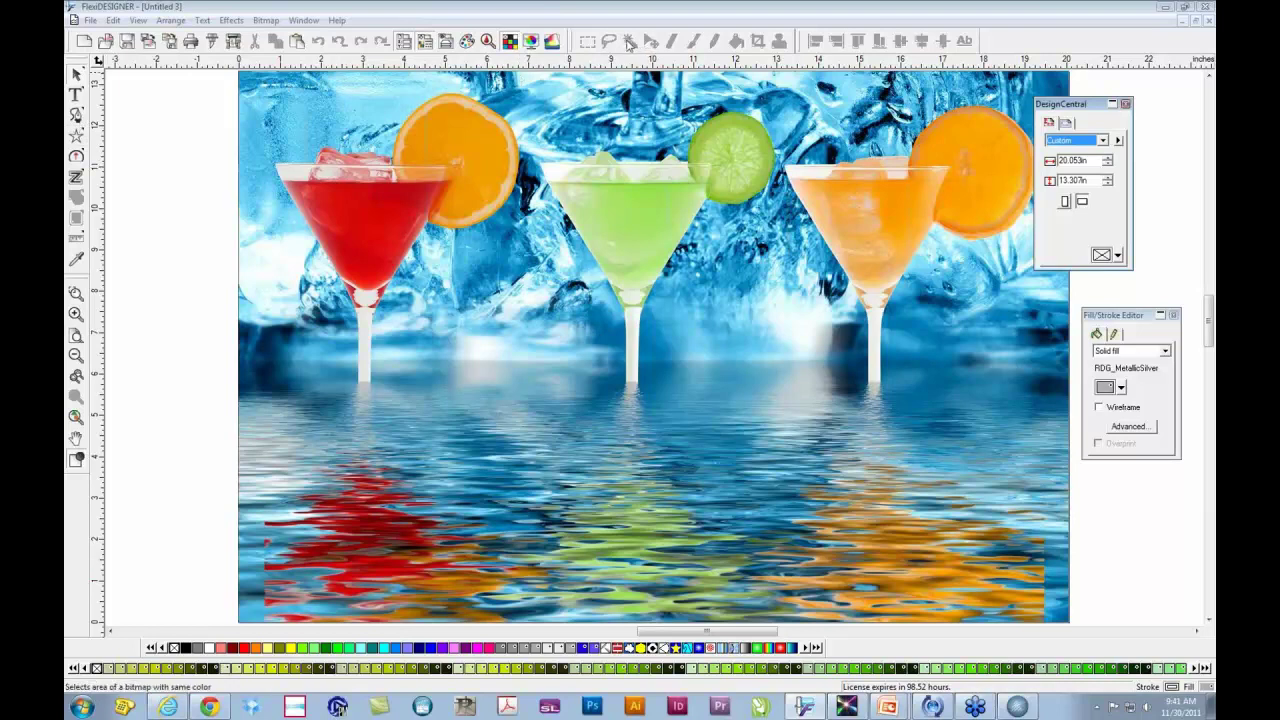
# Step: Trace a closed metallic silver path around the red cocktail glass, its ice and the orange slice, from the stem base
pyautogui.click(77, 116)
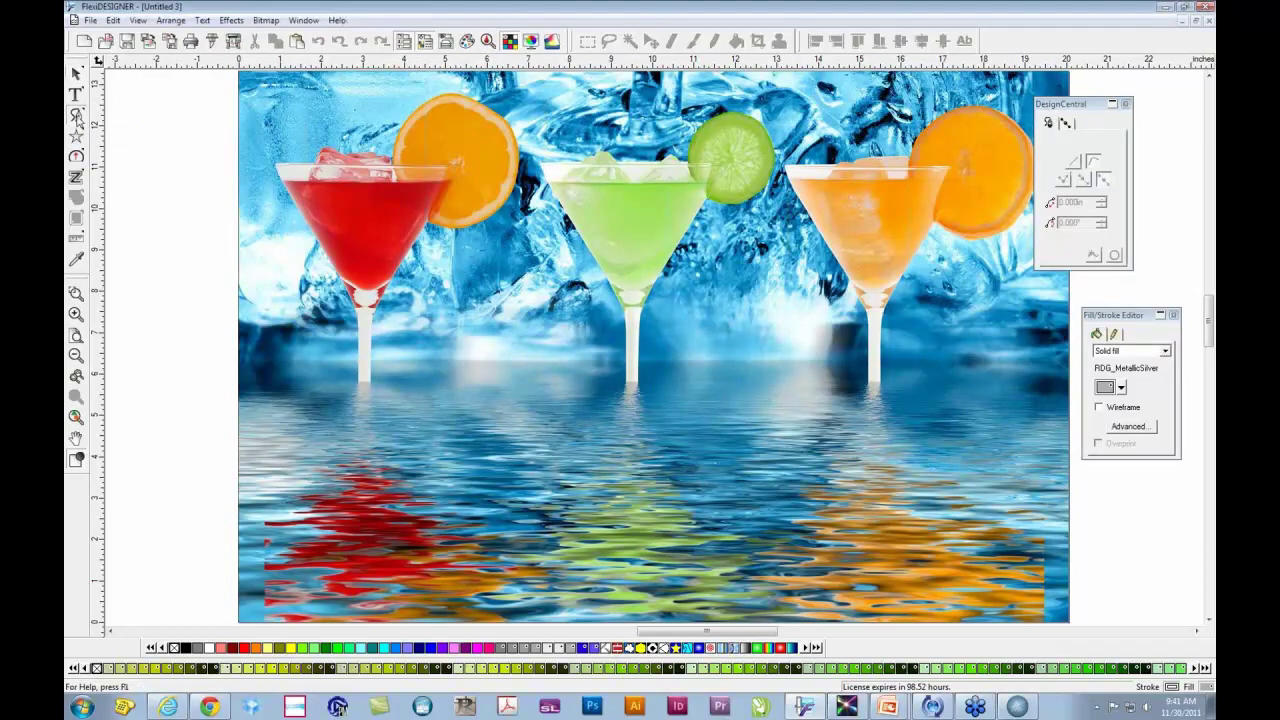
pyautogui.click(358, 383)
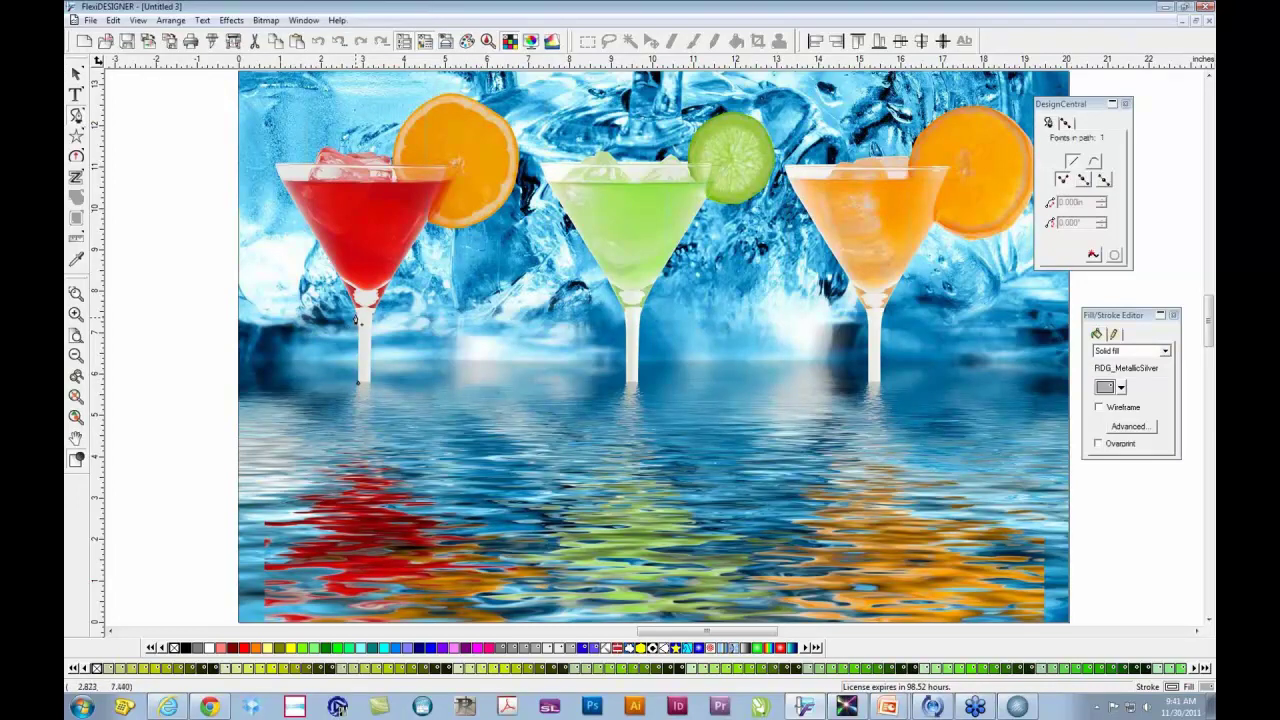
pyautogui.click(356, 320)
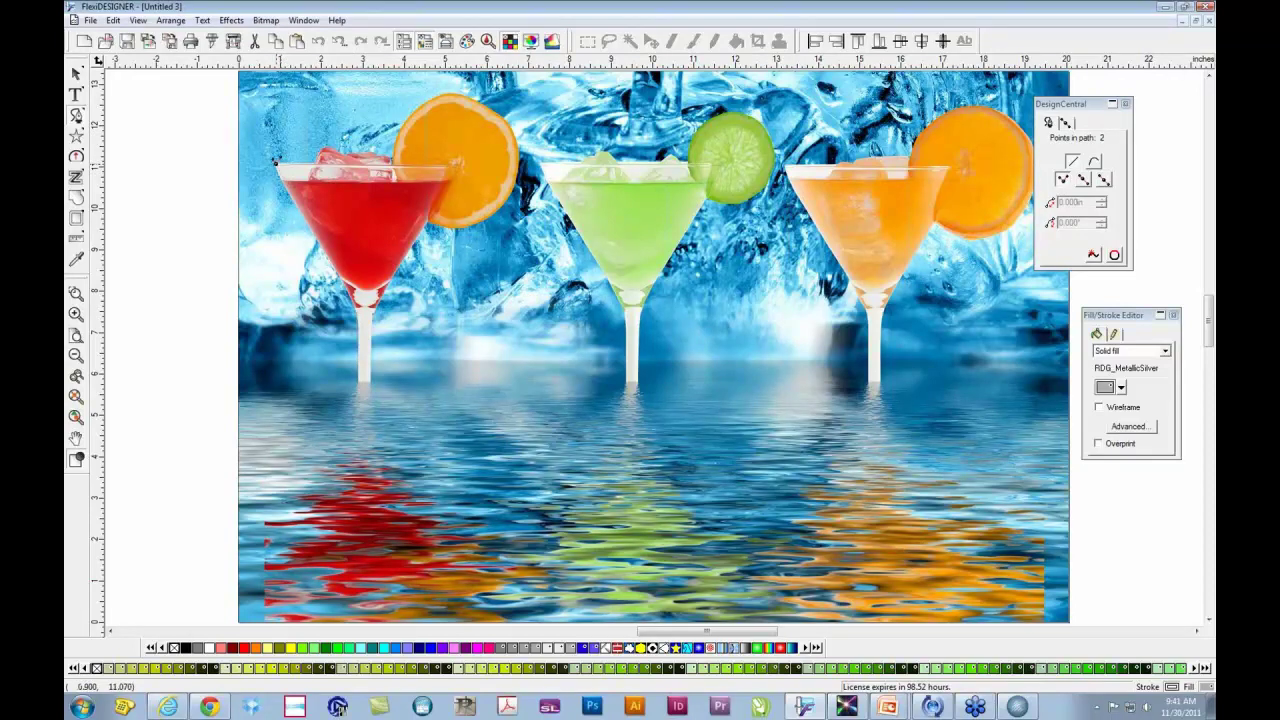
pyautogui.click(276, 166)
pyautogui.click(325, 152)
pyautogui.click(372, 162)
pyautogui.click(376, 161)
pyautogui.click(381, 159)
pyautogui.click(406, 126)
pyautogui.click(437, 99)
pyautogui.click(484, 117)
pyautogui.click(499, 207)
pyautogui.click(461, 218)
pyautogui.click(370, 389)
pyautogui.click(363, 387)
pyautogui.click(360, 381)
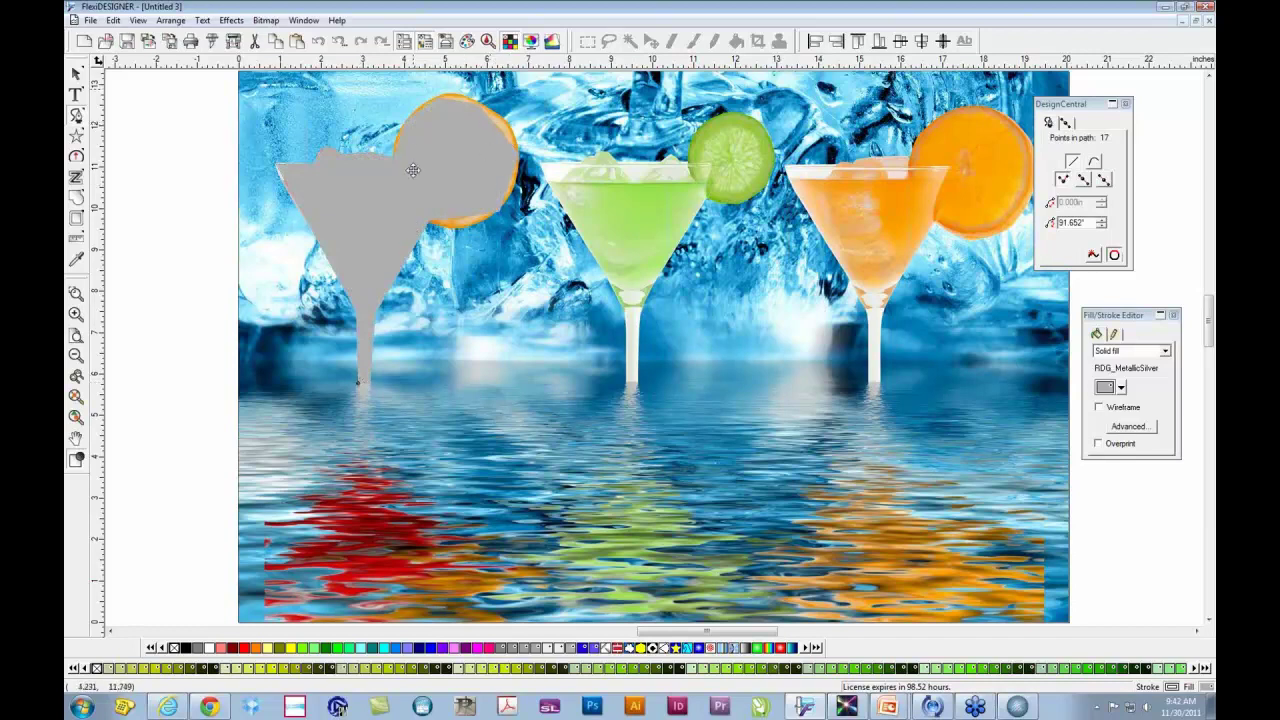
# Step: Reshape the traced path's segments around the orange slice into arcs that follow its round edge, and apply the change
pyautogui.click(76, 157)
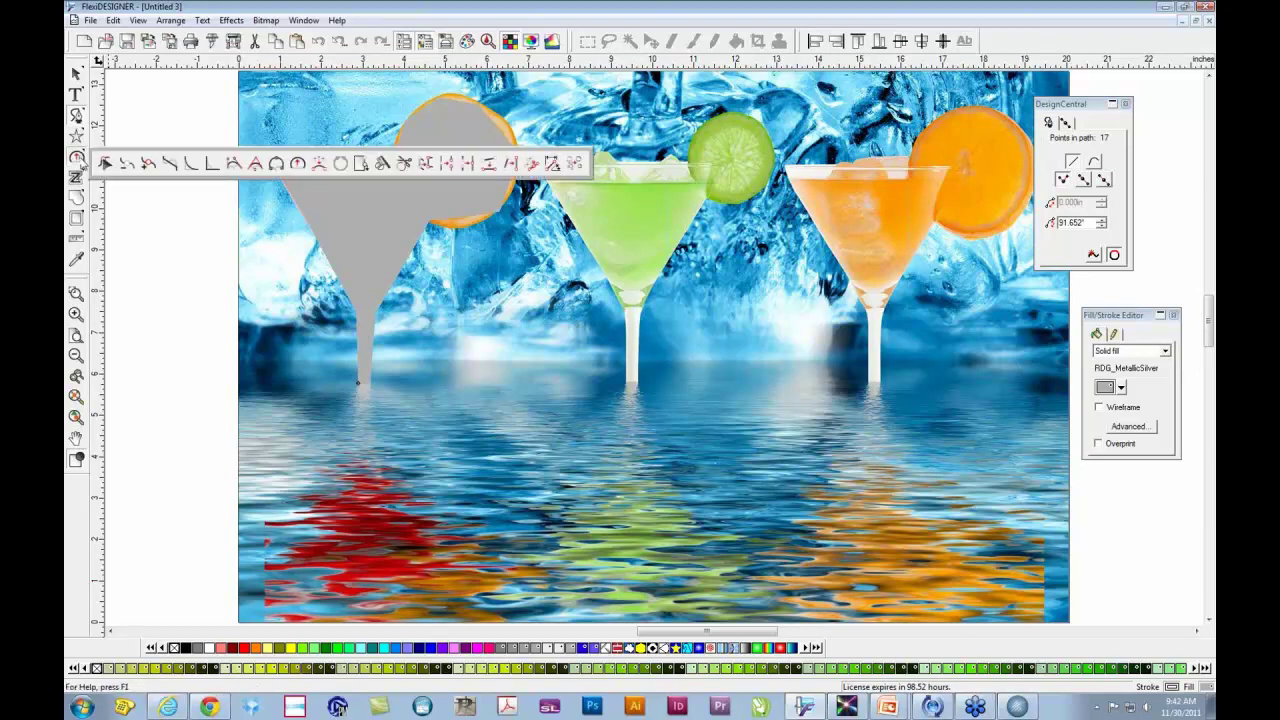
pyautogui.click(278, 165)
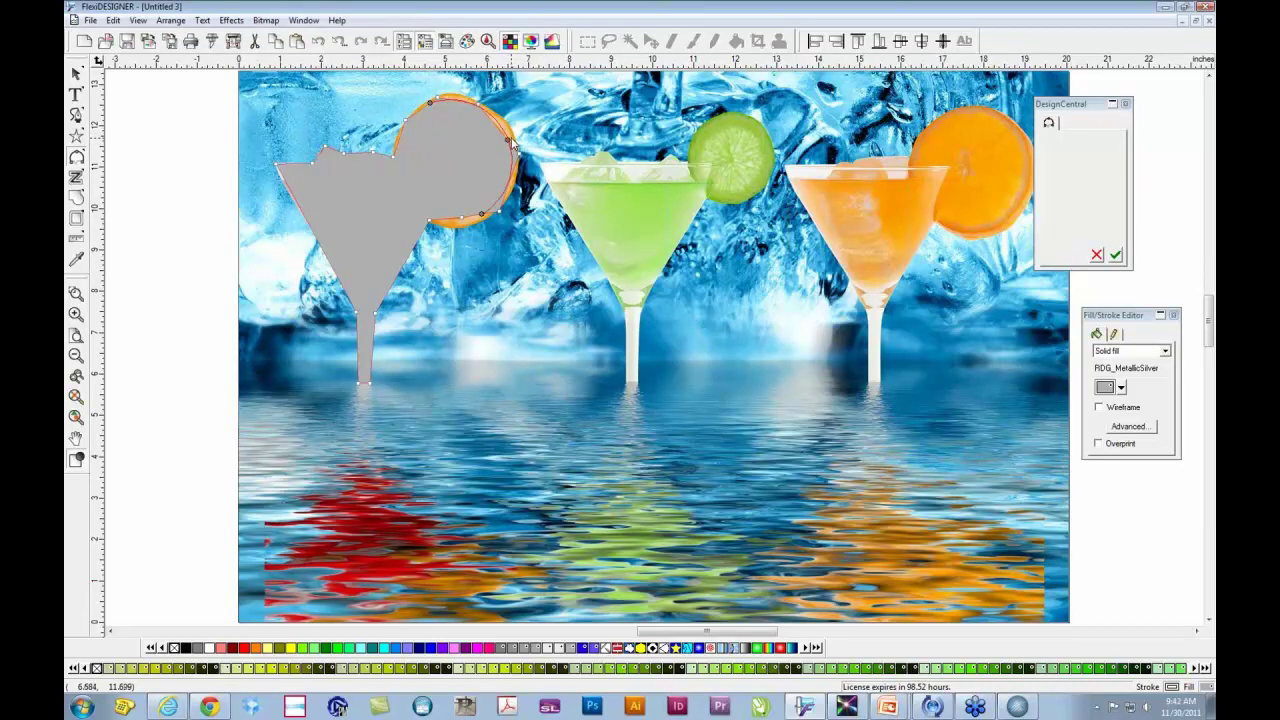
pyautogui.moveTo(507, 141); pyautogui.dragTo(516, 137)
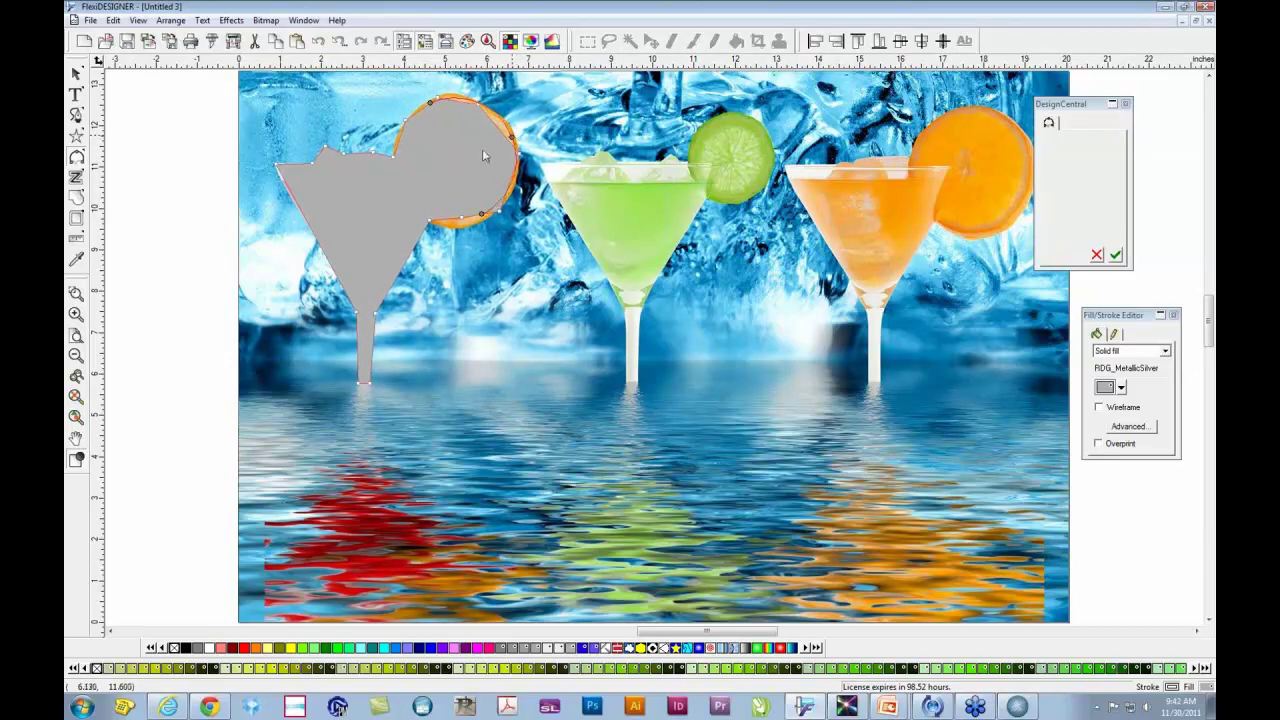
pyautogui.click(171, 148)
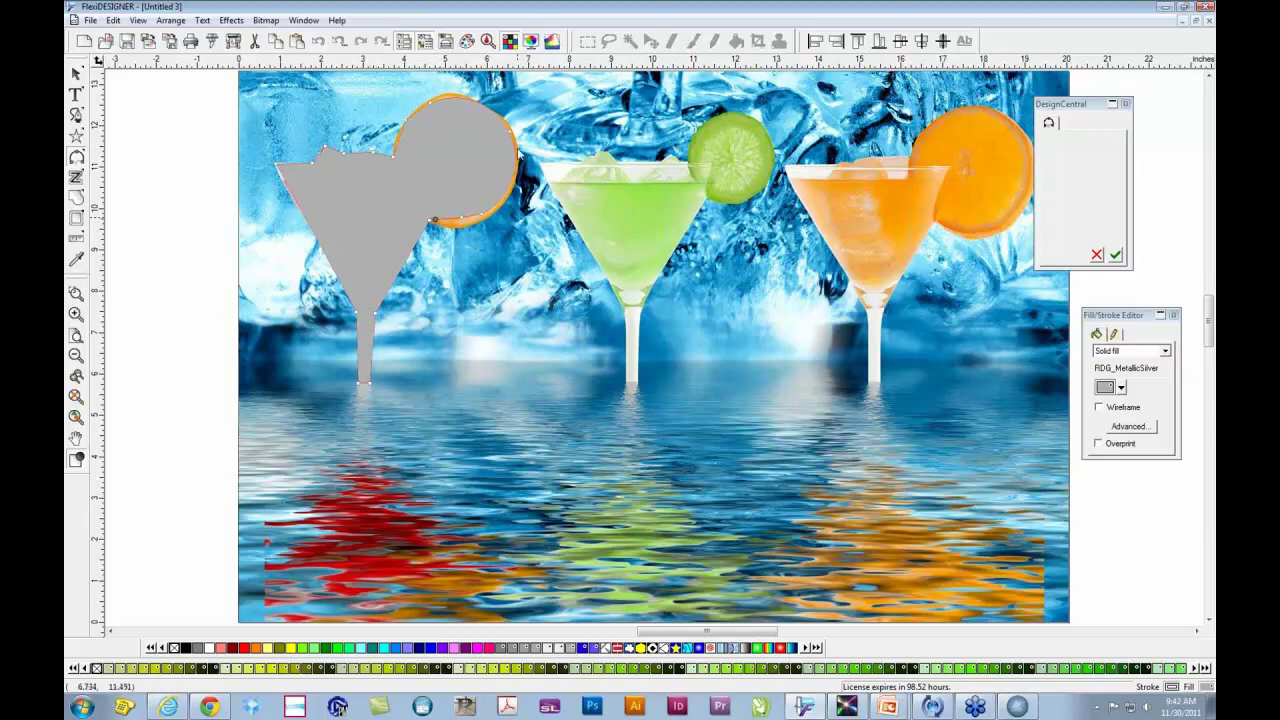
pyautogui.click(515, 147)
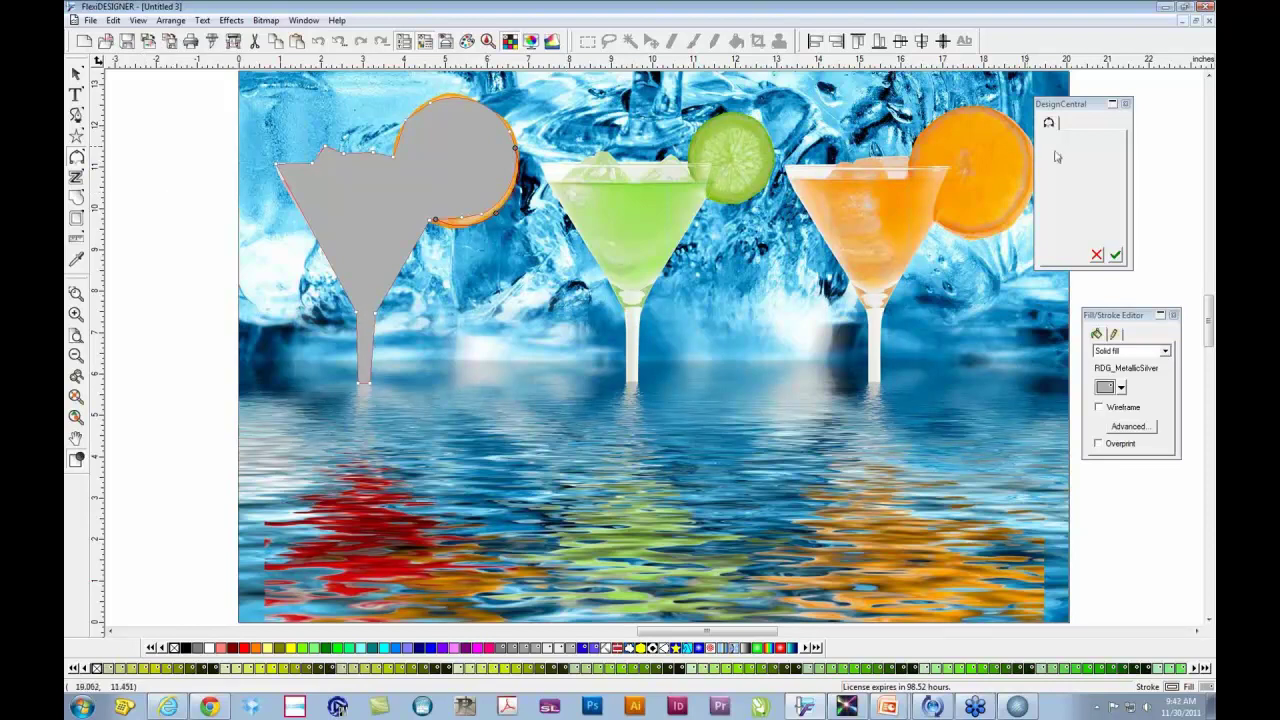
pyautogui.click(1116, 256)
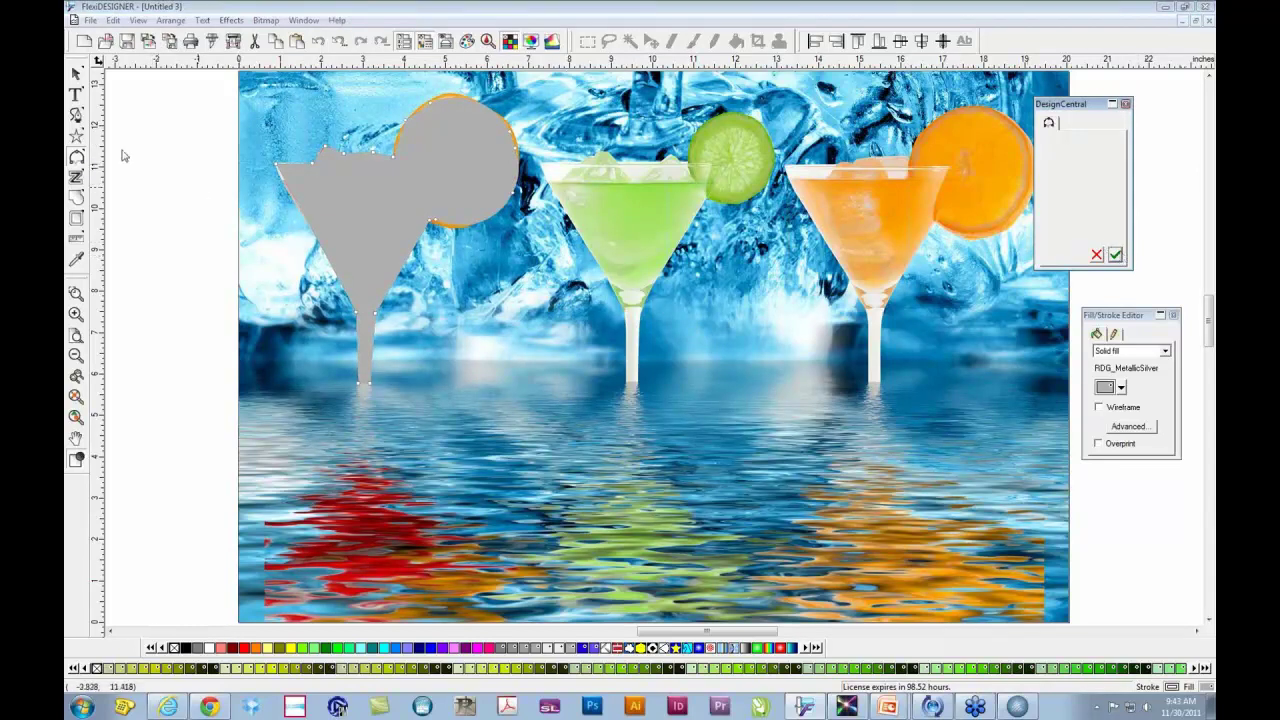
# Step: Trace a path around the green cocktail glass, its ice and the lime slice, and close it into a metallic silver shape
pyautogui.click(75, 115)
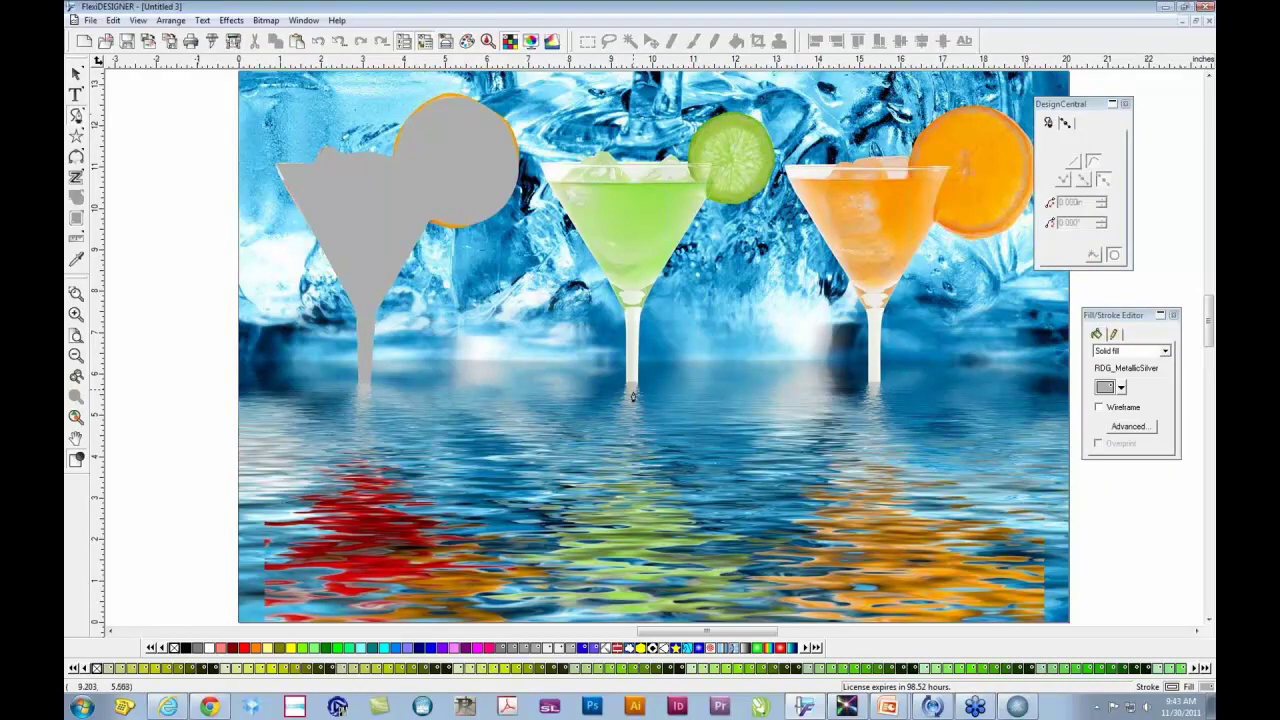
pyautogui.click(626, 388)
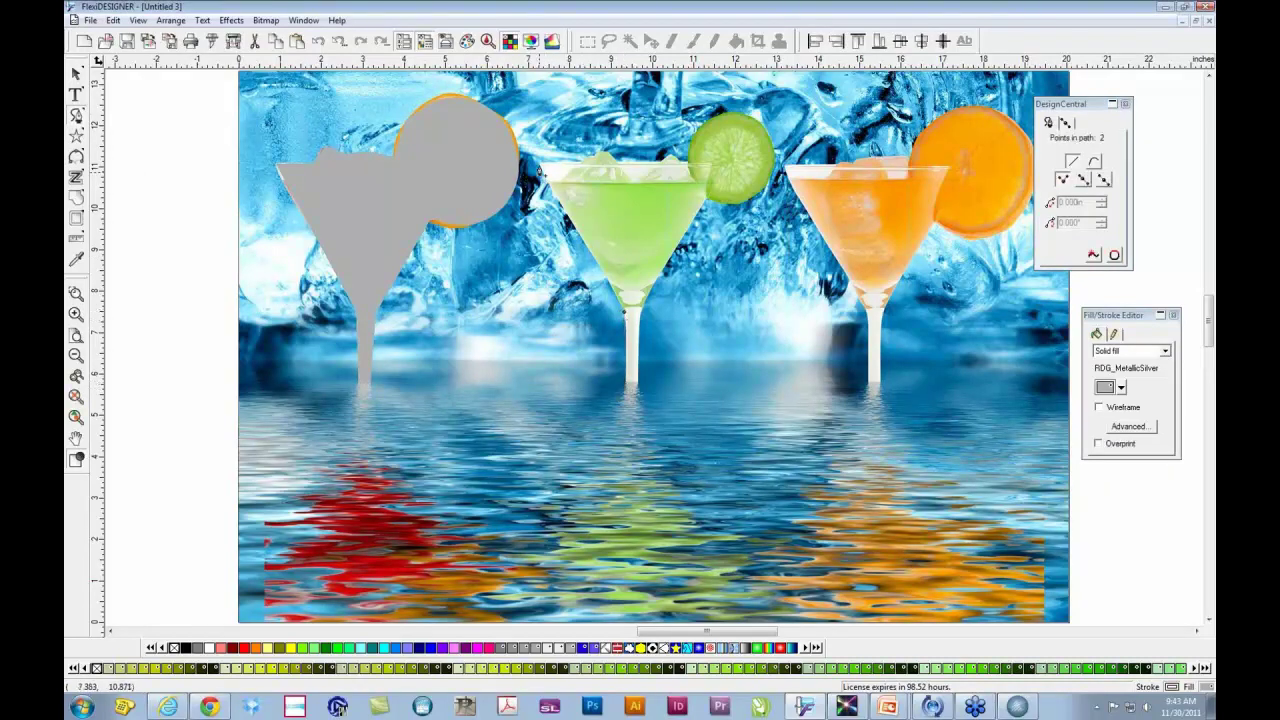
pyautogui.click(542, 164)
pyautogui.click(580, 168)
pyautogui.click(604, 155)
pyautogui.click(628, 167)
pyautogui.click(661, 163)
pyautogui.click(683, 154)
pyautogui.click(695, 138)
pyautogui.click(702, 130)
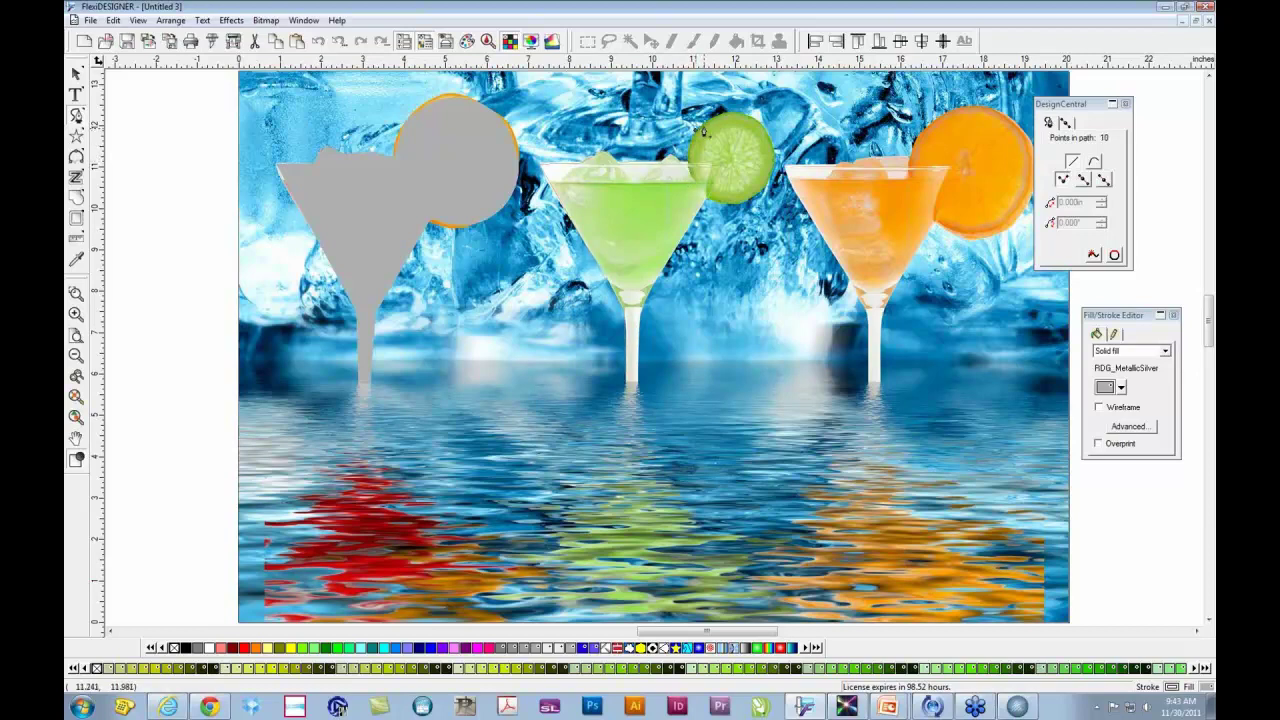
pyautogui.click(756, 123)
pyautogui.click(775, 155)
pyautogui.click(762, 190)
pyautogui.click(705, 204)
pyautogui.click(652, 300)
pyautogui.click(632, 392)
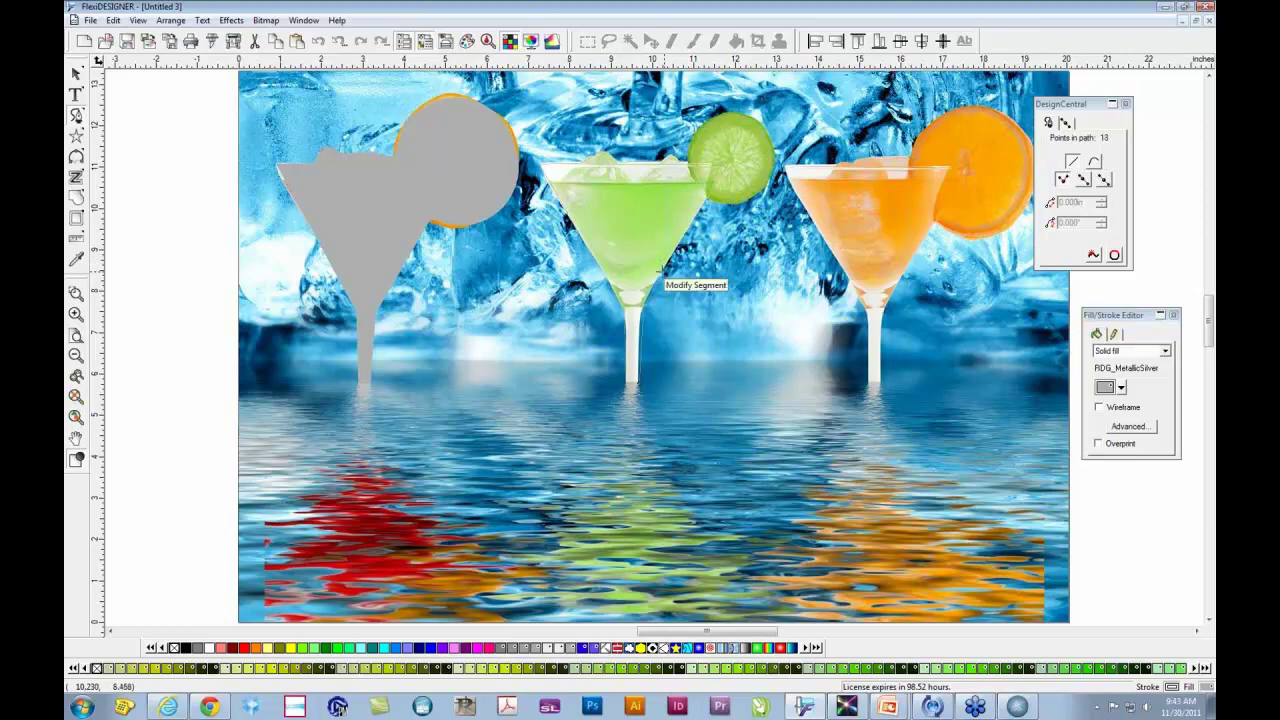
pyautogui.click(600, 268)
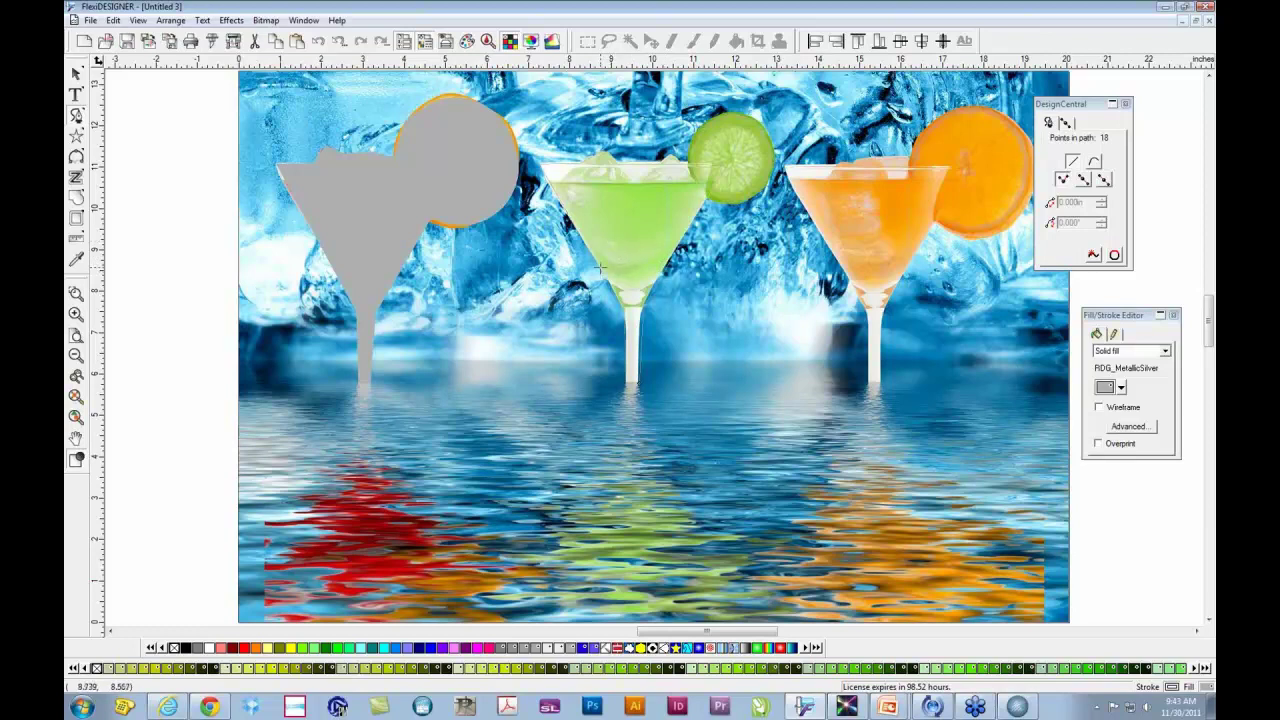
pyautogui.rightClick(600, 268)
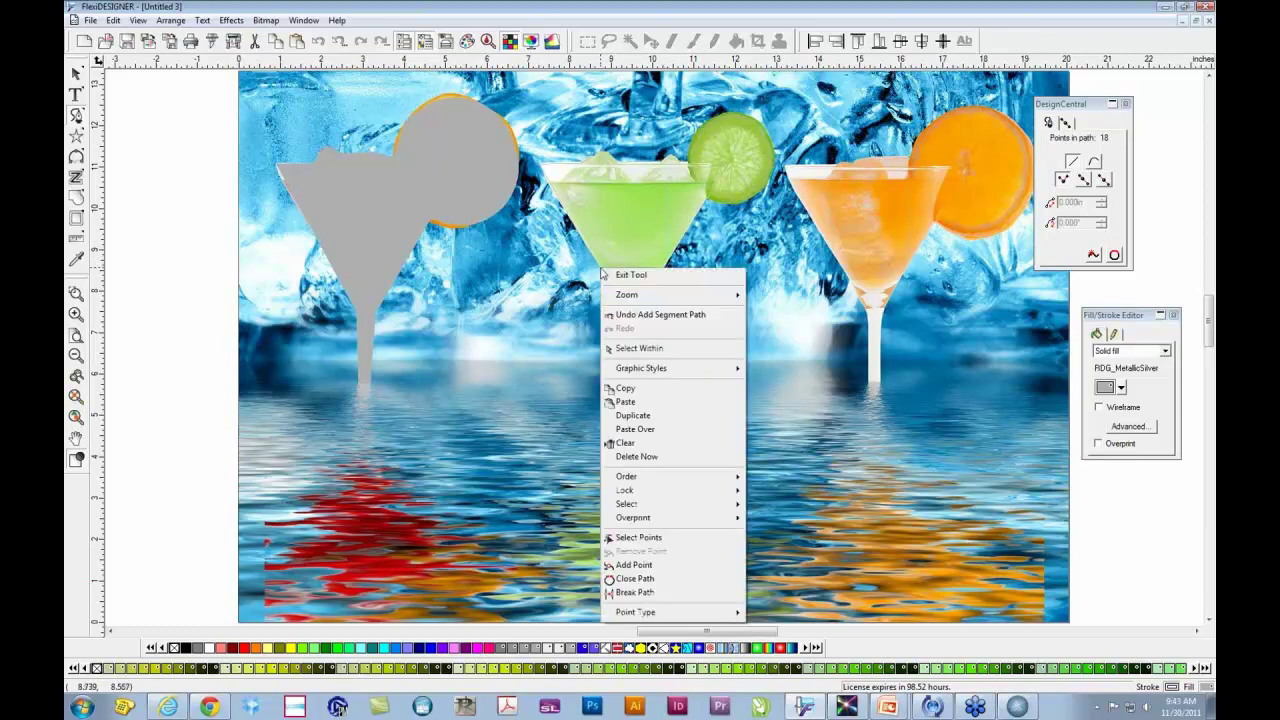
pyautogui.click(634, 580)
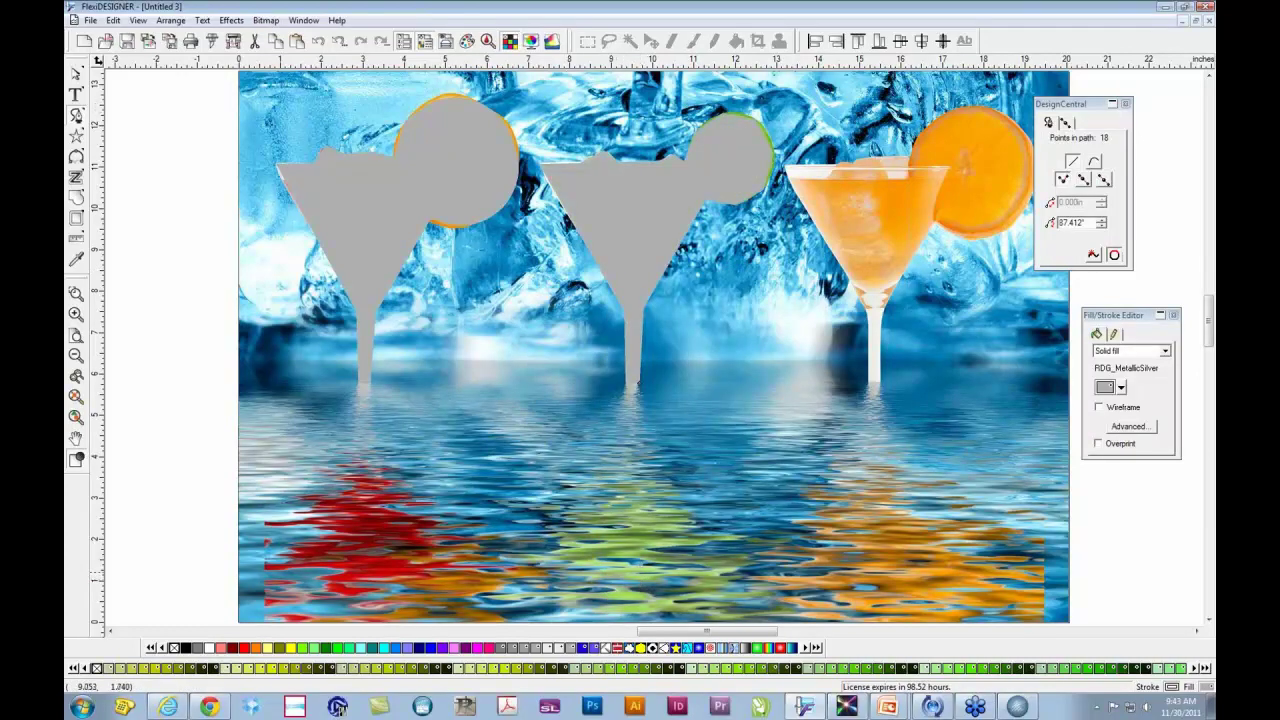
# Step: Select the metallic silver shapes over the red and green cocktails and combine them into a group
pyautogui.click(77, 76)
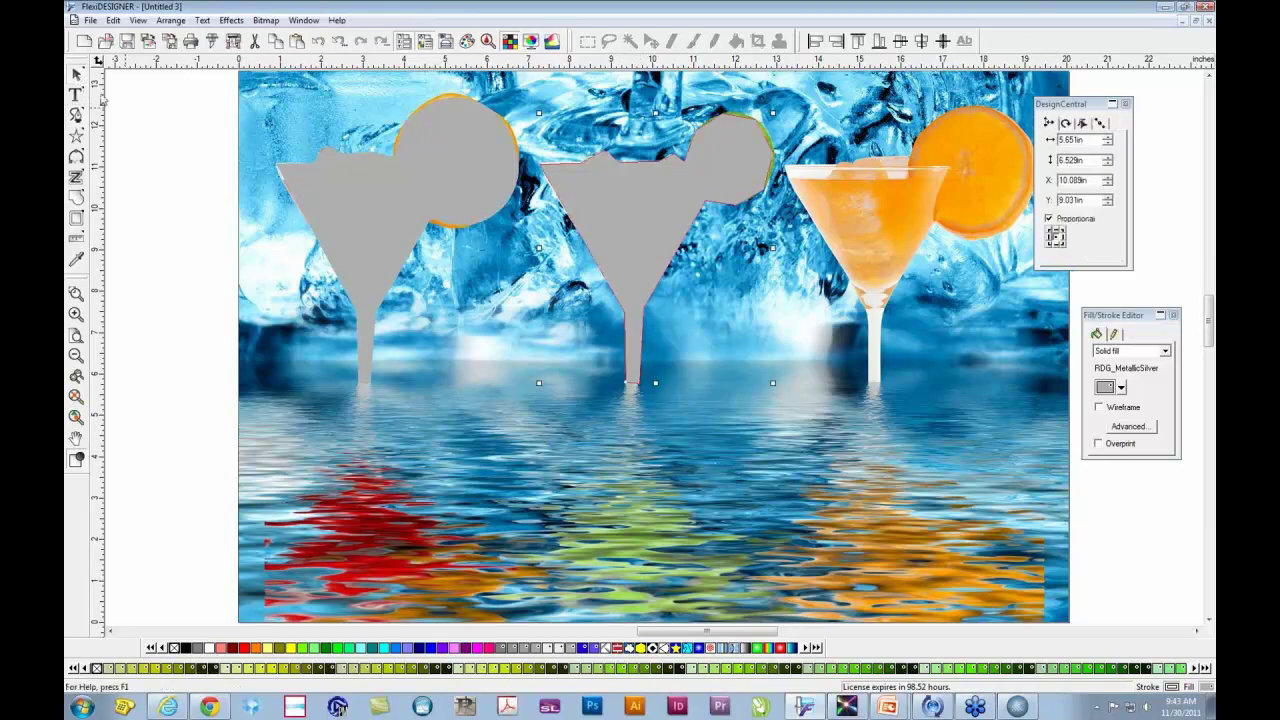
pyautogui.click(384, 202)
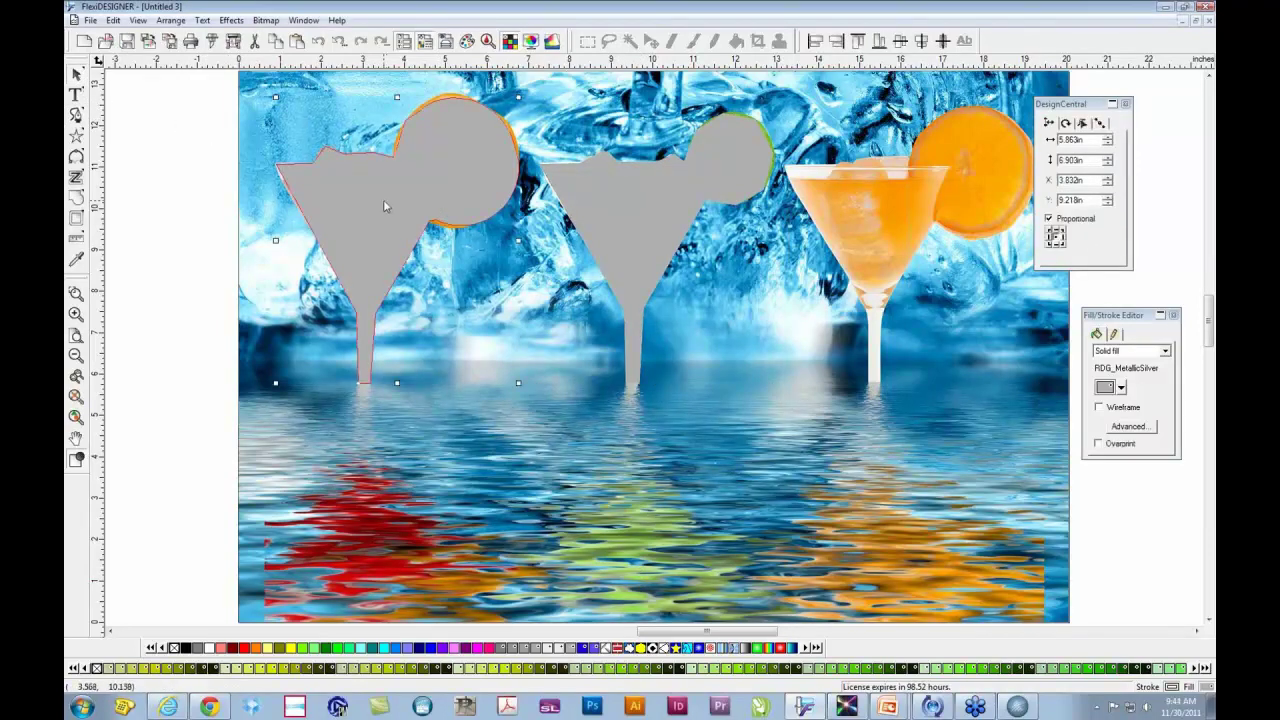
pyautogui.keyDown('shift'); pyautogui.click(626, 180); pyautogui.keyUp('shift')
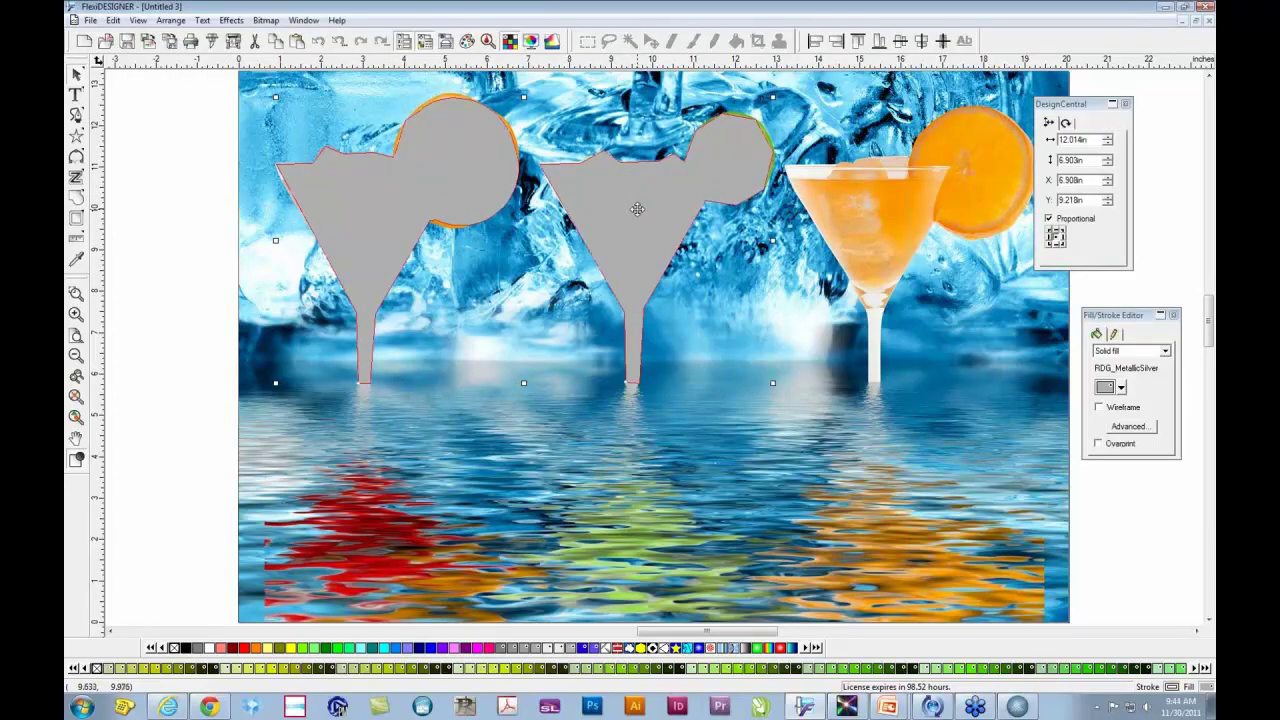
pyautogui.rightClick(638, 211)
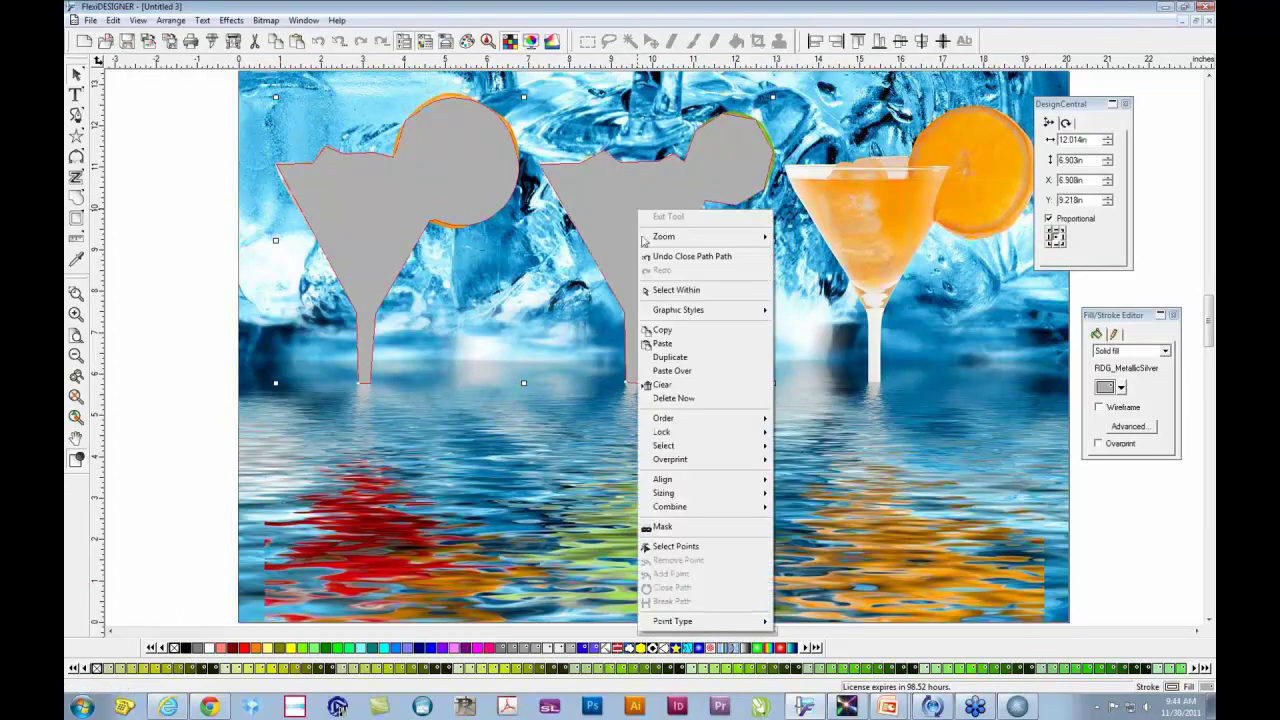
pyautogui.moveTo(757, 511)
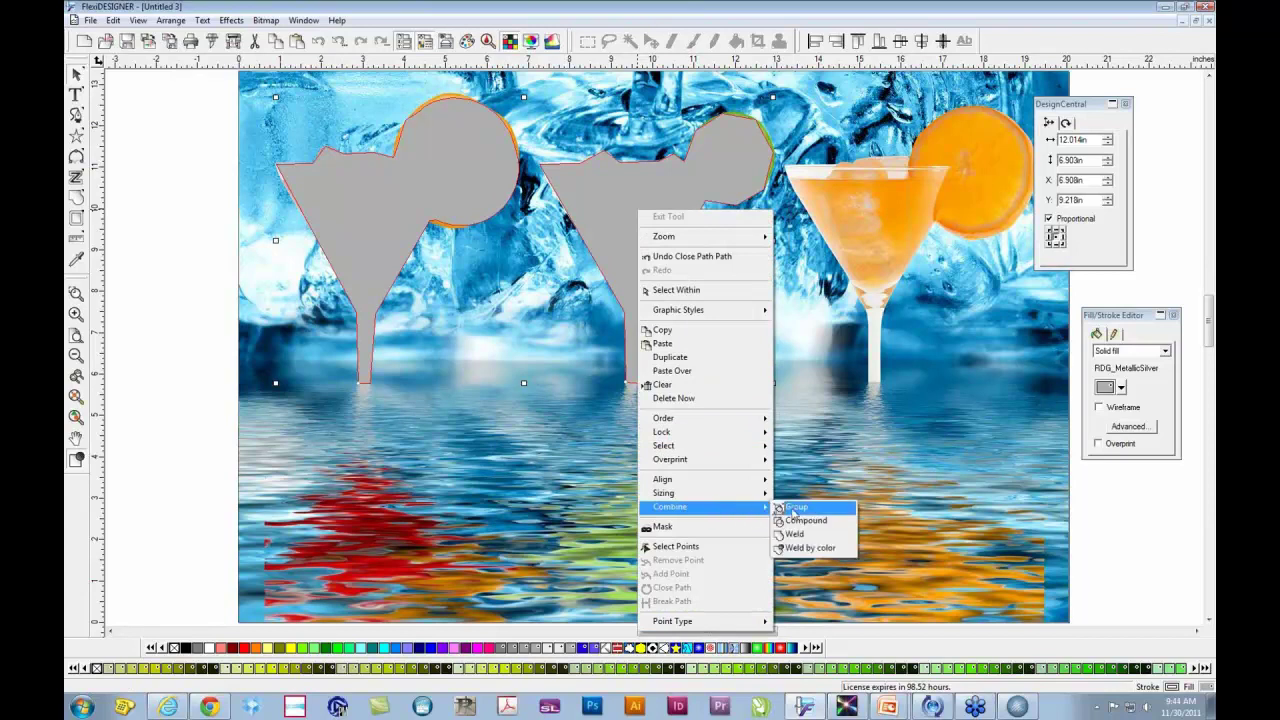
pyautogui.click(807, 510)
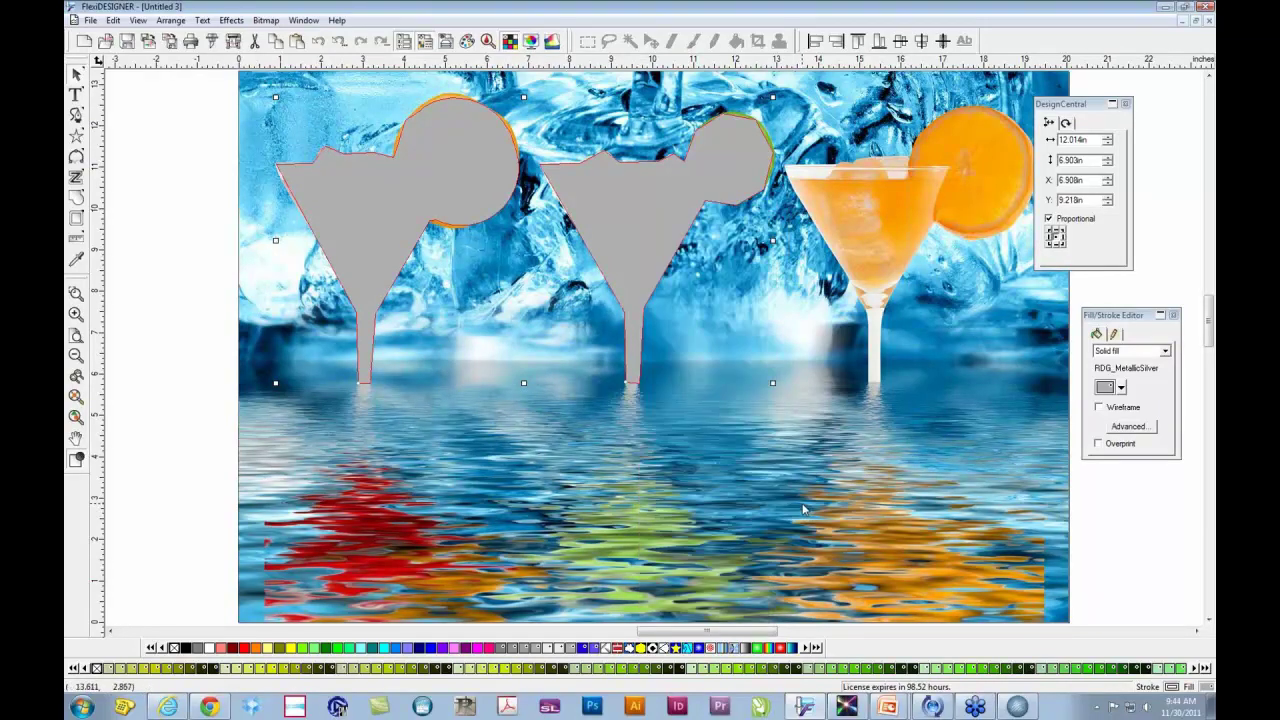
# Step: Send the grouped metallic silver shapes to the back, behind the cocktails image
pyautogui.rightClick(366, 213)
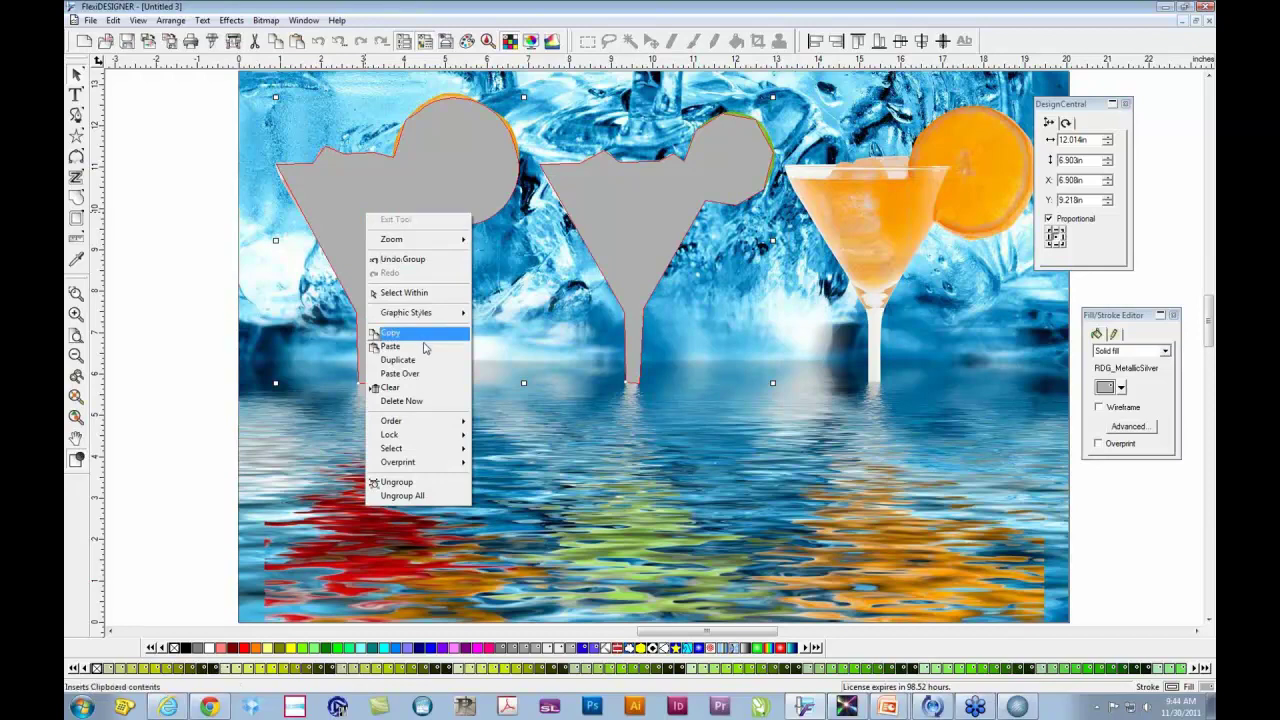
pyautogui.moveTo(437, 421)
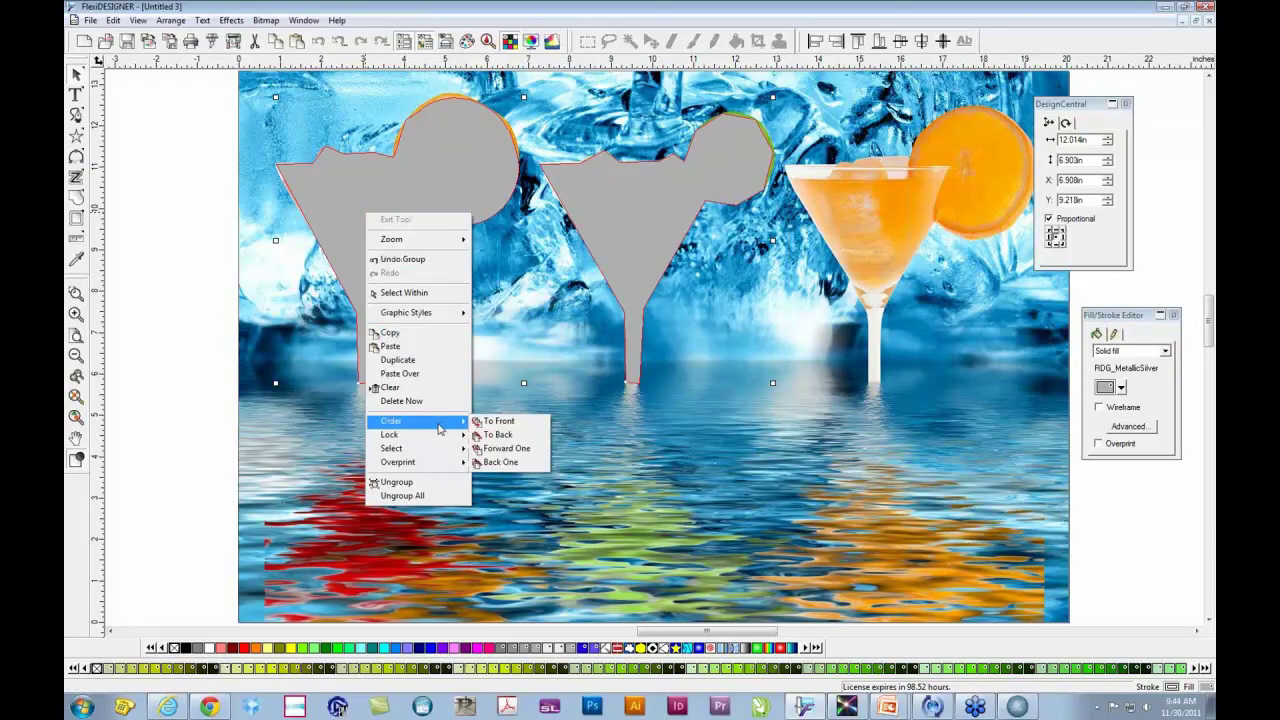
pyautogui.click(497, 437)
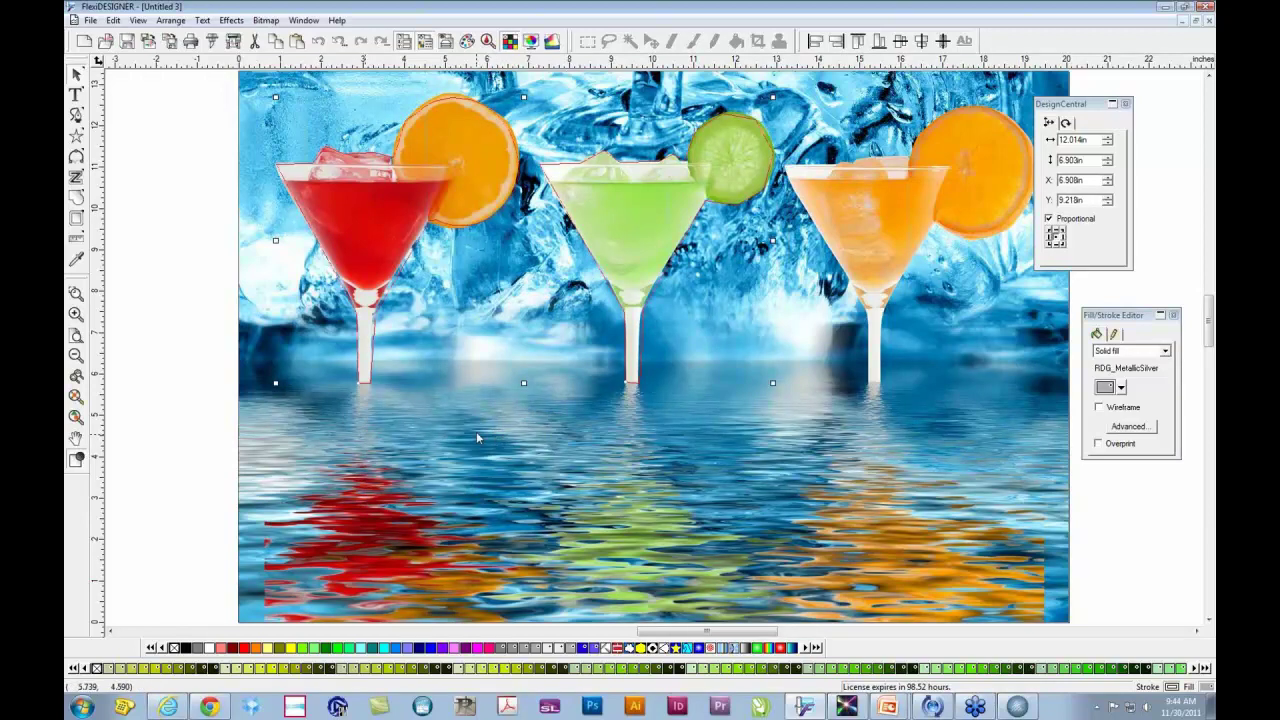
# Step: Apply a Variable Underbase in RDG_MetallicSilver to the grouped shapes, with a 0.000 in offset and 200 DPI resolution
pyautogui.click(231, 22)
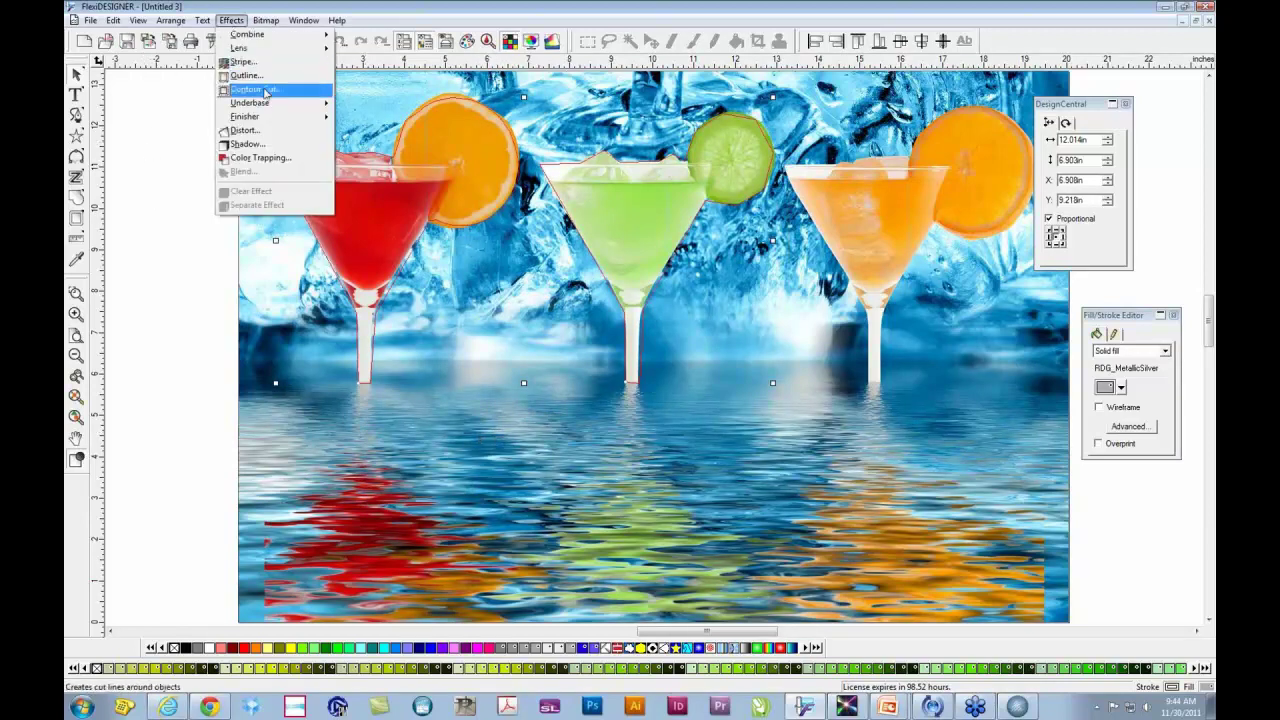
pyautogui.moveTo(268, 104)
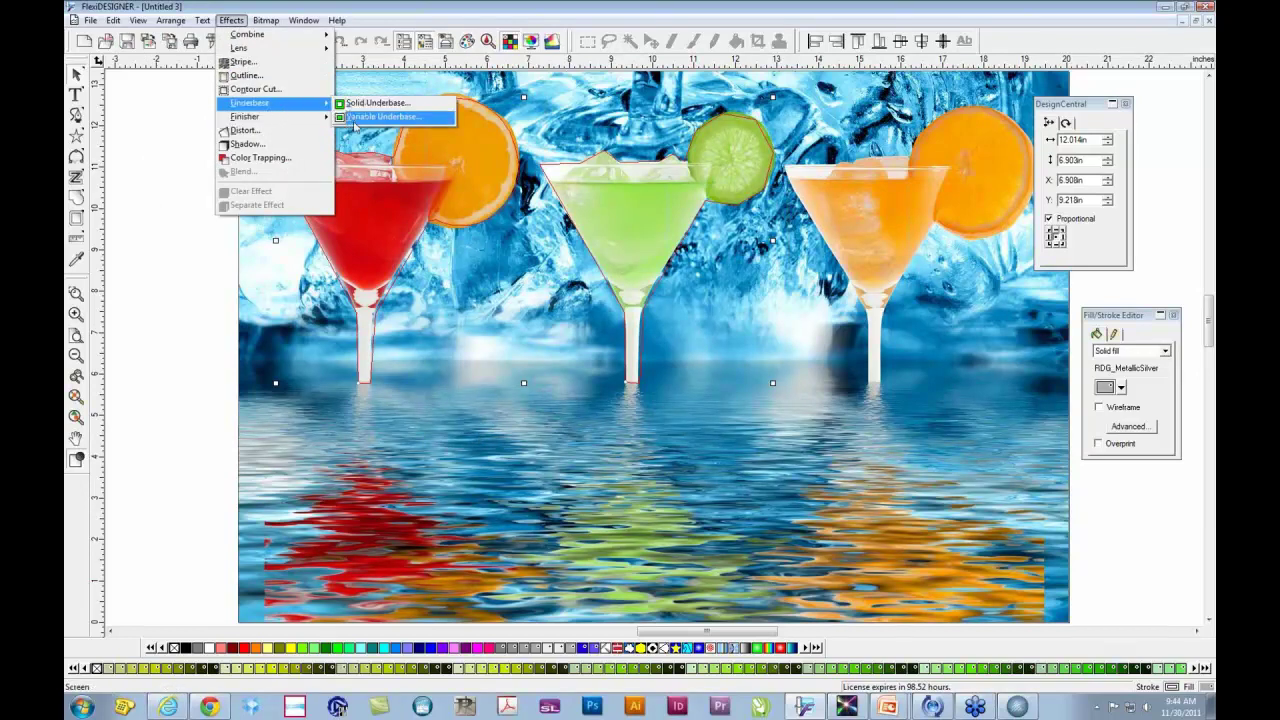
pyautogui.click(380, 117)
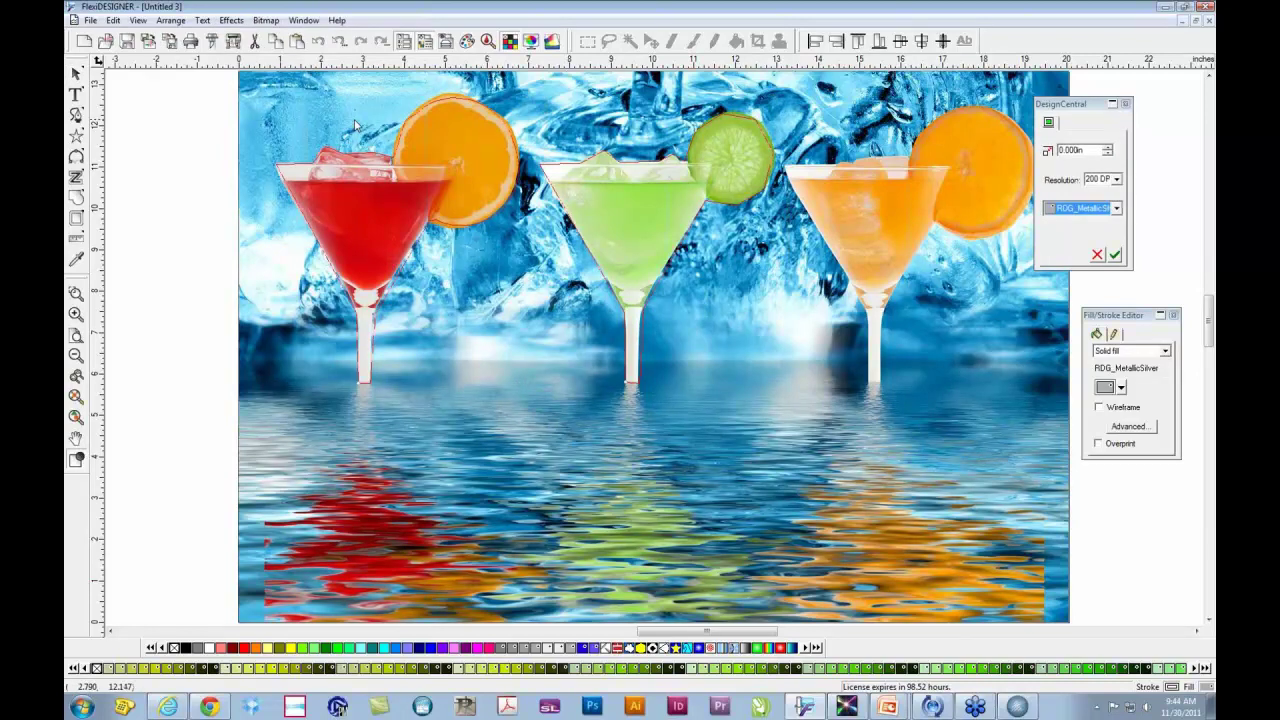
pyautogui.click(1115, 254)
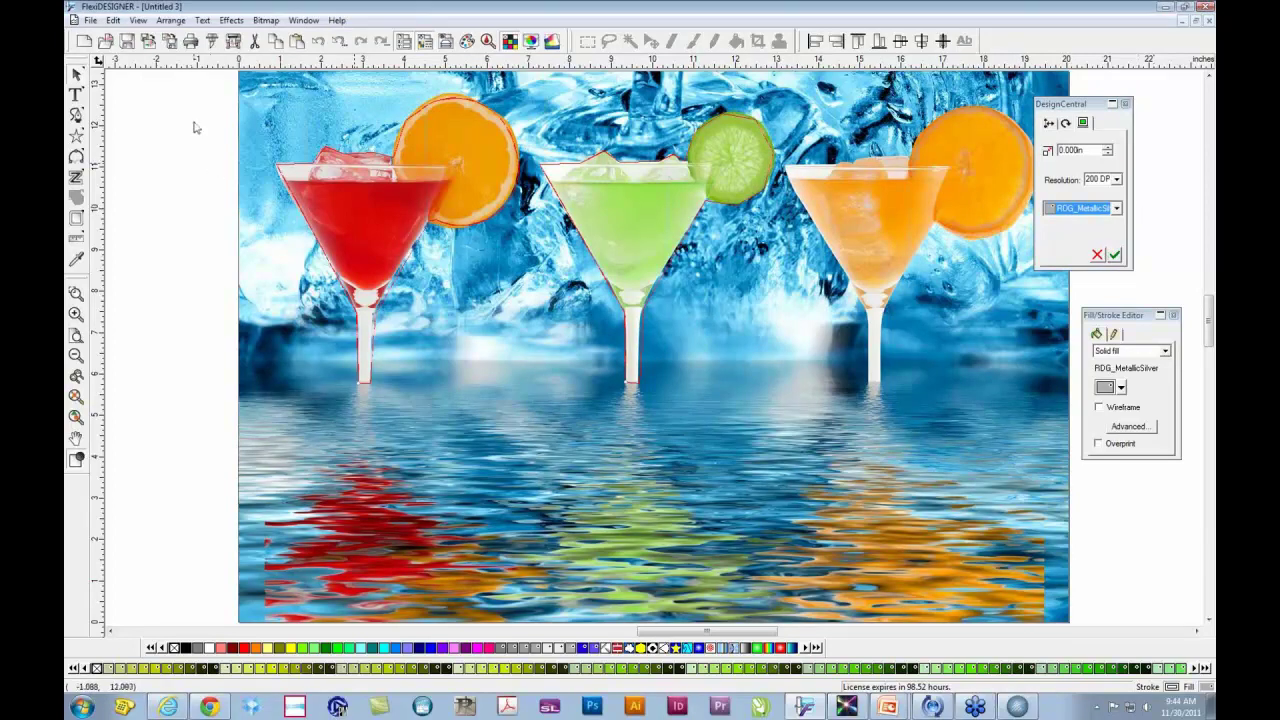
# Step: Select the image together with the grouped shapes and send the design to VersaWorks, printer VS-420, Queue A
pyautogui.moveTo(196, 127); pyautogui.dragTo(300, 262)
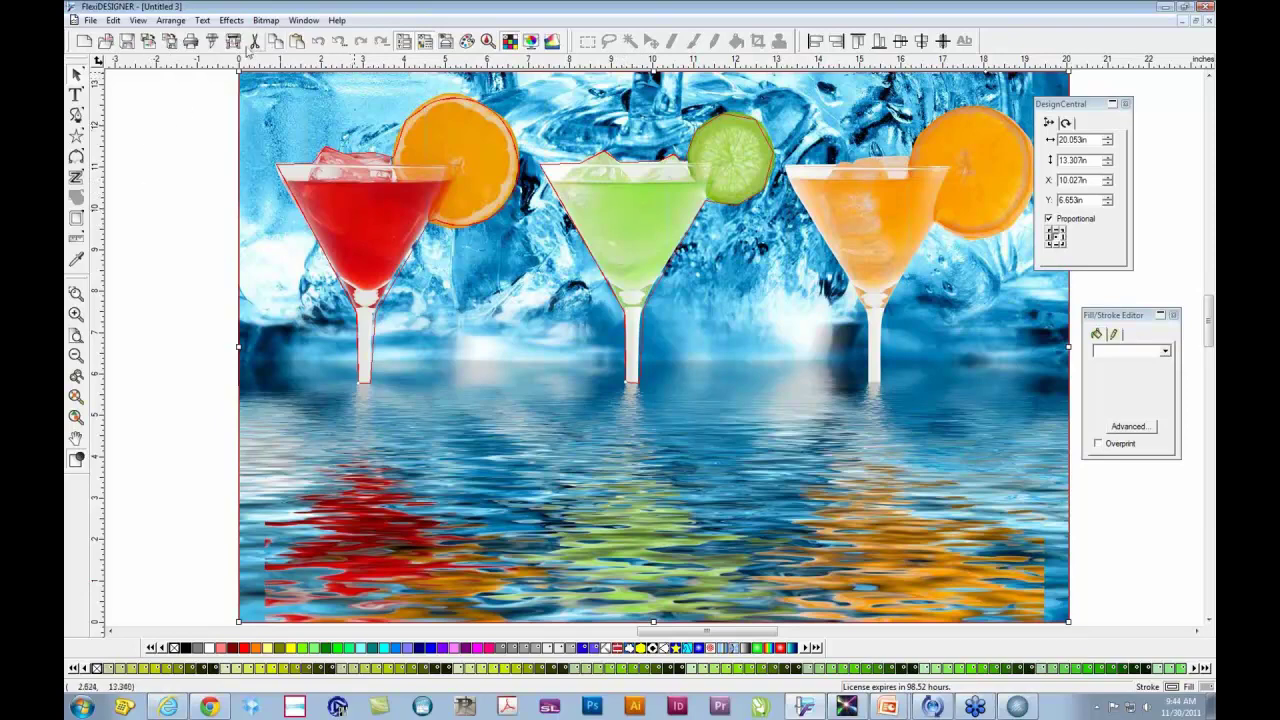
pyautogui.click(551, 41)
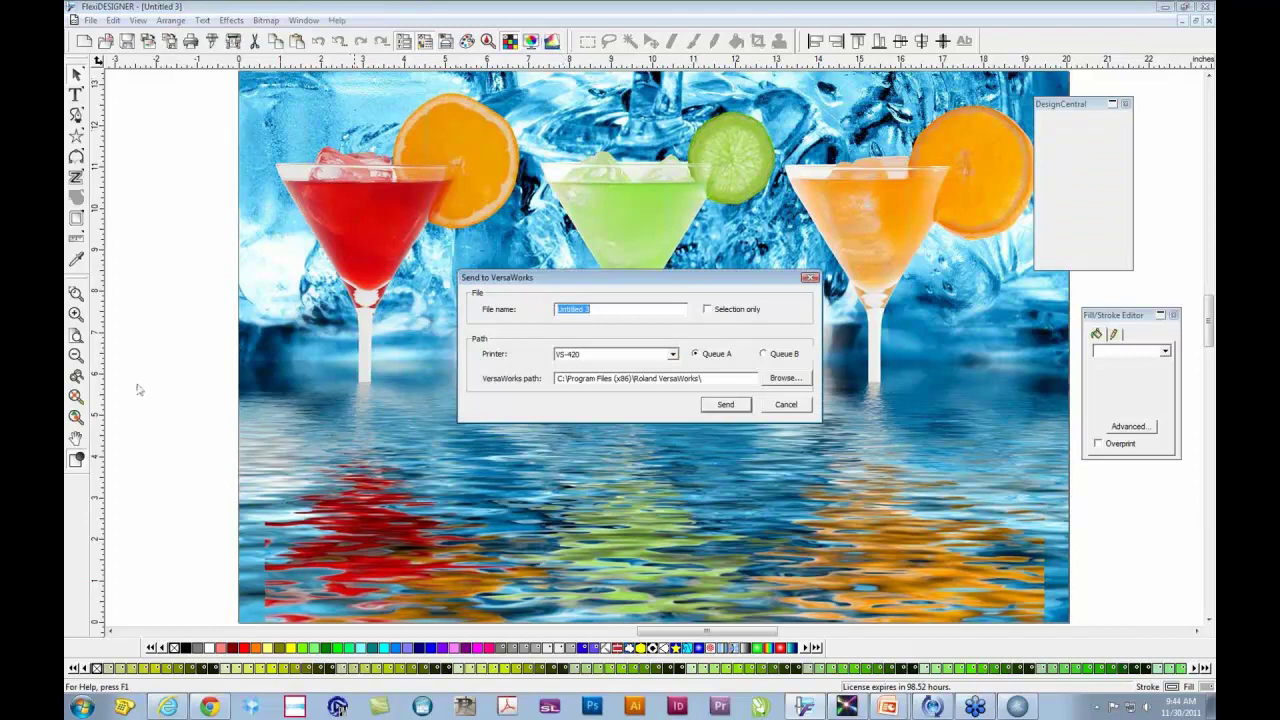
pyautogui.click(728, 405)
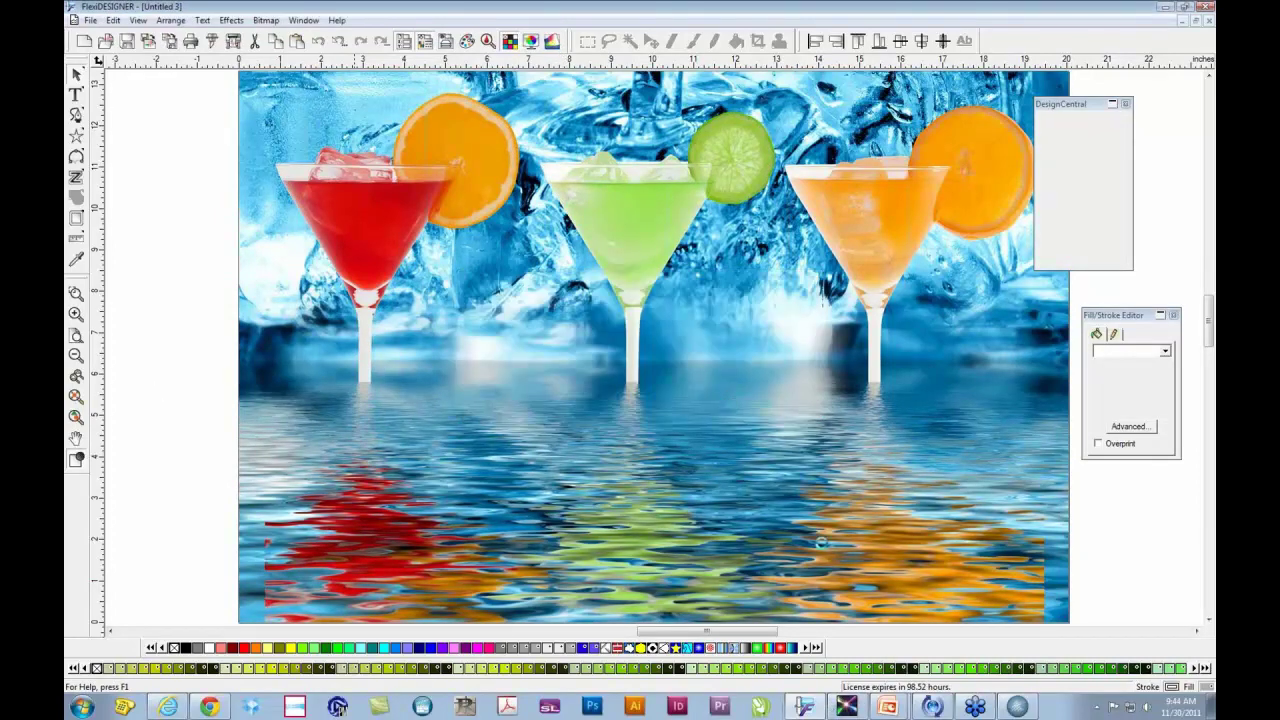
# Step: Switch to Roland VersaWorks and open the job settings of Untitled 3.eps in Queue A
pyautogui.click(847, 707)
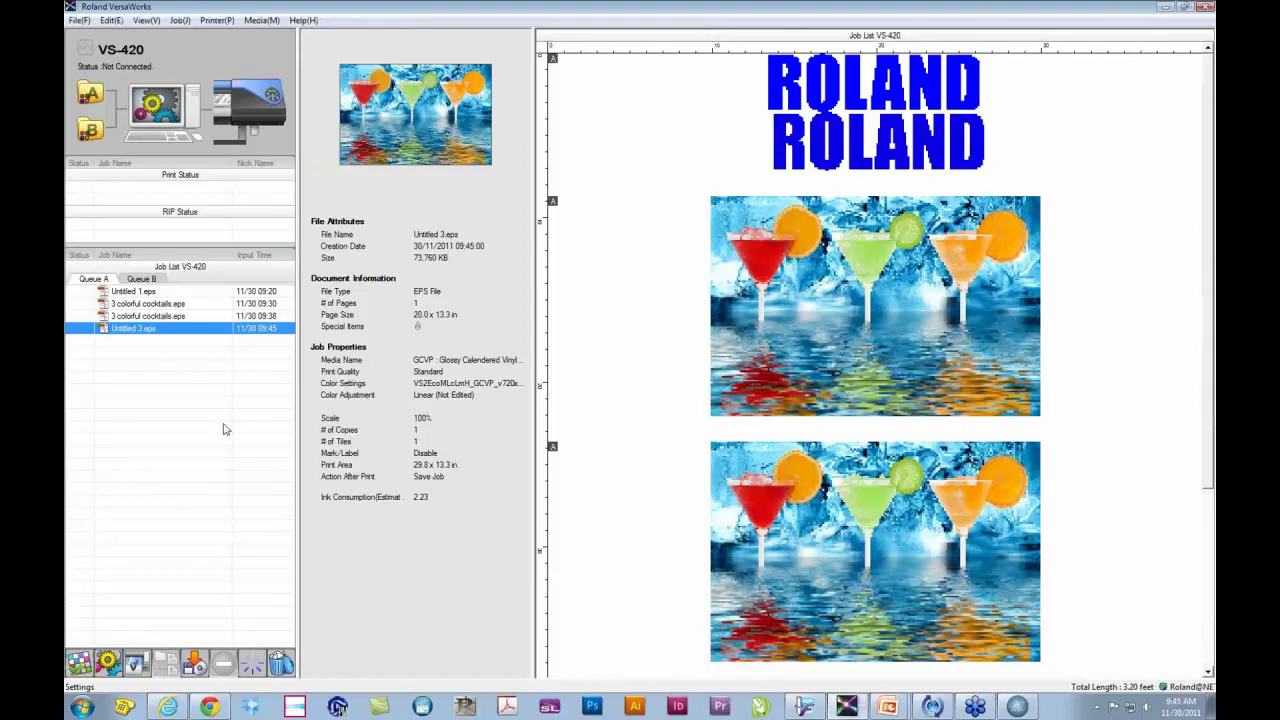
pyautogui.doubleClick(132, 330)
pyautogui.click(107, 662)
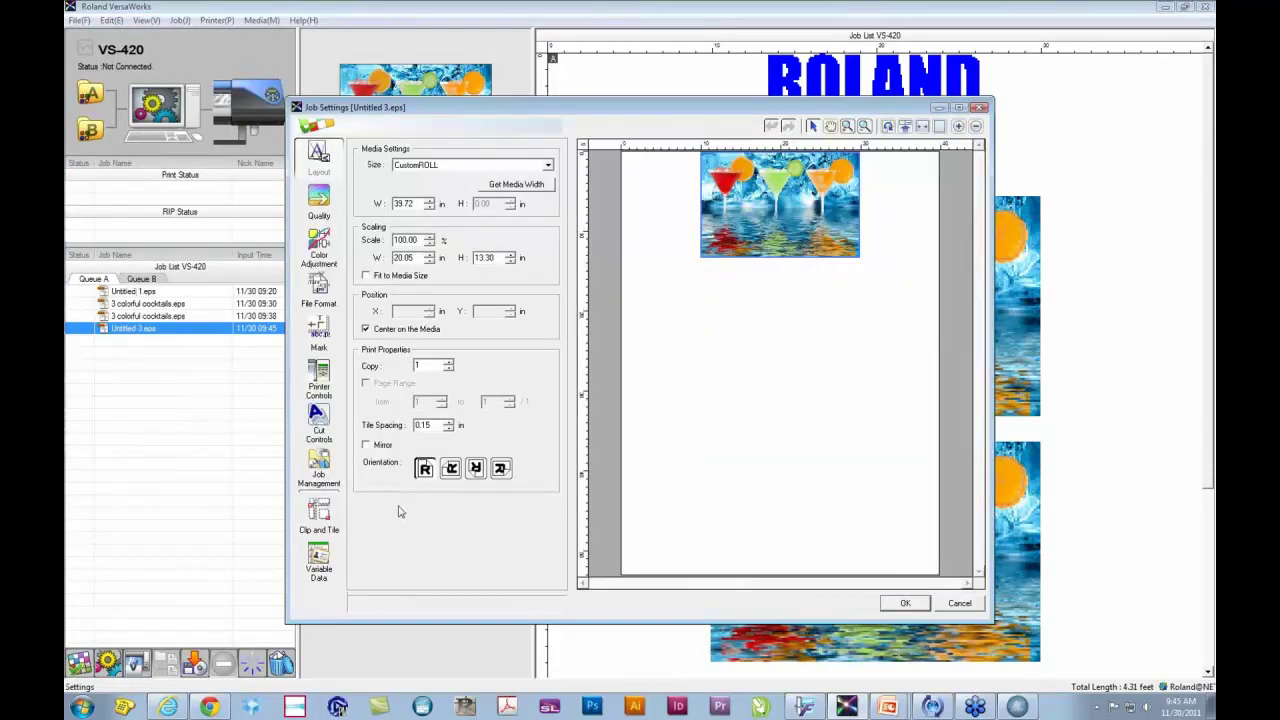
# Step: Enlarge the preview of the cocktails job, then set its media type to GCVP [MT] : Glossy Calendered Vinyl (ESM) and its mode to MetallicSilver (v)
pyautogui.click(958, 108)
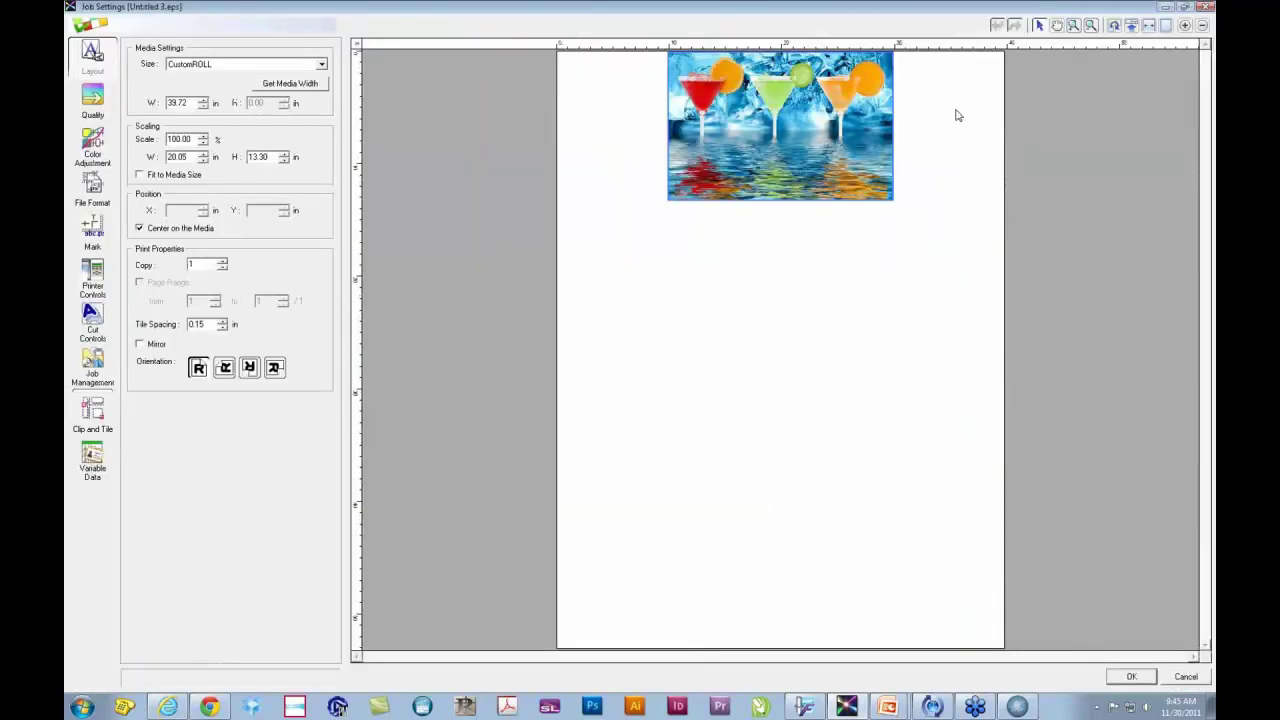
pyautogui.click(1074, 26)
pyautogui.moveTo(664, 194); pyautogui.dragTo(910, 50)
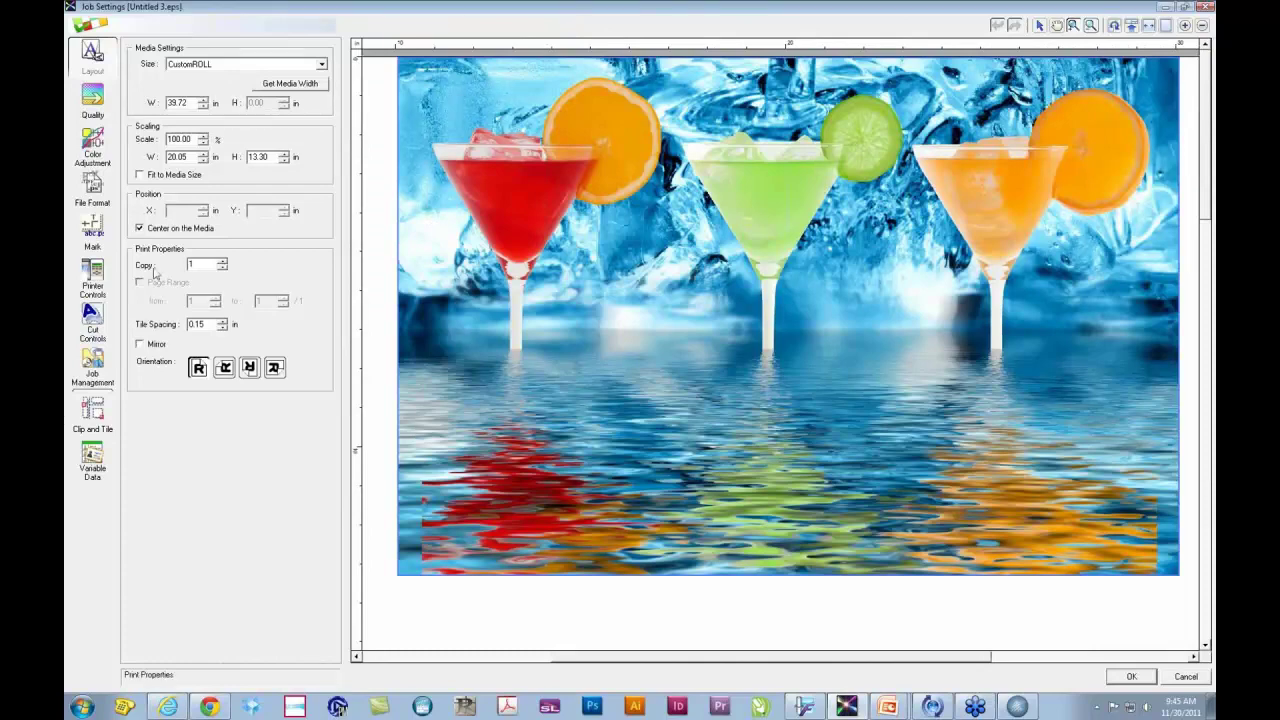
pyautogui.click(112, 100)
pyautogui.click(236, 82)
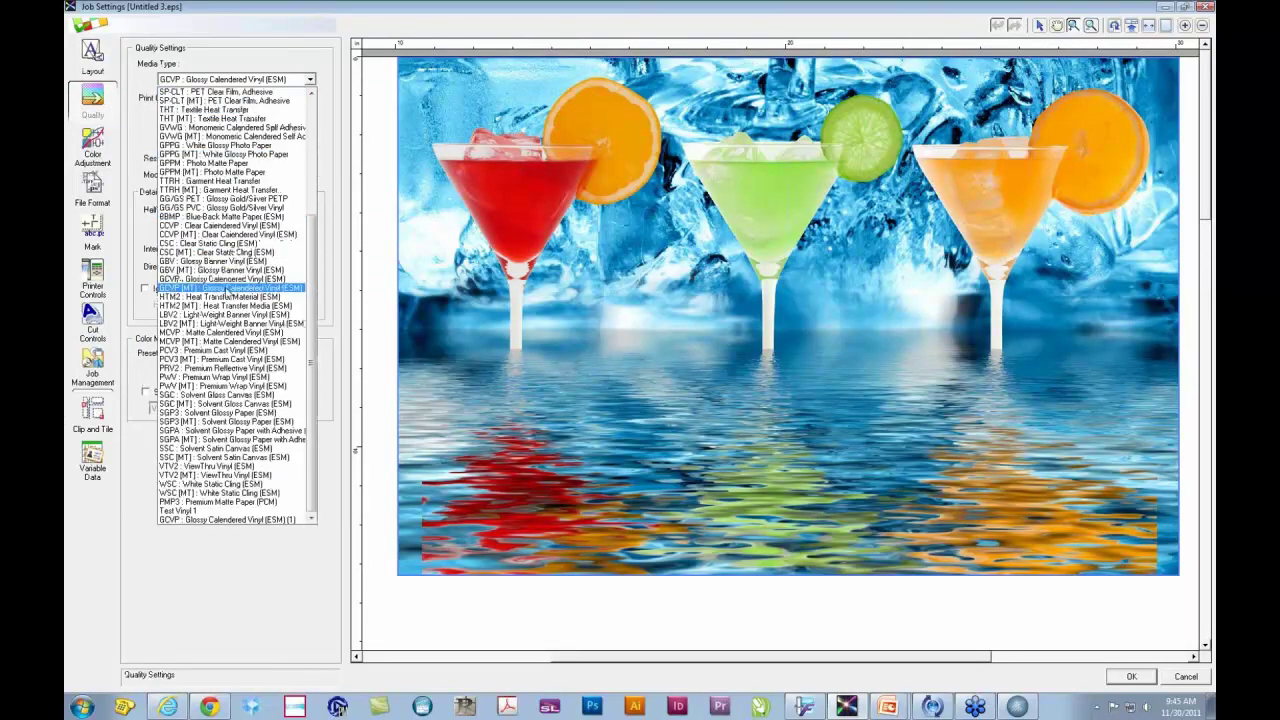
pyautogui.click(228, 289)
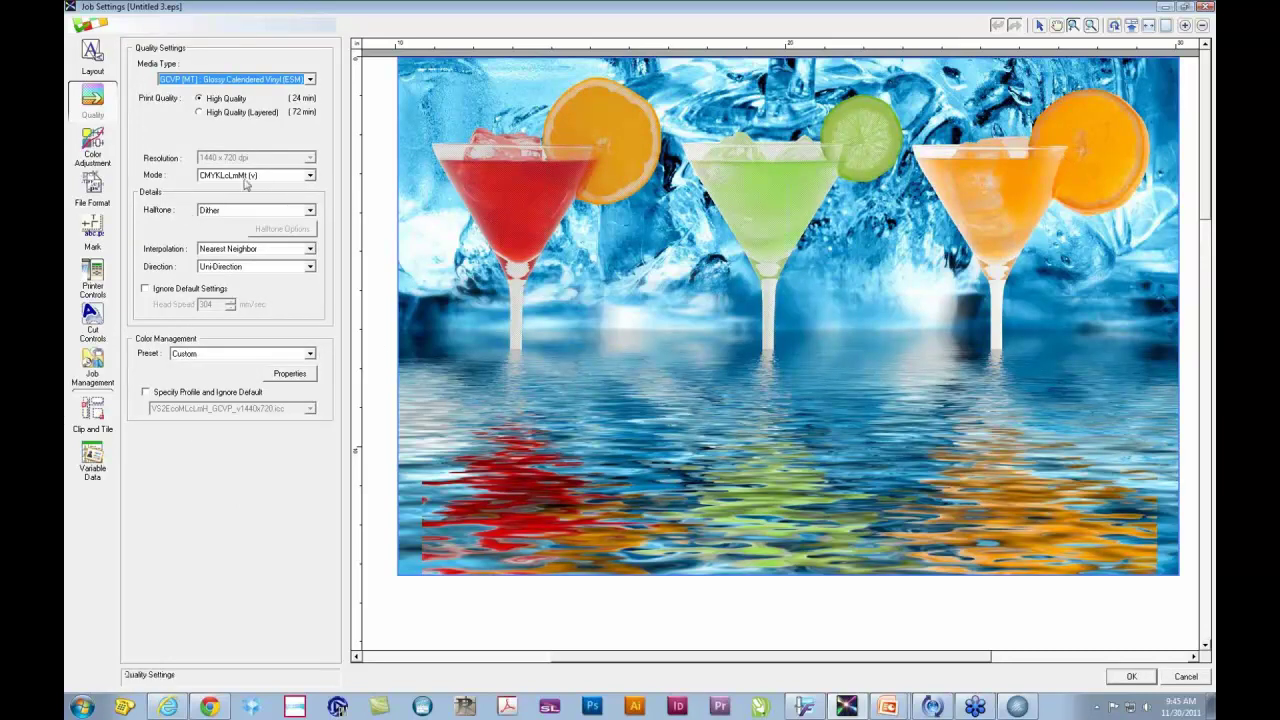
pyautogui.click(248, 176)
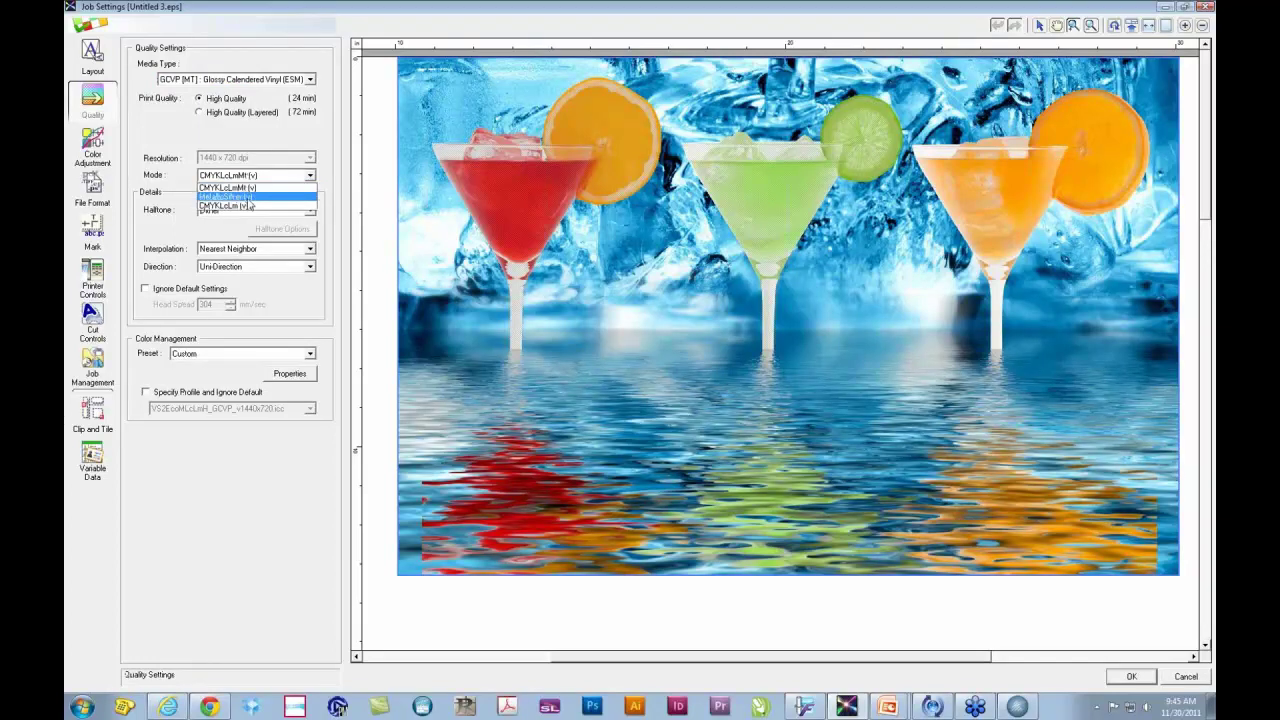
pyautogui.click(246, 198)
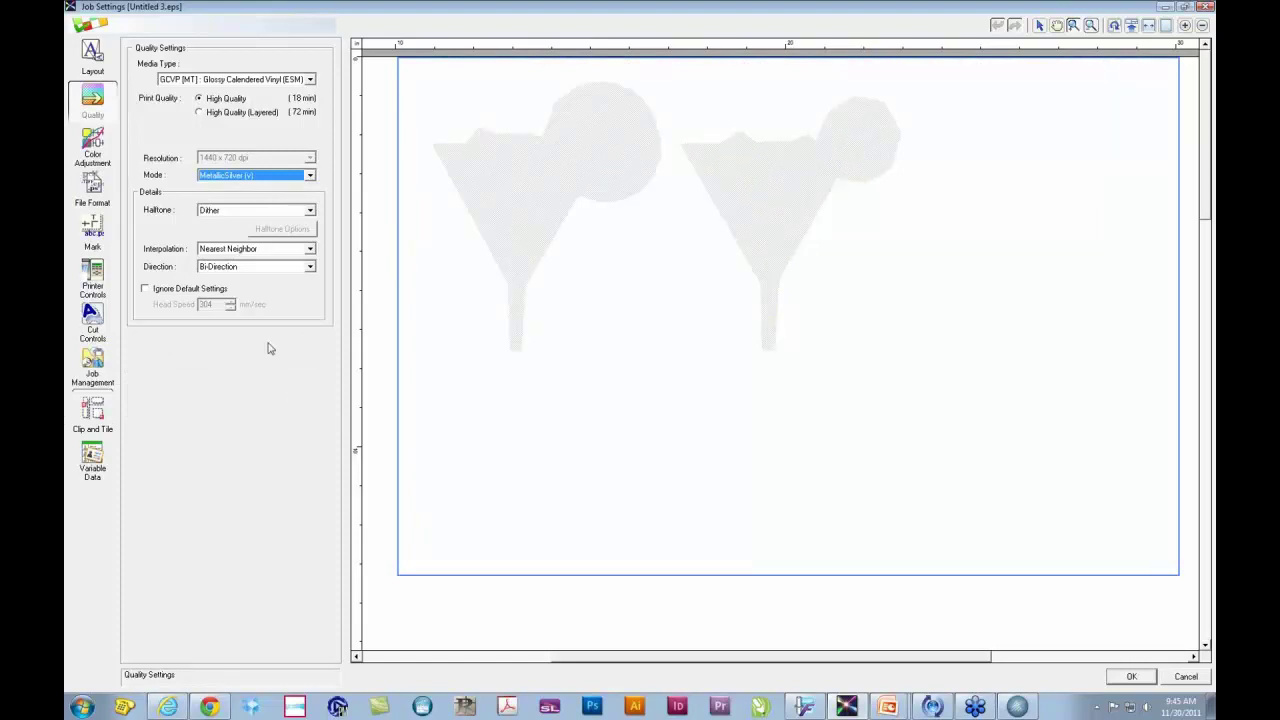
# Step: Set the job's print mode to CMYKLcLmMt (v) and its color management preset to MAX Density U.S
pyautogui.click(249, 178)
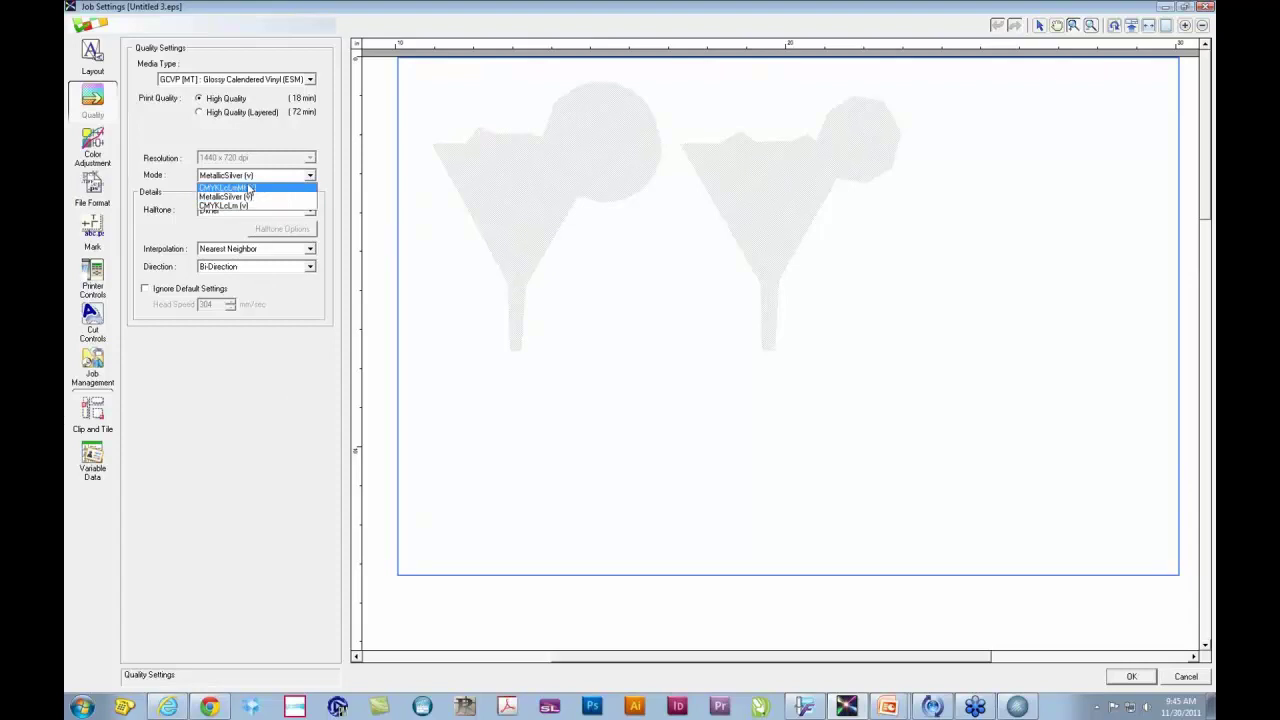
pyautogui.click(249, 189)
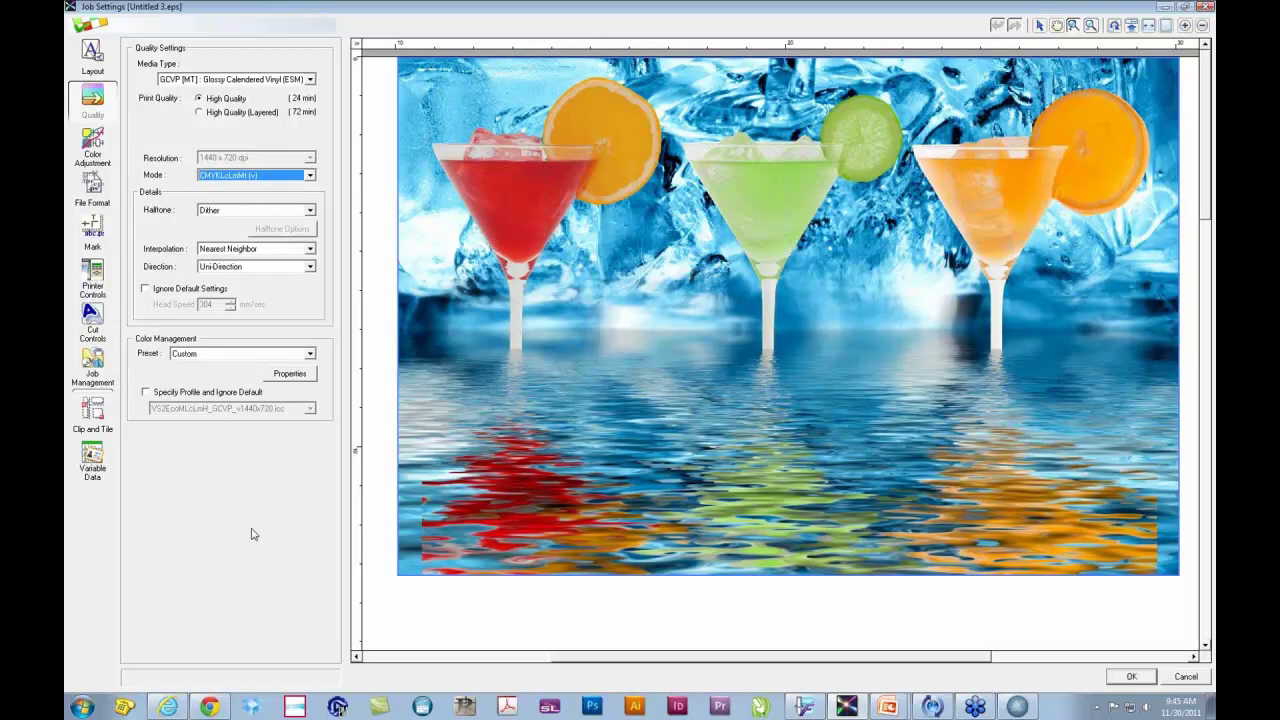
pyautogui.click(246, 355)
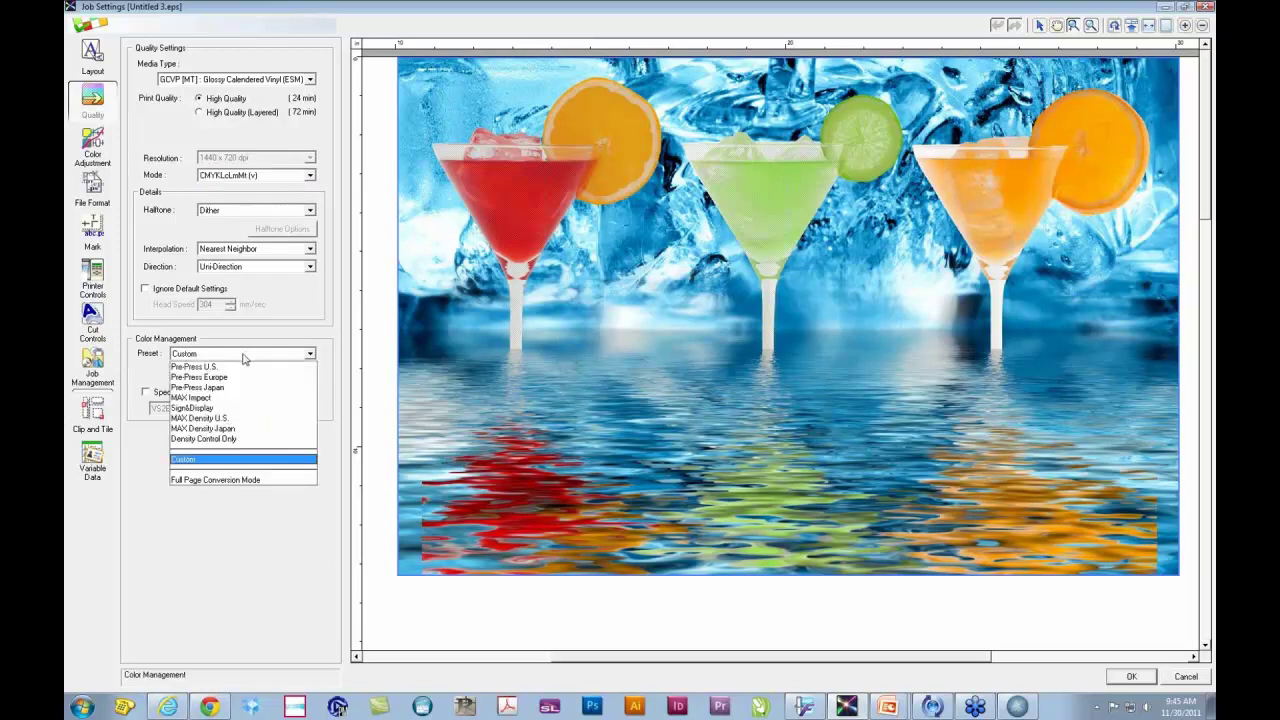
pyautogui.click(225, 418)
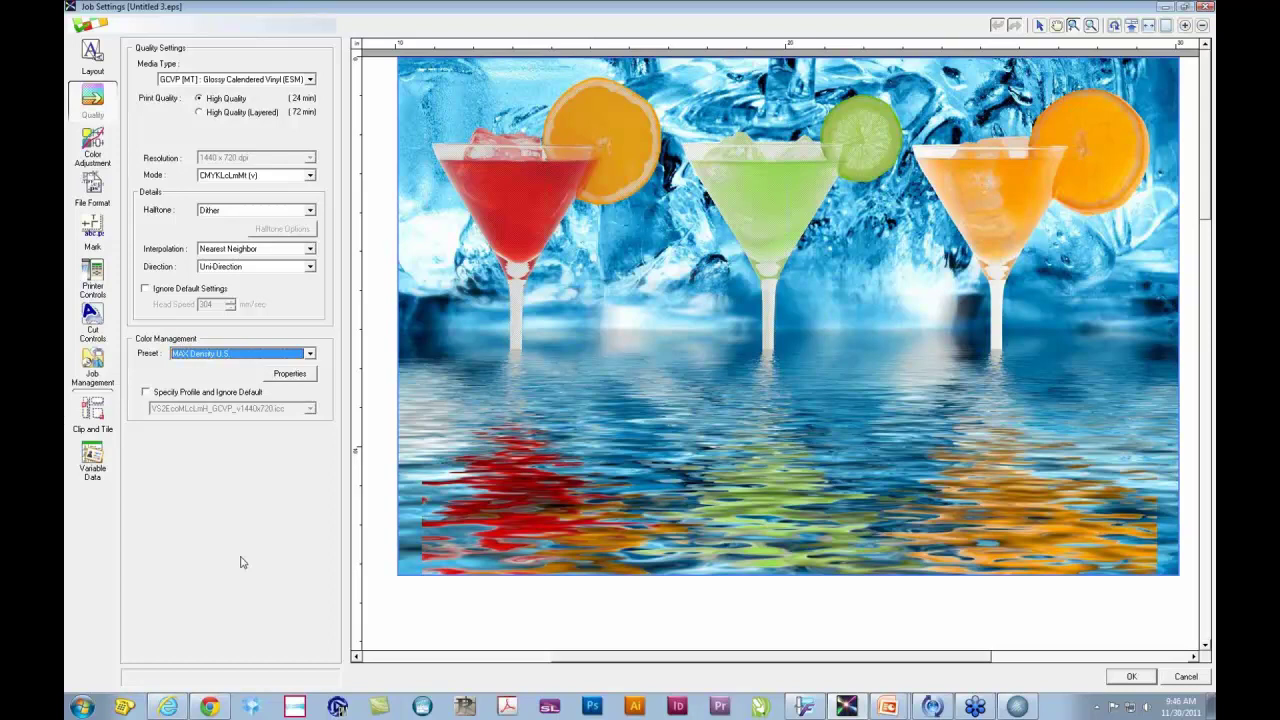
# Step: Preview the job in MetallicSilver (v) mode again, return it to CMYKLcLmMt (v), and discard the job settings
pyautogui.click(257, 178)
pyautogui.click(251, 203)
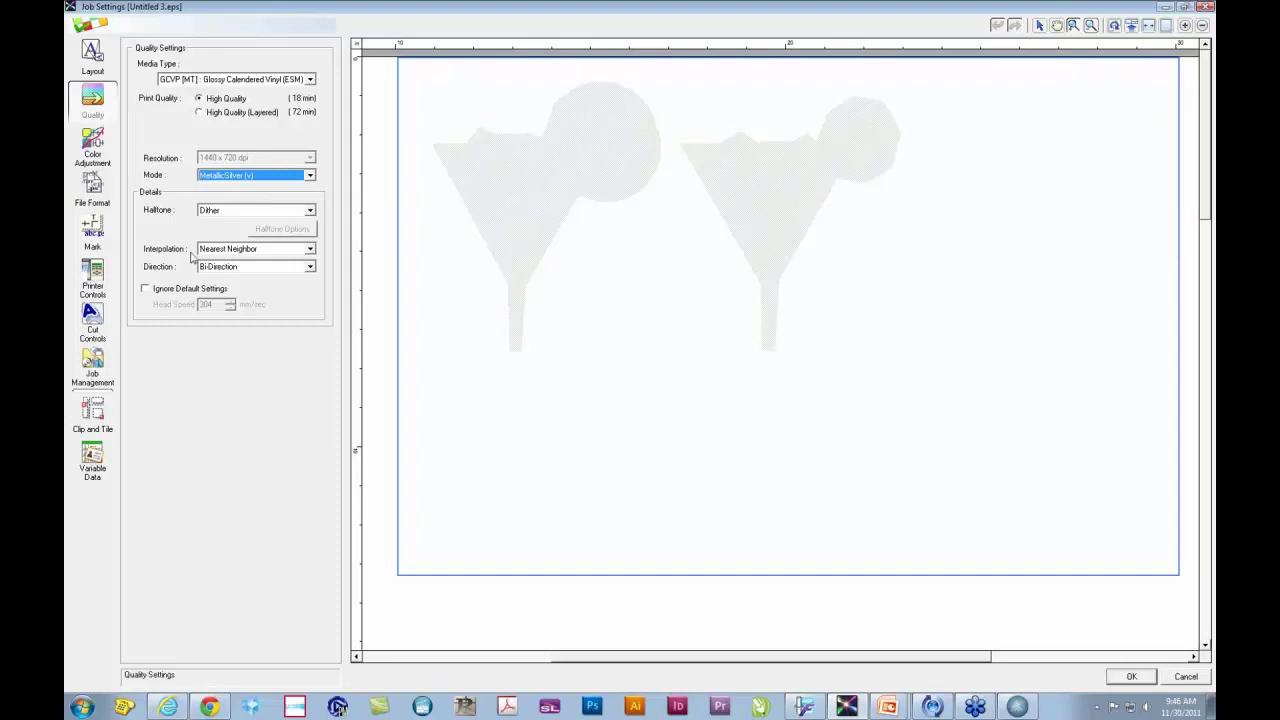
pyautogui.click(228, 177)
pyautogui.click(234, 188)
pyautogui.click(1185, 677)
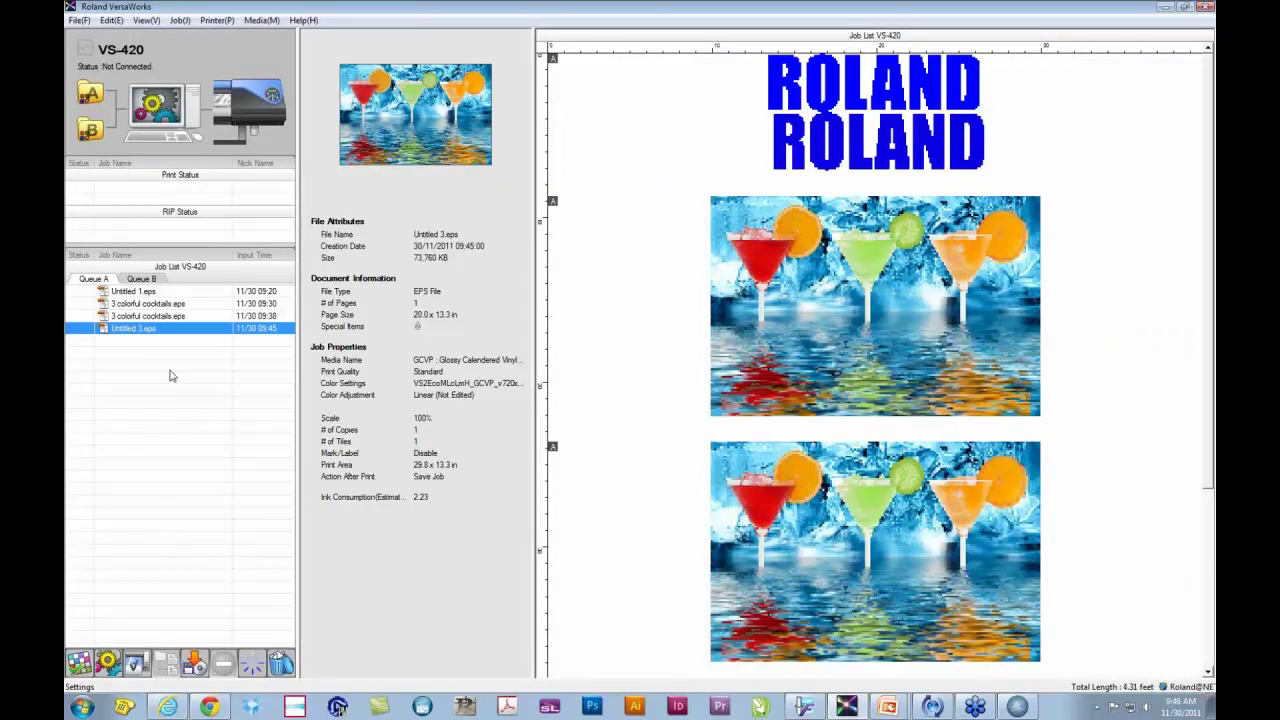
# Step: Switch to FlexiDESIGNER, move the cocktails image down off the metallic silver shapes, and delete the grouped shapes
pyautogui.click(806, 706)
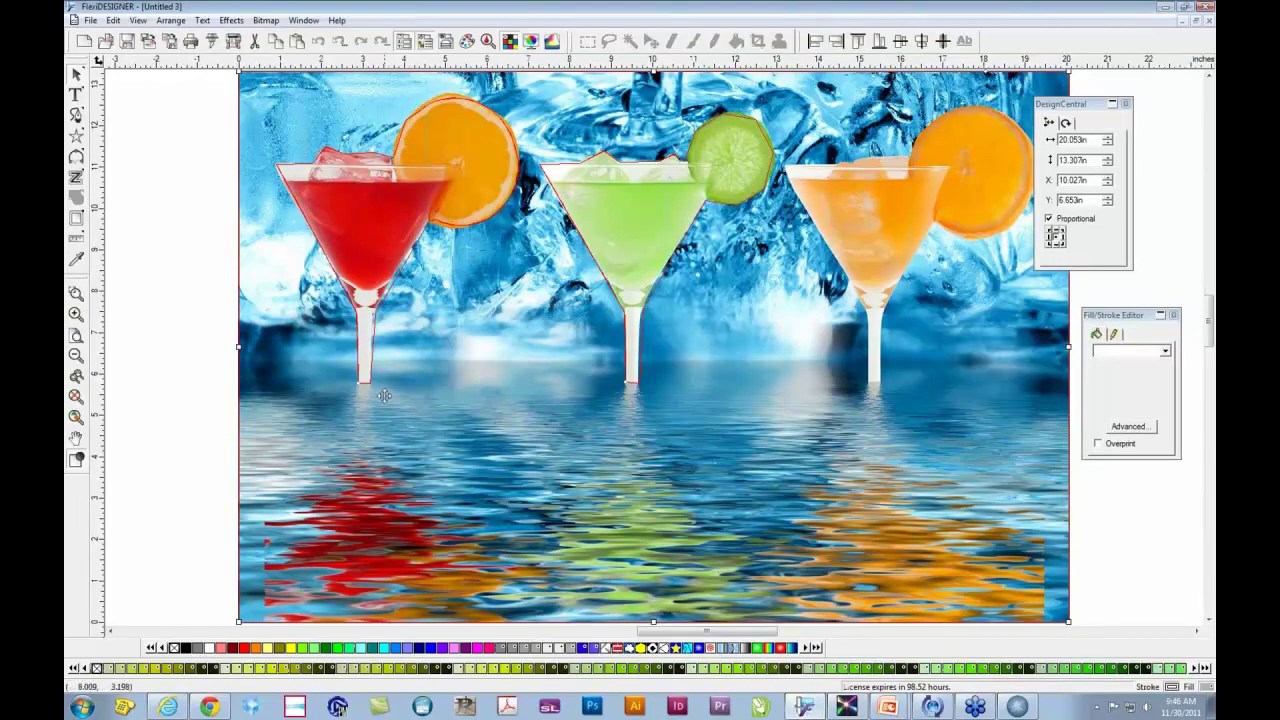
pyautogui.click(147, 347)
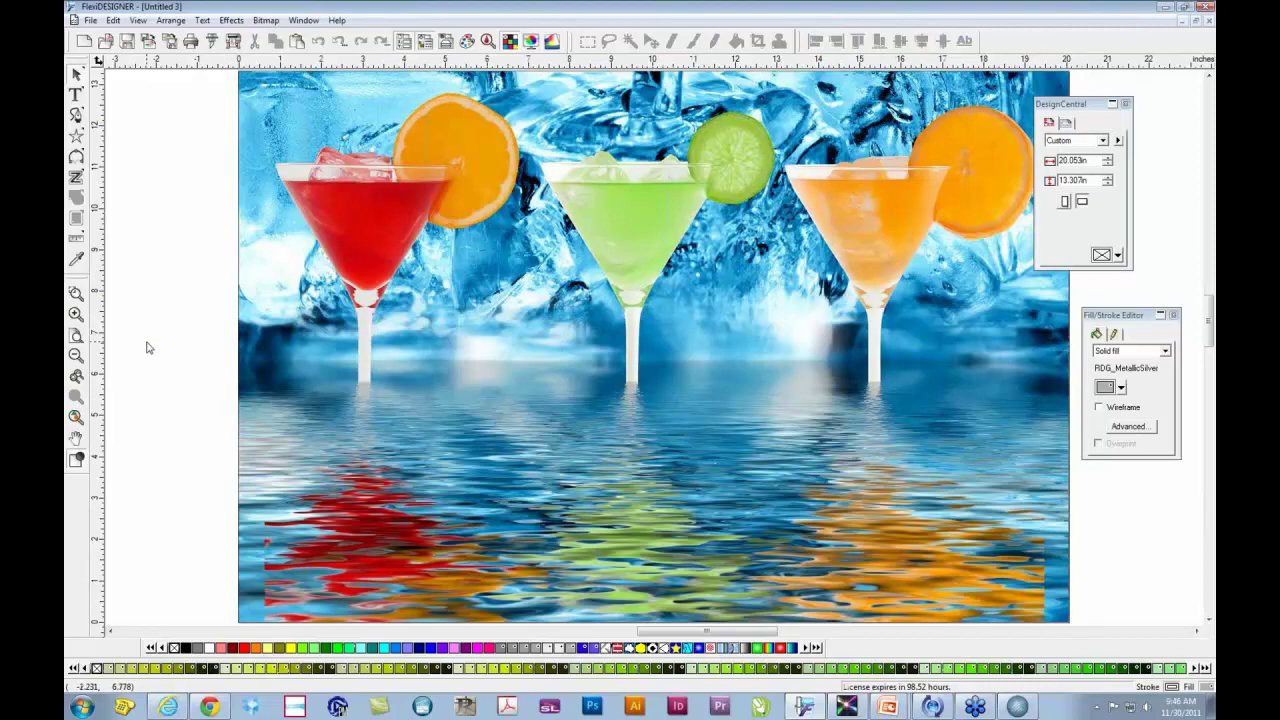
pyautogui.click(800, 100)
pyautogui.hotkey('ctrl', 'd')
pyautogui.moveTo(800, 100); pyautogui.dragTo(795, 318)
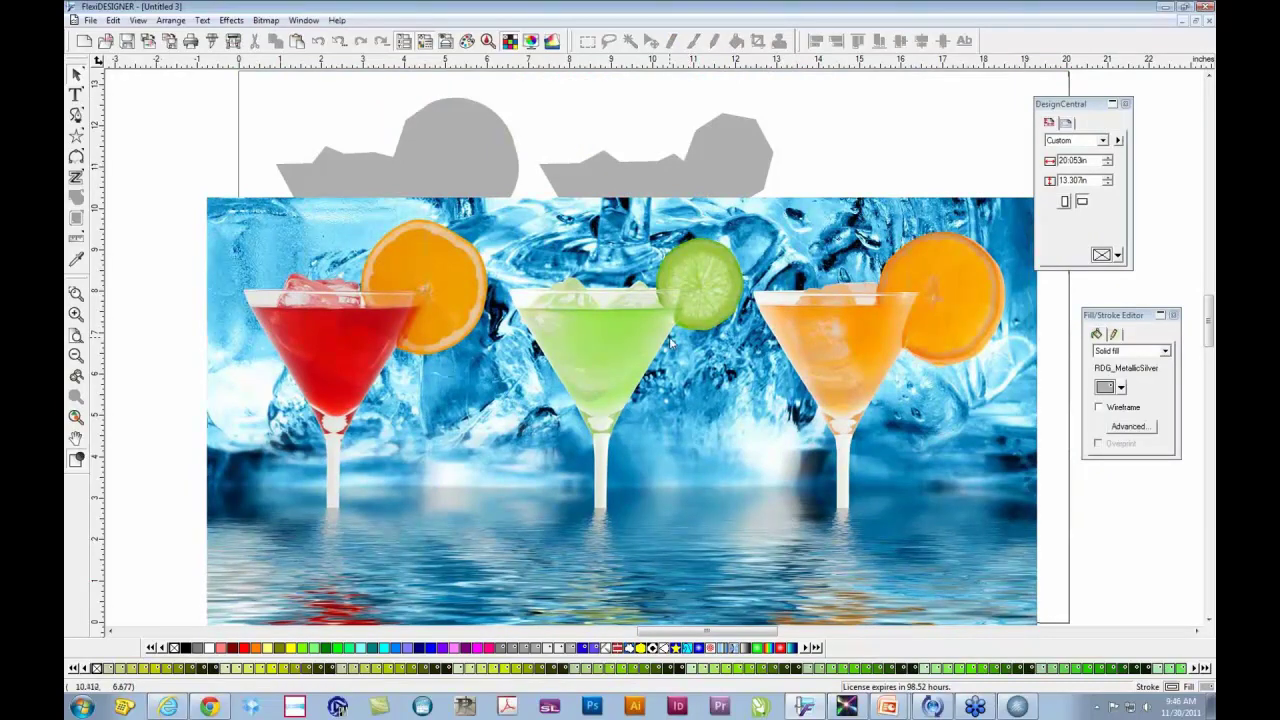
pyautogui.click(722, 147)
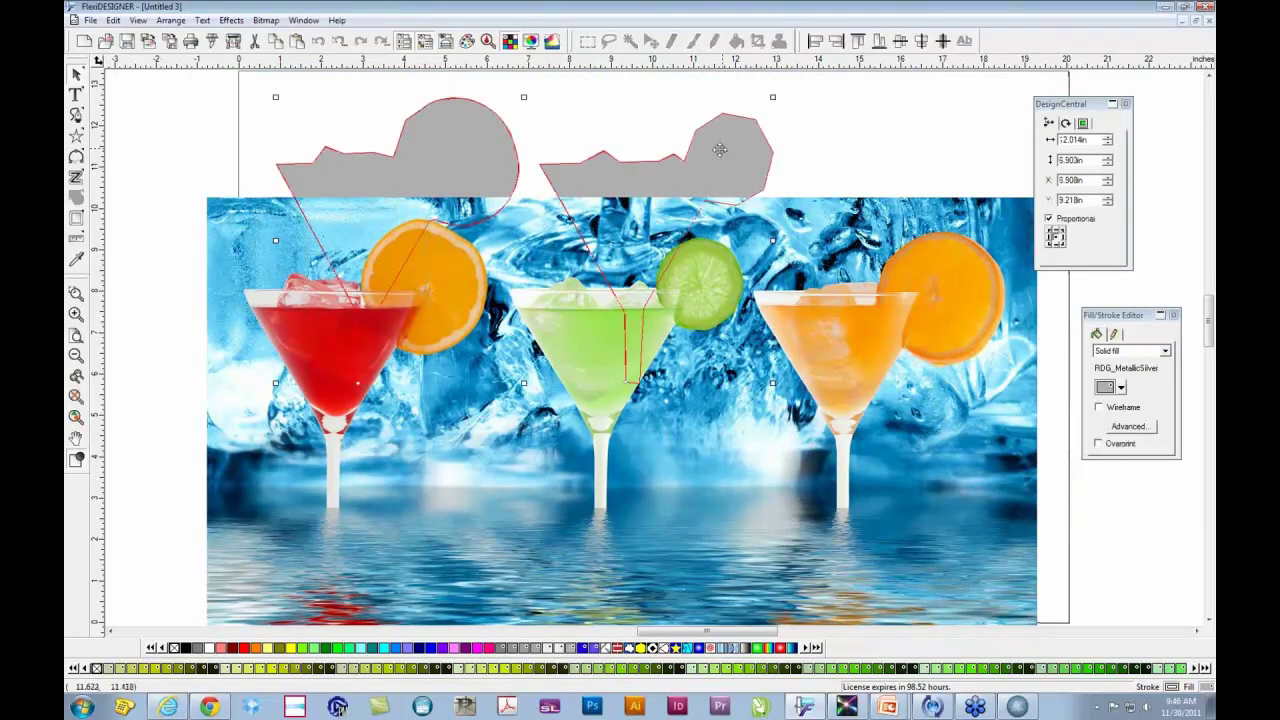
pyautogui.press('Delete')
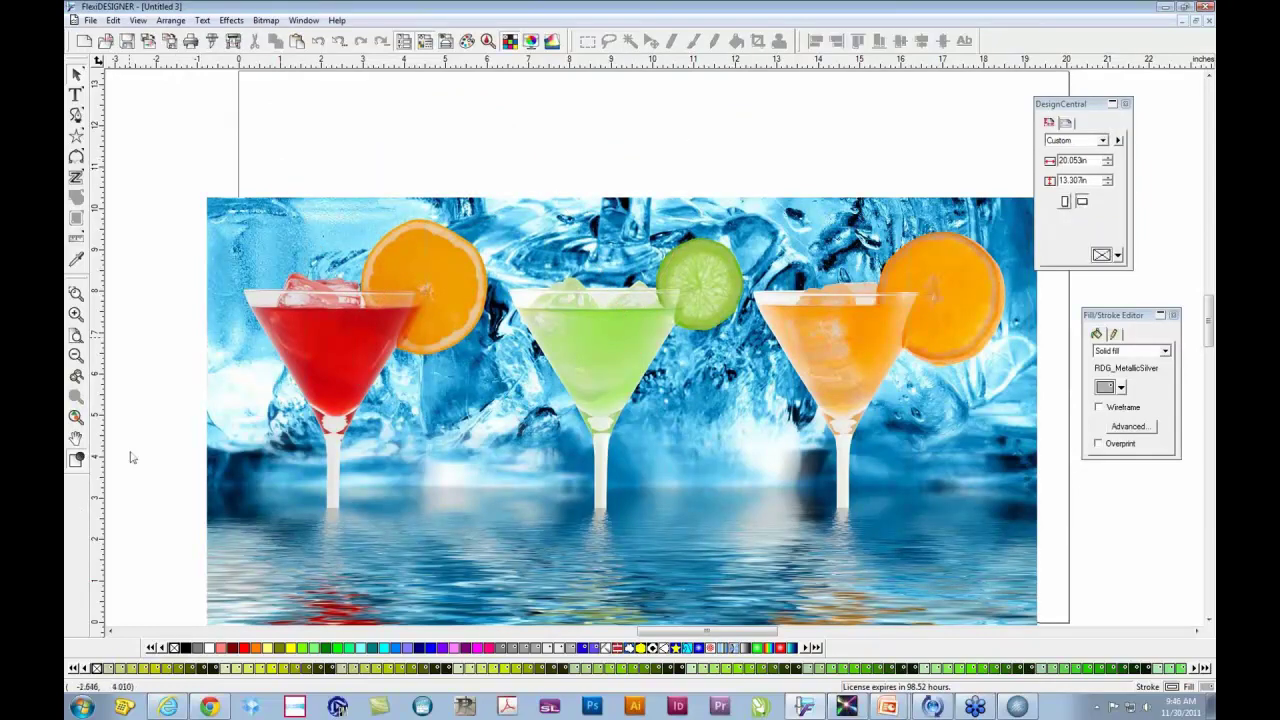
# Step: Move the cocktails image back up to about X 10.56 in, Y 7.78 in and show the whole image
pyautogui.hotkey('ctrl', 'a')
pyautogui.moveTo(476, 366); pyautogui.dragTo(529, 240)
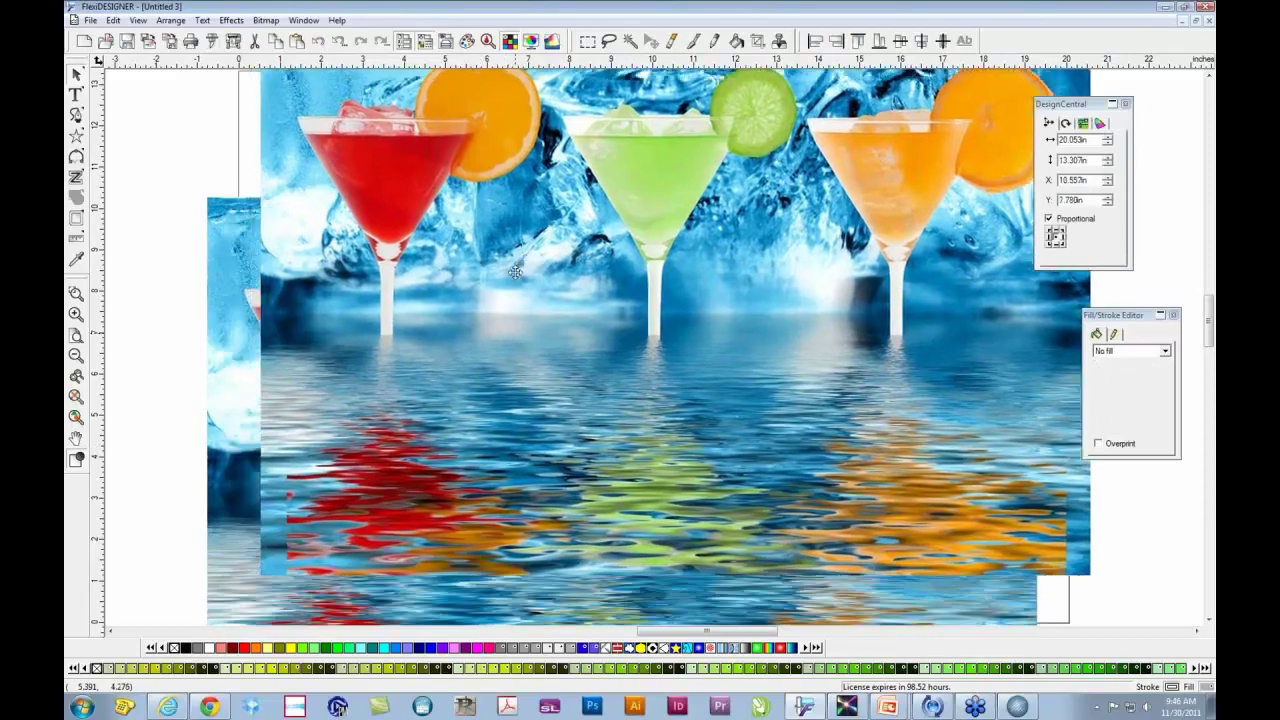
pyautogui.click(76, 417)
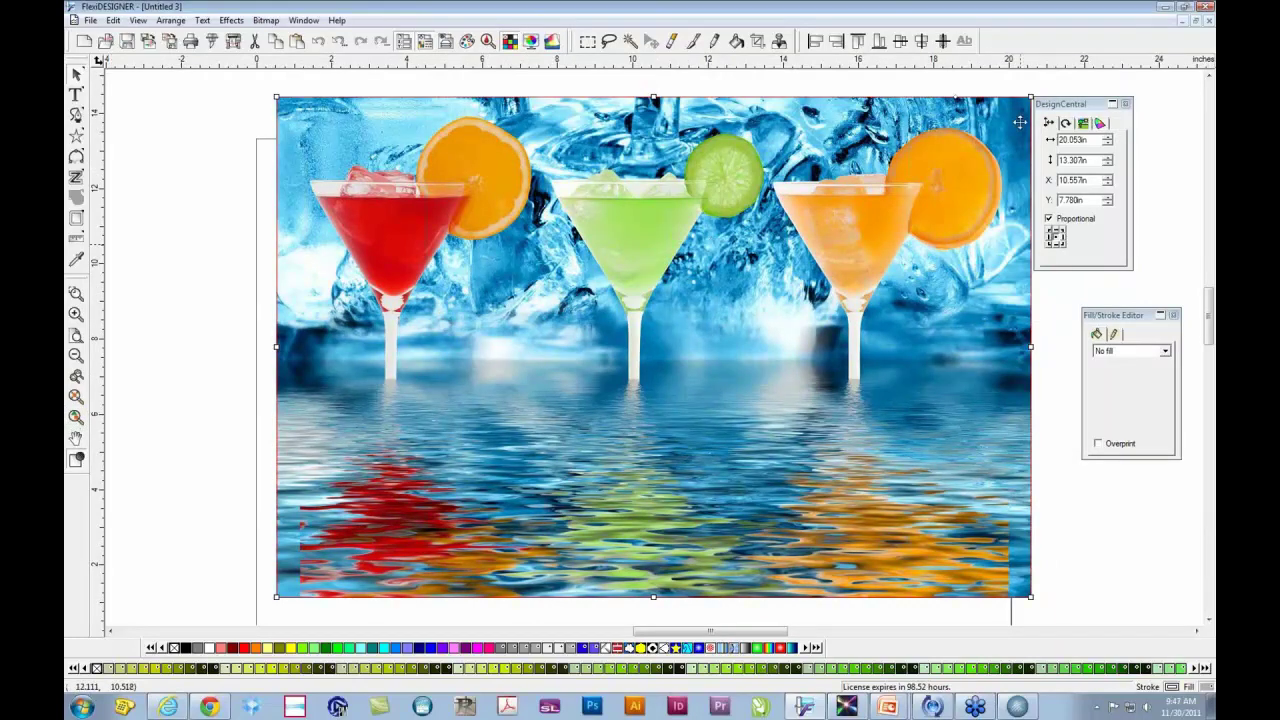
# Step: Move the DesignCentral palette clear of the image and hide the page border
pyautogui.moveTo(1085, 104); pyautogui.dragTo(1112, 113)
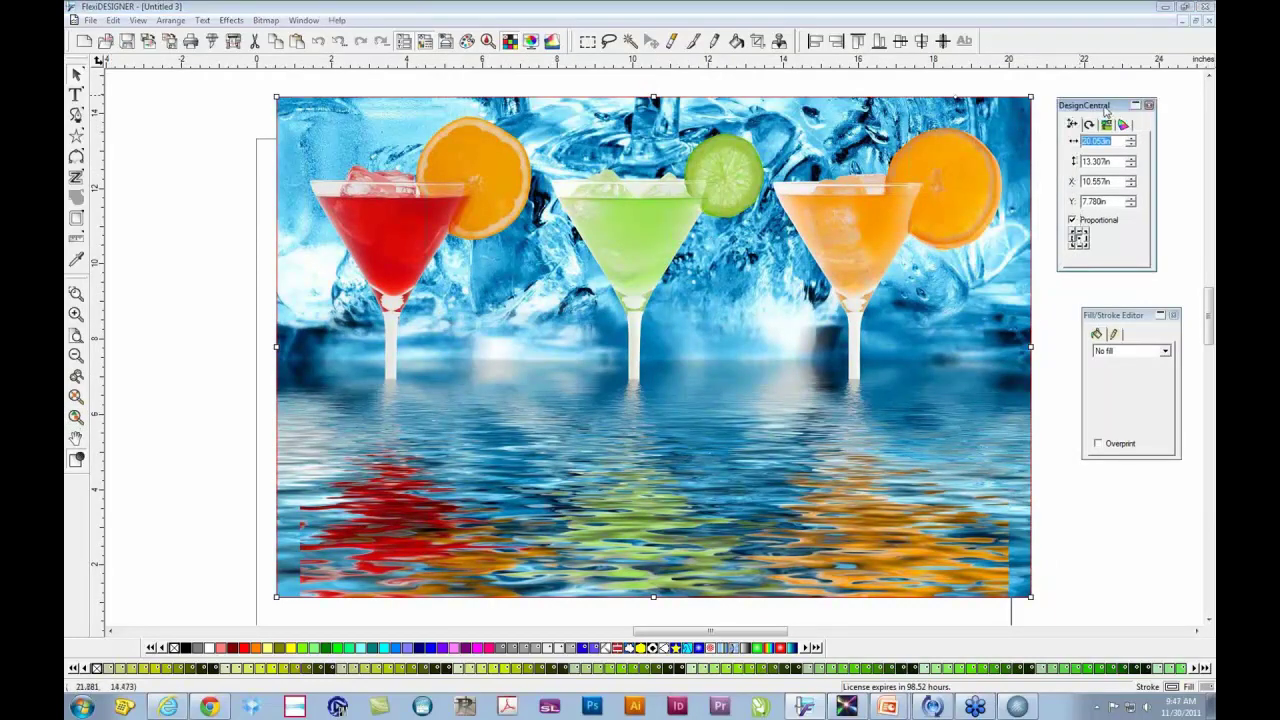
pyautogui.click(1085, 292)
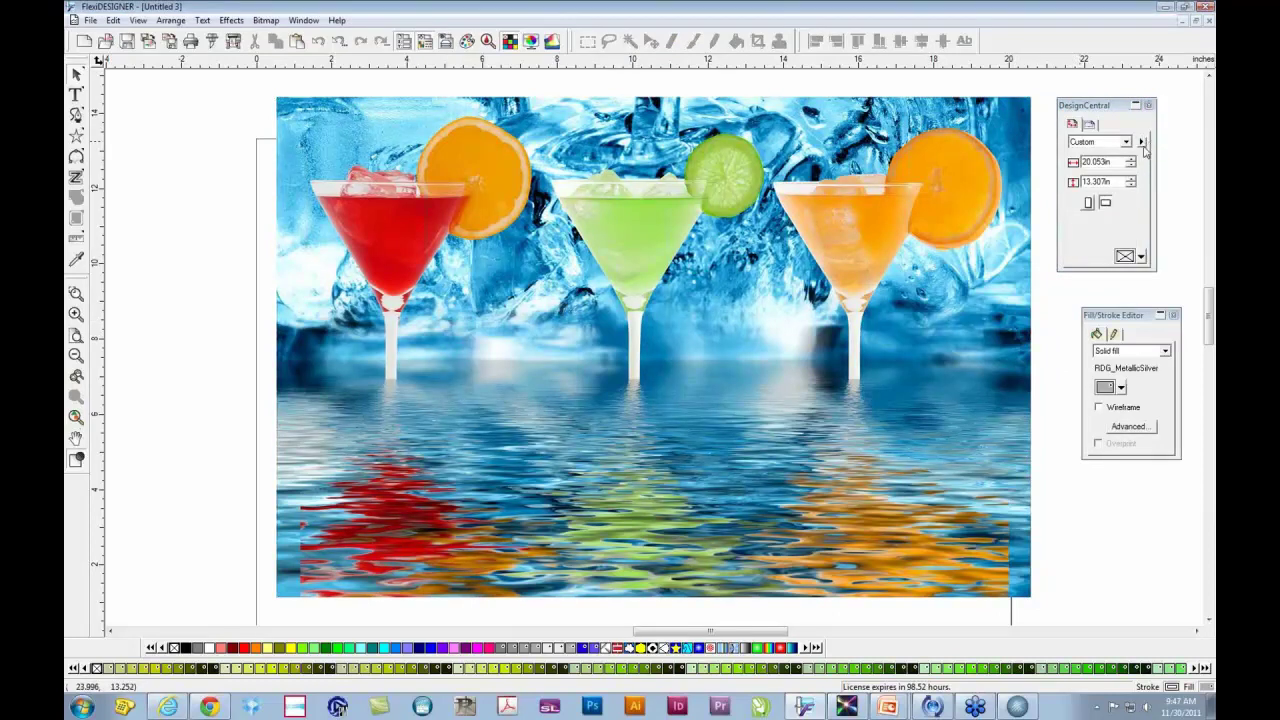
pyautogui.click(1142, 143)
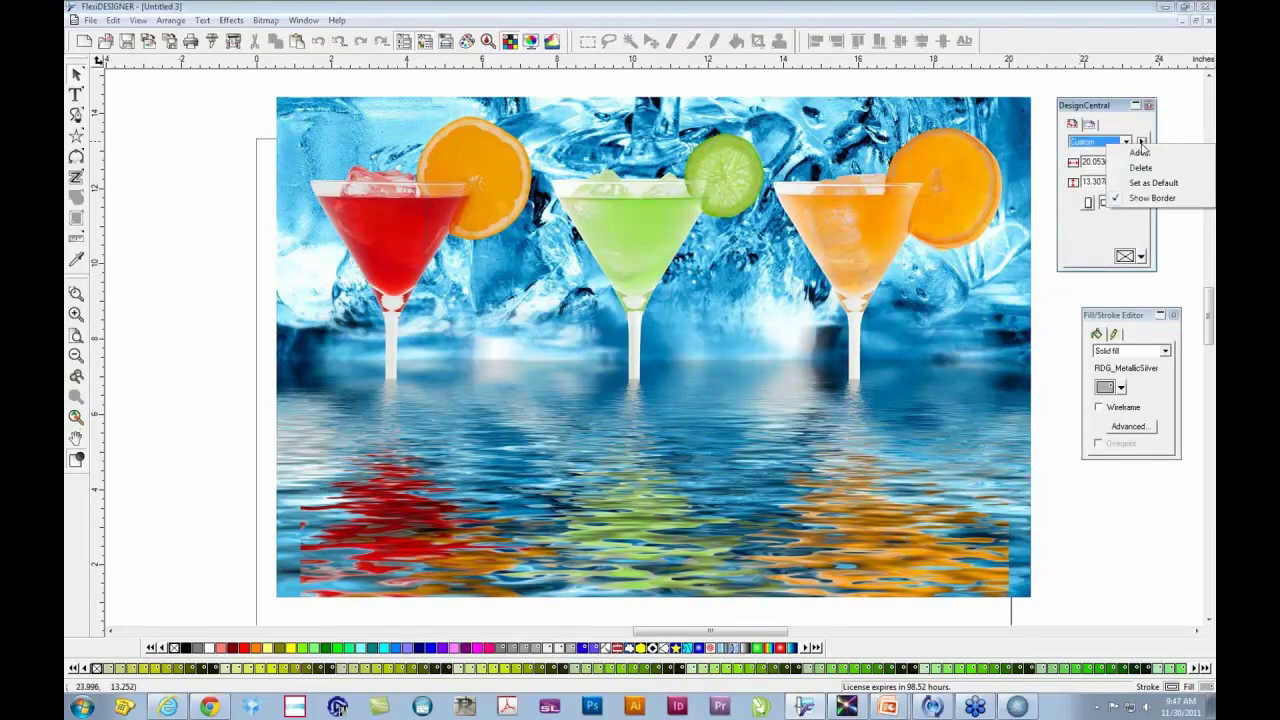
pyautogui.click(1156, 200)
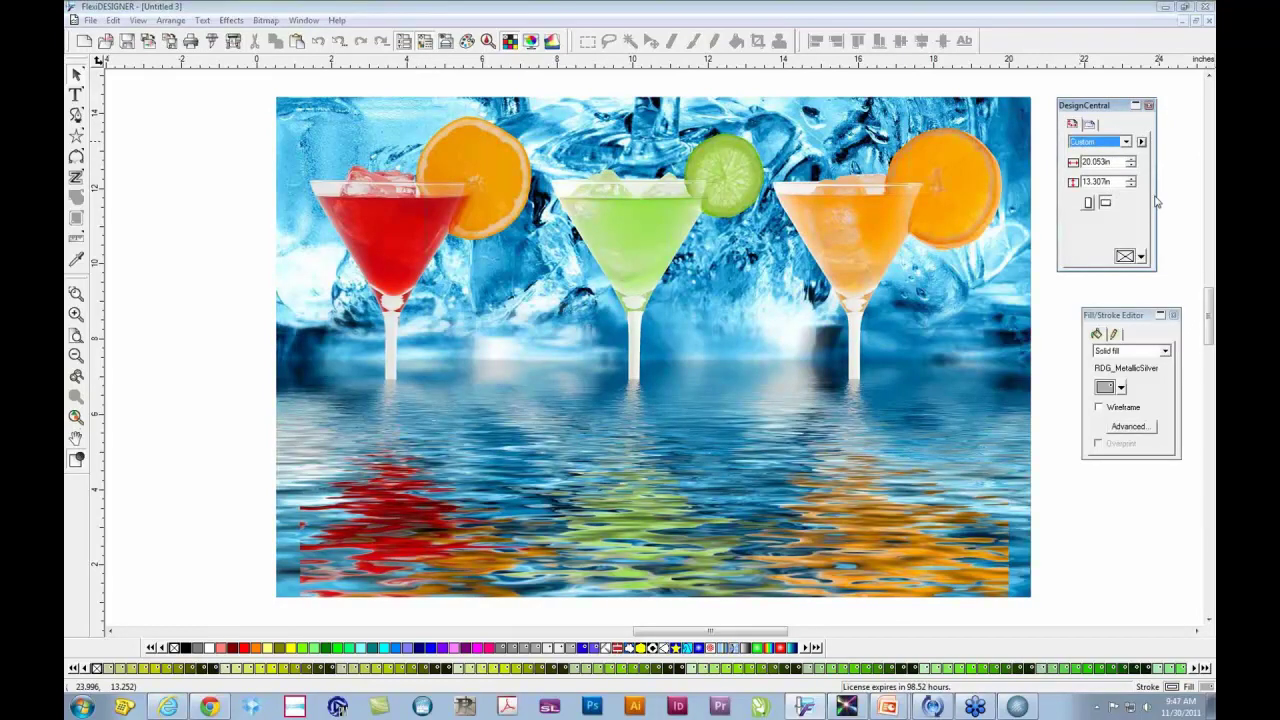
# Step: Add the text MARTINI HEAVEN over the water reflections below the cocktail glasses
pyautogui.click(76, 95)
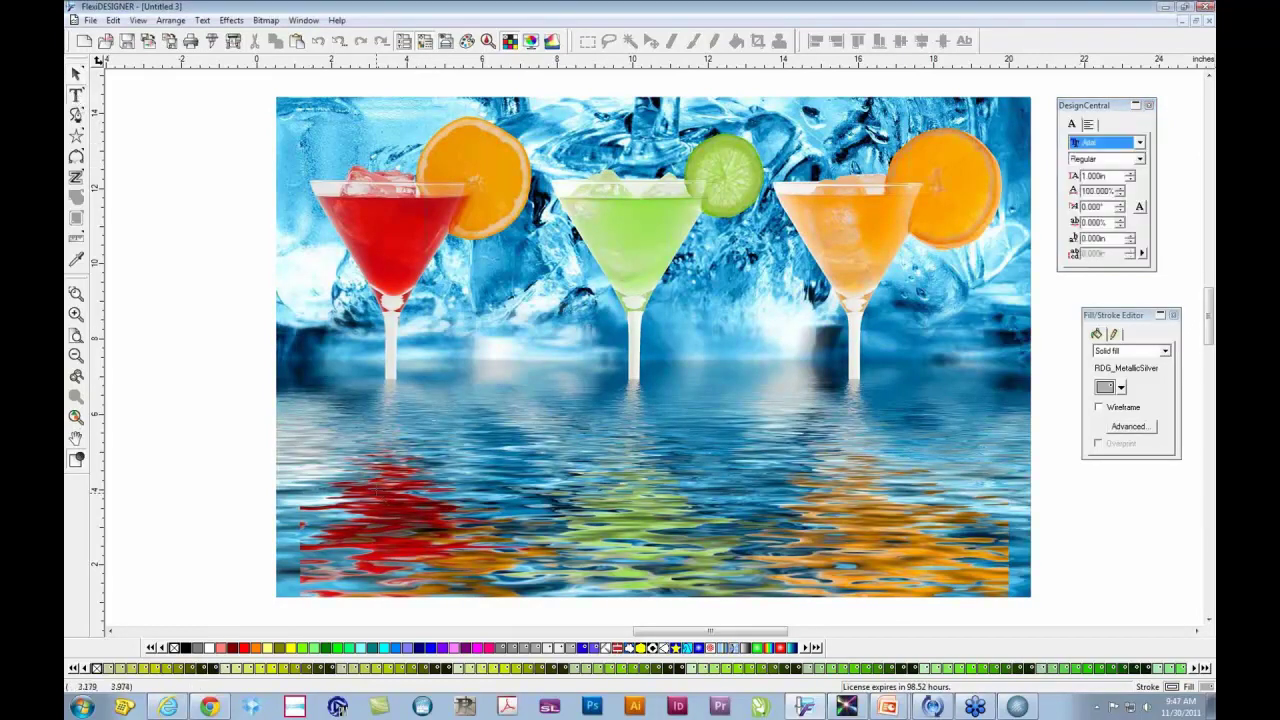
pyautogui.click(378, 492)
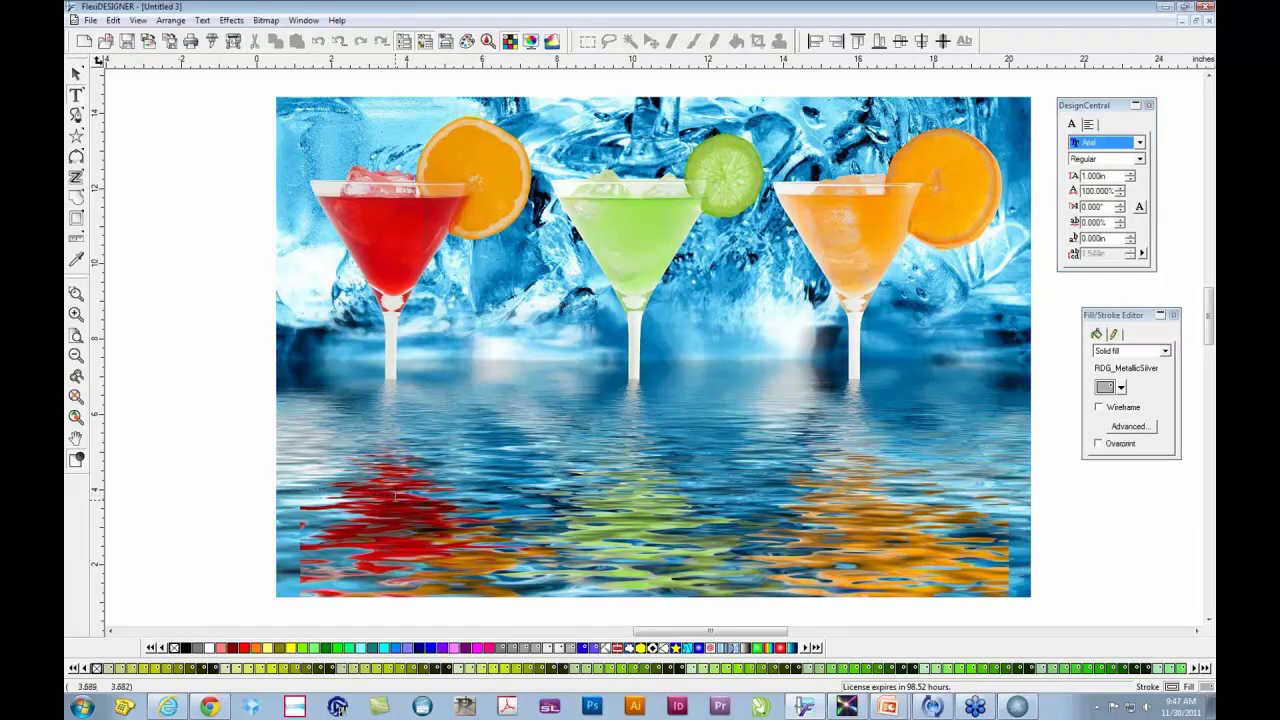
pyautogui.write('MAR')
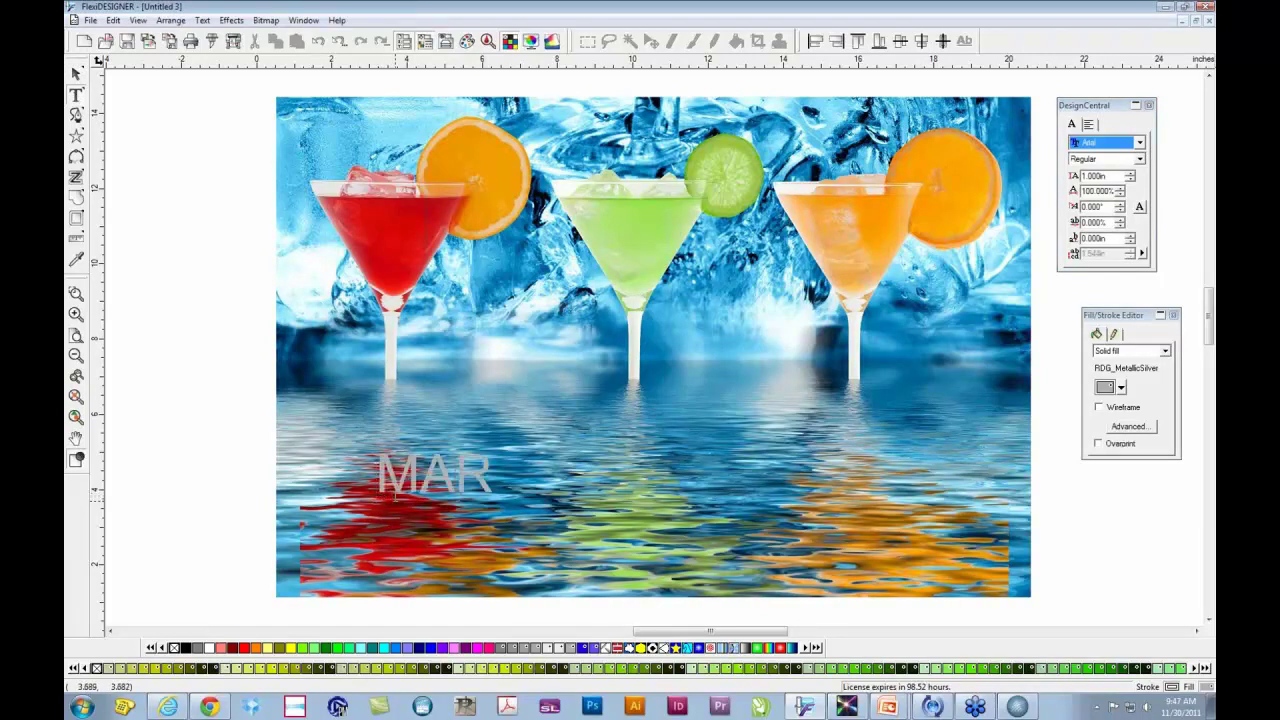
pyautogui.write('TINI')
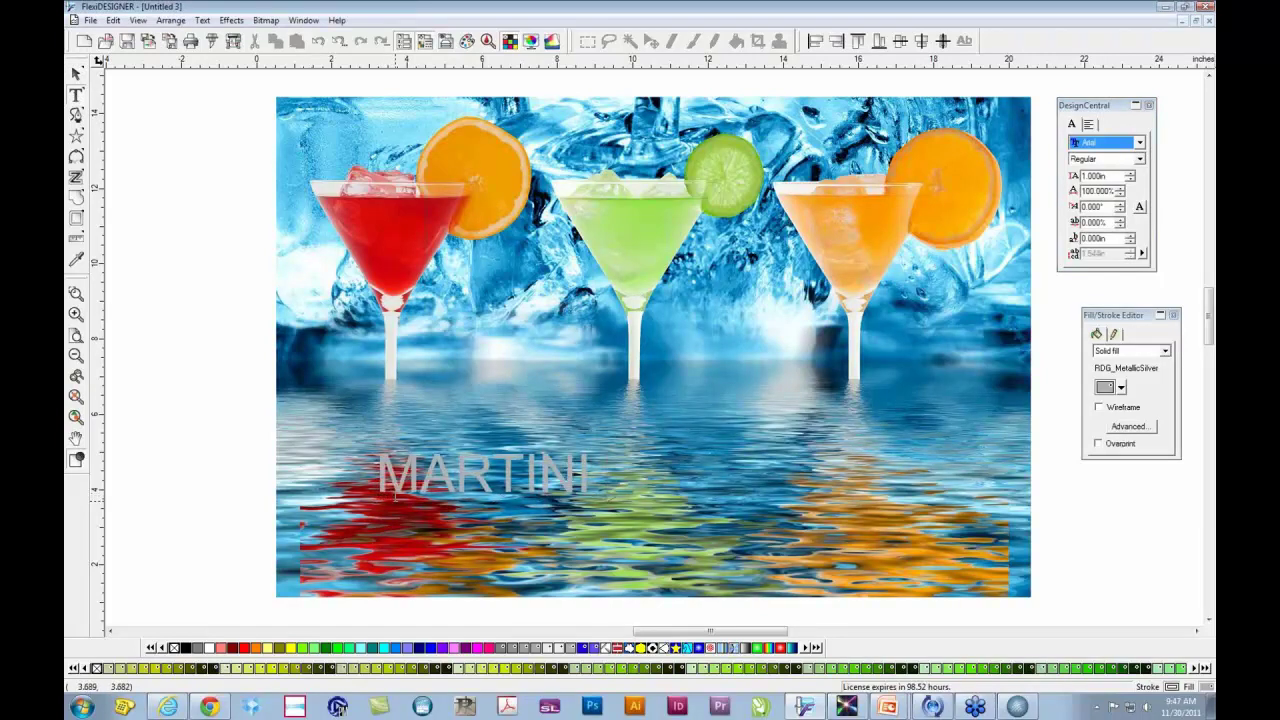
pyautogui.write(' HEAVEN')
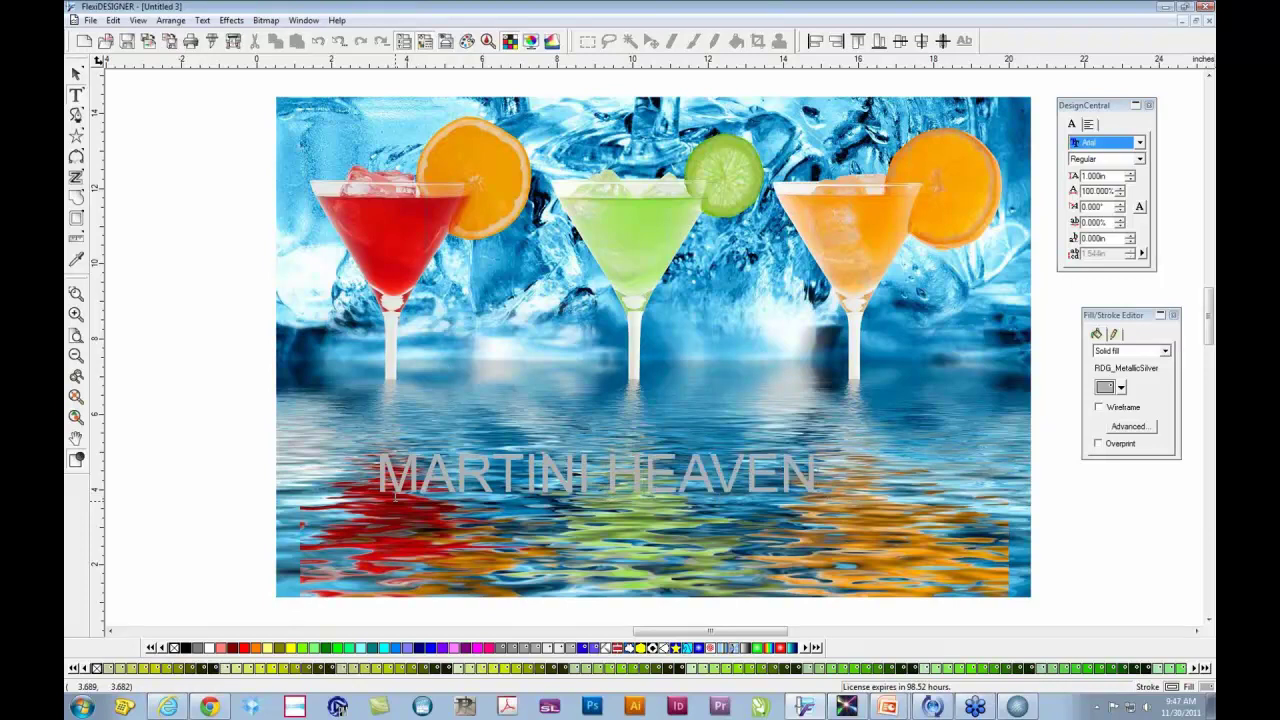
pyautogui.click(76, 74)
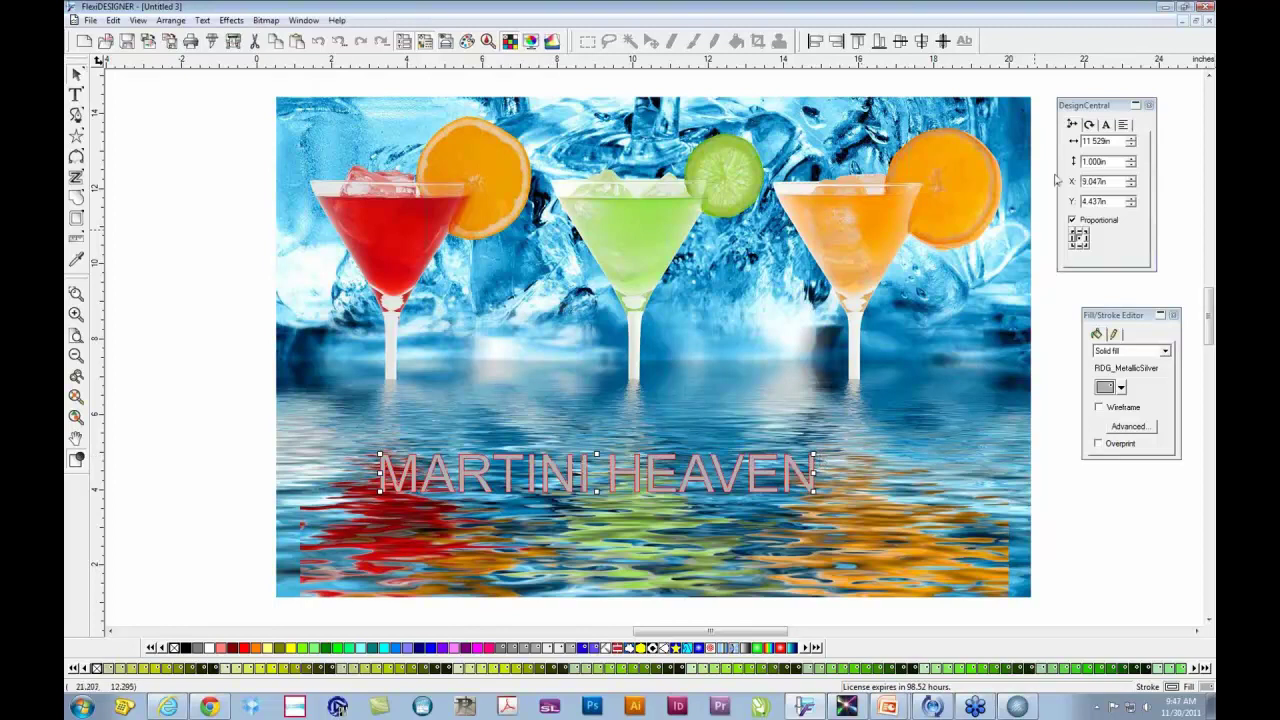
# Step: Change the font of the MARTINI HEAVEN text to Impact
pyautogui.click(1106, 125)
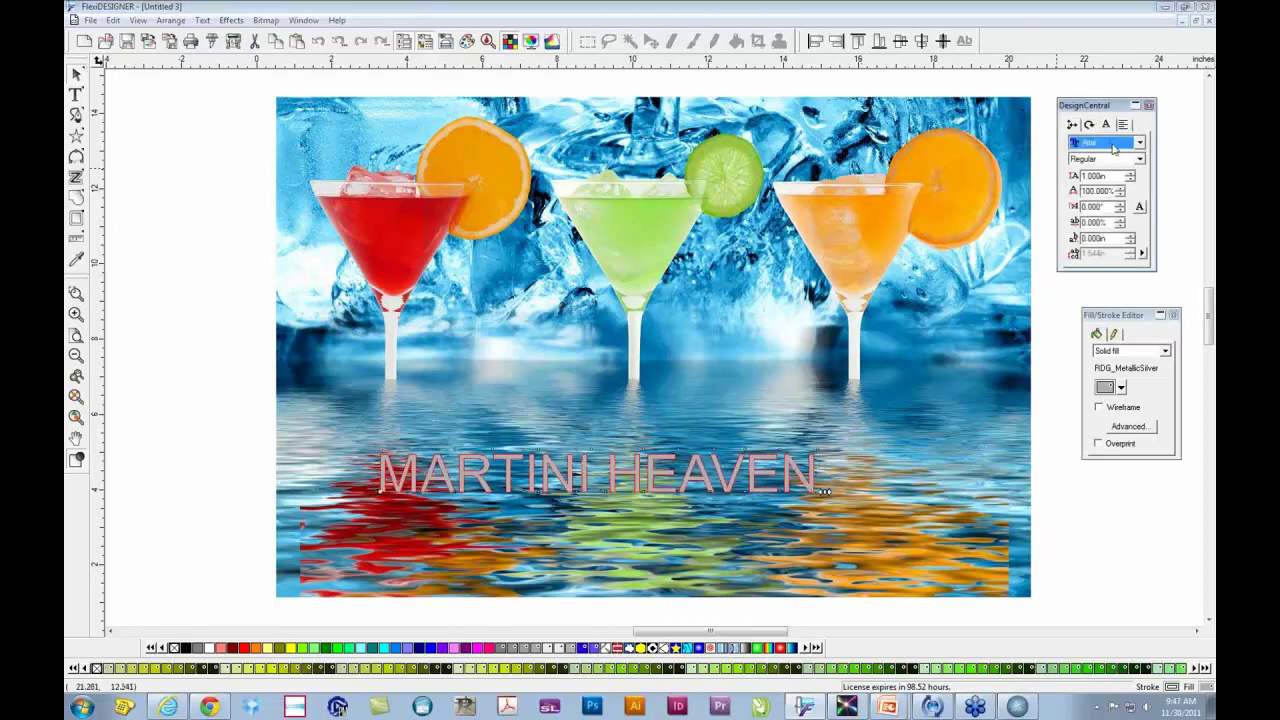
pyautogui.click(1112, 148)
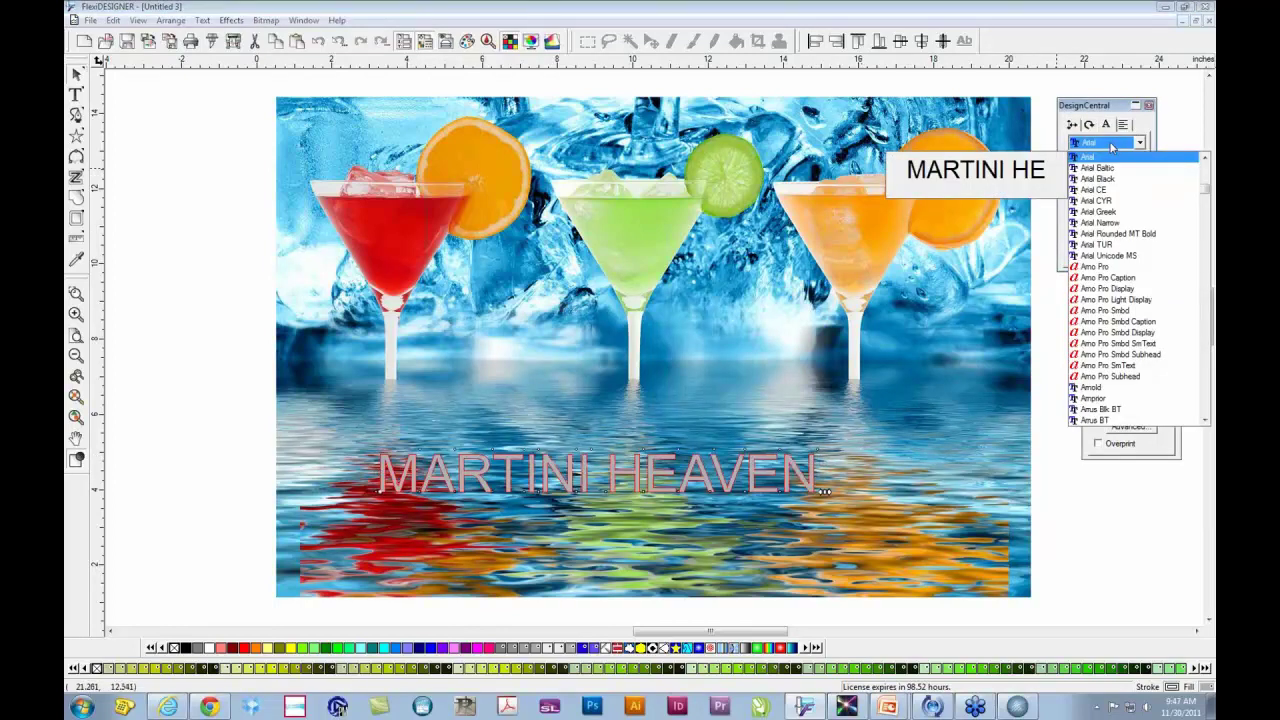
pyautogui.press('i')
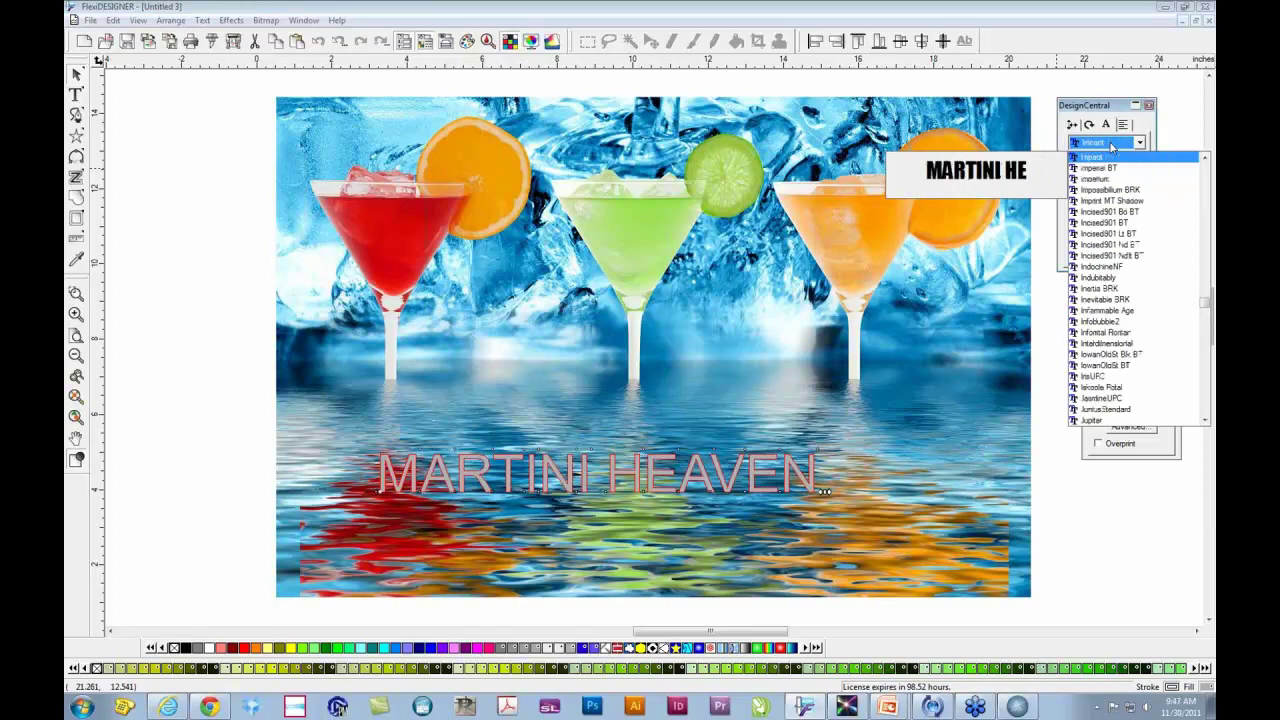
pyautogui.click(1104, 158)
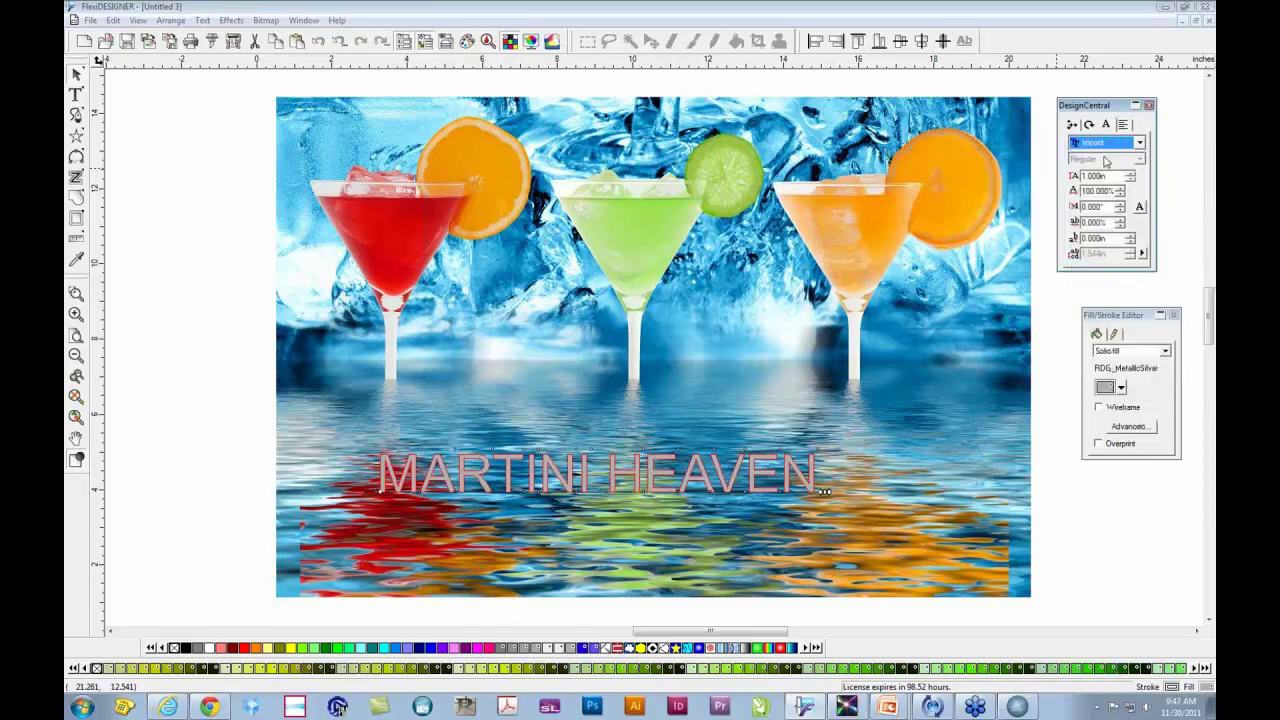
pyautogui.click(209, 405)
# Step: Scale the MARTINI HEAVEN text proportionally to about 13.37 in wide and 1.66 in high
pyautogui.click(624, 485)
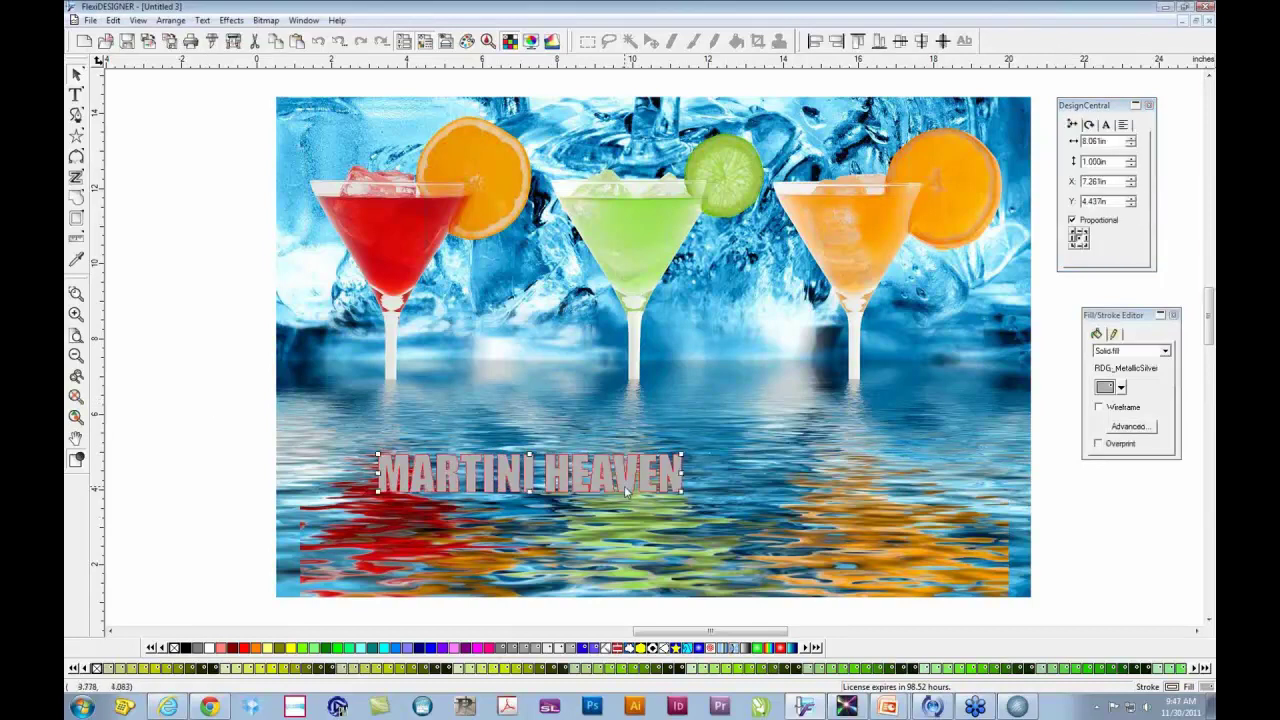
pyautogui.moveTo(681, 455); pyautogui.dragTo(858, 416)
pyautogui.moveTo(855, 418); pyautogui.dragTo(862, 436)
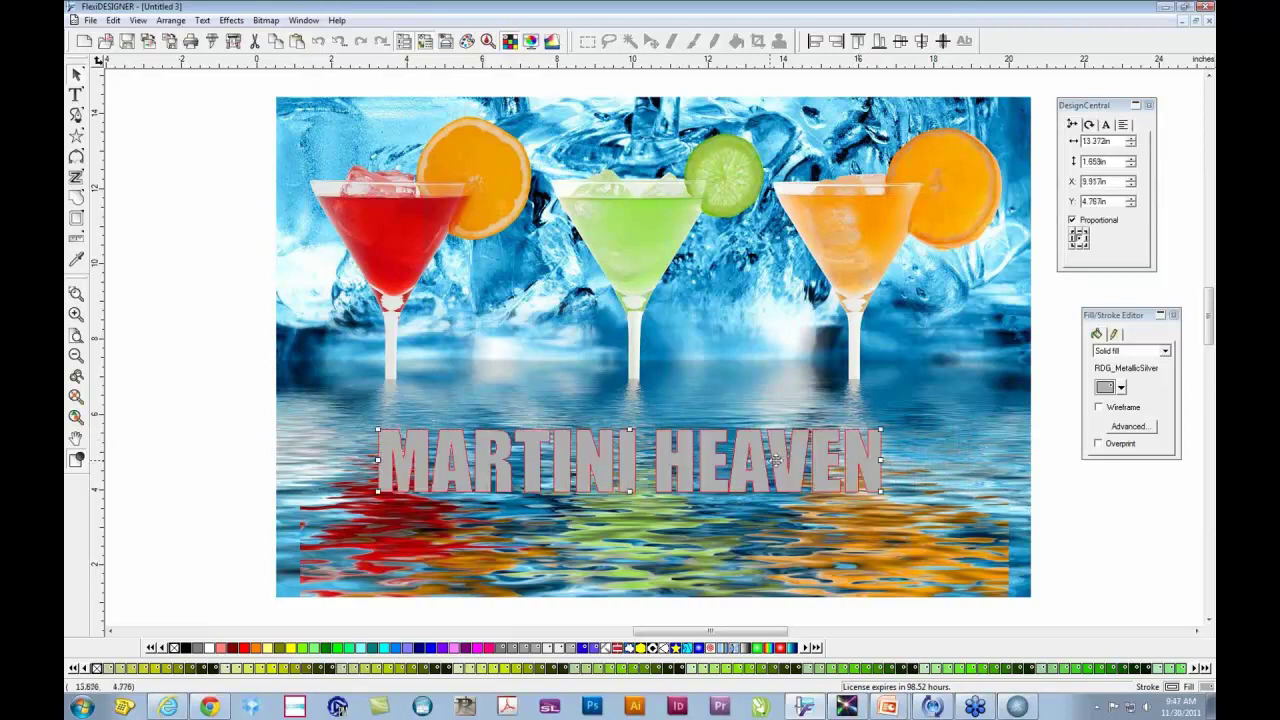
# Step: Lower the MARTINI HEAVEN text to about Y 4.26 in and try a Lime Green fill, checking its color specs
pyautogui.moveTo(780, 478); pyautogui.dragTo(782, 480)
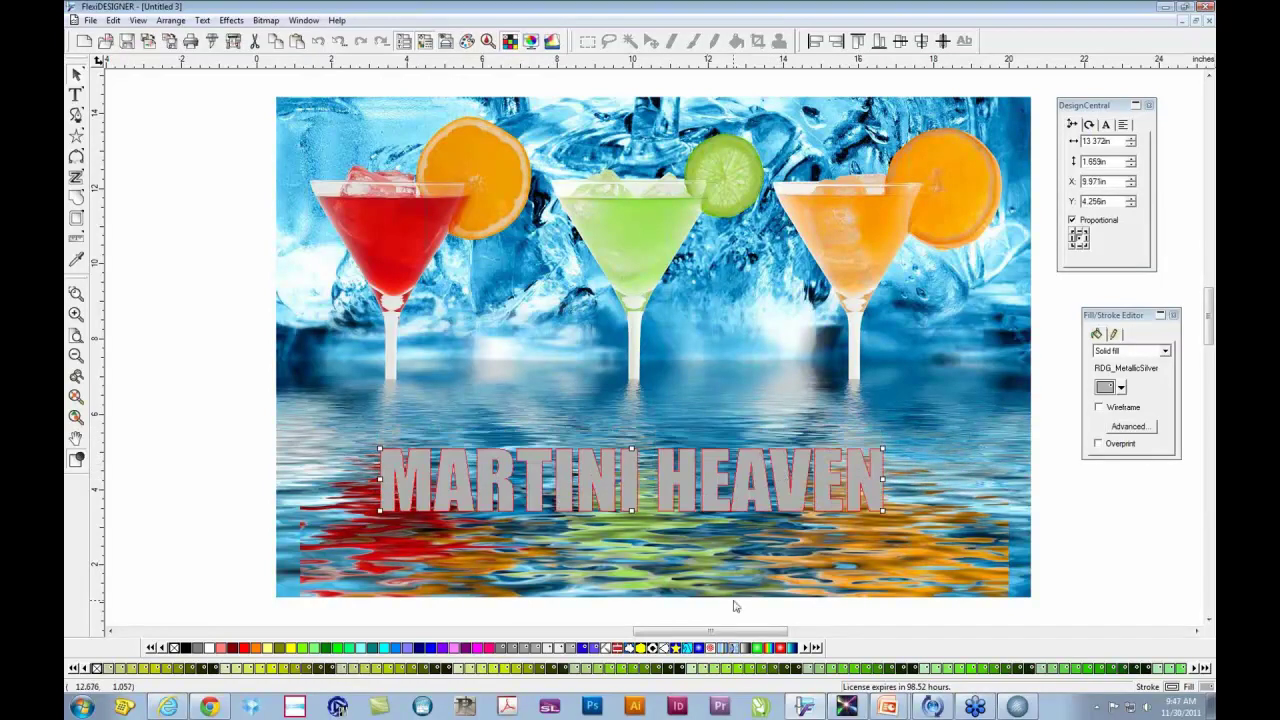
pyautogui.click(960, 668)
pyautogui.click(305, 648)
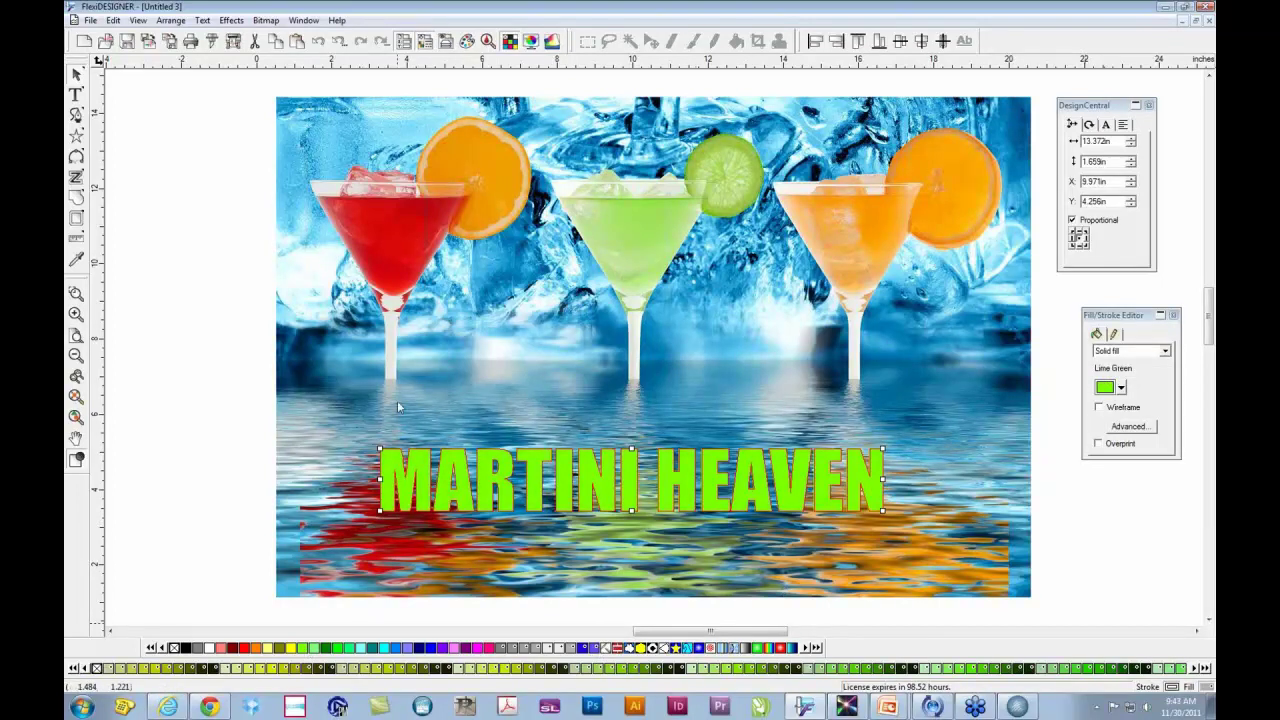
pyautogui.click(487, 41)
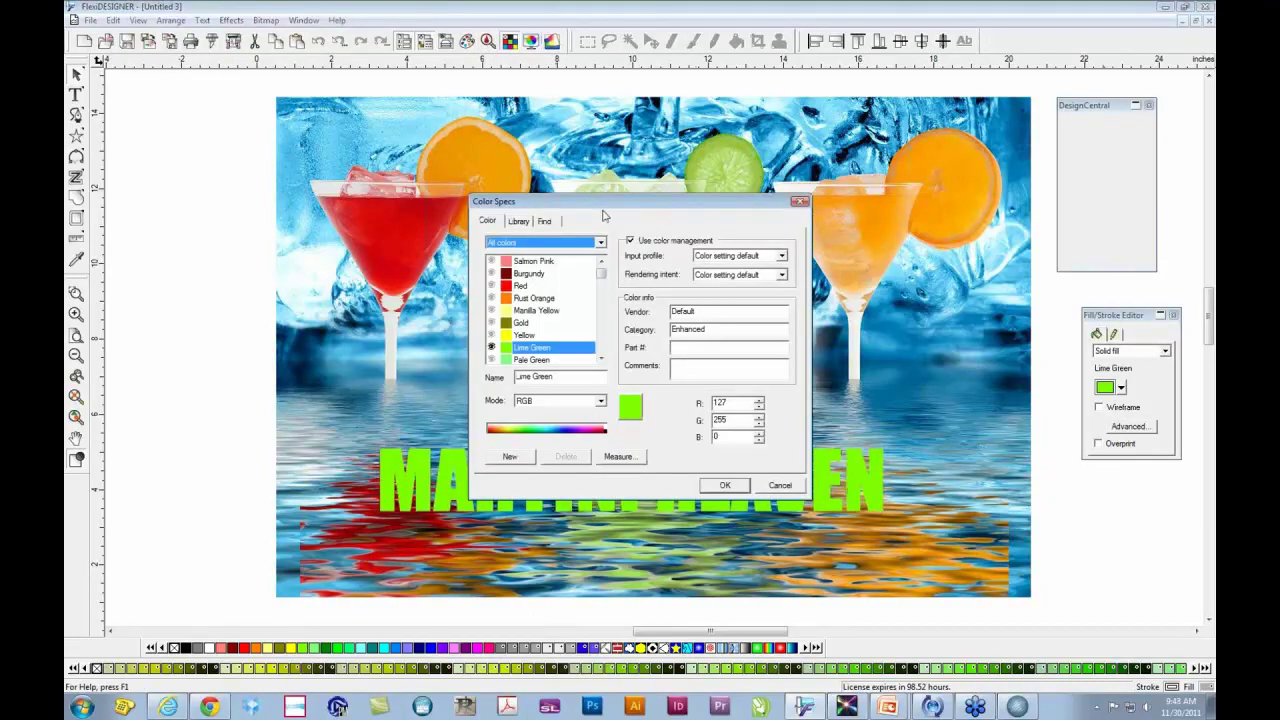
pyautogui.click(781, 486)
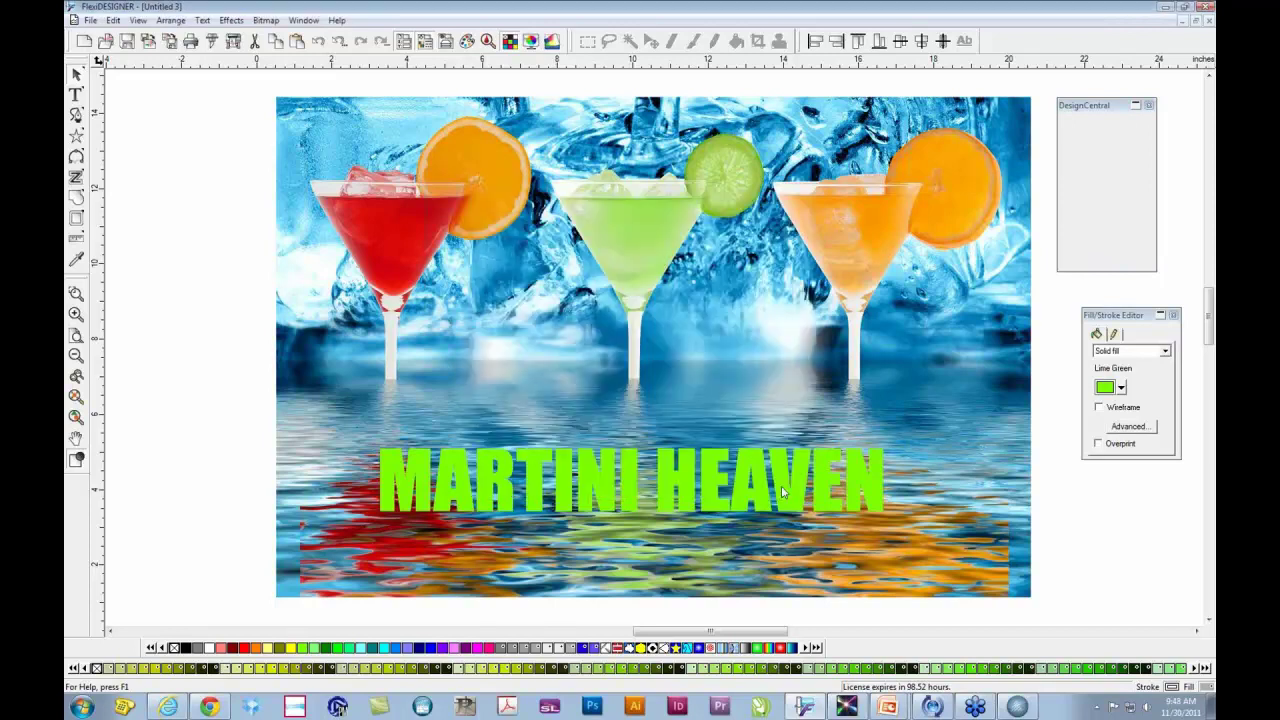
# Step: Fill the MARTINI HEAVEN text with the metallic green RVW-MT-03N and move it to about X 10.37 in, Y 4.11 in
pyautogui.click(729, 668)
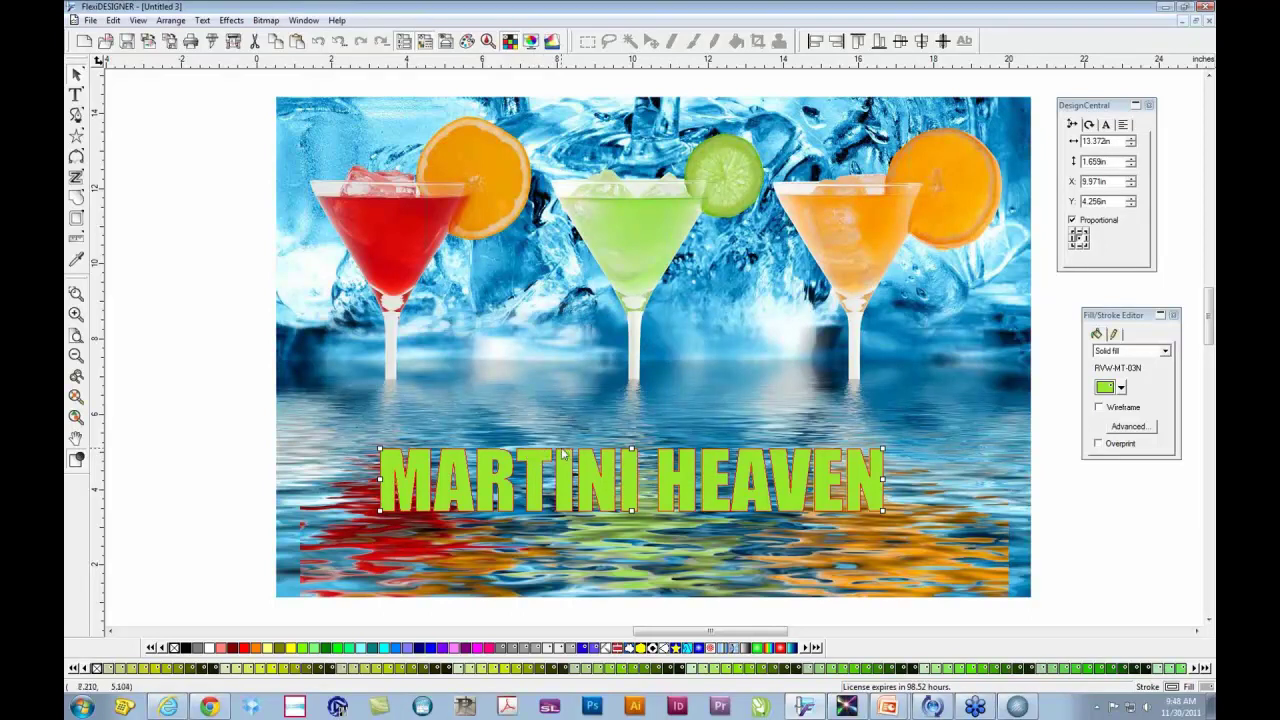
pyautogui.click(568, 456)
pyautogui.moveTo(575, 460); pyautogui.dragTo(572, 455)
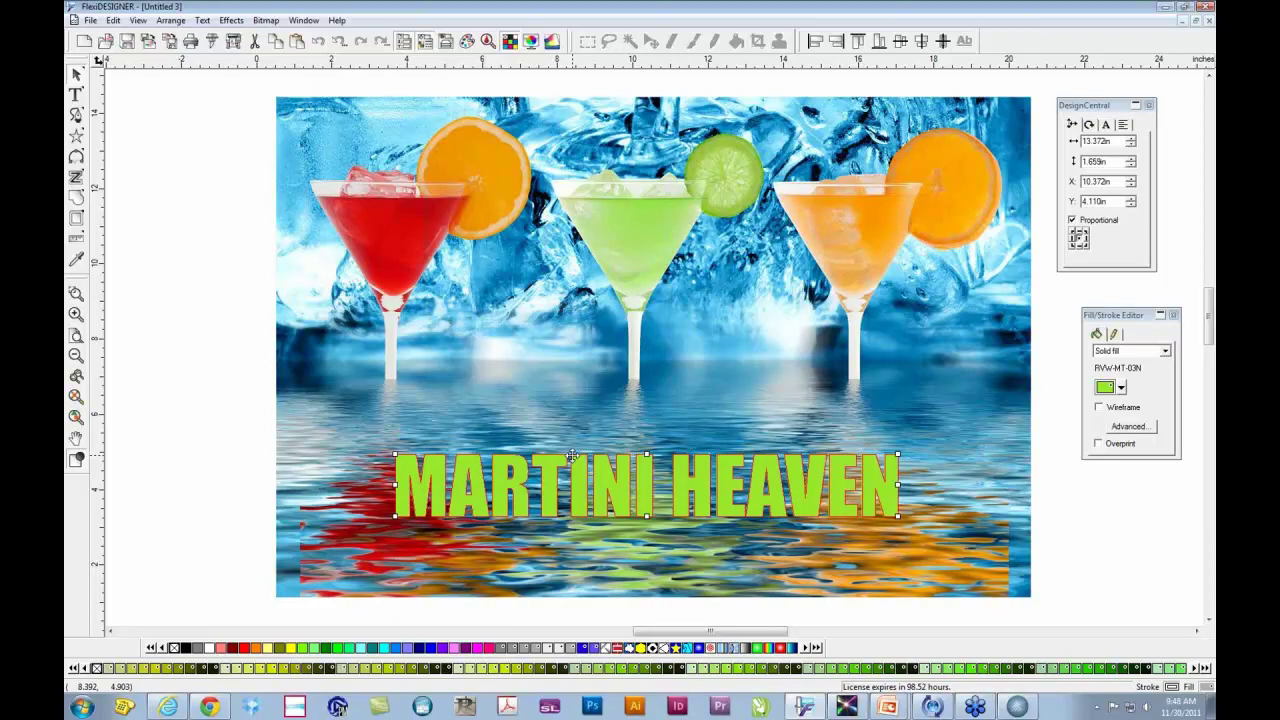
# Step: Copy the MARTINI HEAVEN text and paste it exactly over the original, checking the duplicate by moving it aside and undoing the move
pyautogui.rightClick(642, 488)
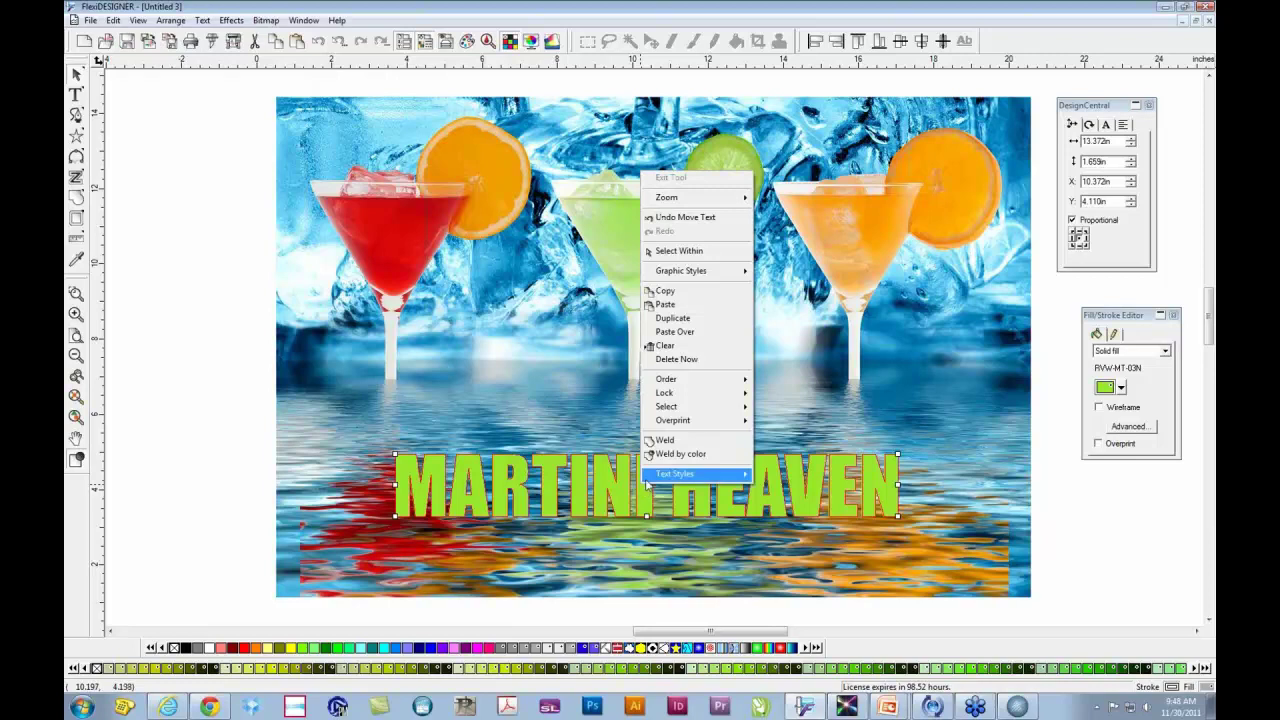
pyautogui.click(672, 292)
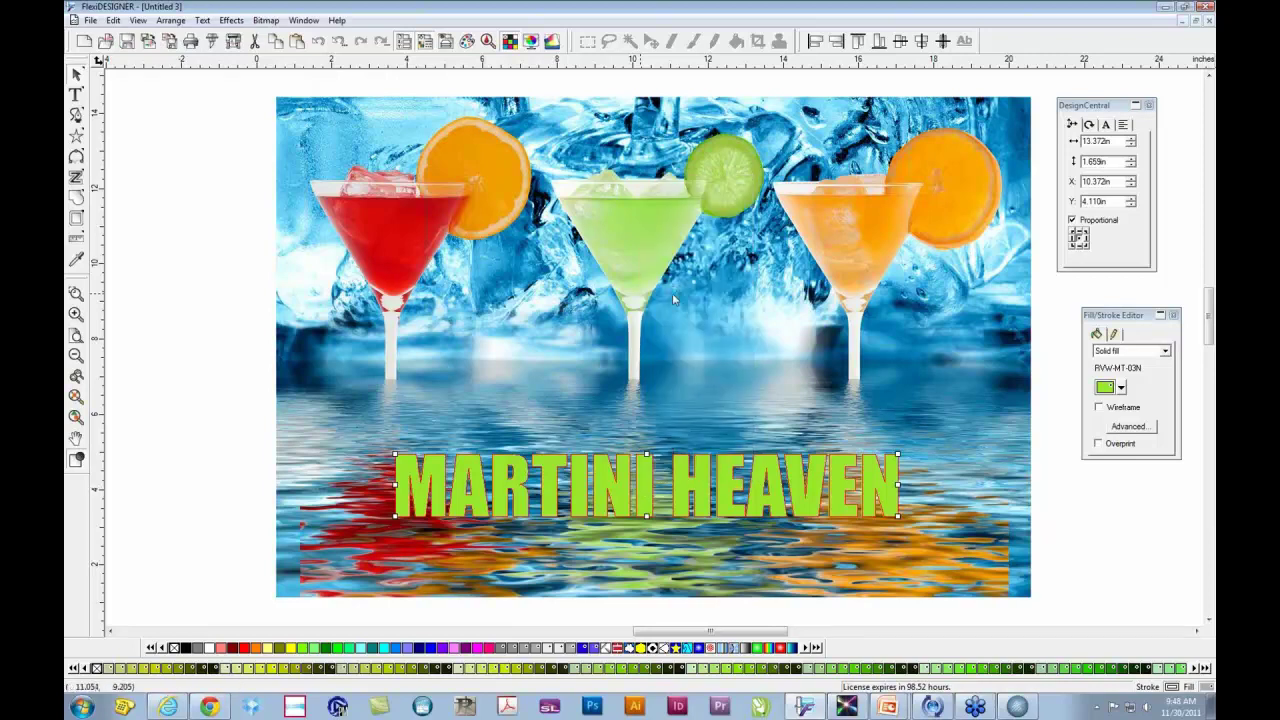
pyautogui.rightClick(466, 466)
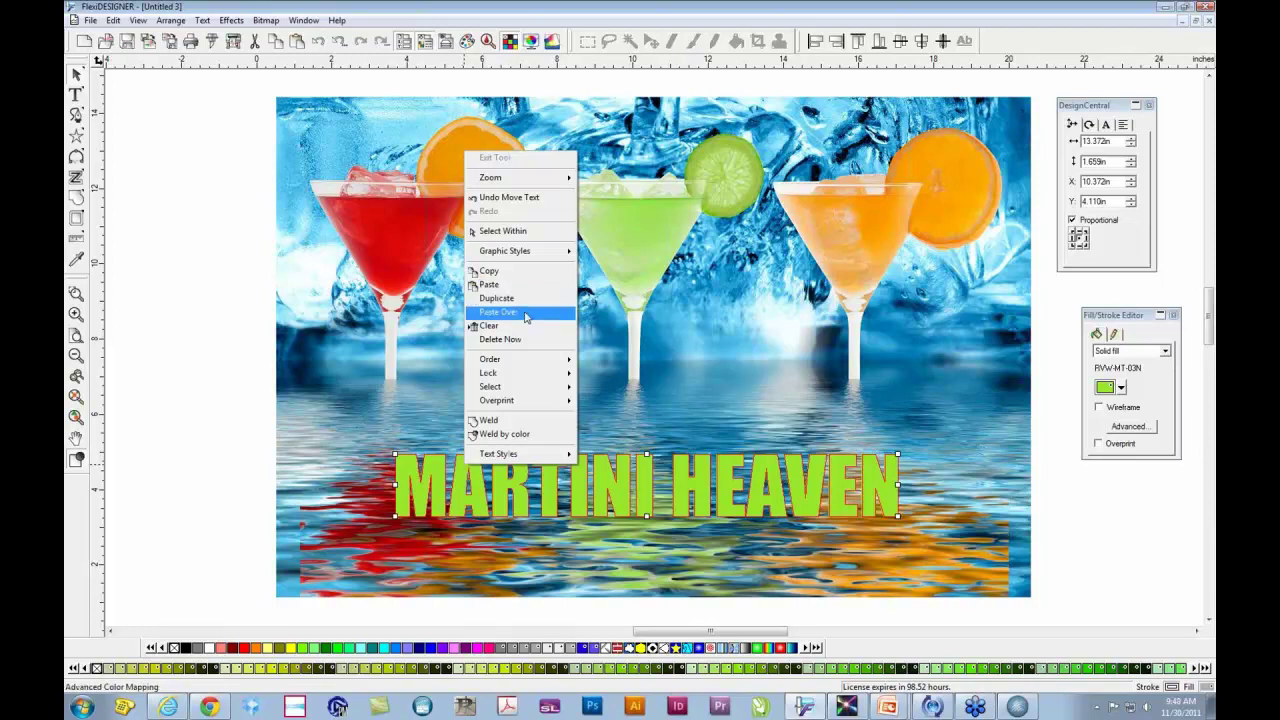
pyautogui.press('Escape')
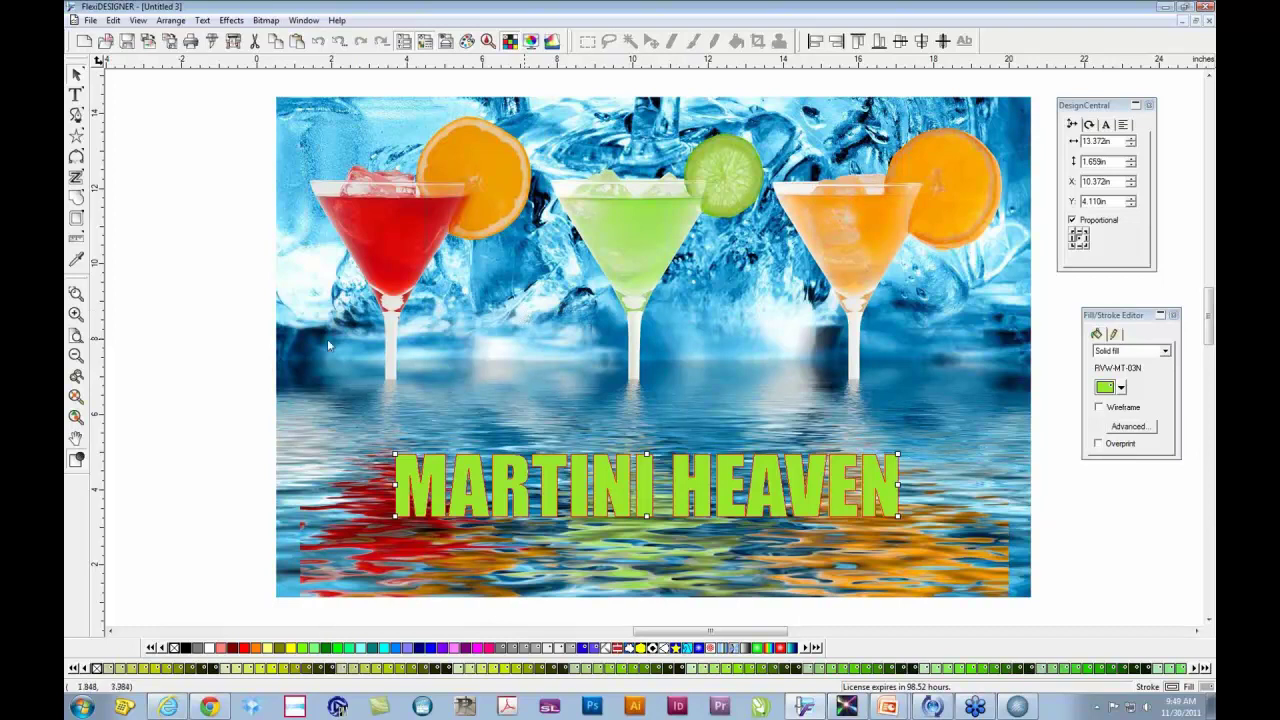
pyautogui.click(237, 320)
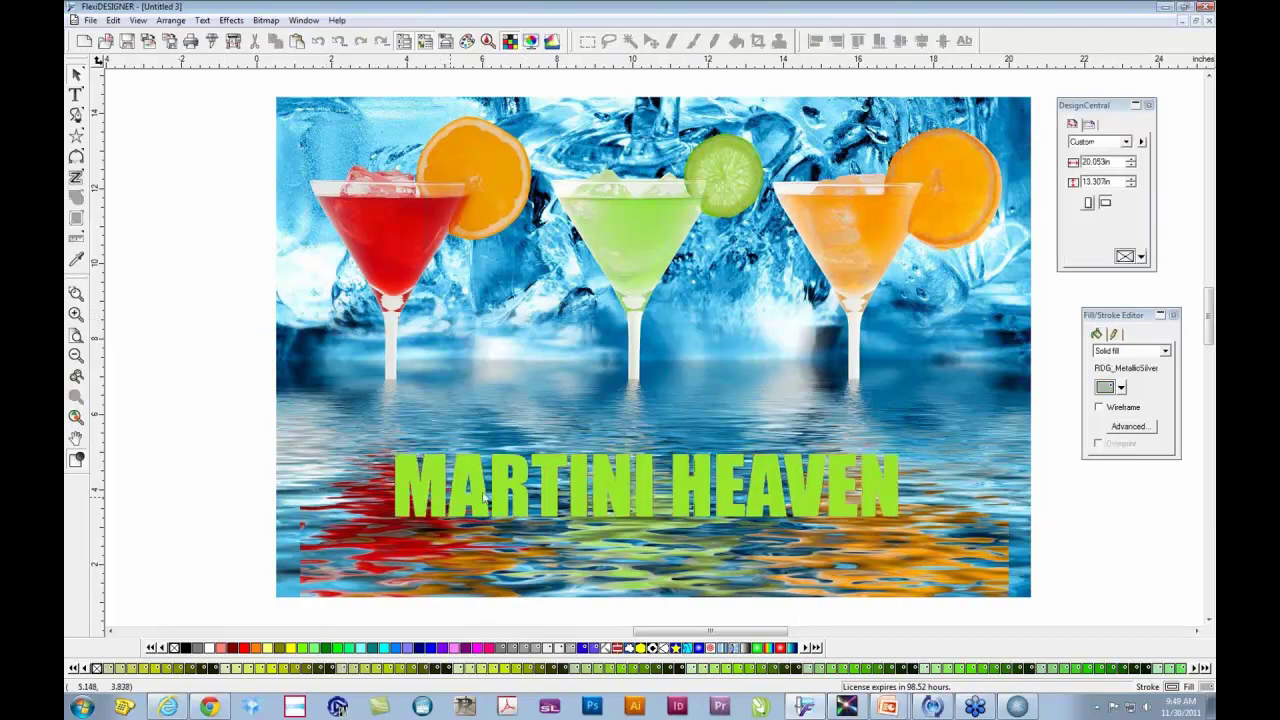
pyautogui.moveTo(483, 494); pyautogui.dragTo(504, 405)
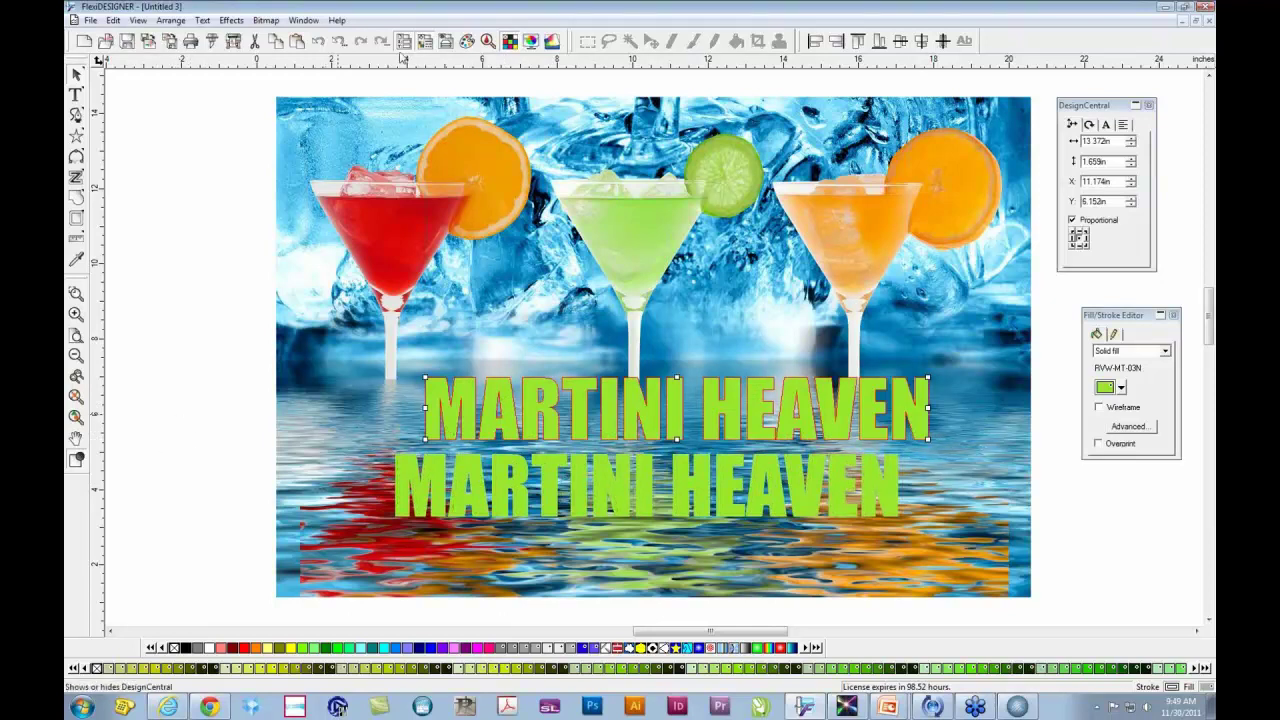
pyautogui.click(318, 42)
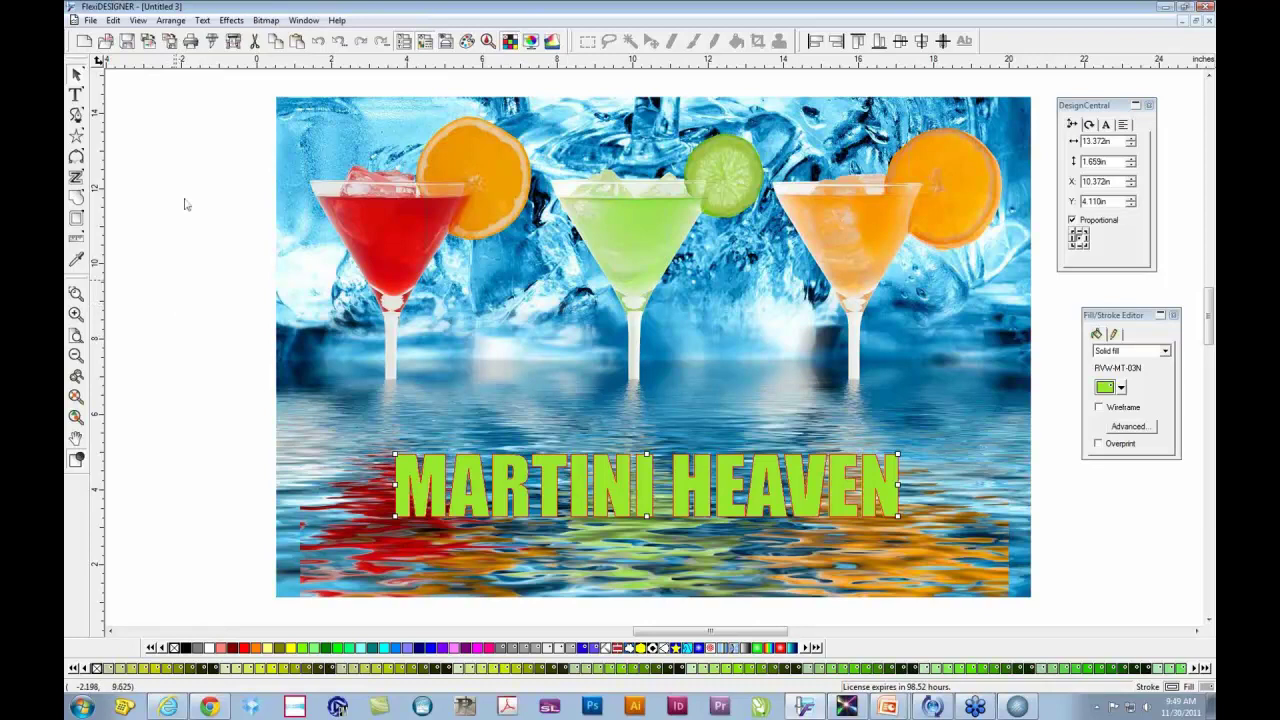
# Step: Convert the duplicate text to a marquee and clear that area from the image, checking the knockout by moving the text temporarily
pyautogui.click(266, 21)
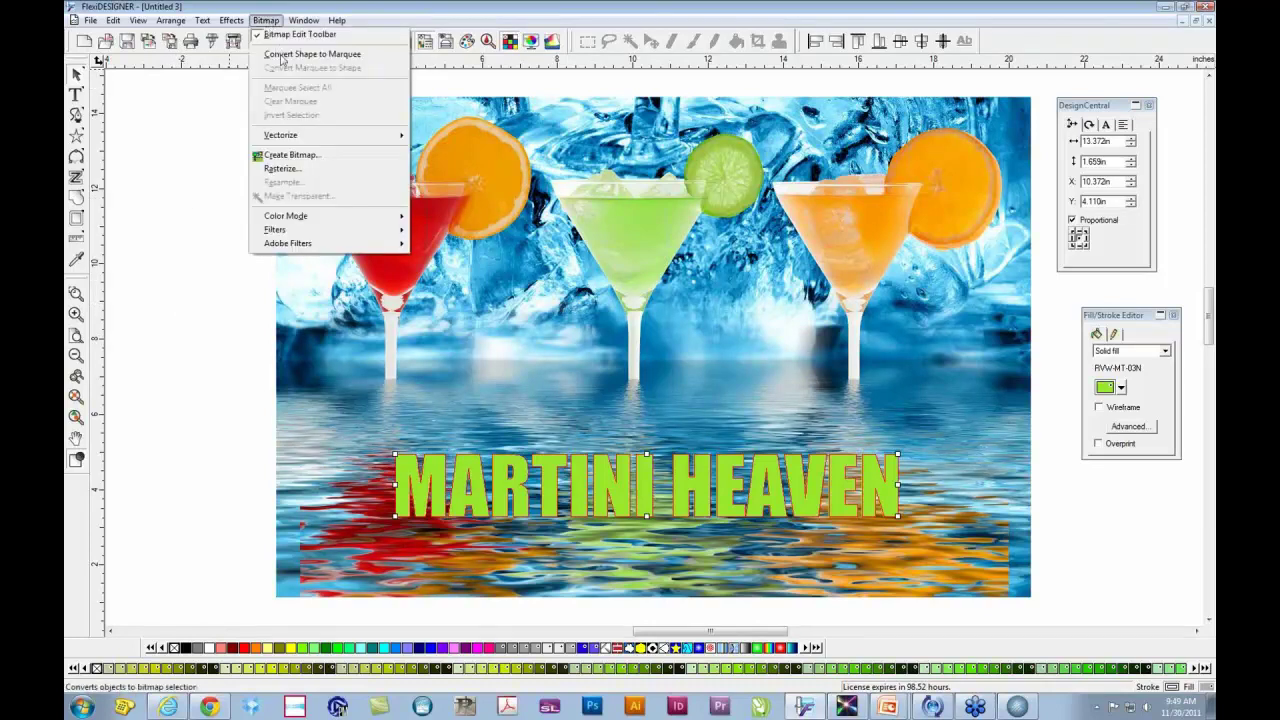
pyautogui.click(281, 60)
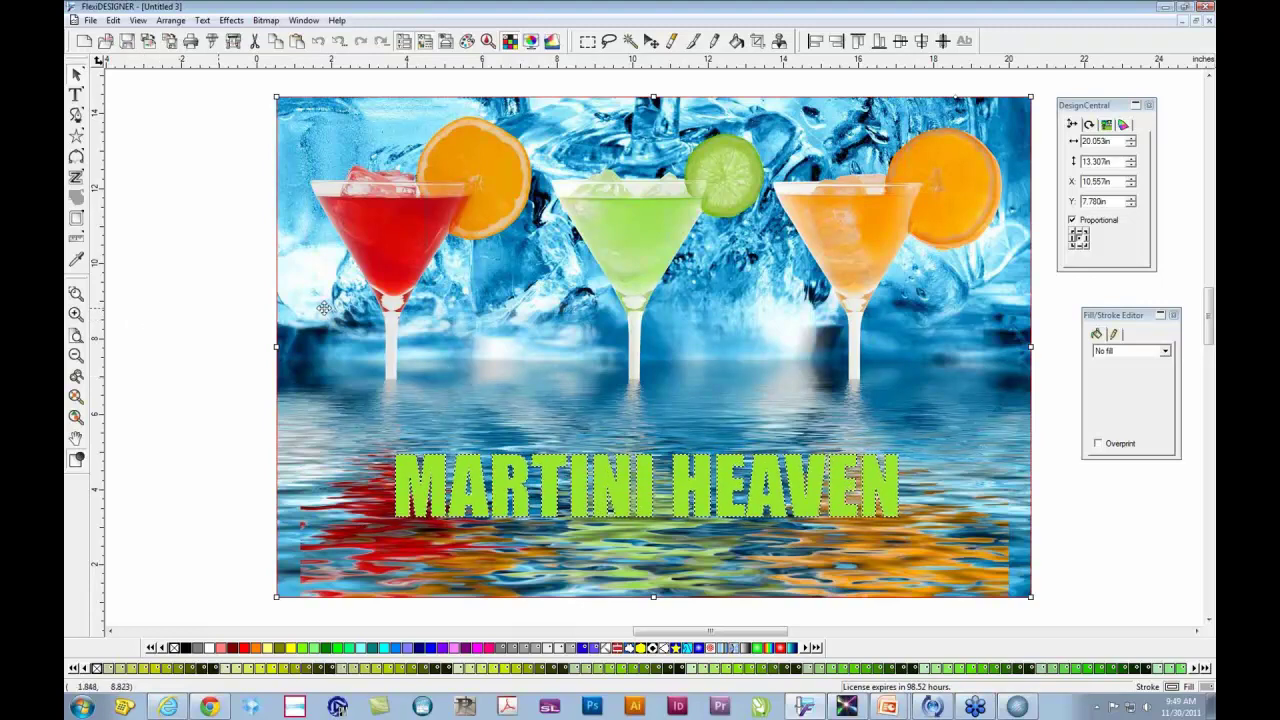
pyautogui.click(213, 356)
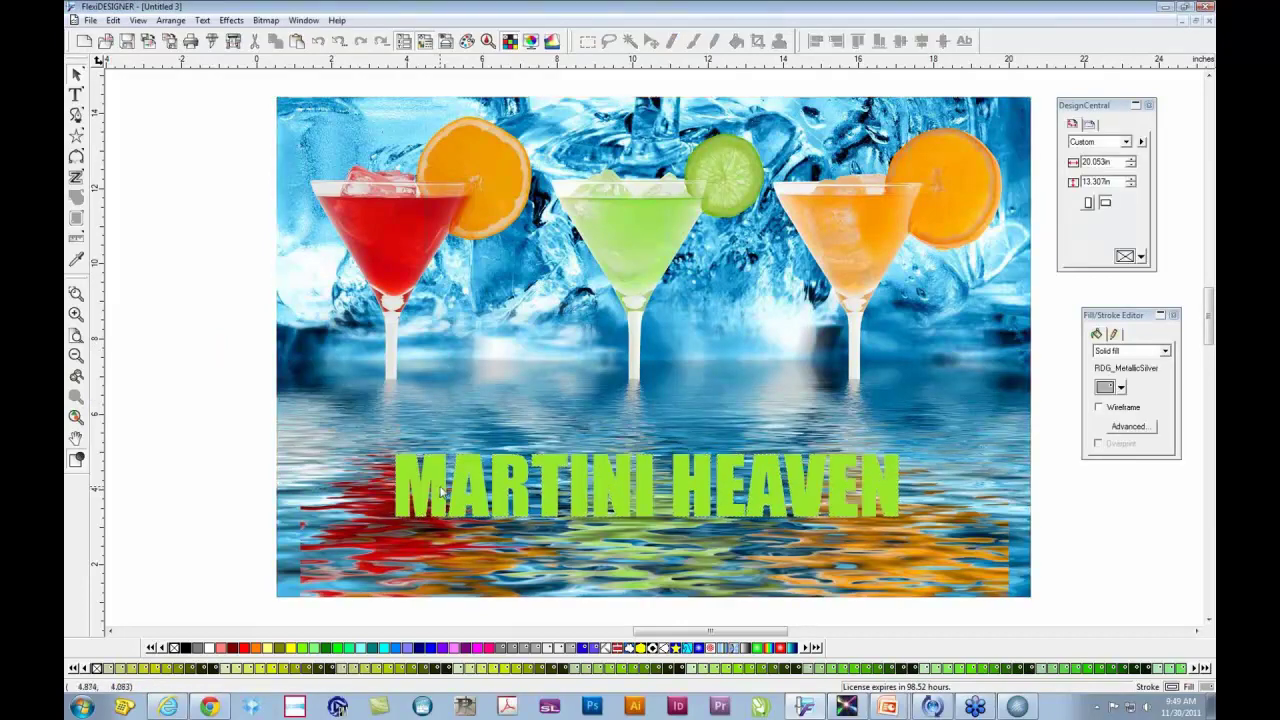
pyautogui.moveTo(441, 490); pyautogui.dragTo(463, 345)
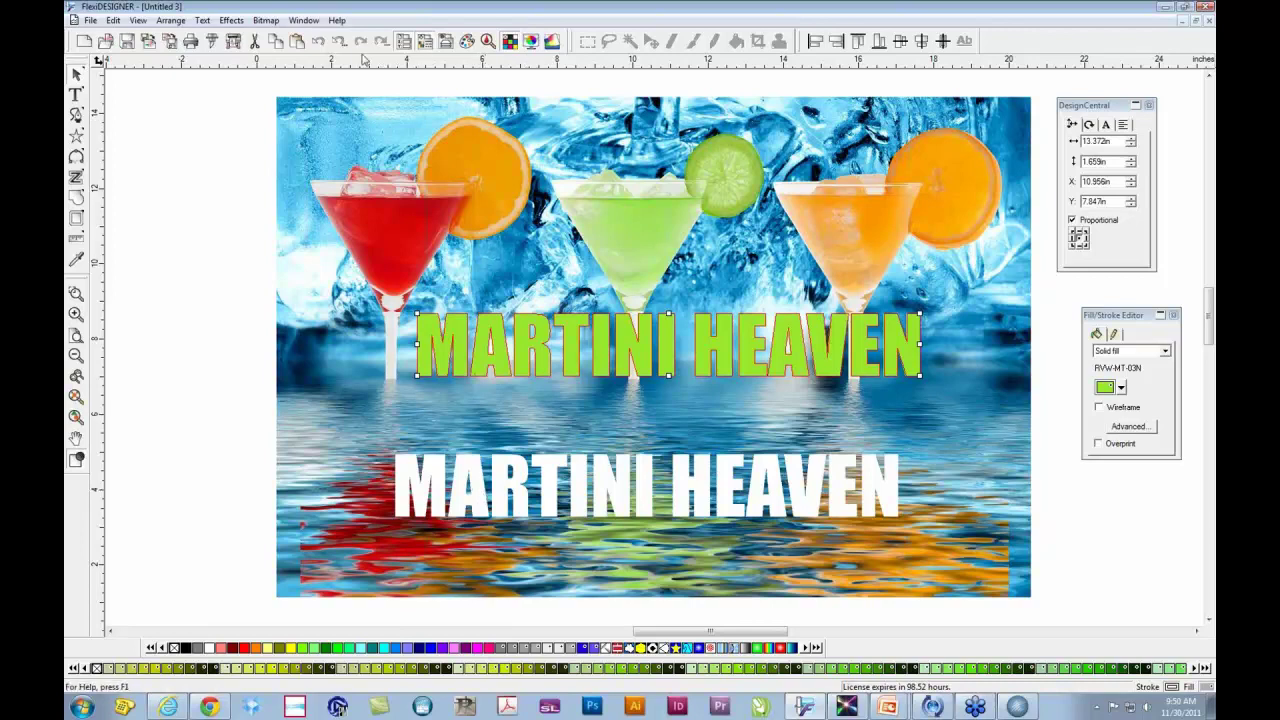
pyautogui.click(318, 40)
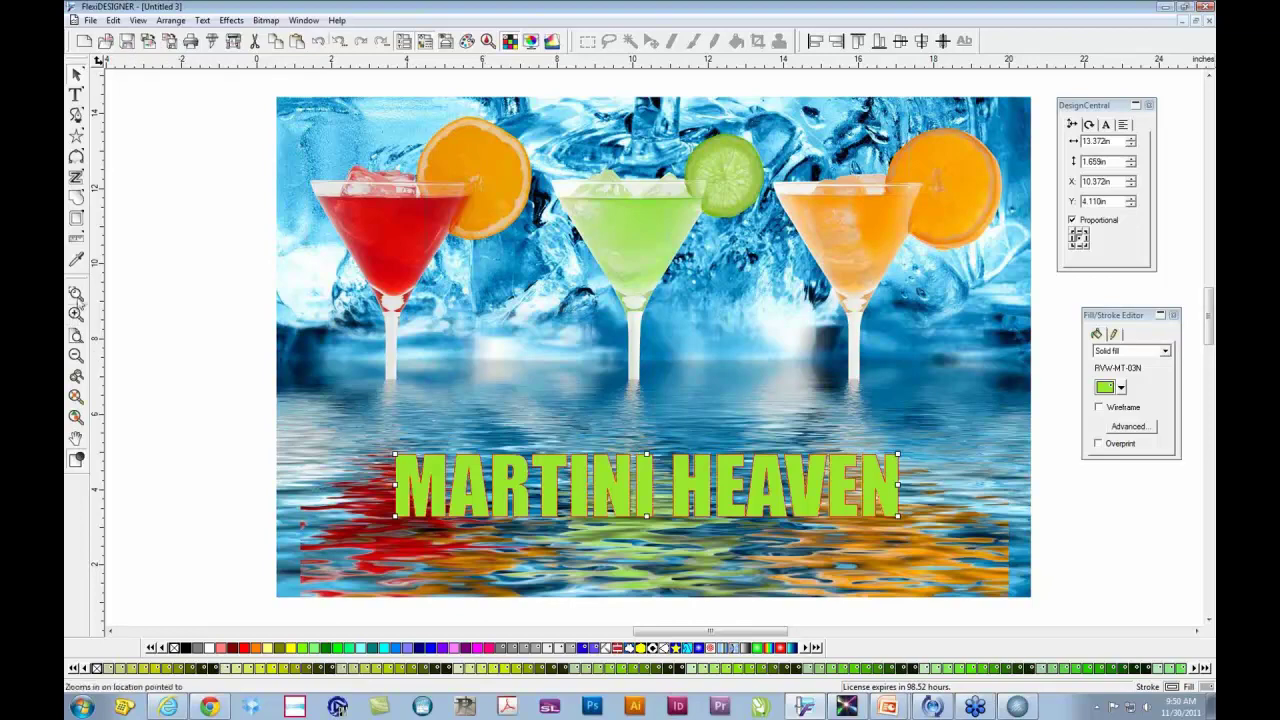
# Step: Nudge the green text slightly to the right to expose the knockout edge around the letters M and A
pyautogui.click(75, 296)
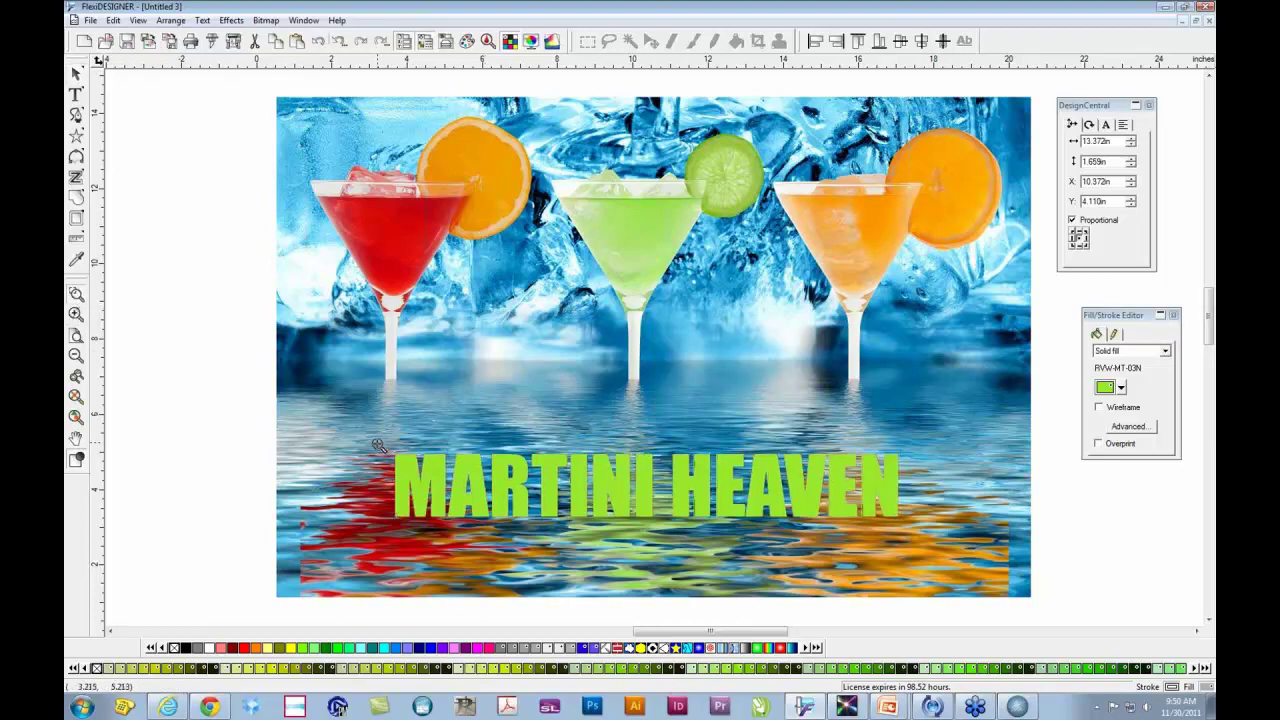
pyautogui.moveTo(436, 470); pyautogui.dragTo(454, 536)
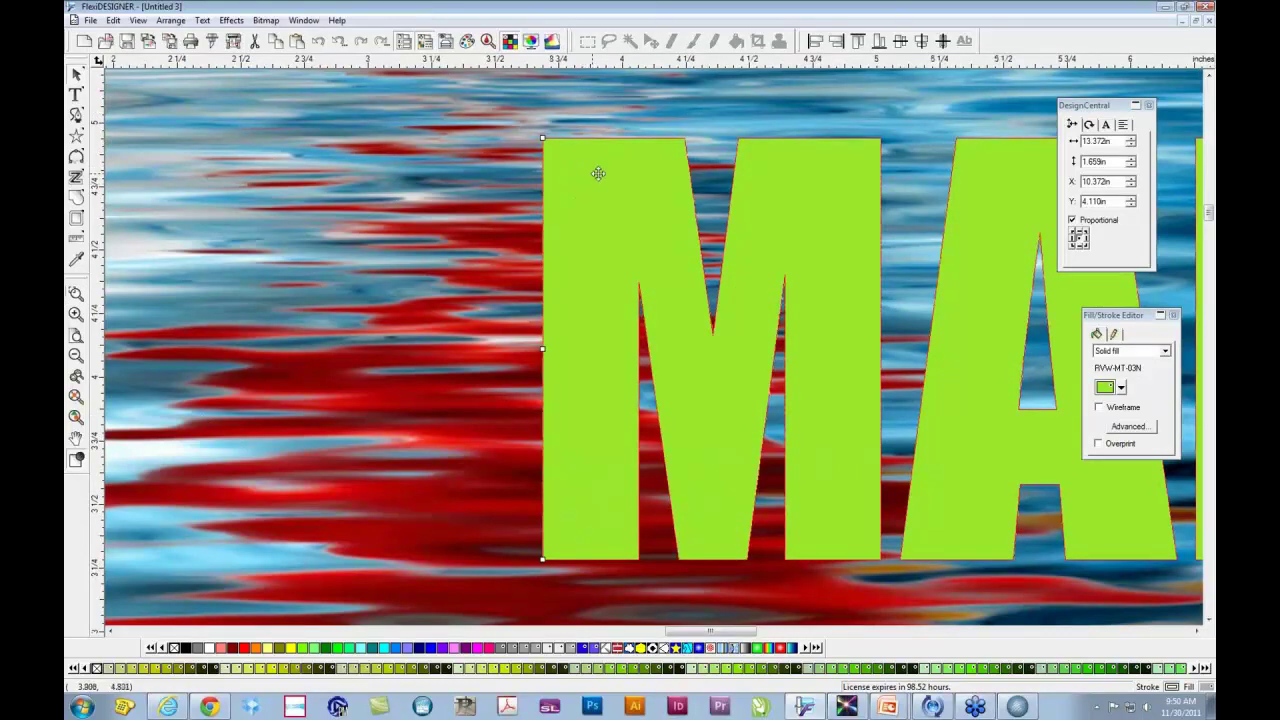
pyautogui.press('Right')
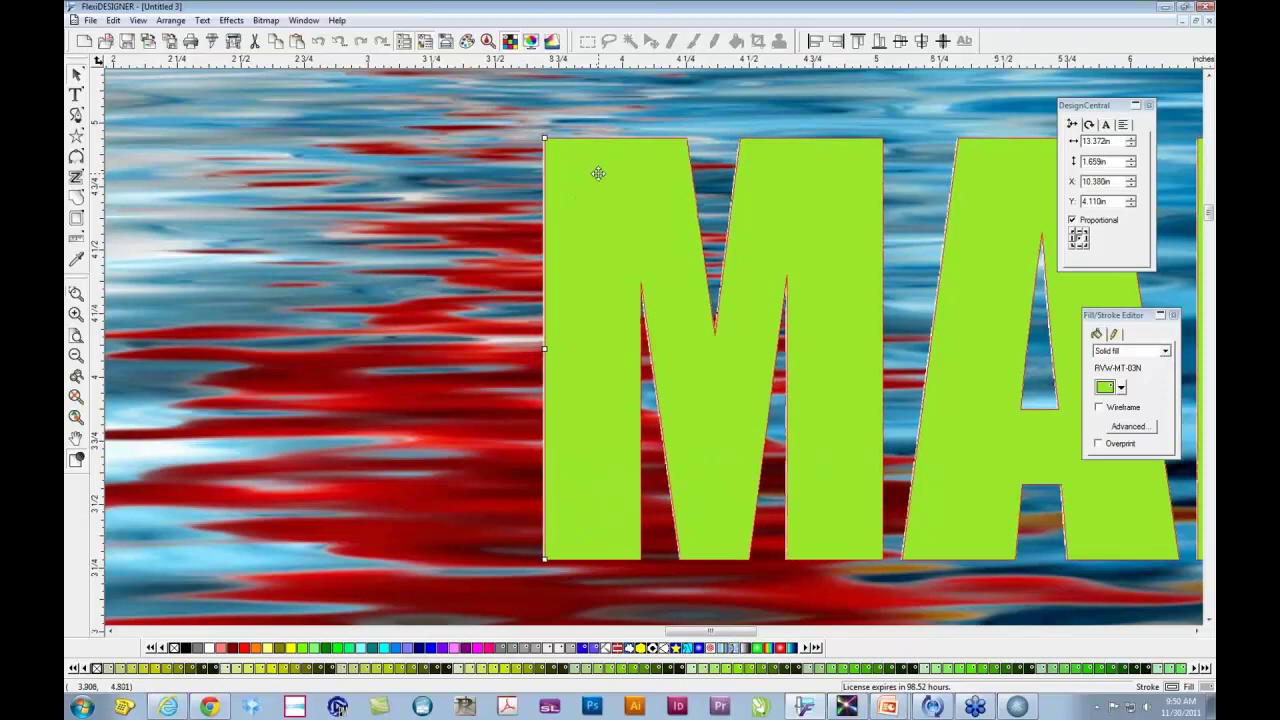
pyautogui.press('Right')
pyautogui.press('Right')
pyautogui.press('Right')
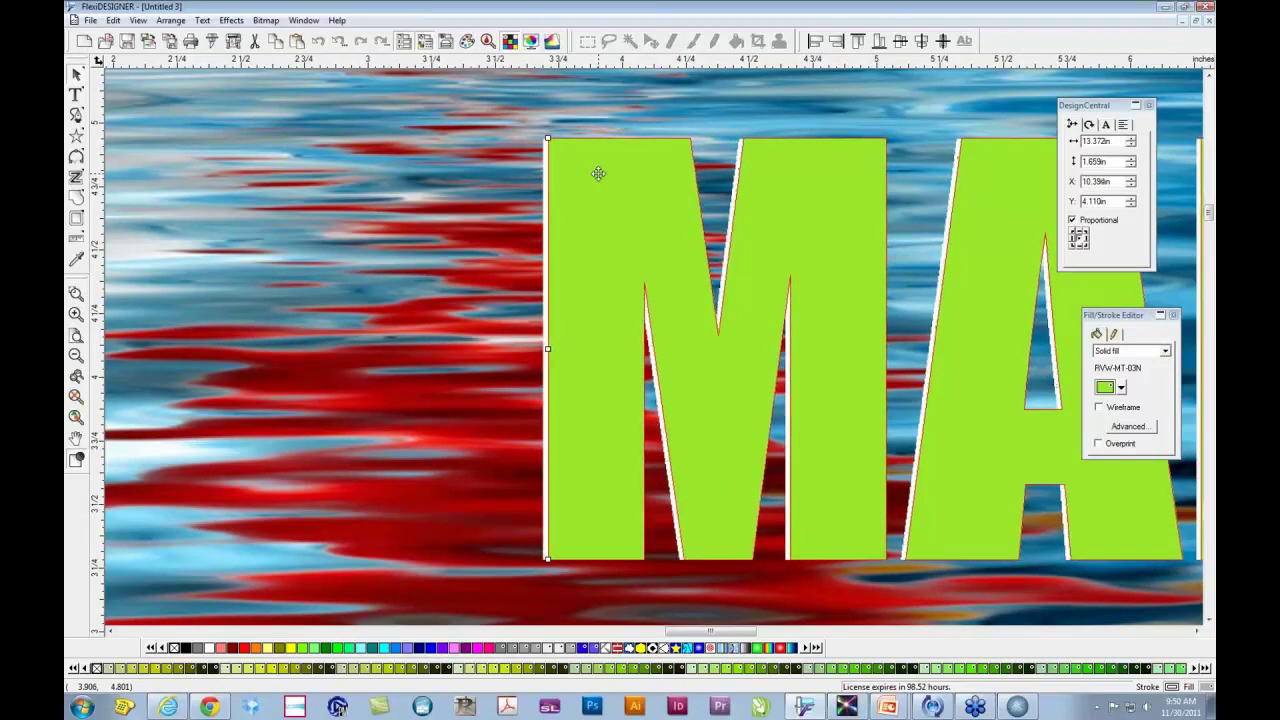
# Step: Undo the small rightward nudges of the MARTINI HEAVEN text
pyautogui.click(320, 42)
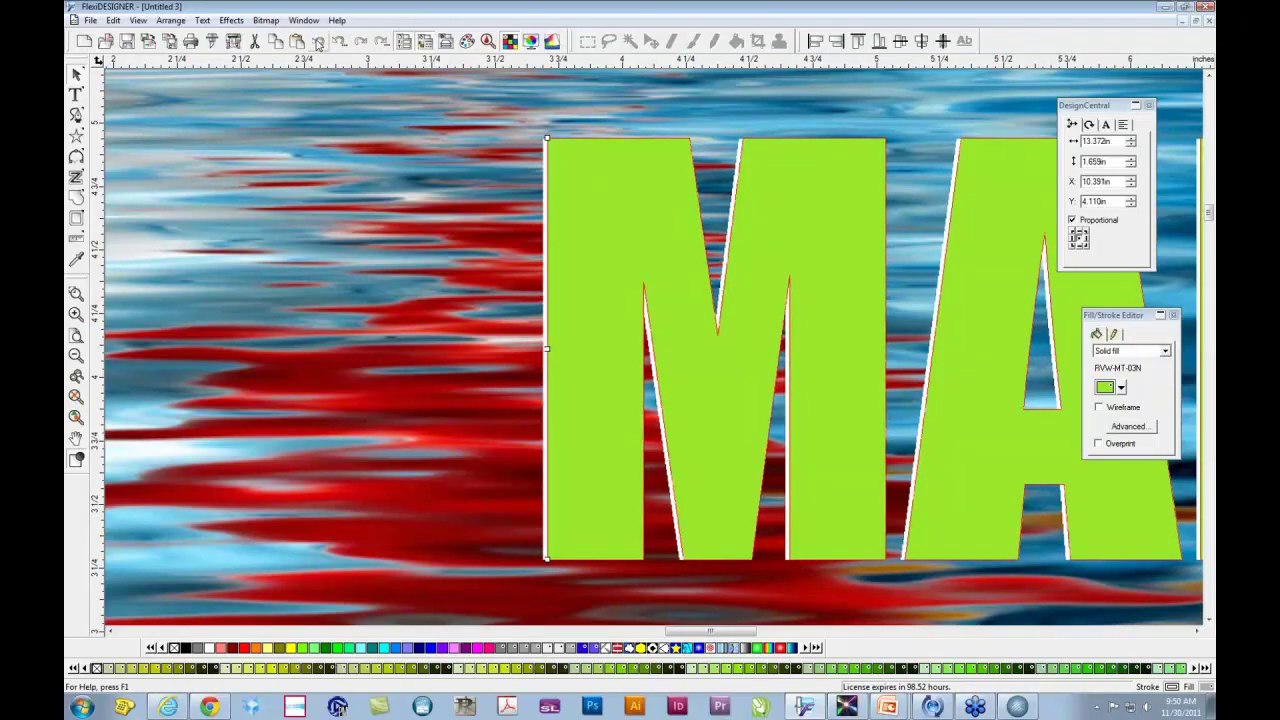
pyautogui.click(318, 43)
pyautogui.click(318, 43)
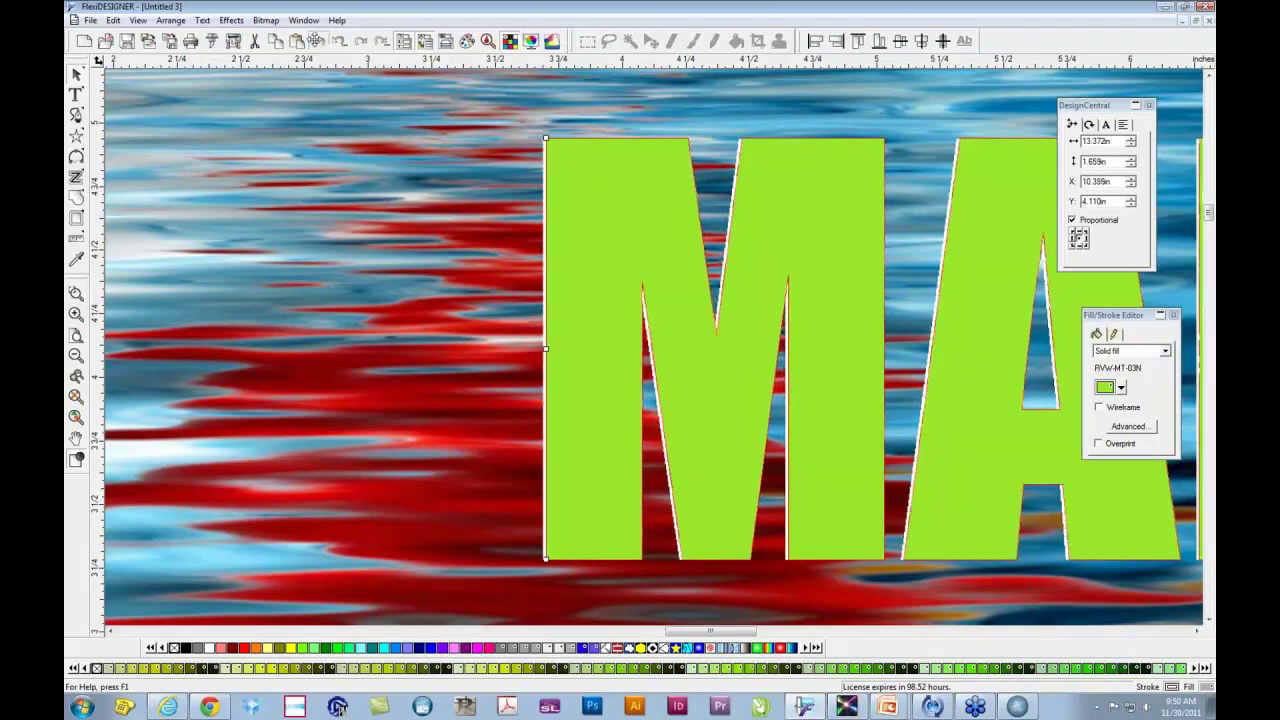
pyautogui.click(318, 43)
pyautogui.click(317, 44)
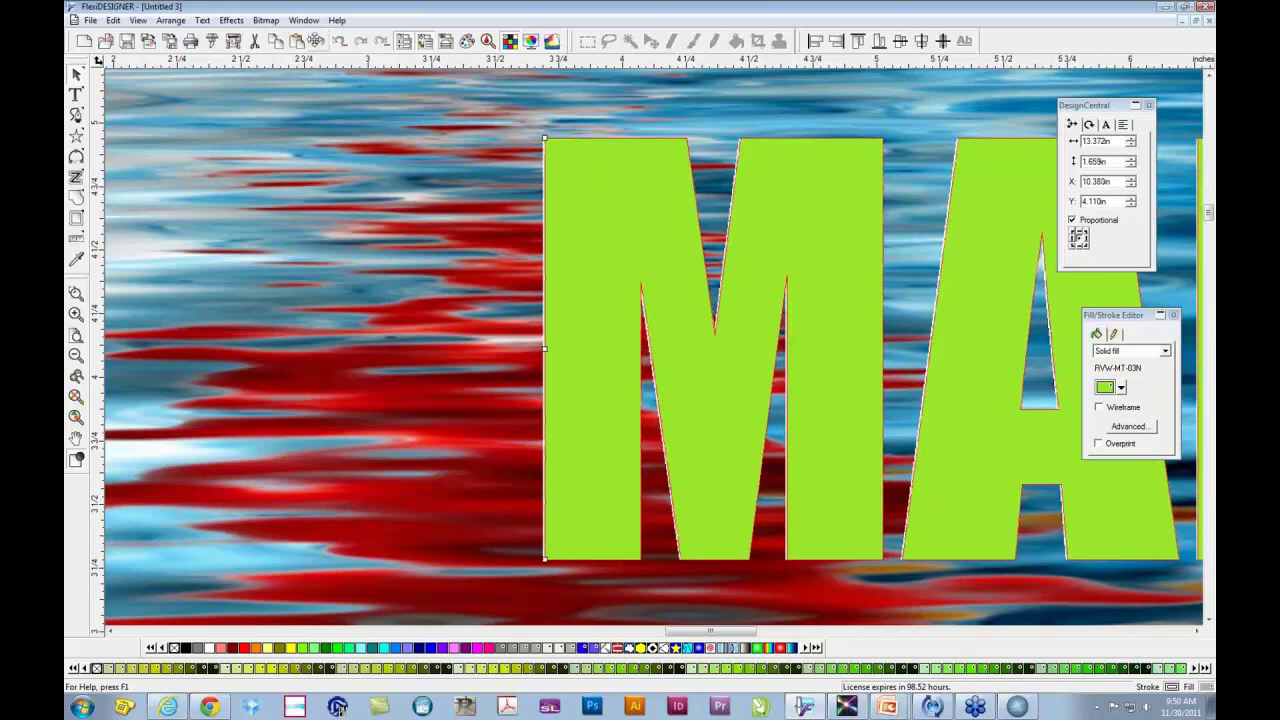
pyautogui.click(317, 44)
pyautogui.click(317, 44)
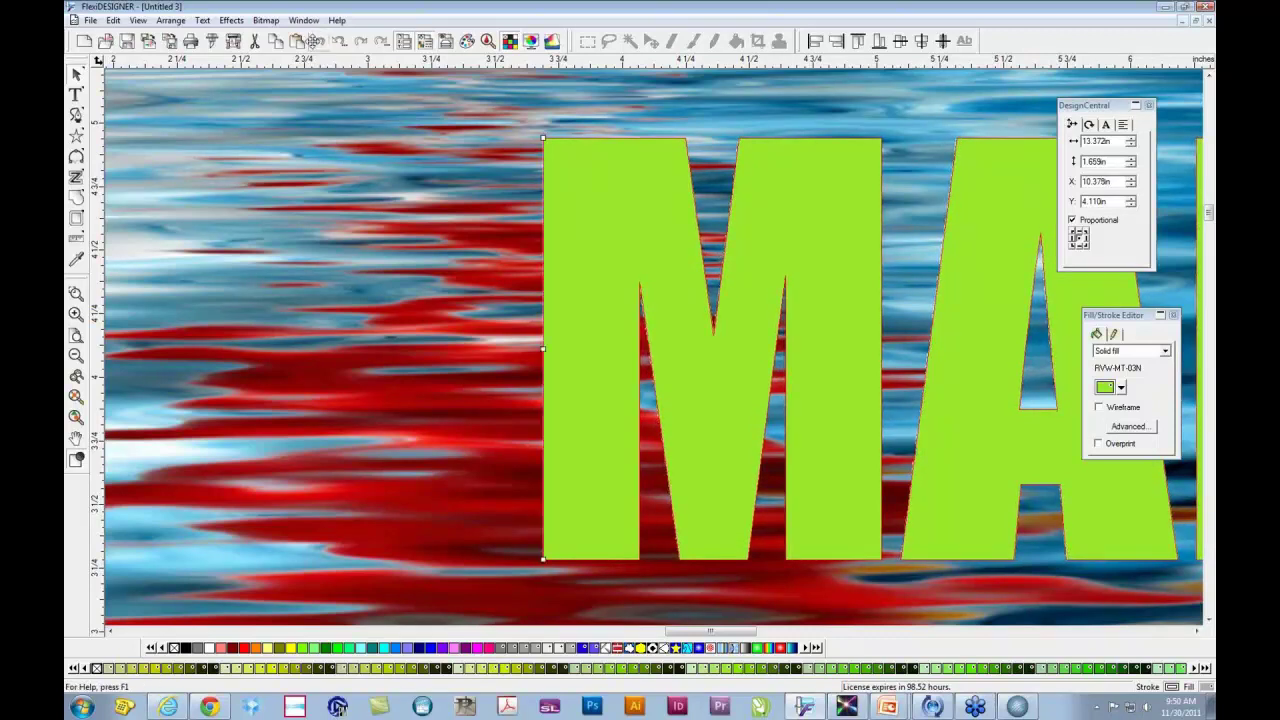
pyautogui.click(317, 44)
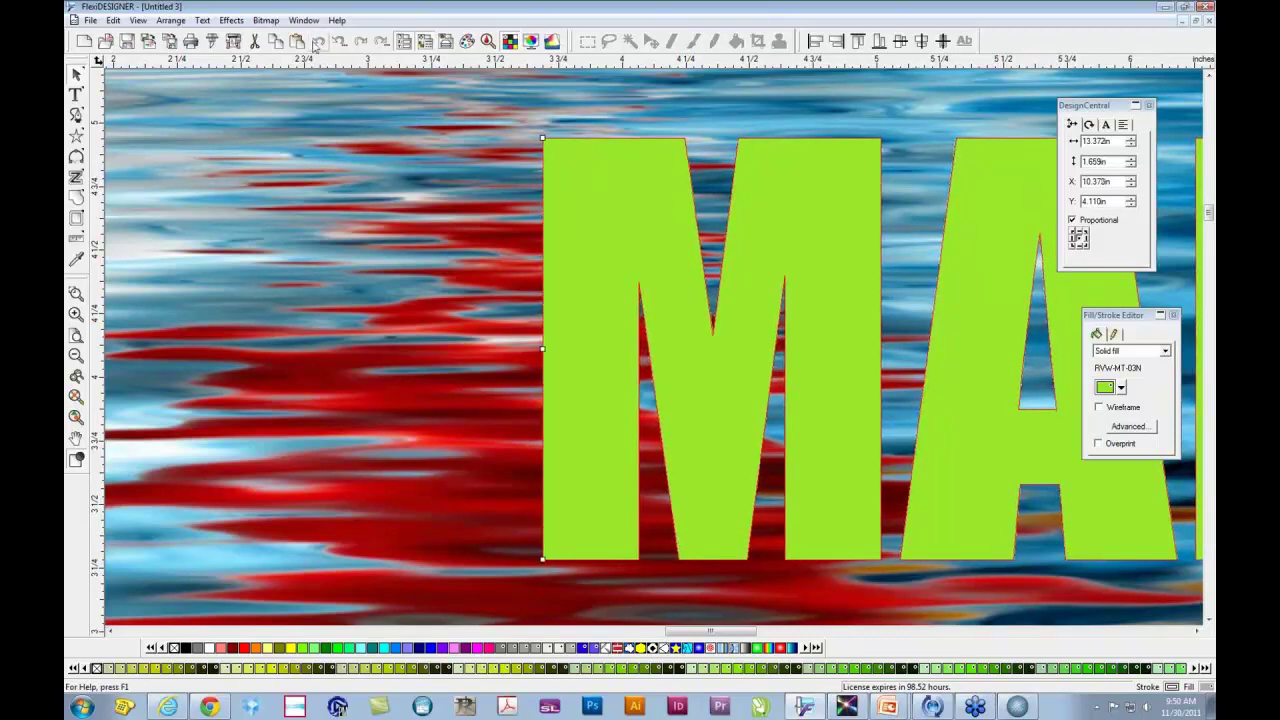
# Step: Shift the background image to offset its knockout from the green text, and bring it back close to alignment
pyautogui.hotkey('ctrl', 'z')
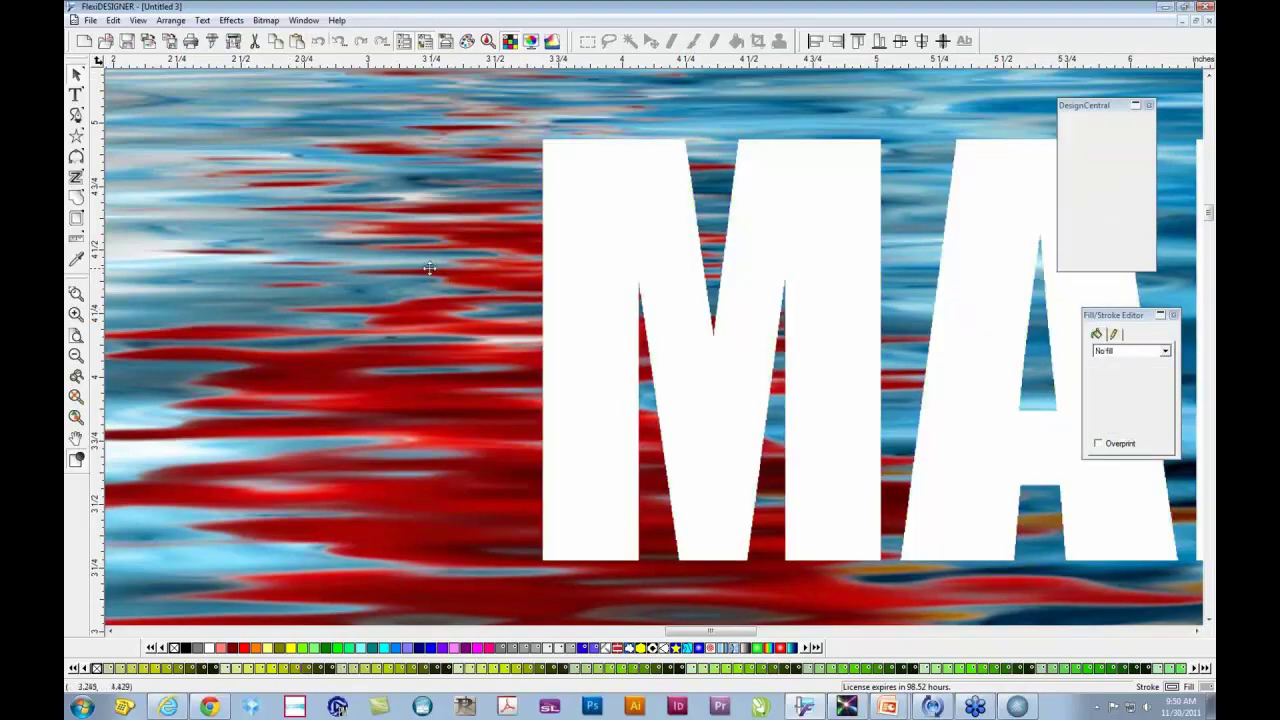
pyautogui.hotkey('ctrl', 'z')
pyautogui.hotkey('ctrl', 'z')
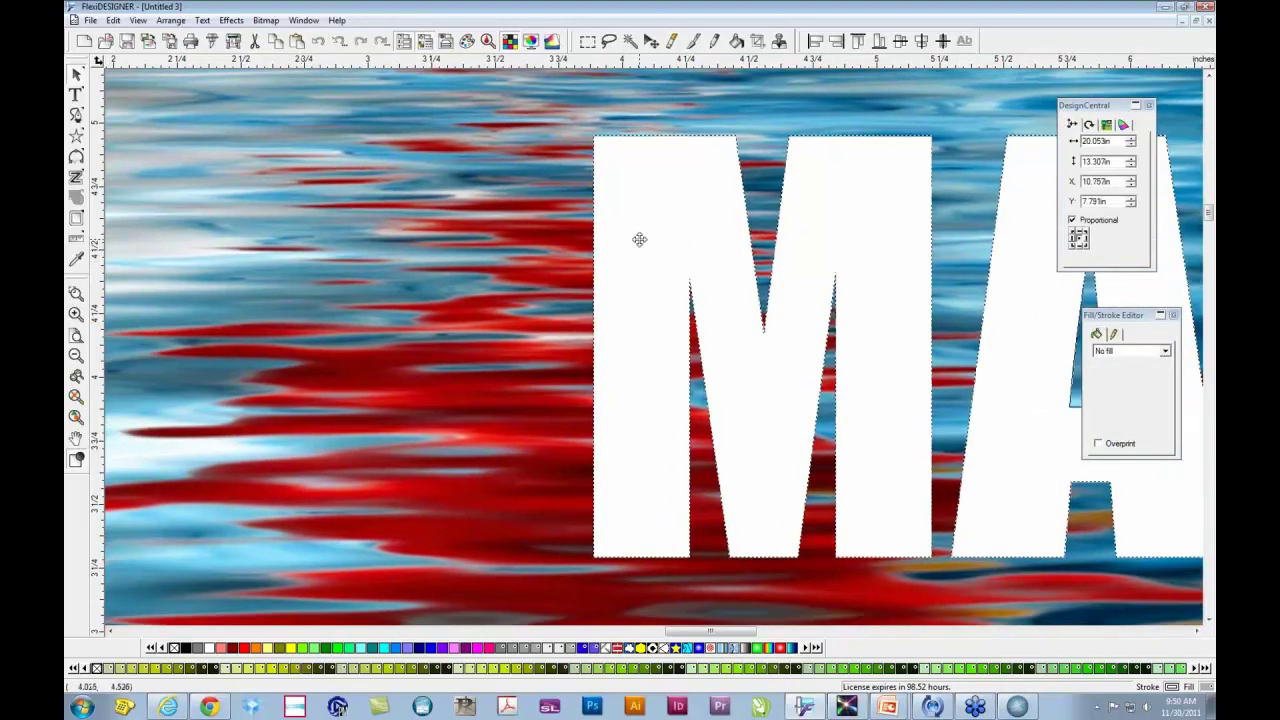
pyautogui.hotkey('ctrl', 'z')
pyautogui.hotkey('ctrl', 'z')
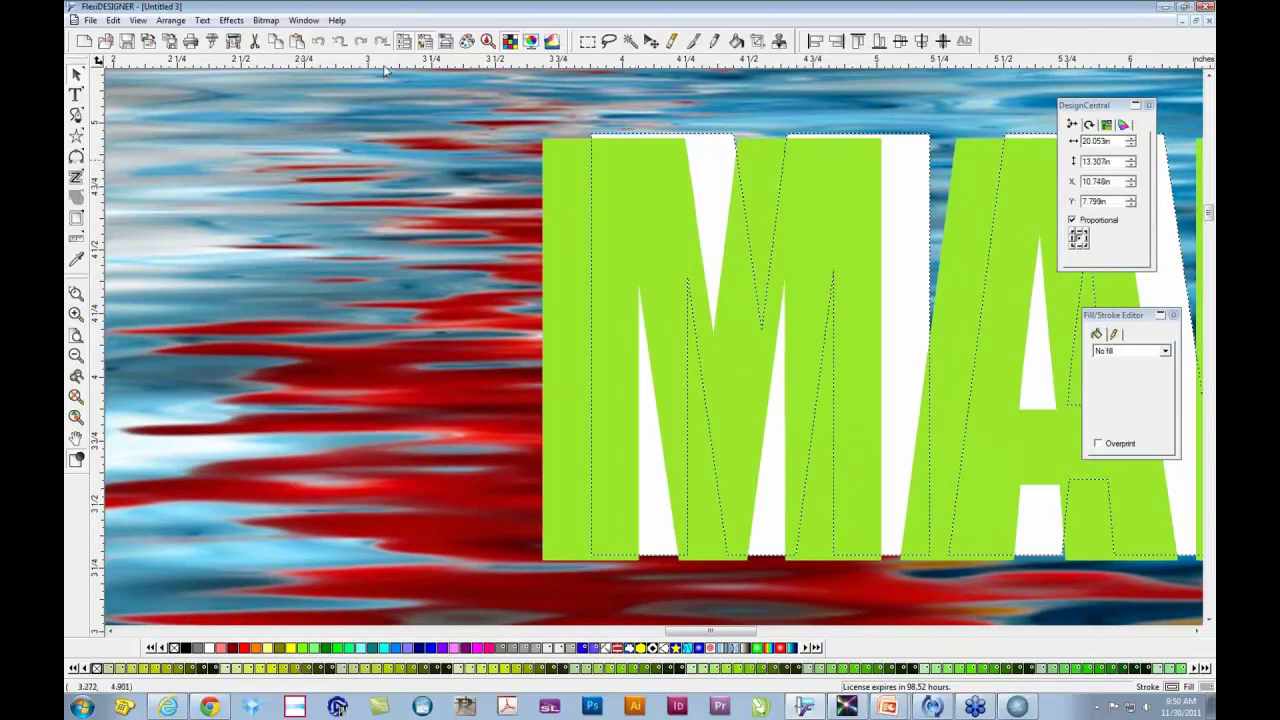
pyautogui.click(319, 42)
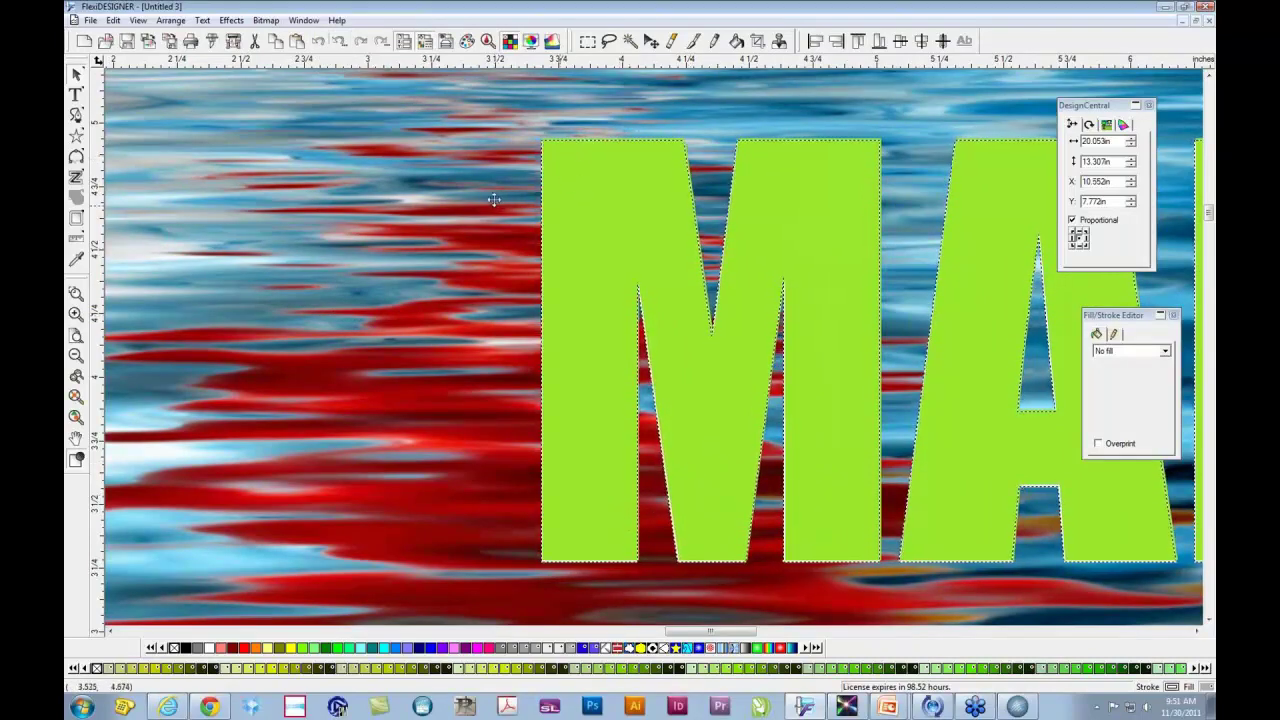
# Step: Select the green MARTINI HEAVEN text and move it down to about Y 4.105 in to realign it with the knockout
pyautogui.click(75, 95)
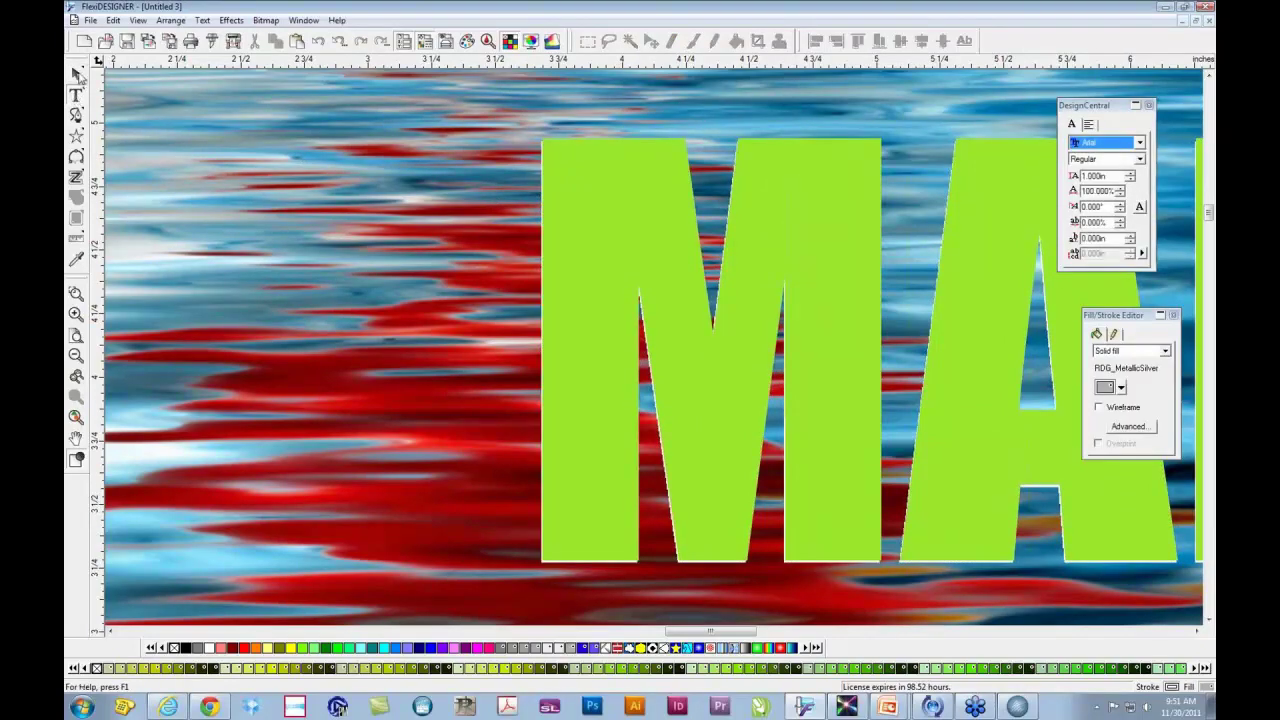
pyautogui.click(77, 75)
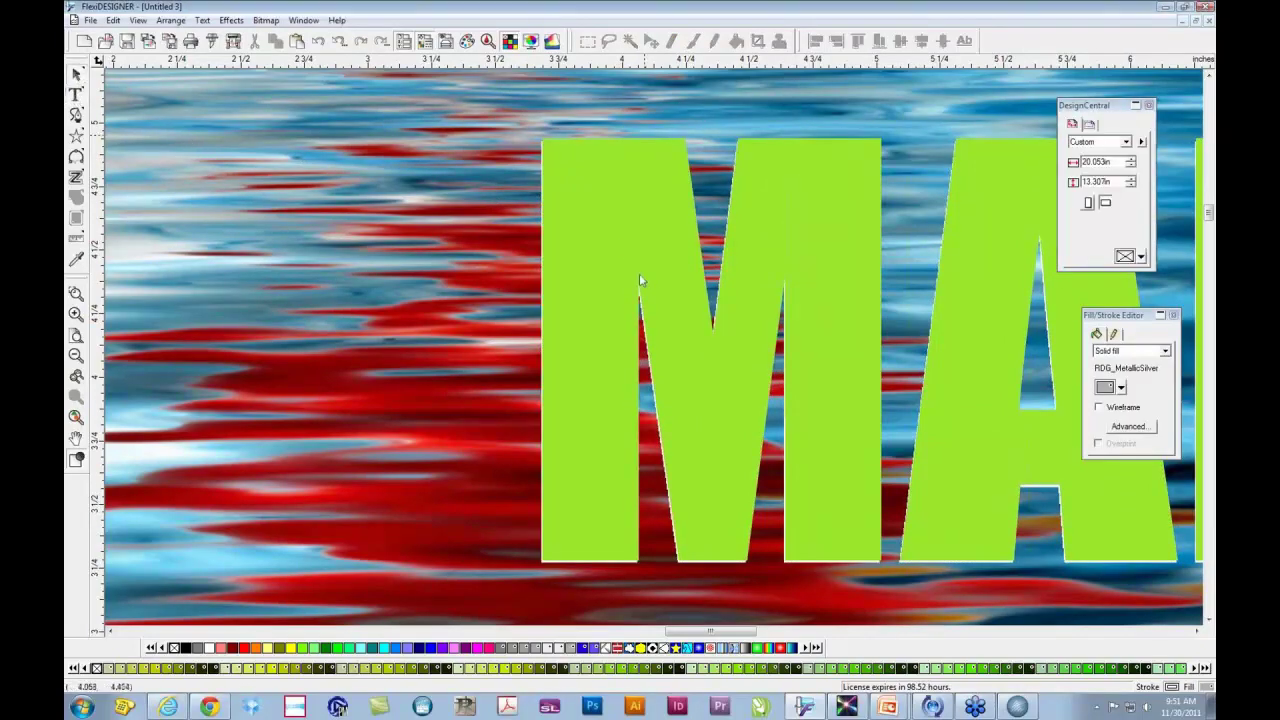
pyautogui.click(623, 246)
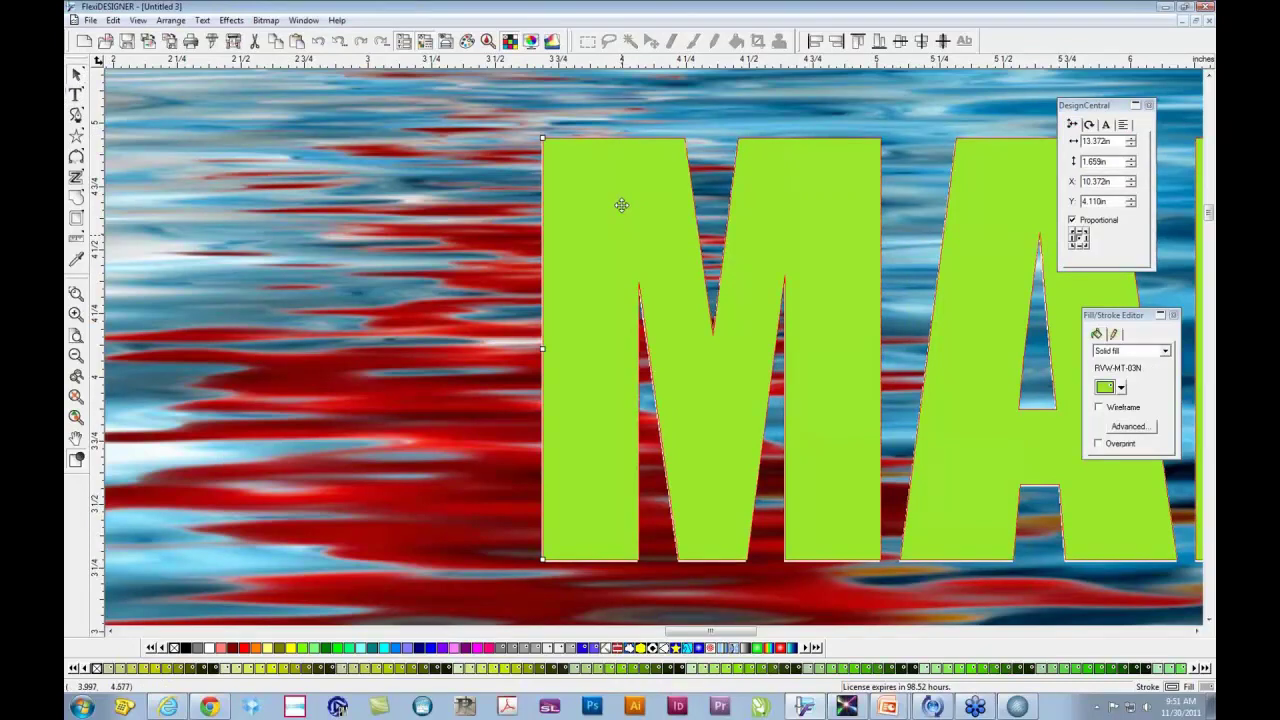
pyautogui.click(622, 205)
pyautogui.moveTo(622, 205); pyautogui.dragTo(622, 206)
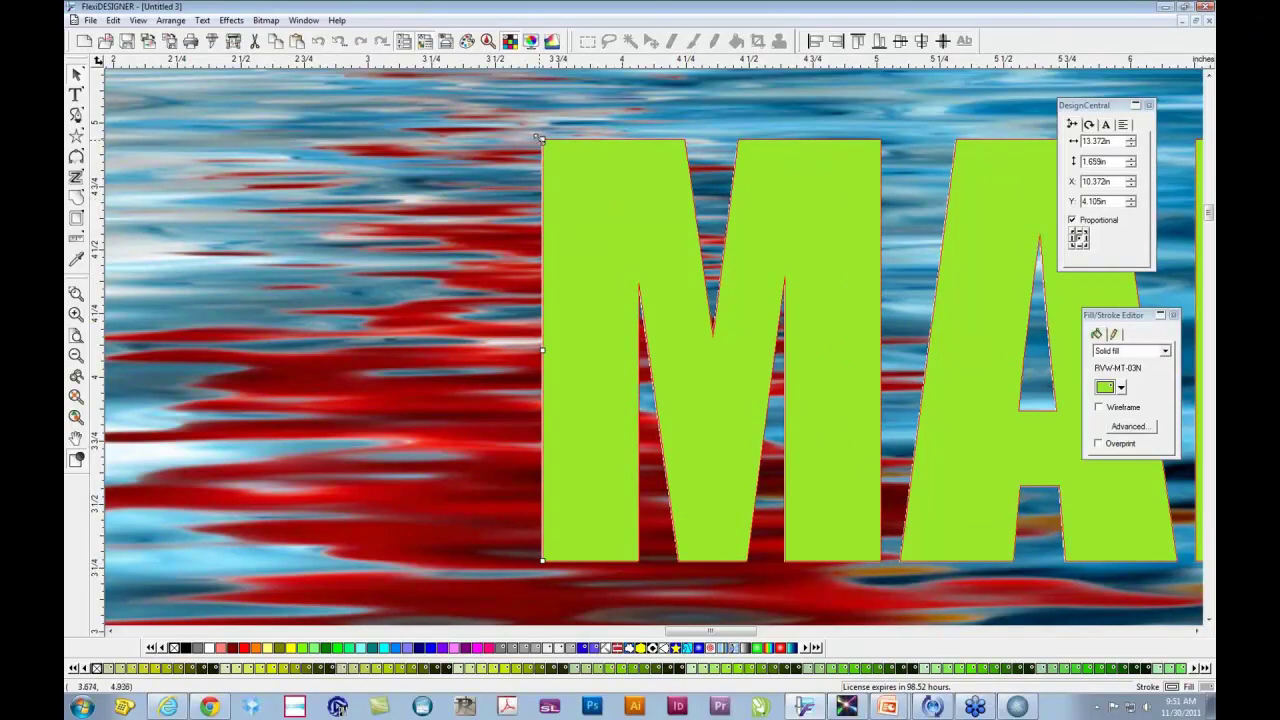
# Step: Resize the green MARTINI HEAVEN text proportionally about its center to about 13.374 in wide to cover the knockout edges
pyautogui.moveTo(538, 137); pyautogui.dragTo(534, 133)
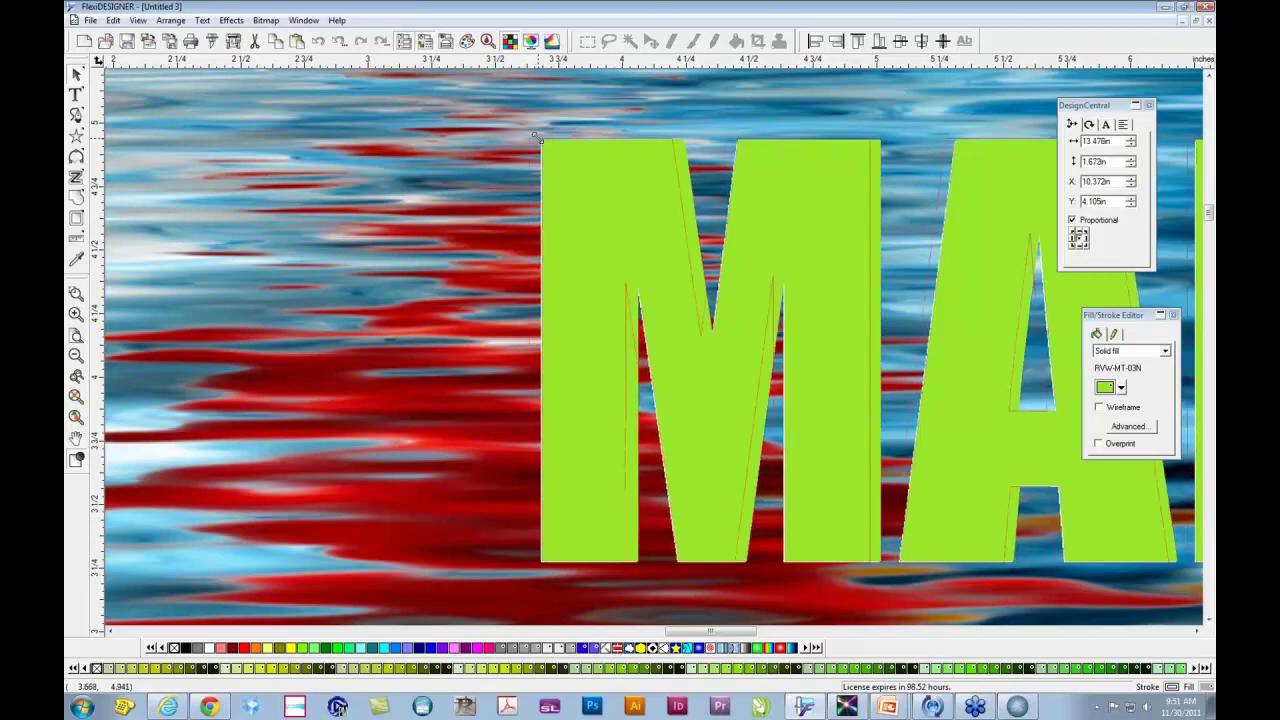
pyautogui.moveTo(535, 134); pyautogui.dragTo(538, 137)
pyautogui.moveTo(537, 136); pyautogui.dragTo(541, 141)
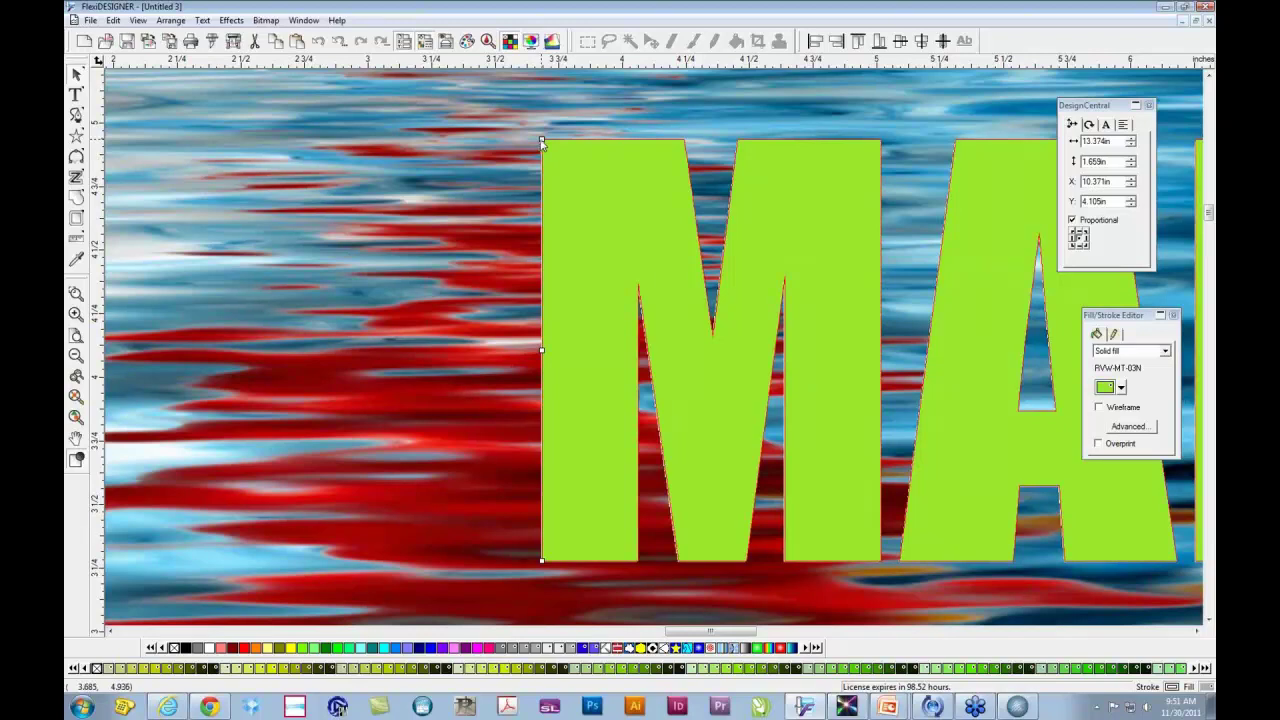
# Step: Try stretching the MARTINI HEAVEN text from its corner near the letter M, and undo the resize
pyautogui.moveTo(541, 143); pyautogui.dragTo(534, 134)
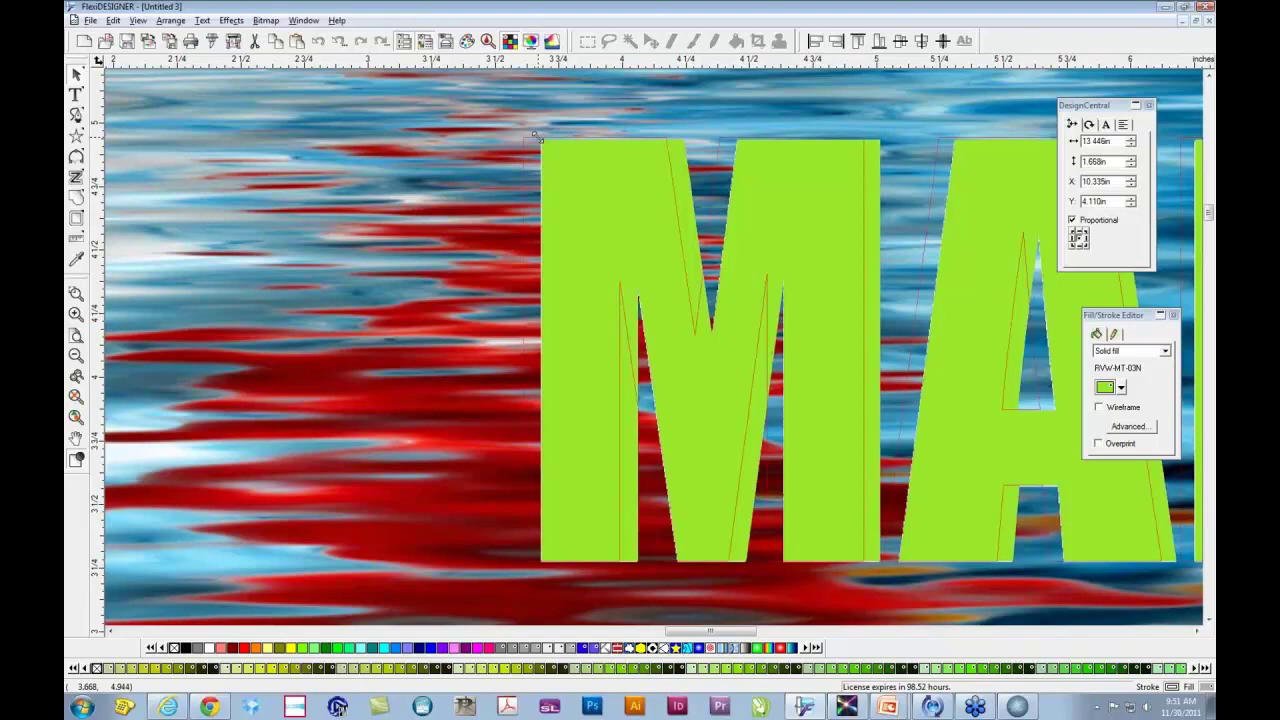
pyautogui.moveTo(534, 134); pyautogui.dragTo(543, 145)
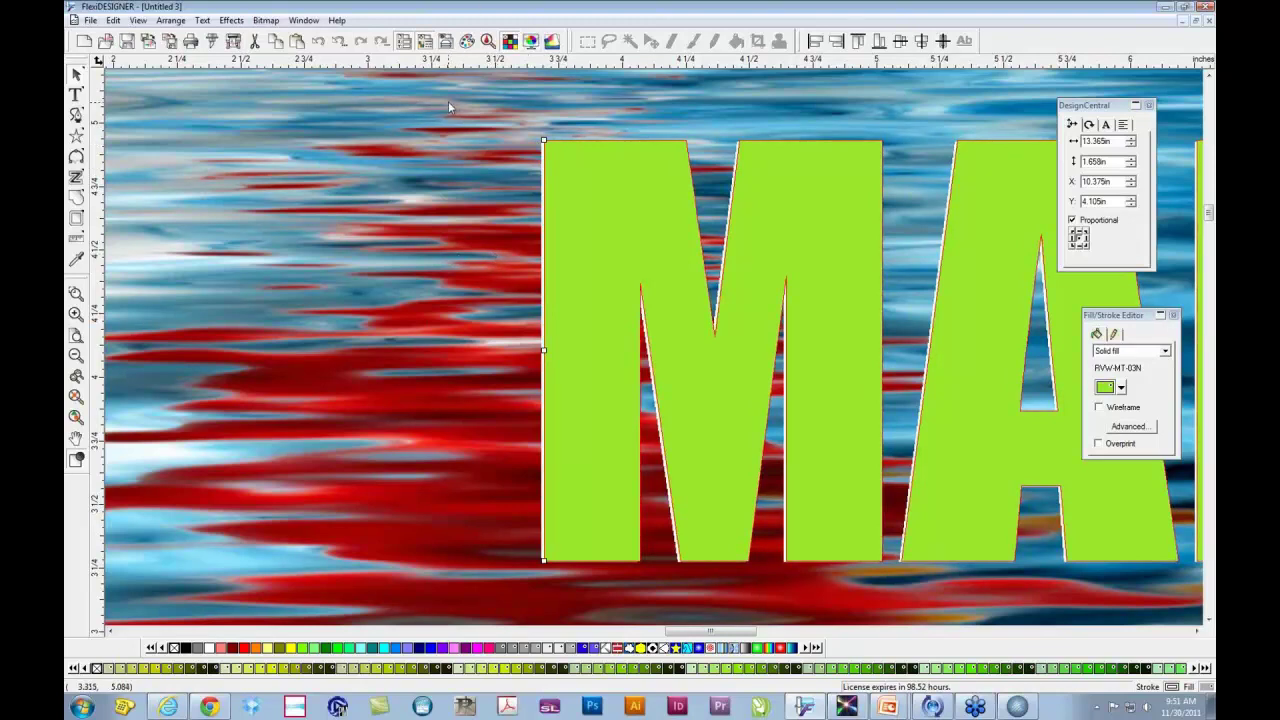
pyautogui.click(320, 42)
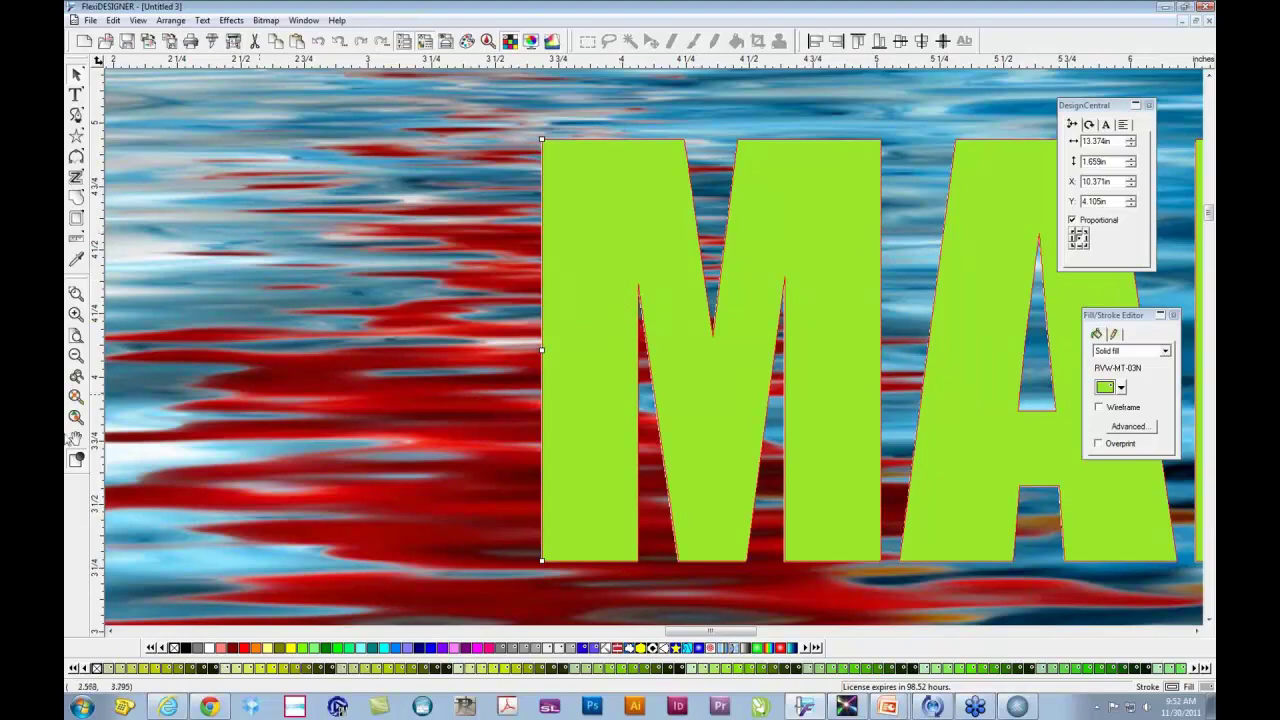
# Step: Deselect the text and send the full Untitled 3 design to VersaWorks for the VS-420 printer in Queue A
pyautogui.click(75, 418)
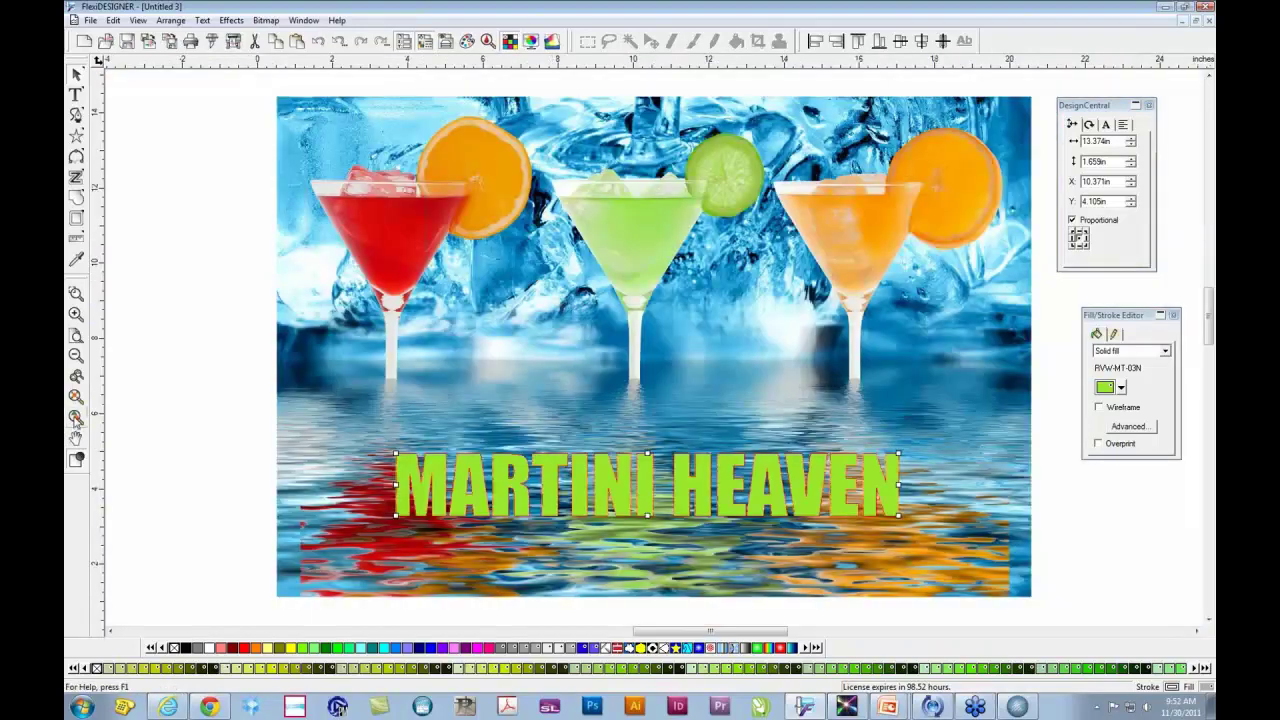
pyautogui.click(186, 308)
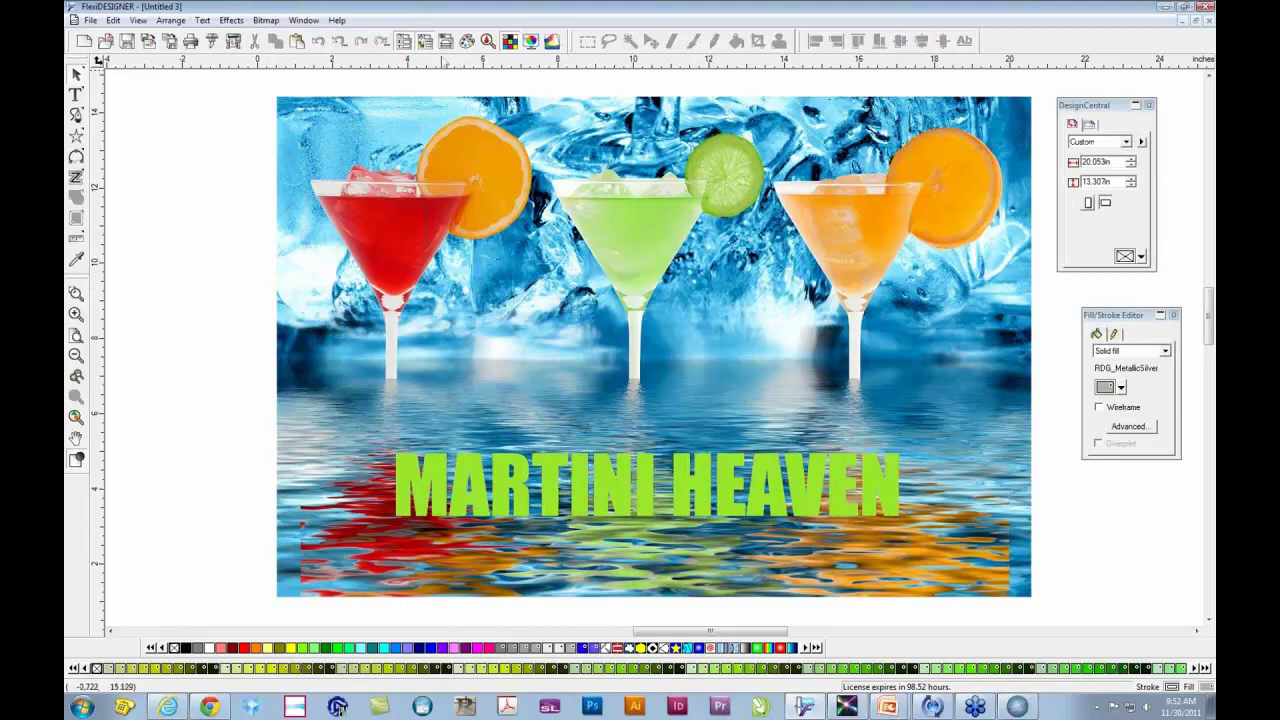
pyautogui.click(553, 43)
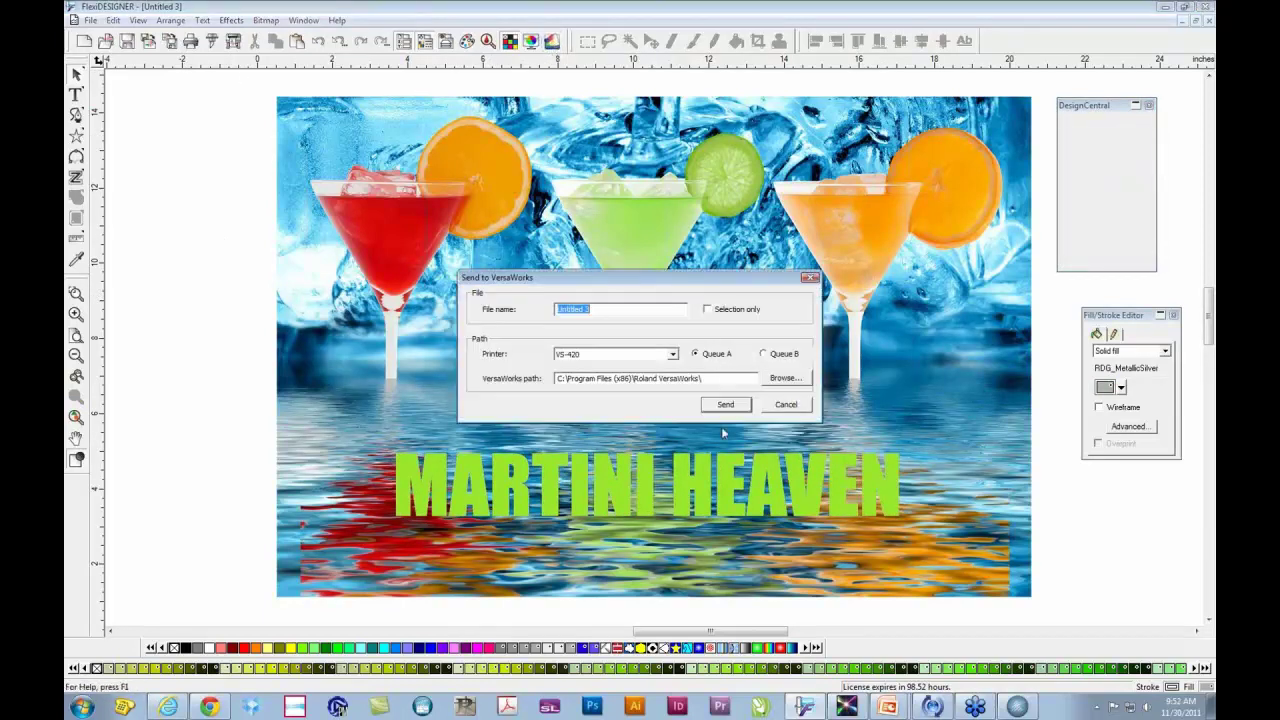
pyautogui.click(727, 404)
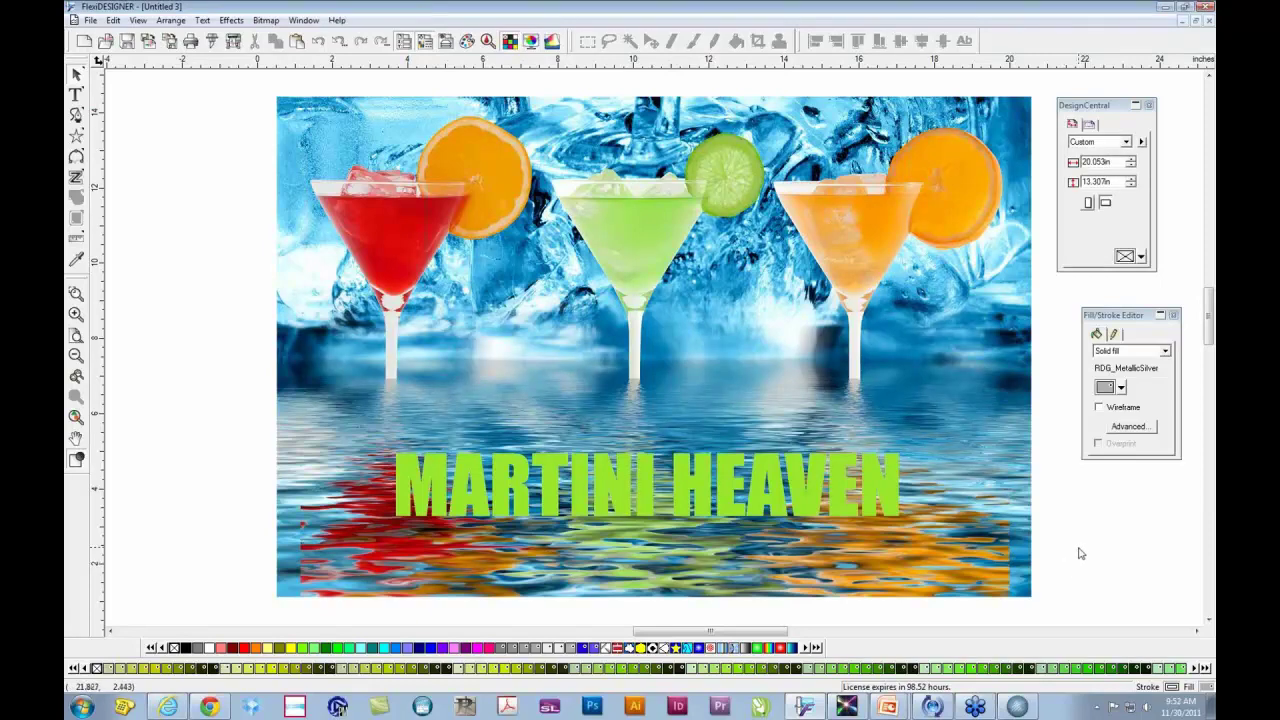
# Step: Switch to Roland VersaWorks and open the job settings of the newest Untitled 3.eps with the image enlarged in the preview
pyautogui.click(846, 707)
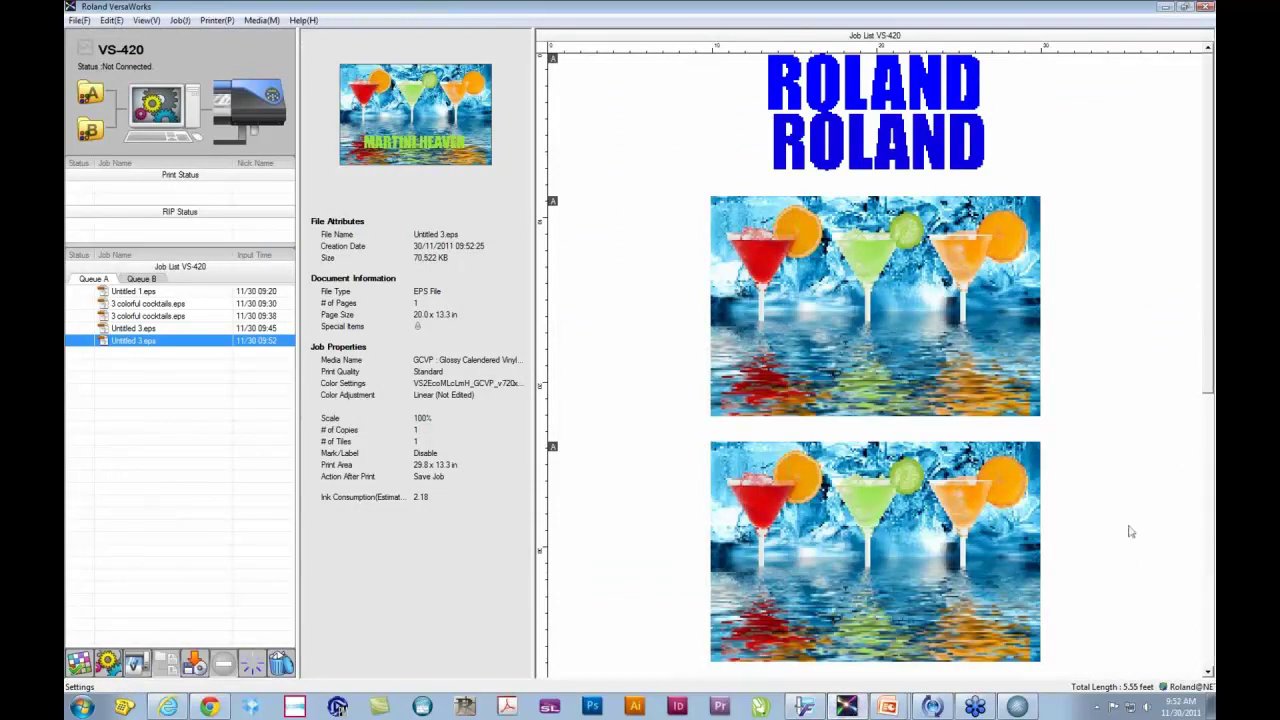
pyautogui.click(1210, 612)
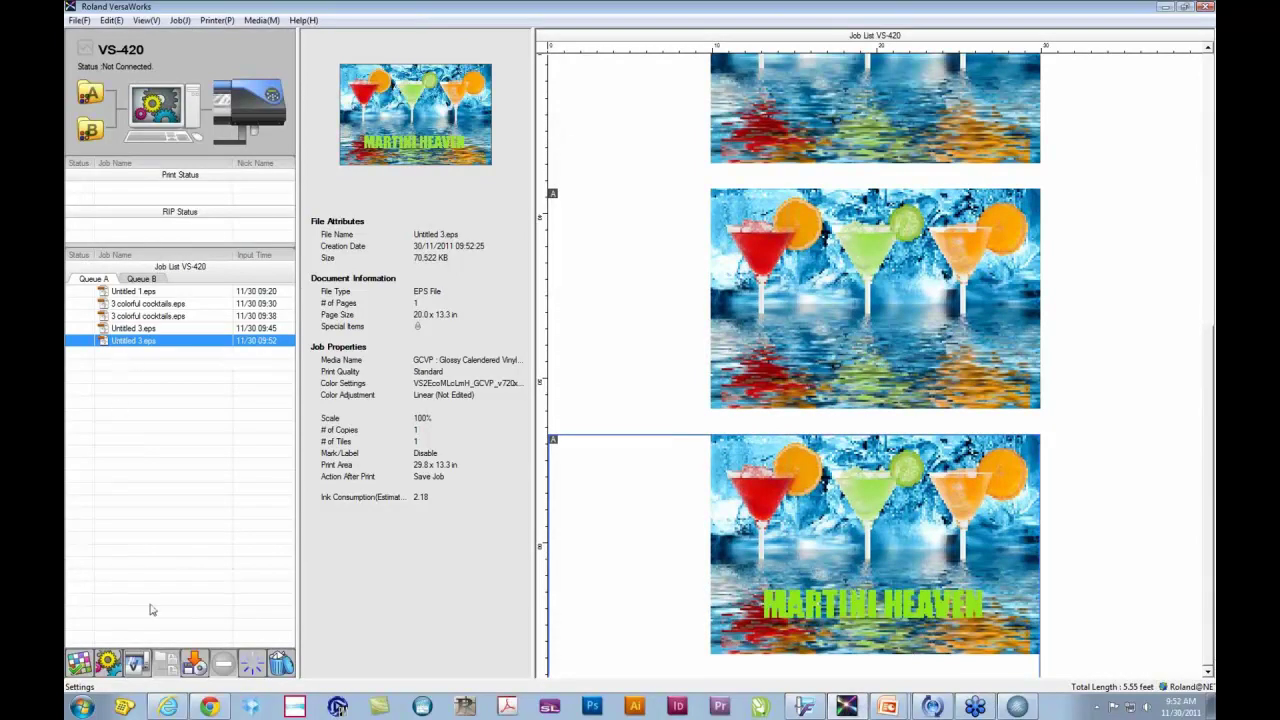
pyautogui.click(79, 662)
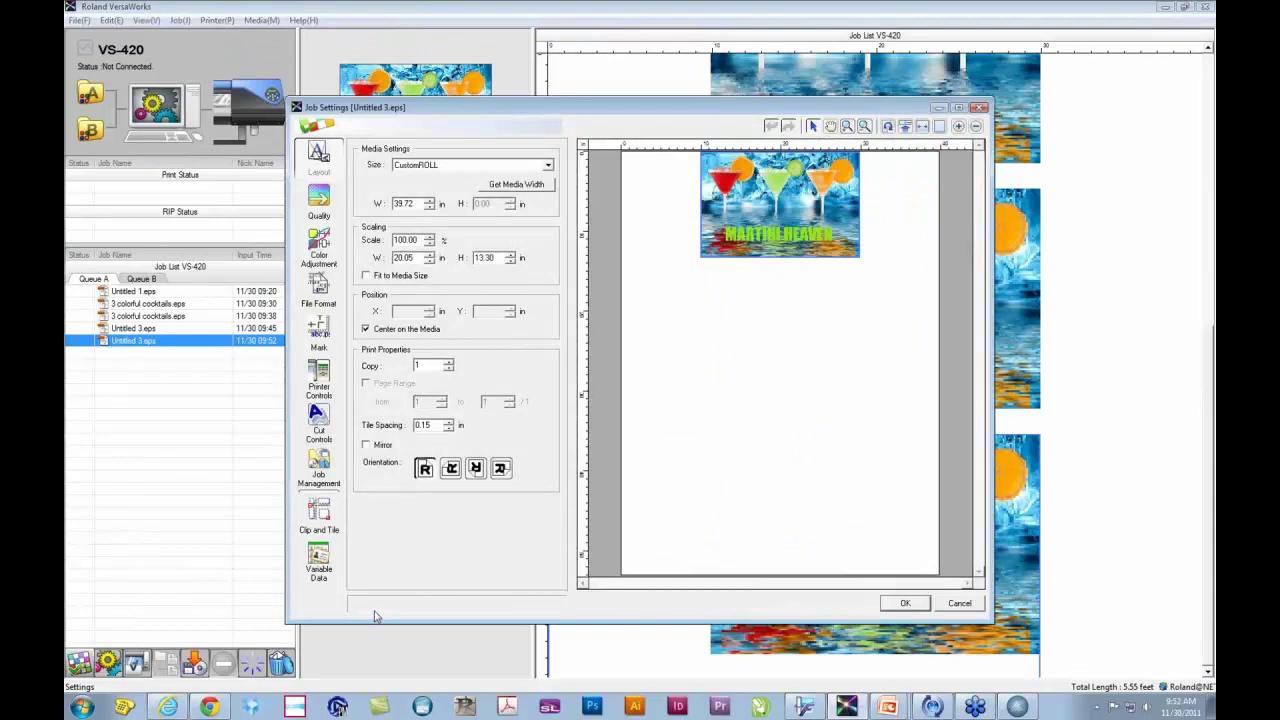
pyautogui.click(959, 108)
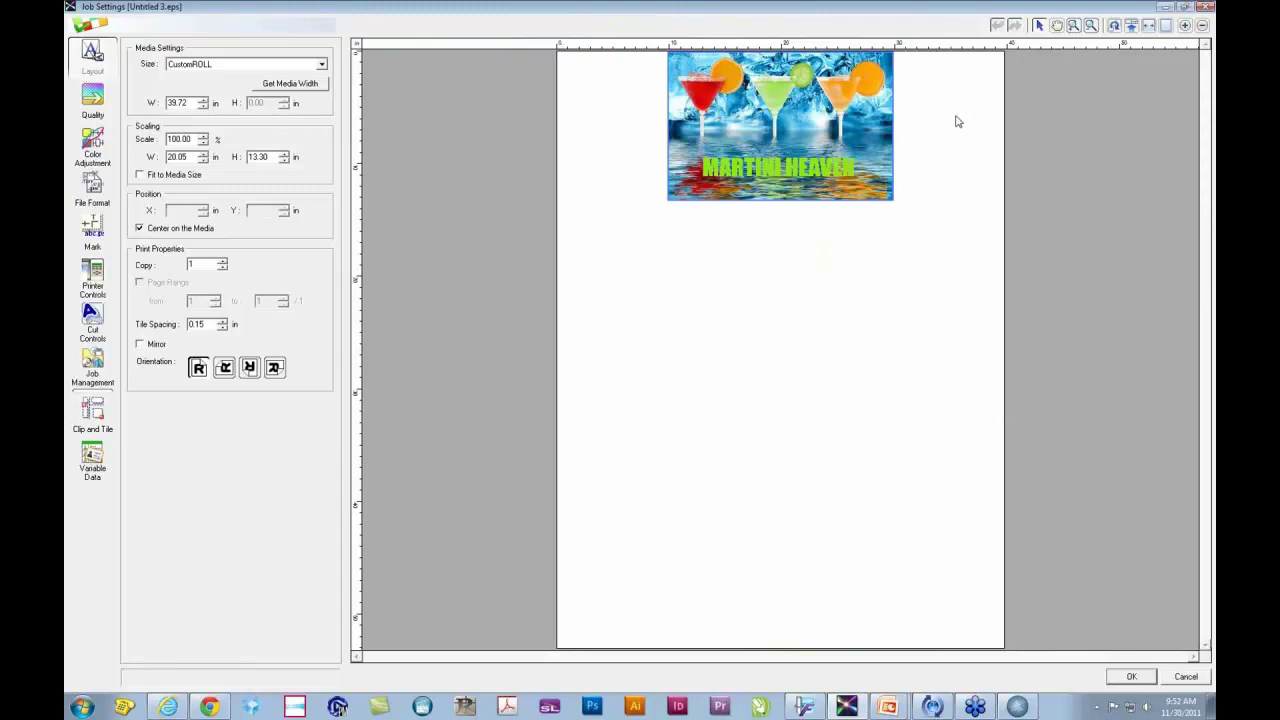
pyautogui.click(1073, 25)
pyautogui.moveTo(661, 206); pyautogui.dragTo(914, 45)
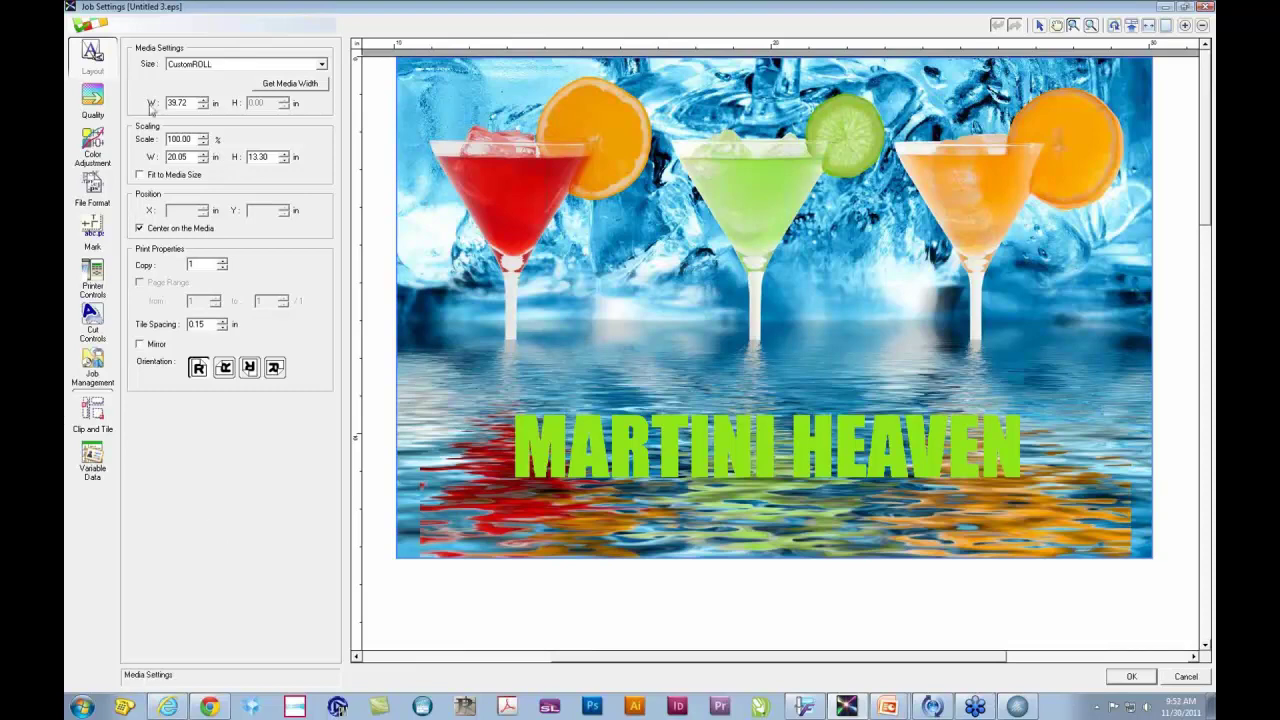
# Step: Set the job's media type to GBV [MT] : Glossy Banner Vinyl (ESM) and enable Convert Spot Color
pyautogui.click(97, 97)
pyautogui.click(230, 80)
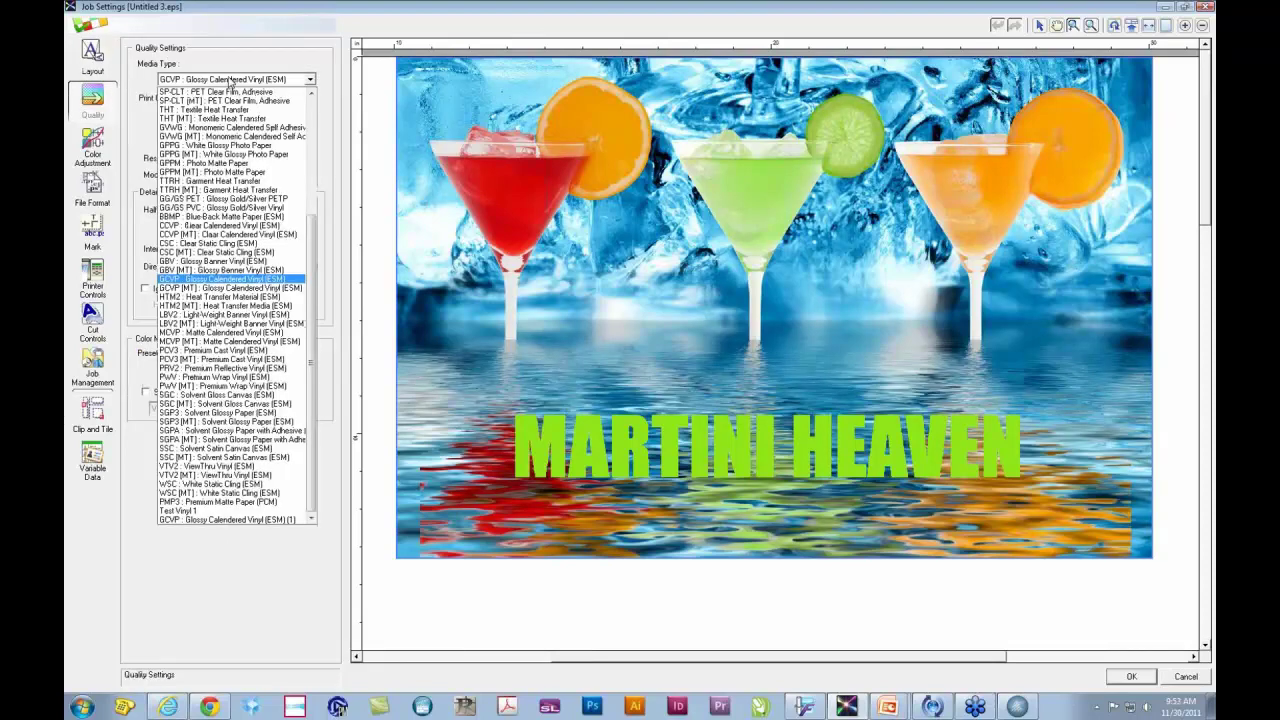
pyautogui.click(222, 271)
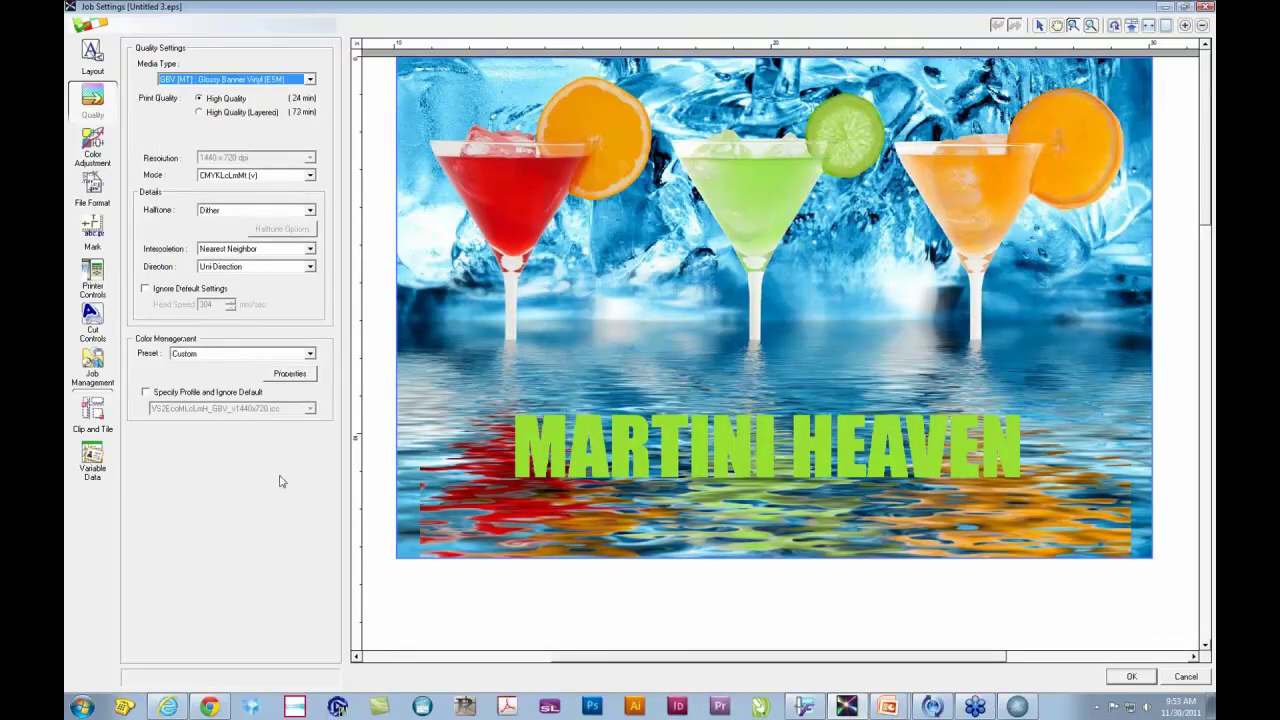
pyautogui.click(93, 187)
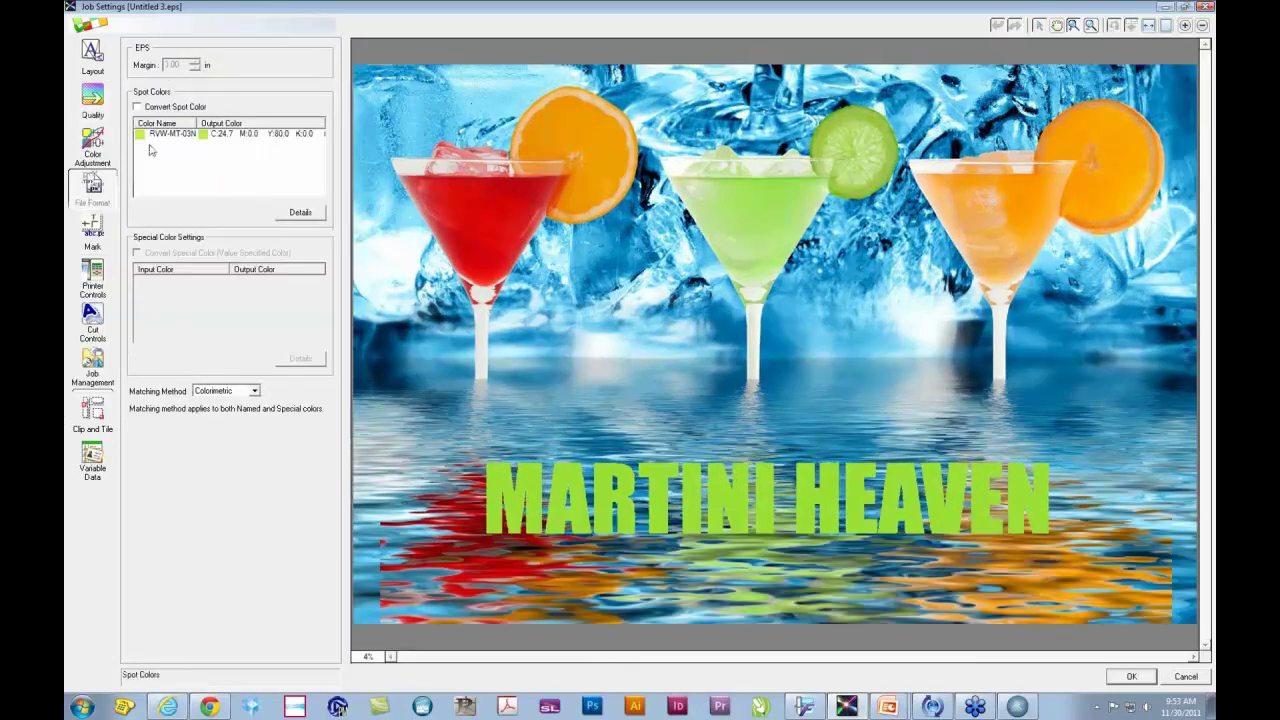
pyautogui.click(137, 107)
# Step: Preview the job in MetallicSilver (v) mode, return to CMYKLcLmMt (v), and close the job settings without saving
pyautogui.click(92, 100)
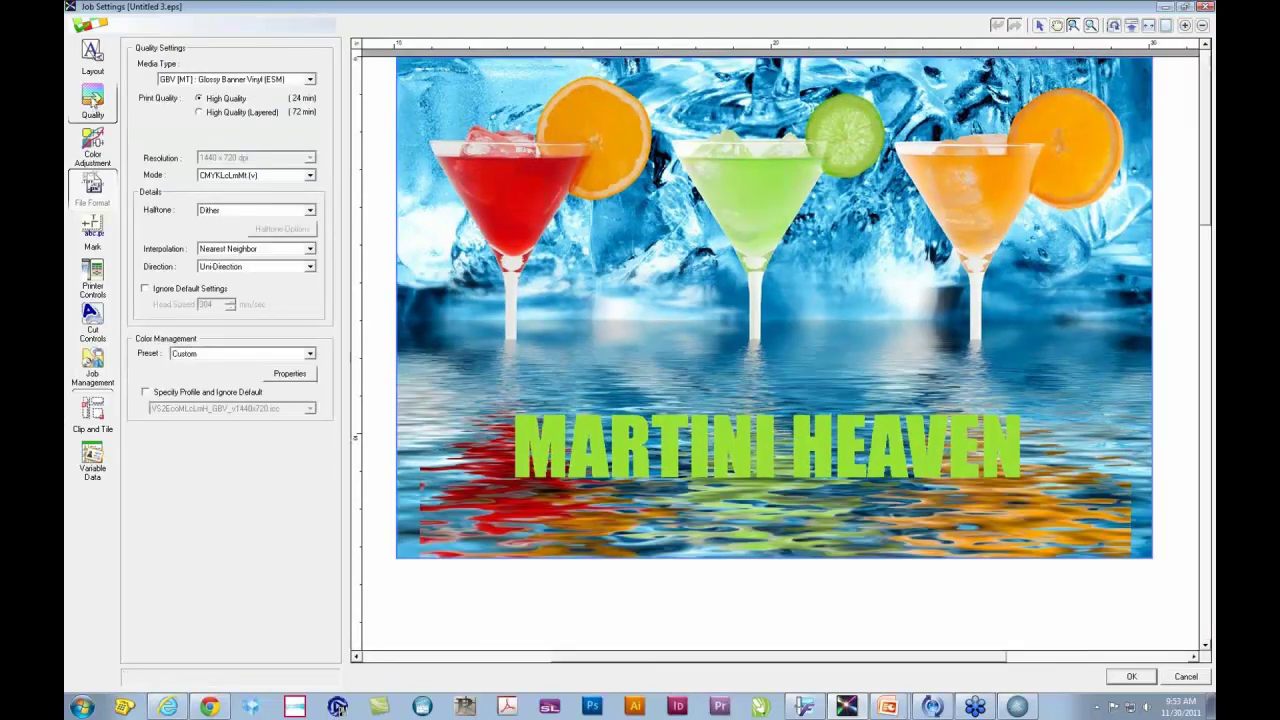
pyautogui.click(254, 176)
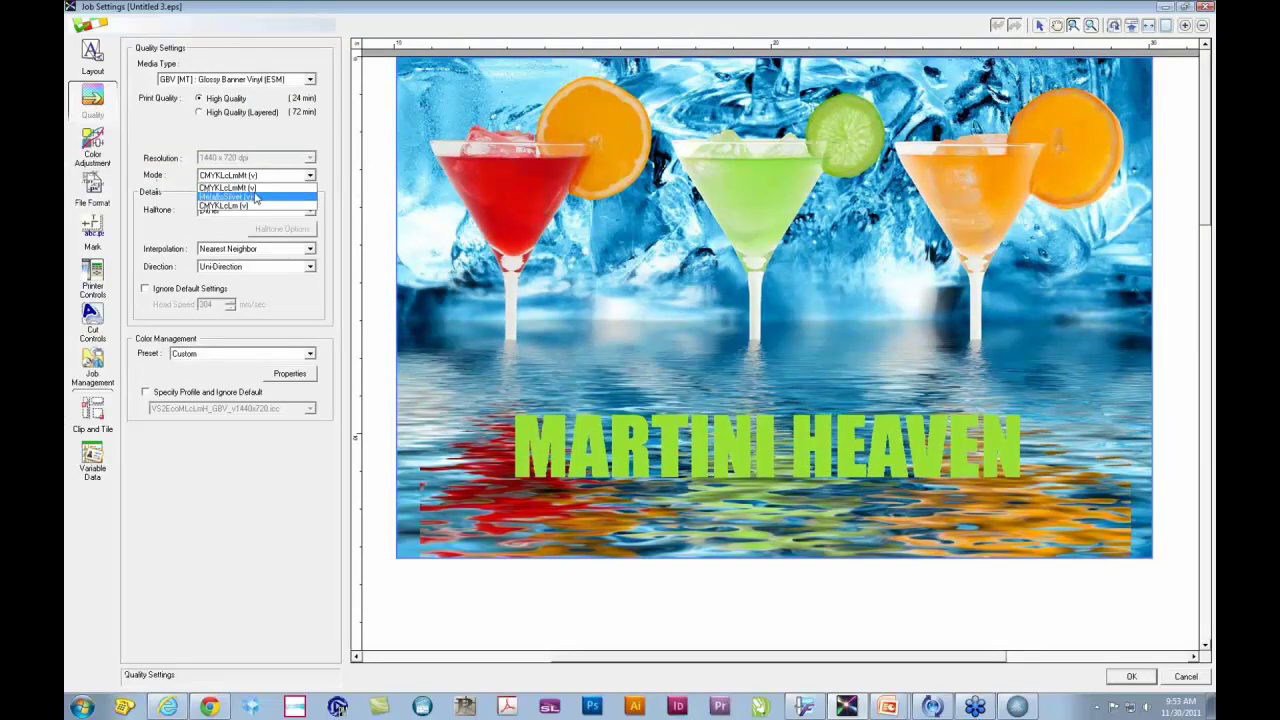
pyautogui.click(255, 197)
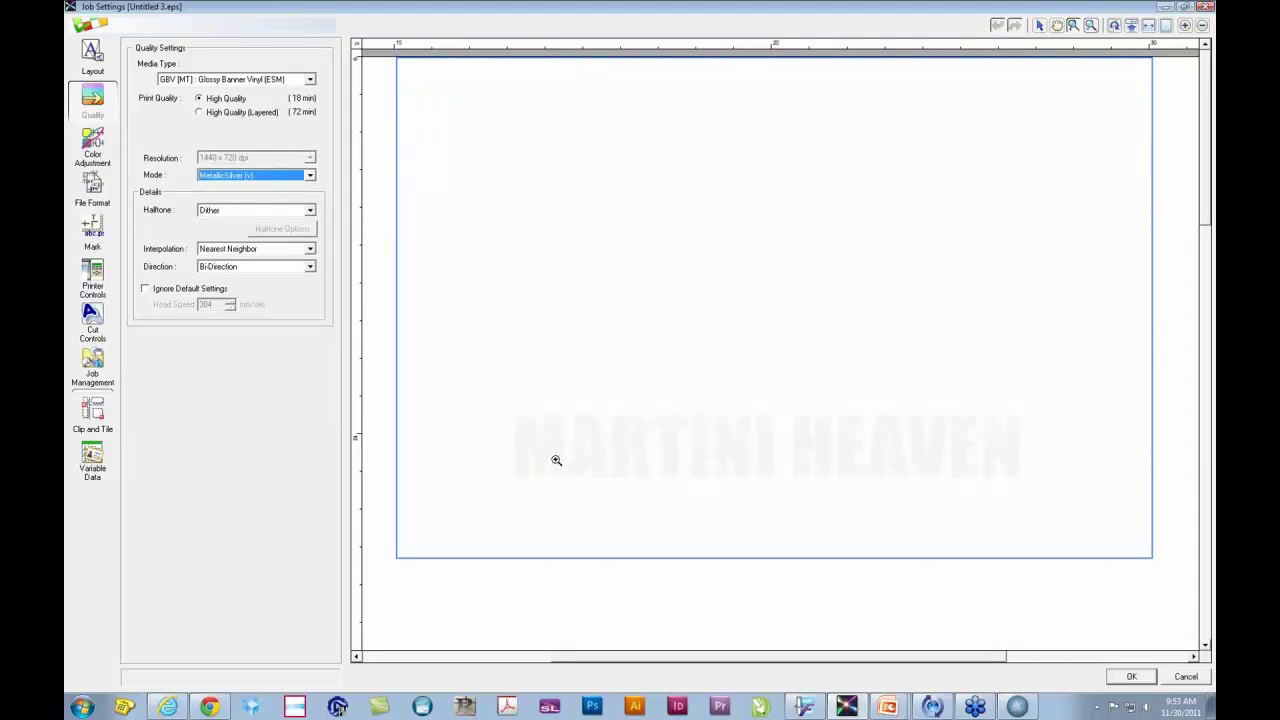
pyautogui.click(241, 176)
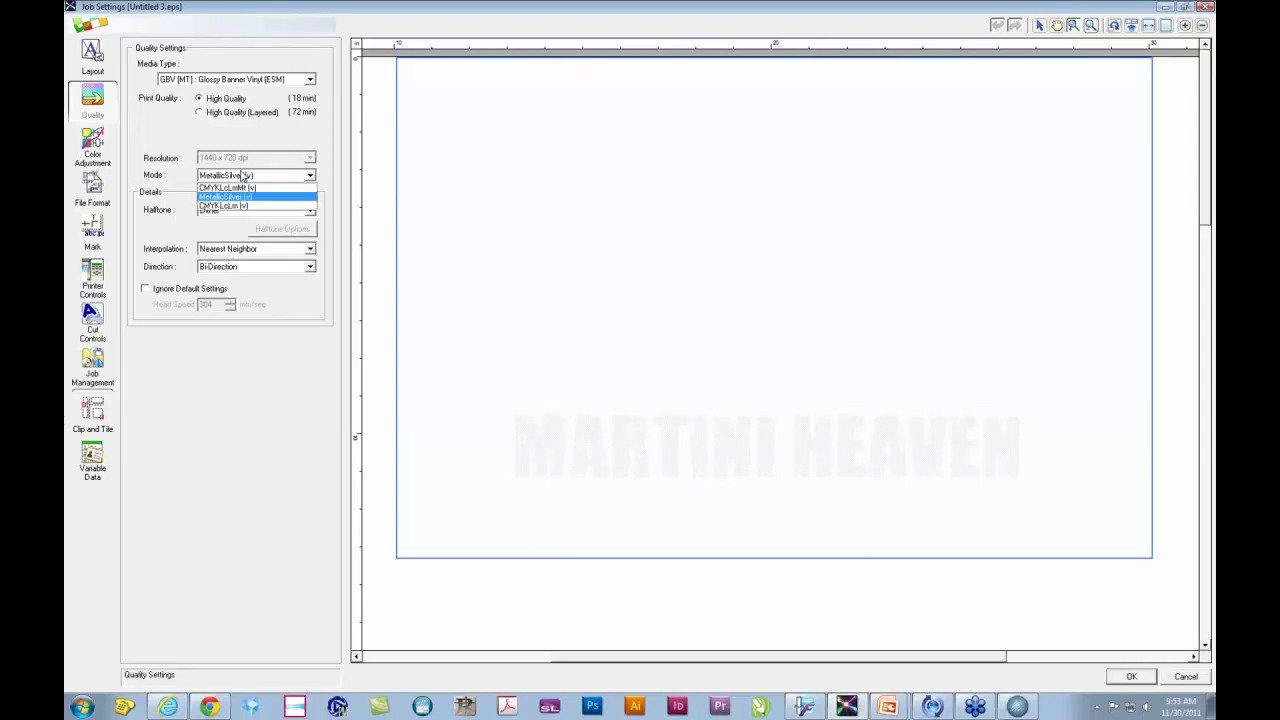
pyautogui.click(250, 196)
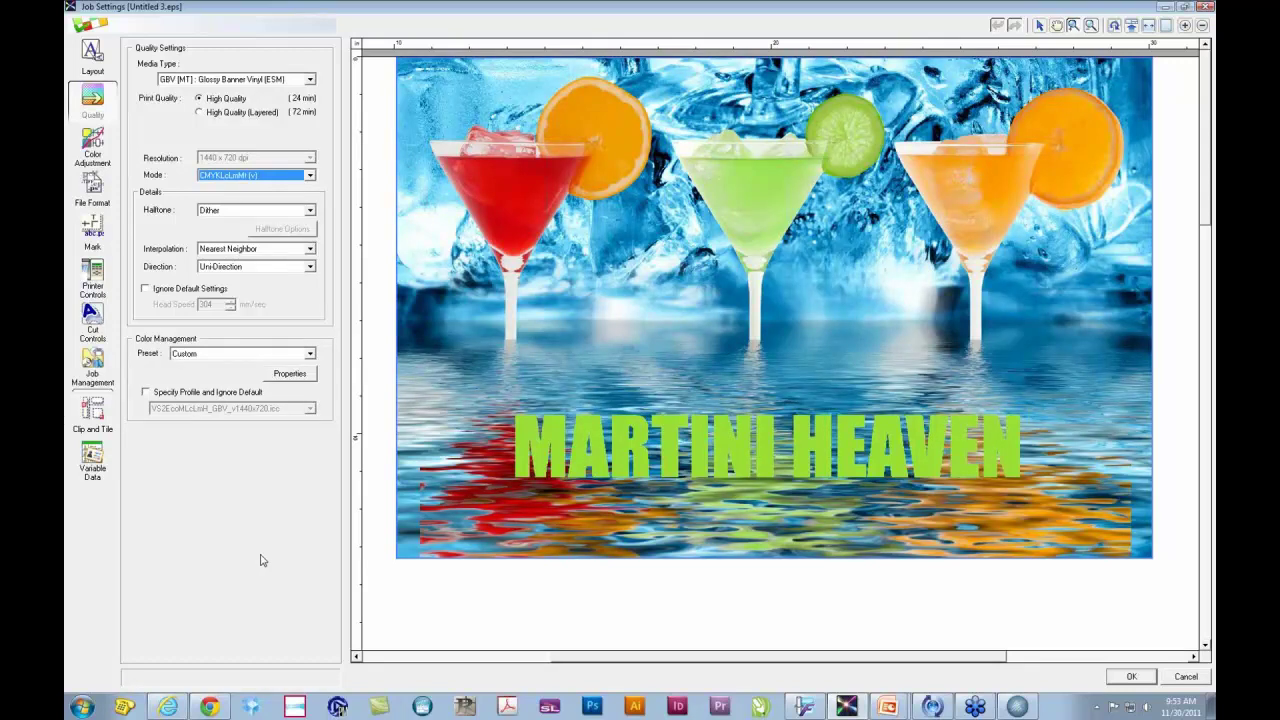
pyautogui.click(1186, 677)
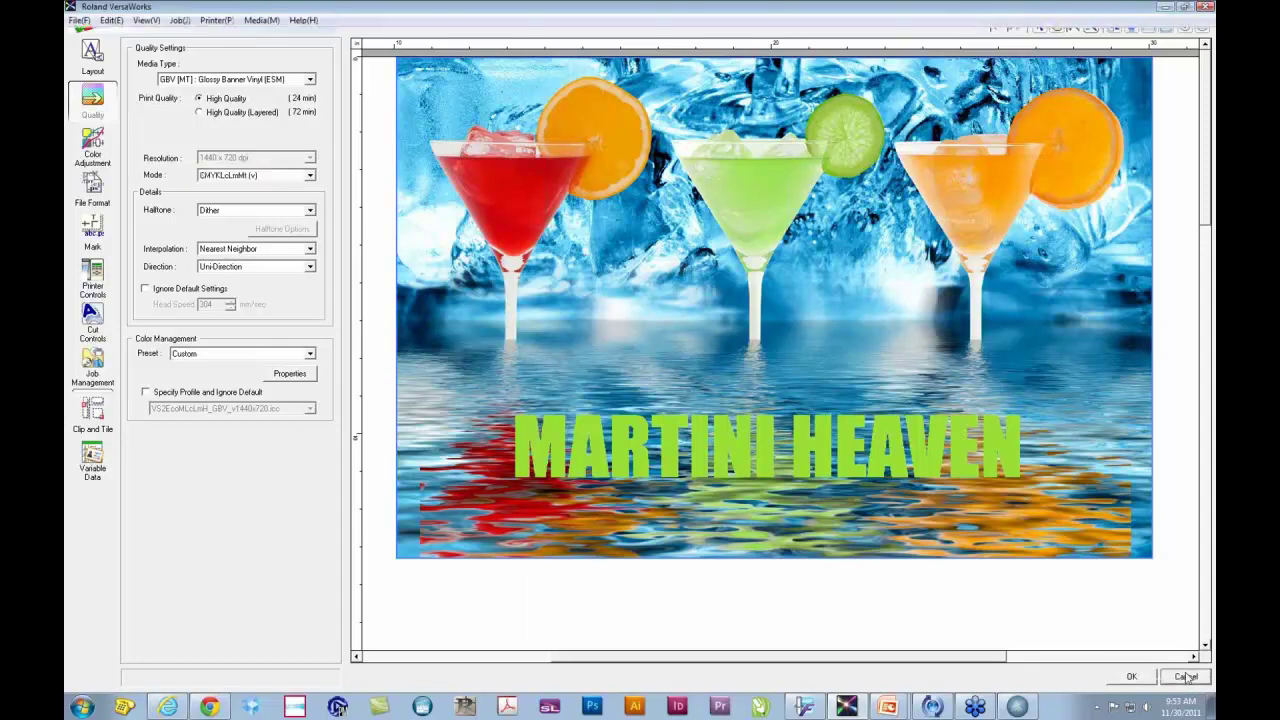
# Step: Switch to the Using FlexiSIGN 10 with Roland Metallic Printers presentation in PowerPoint and advance to the next slide
pyautogui.click(889, 708)
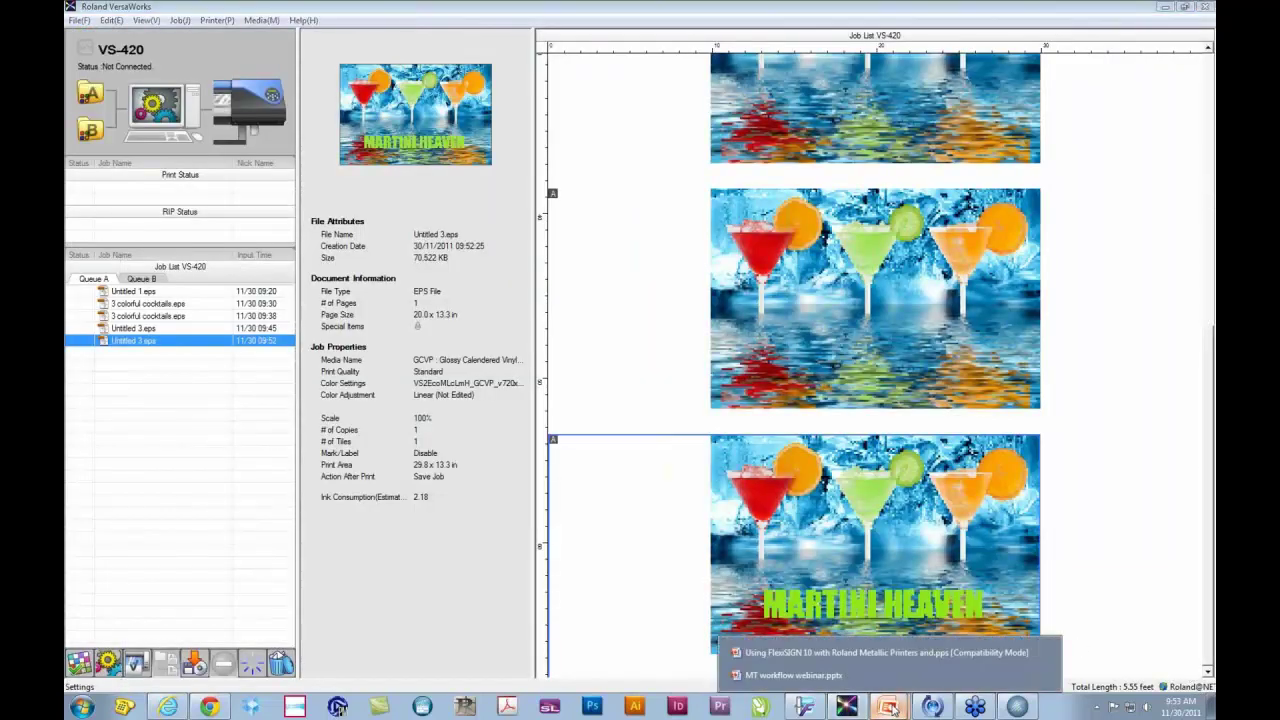
pyautogui.click(885, 652)
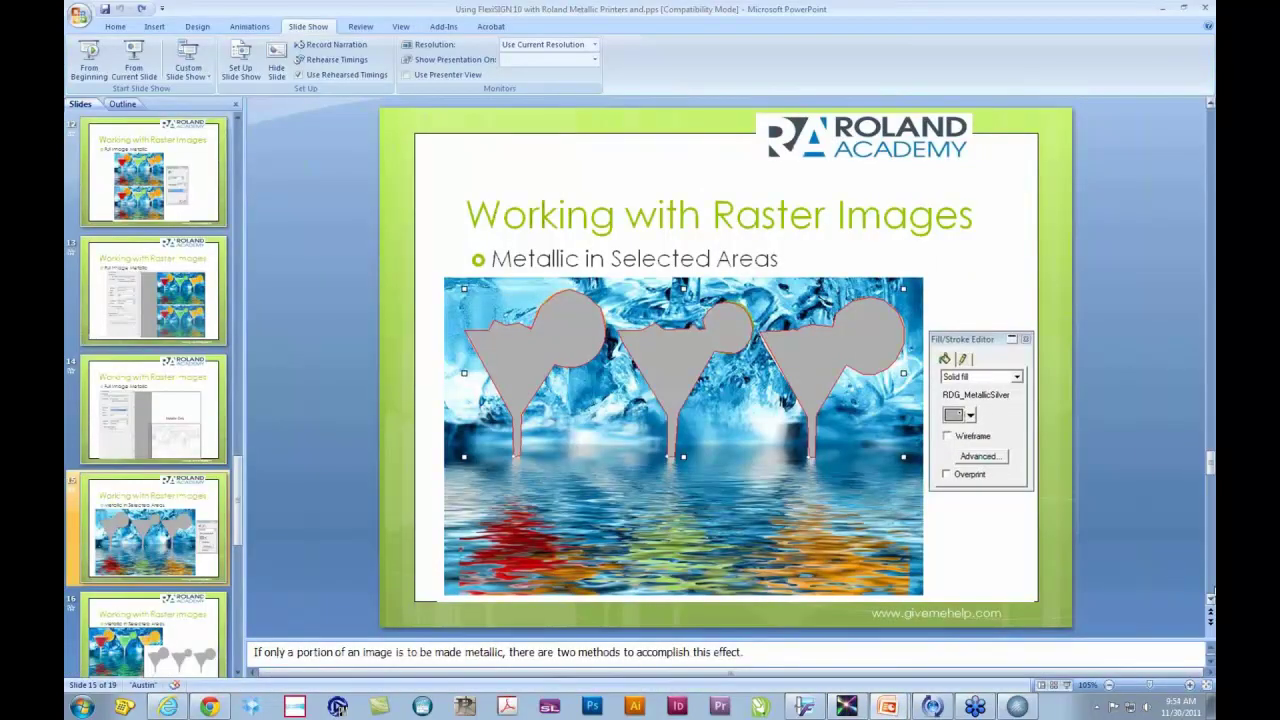
pyautogui.click(1210, 623)
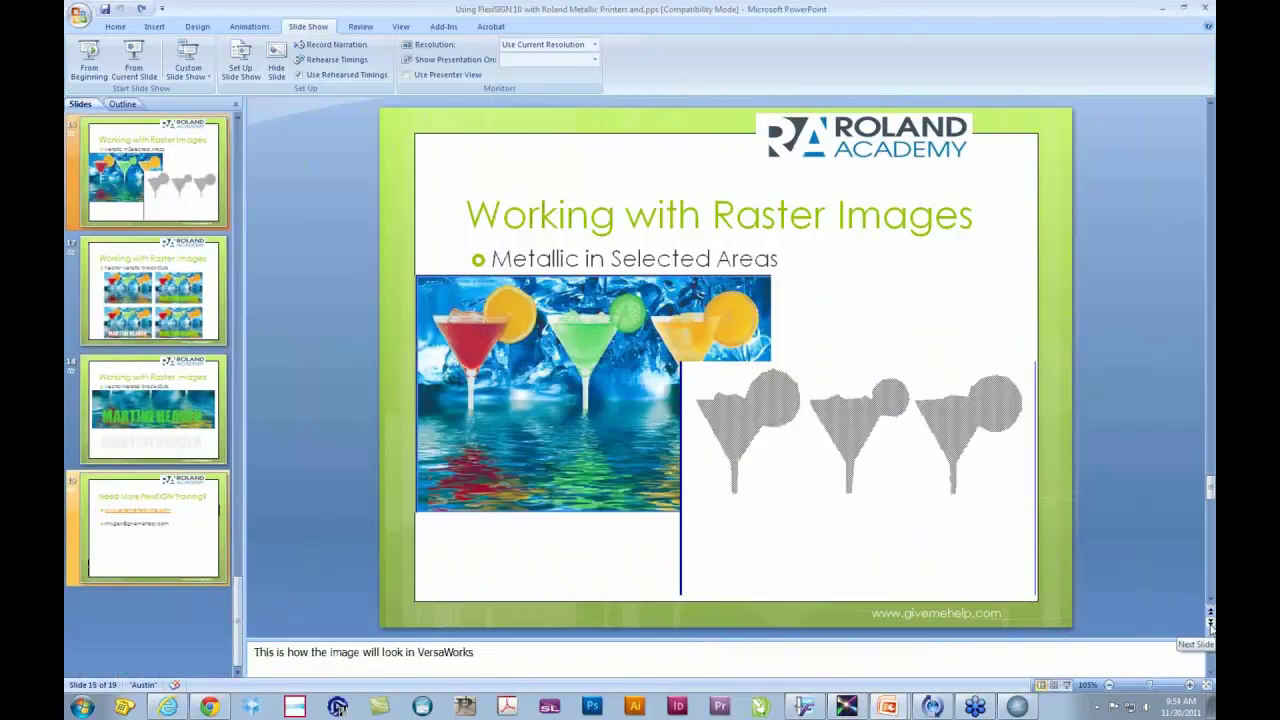